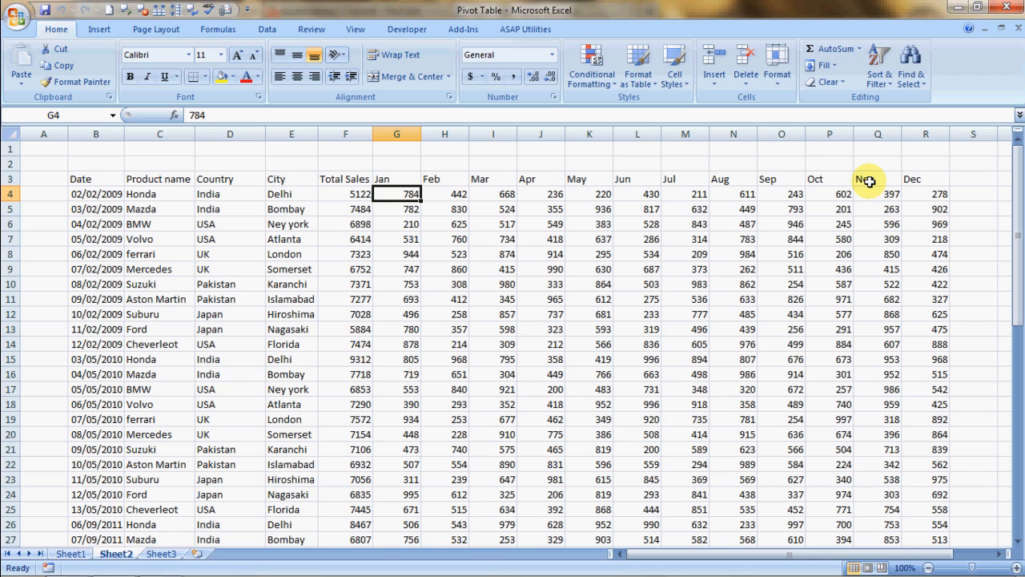
left_click(849, 188)
key("Down")
key("Down")
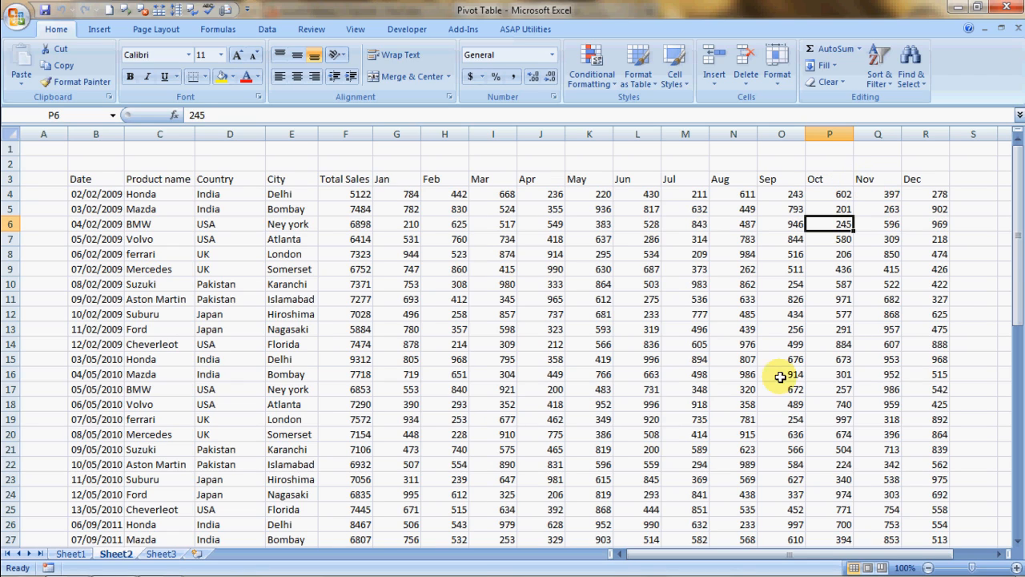
mouse_move(1019, 255)
left_mouse_down()
mouse_move(1015, 447)
mouse_move(1018, 258)
left_mouse_up()
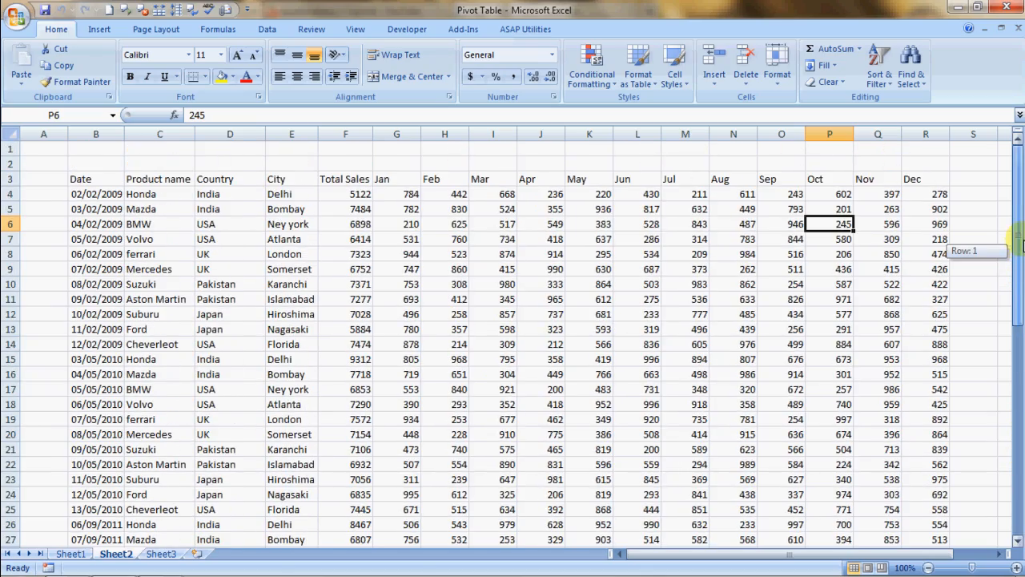
left_click(637, 240)
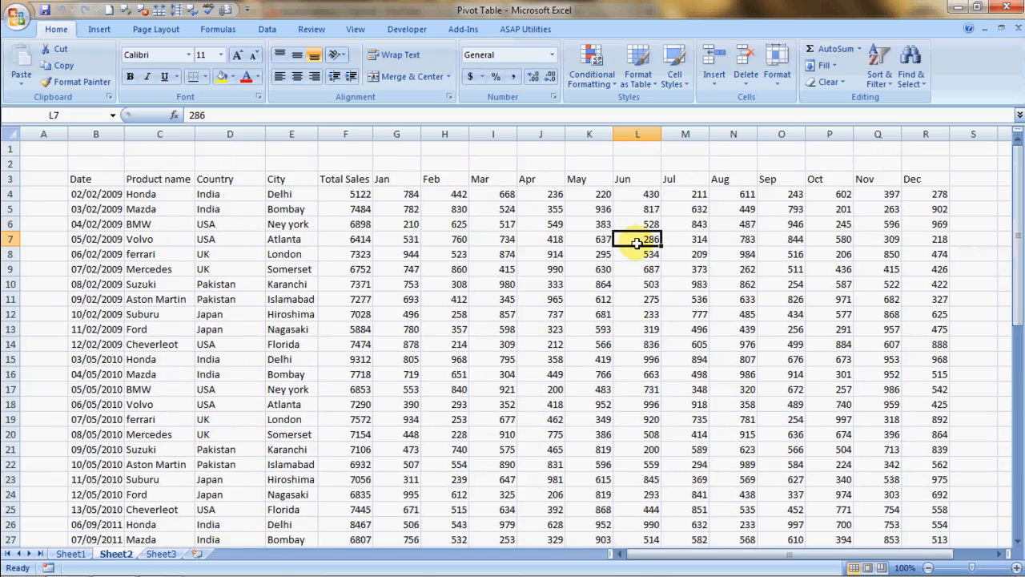
- Select the whole sales data range on Sheet2 and create a PivotTable from it in a new worksheet
left_click(563, 258)
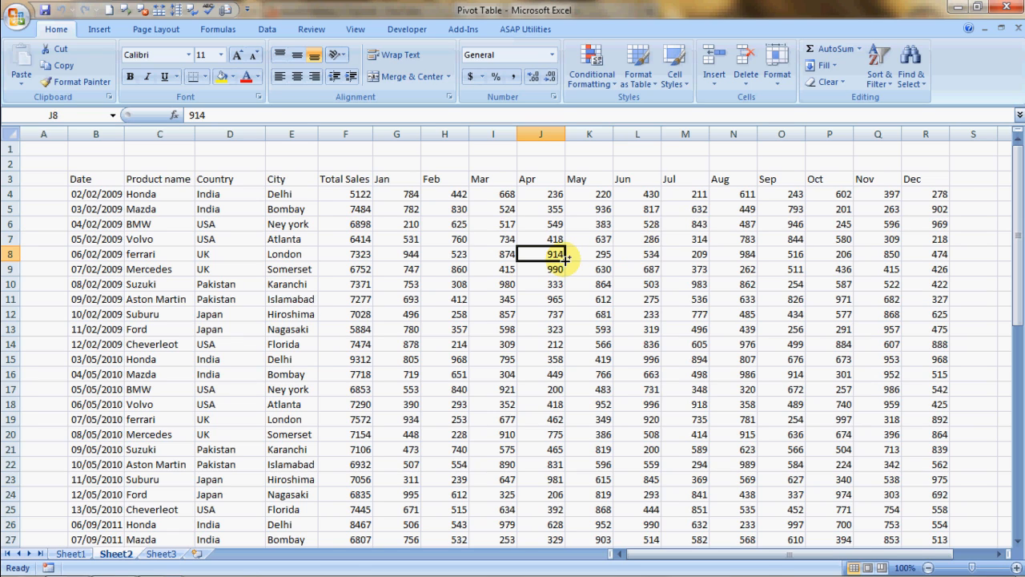
key("ctrl+a")
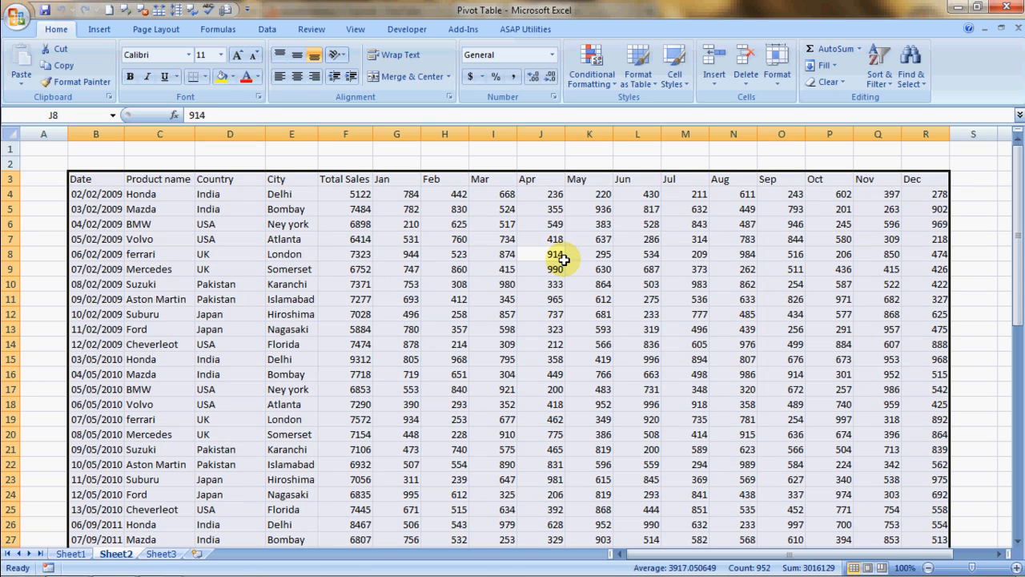
key("alt+n")
key("v")
key("t")
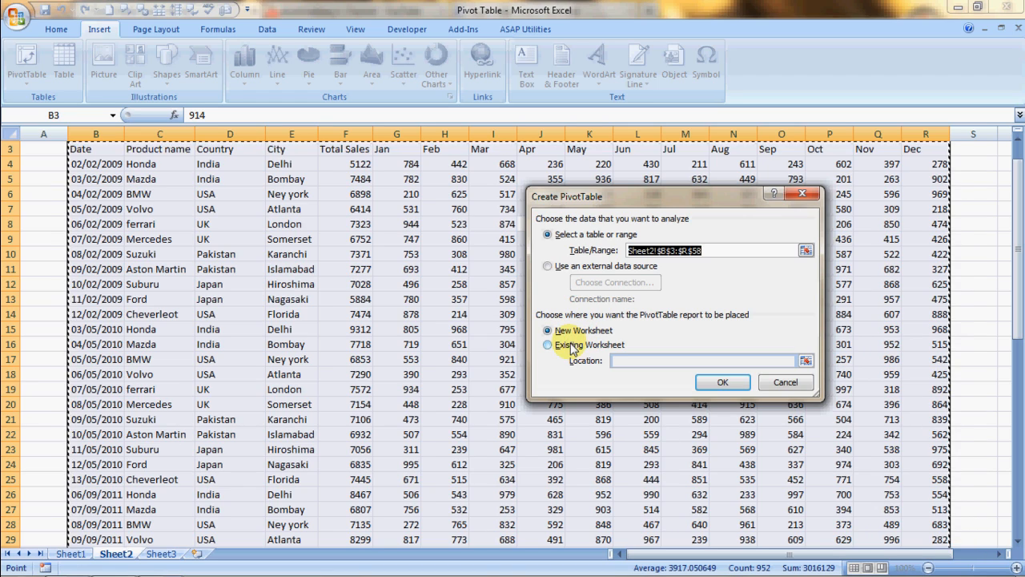
left_click(721, 383)
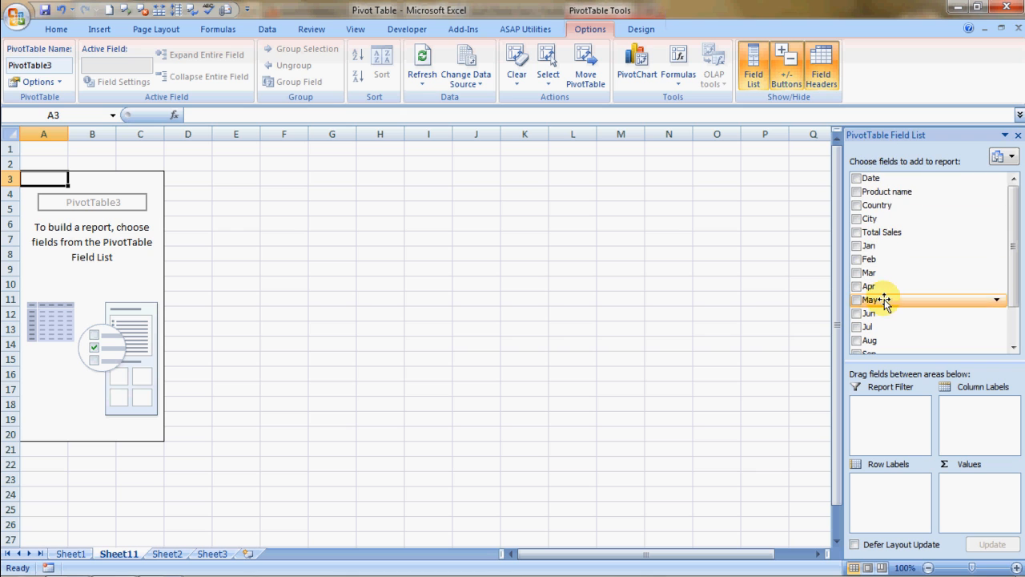
left_click(70, 554)
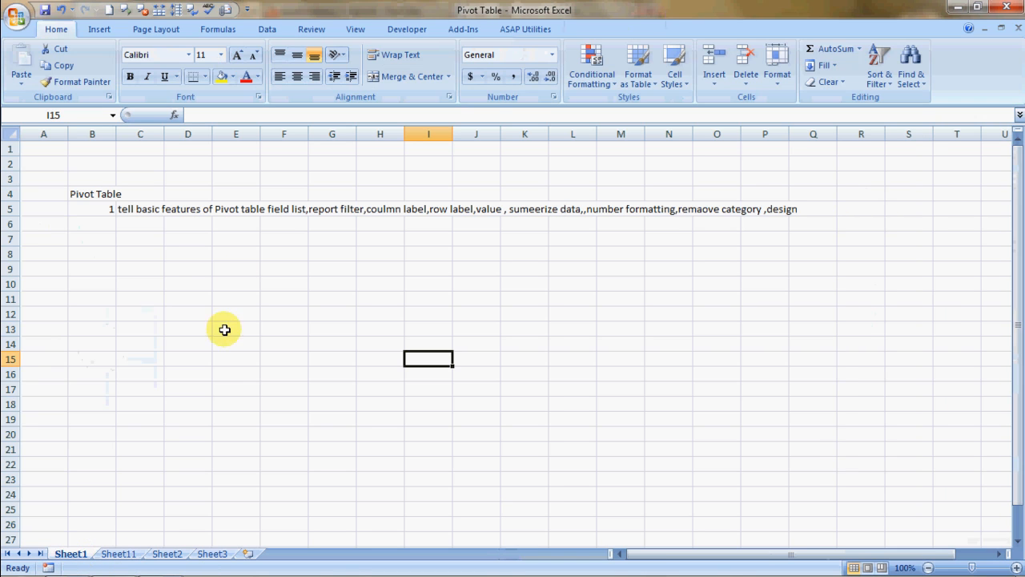
left_click(166, 554)
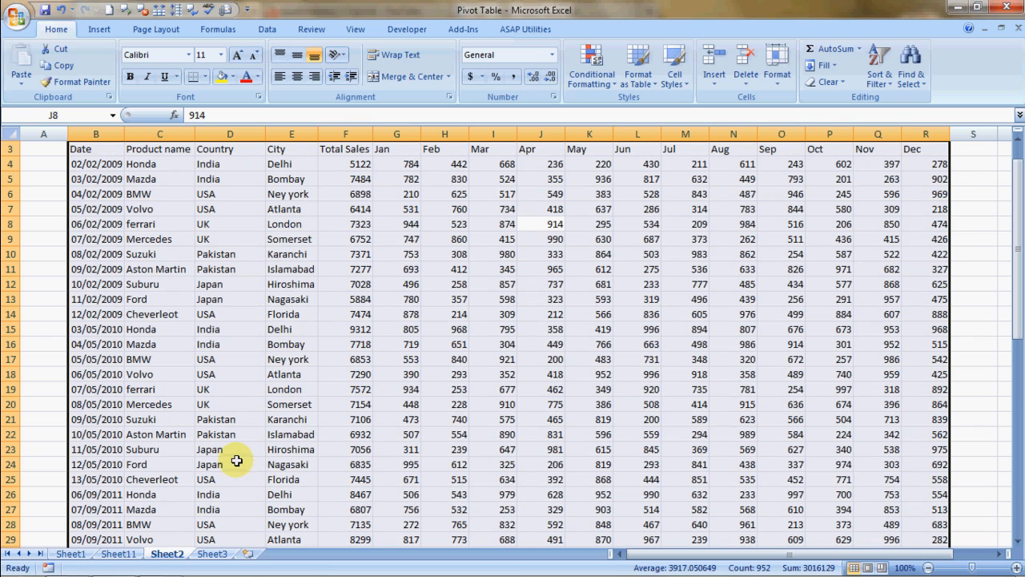
left_click(120, 556)
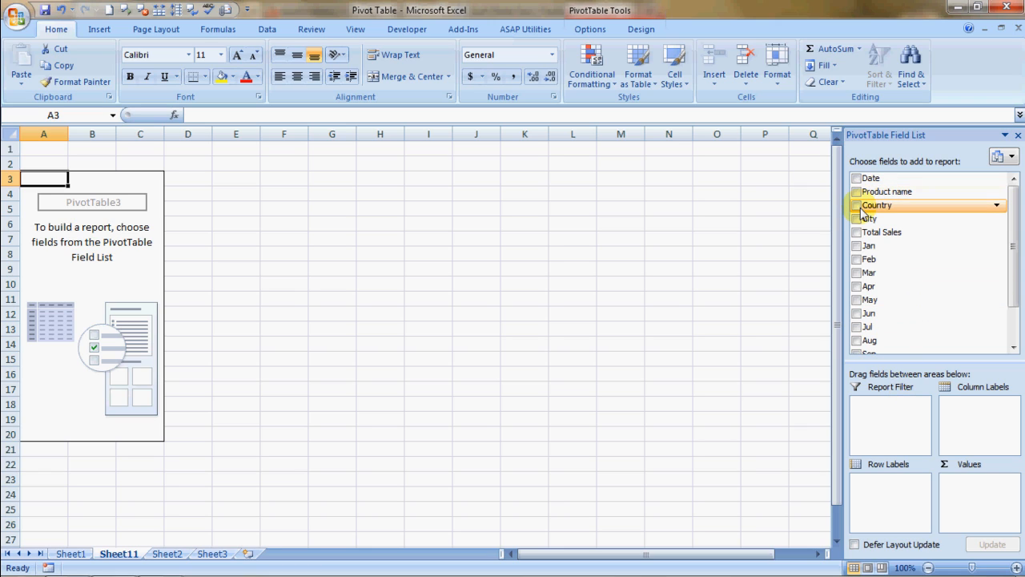
- Lay out the pivot table with Country and Product name as nested row labels and Total Sales as the values
left_click_drag(869, 207, 873, 416)
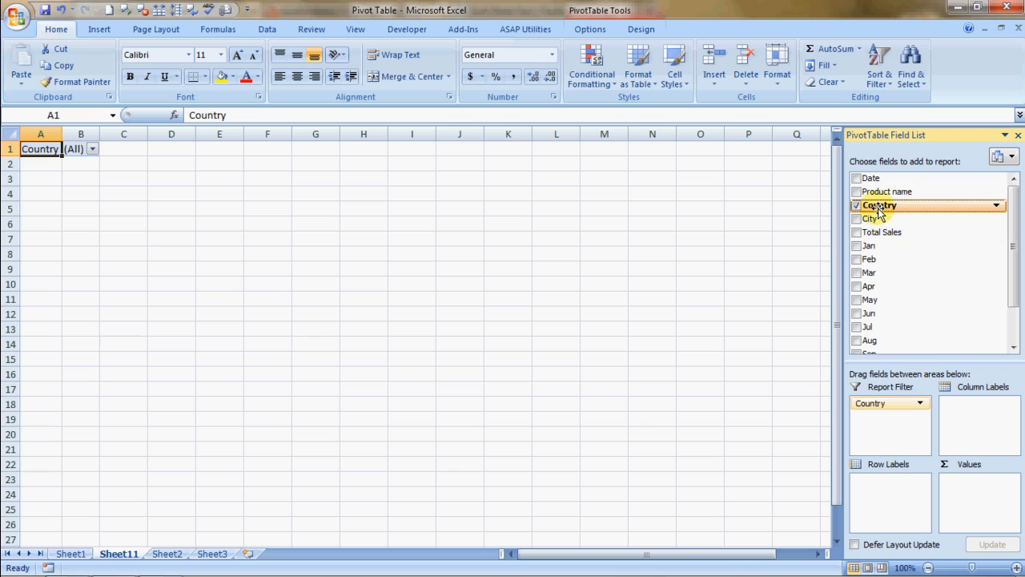
left_click_drag(880, 209, 887, 492)
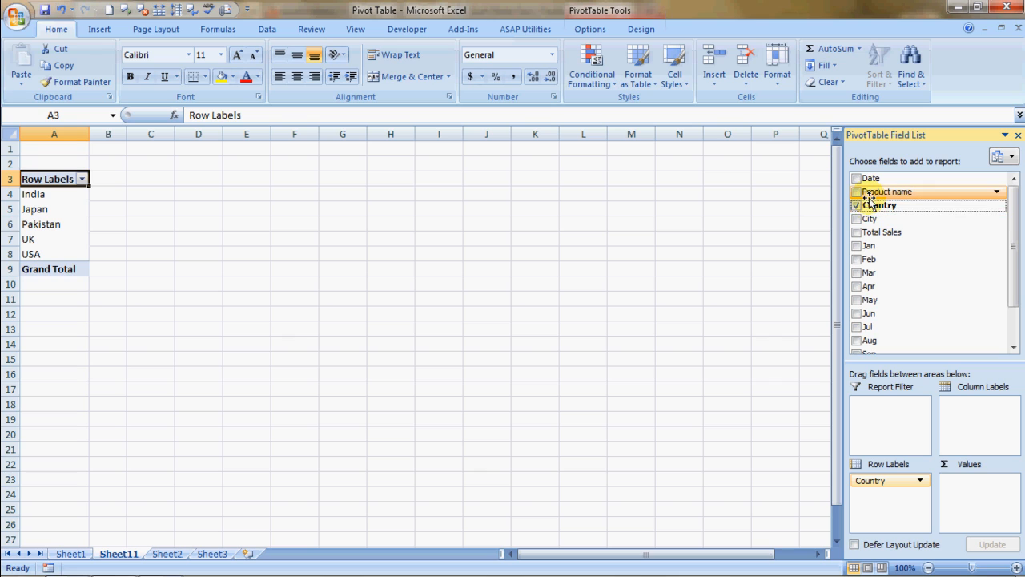
left_click_drag(871, 196, 897, 501)
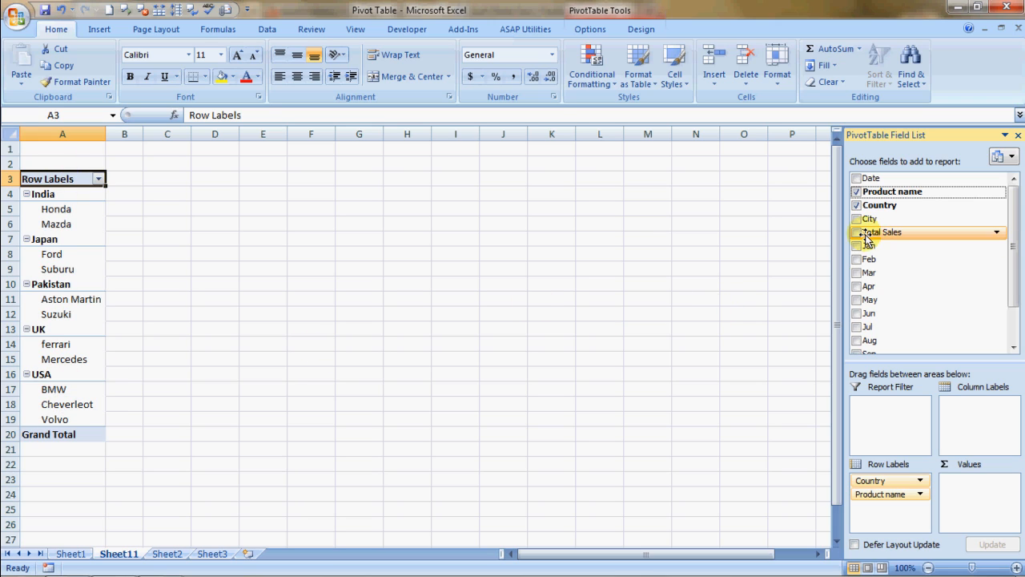
left_click_drag(862, 237, 965, 493)
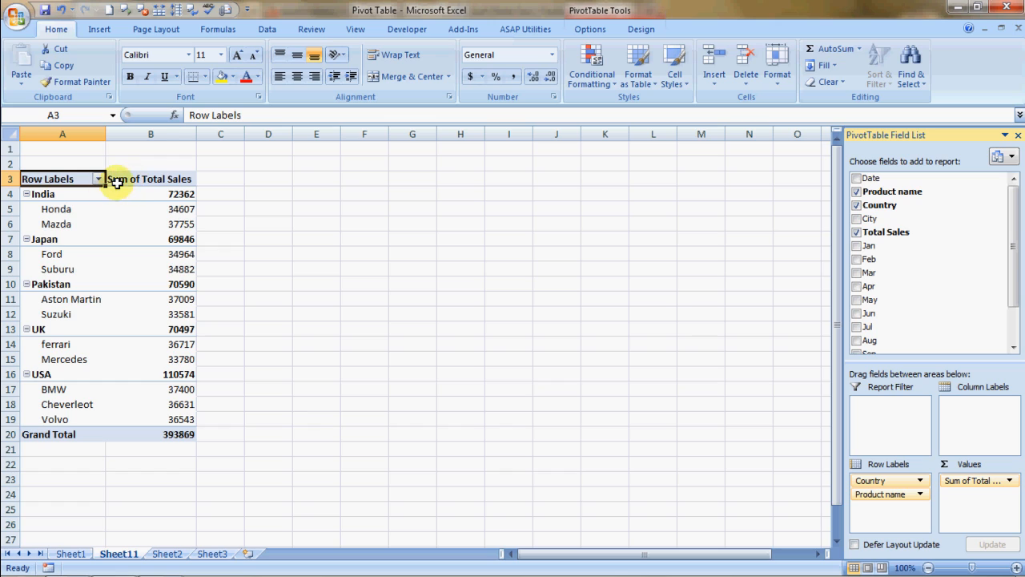
- View the number format categories for the Total Sales values and keep the General format
mouse_move(187, 205)
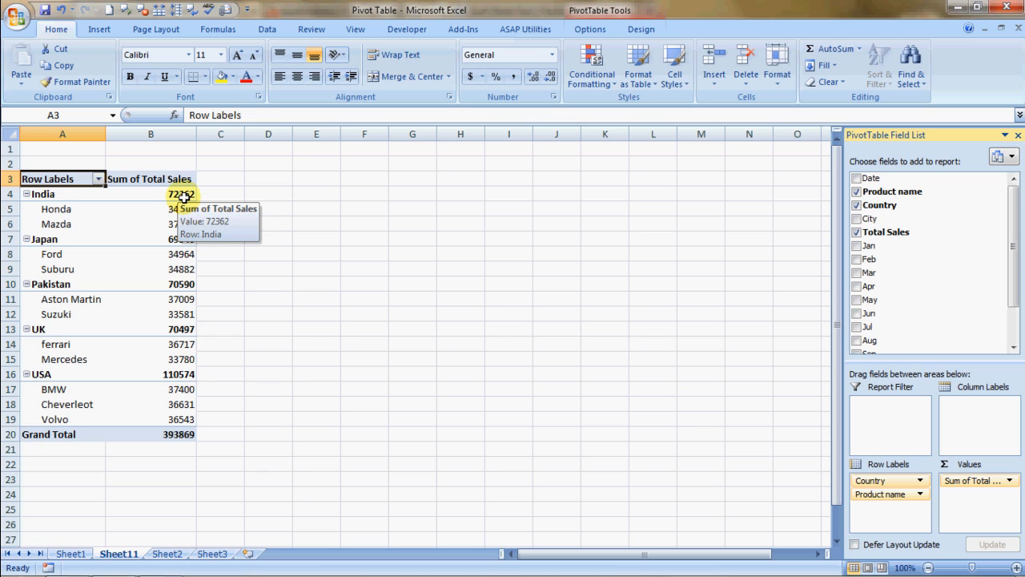
left_click(183, 195)
right_click(183, 195)
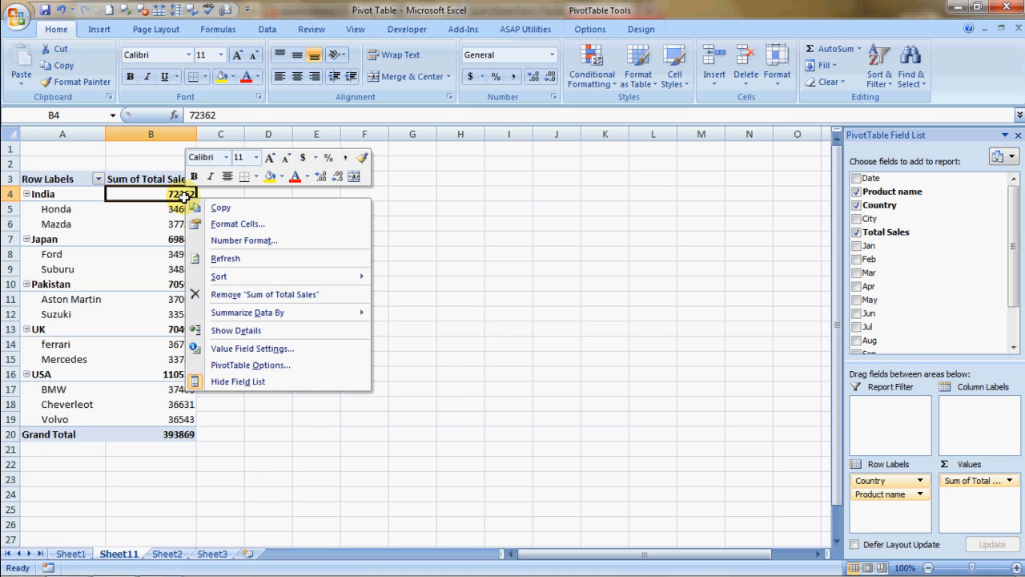
left_click(245, 242)
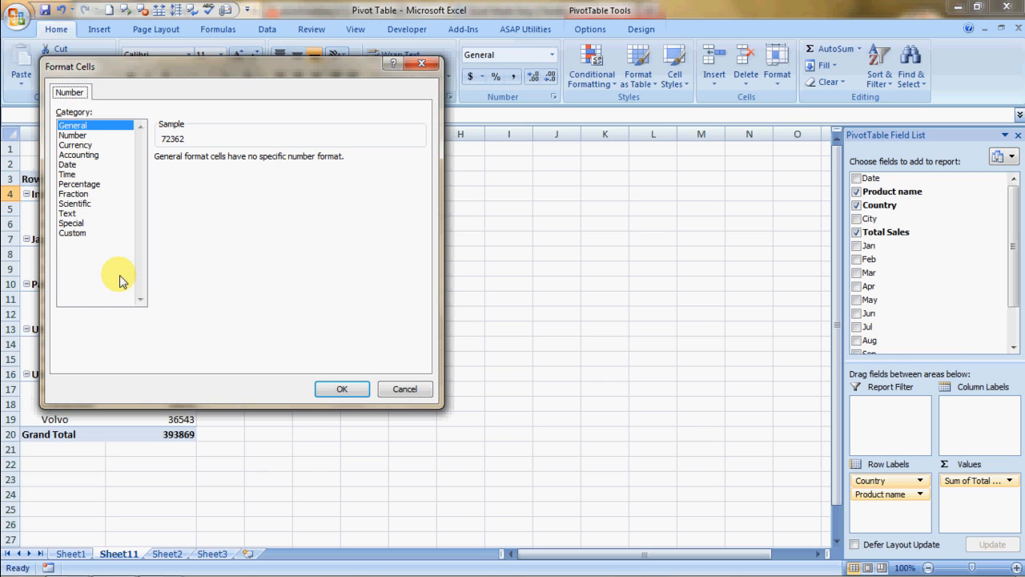
left_click(342, 390)
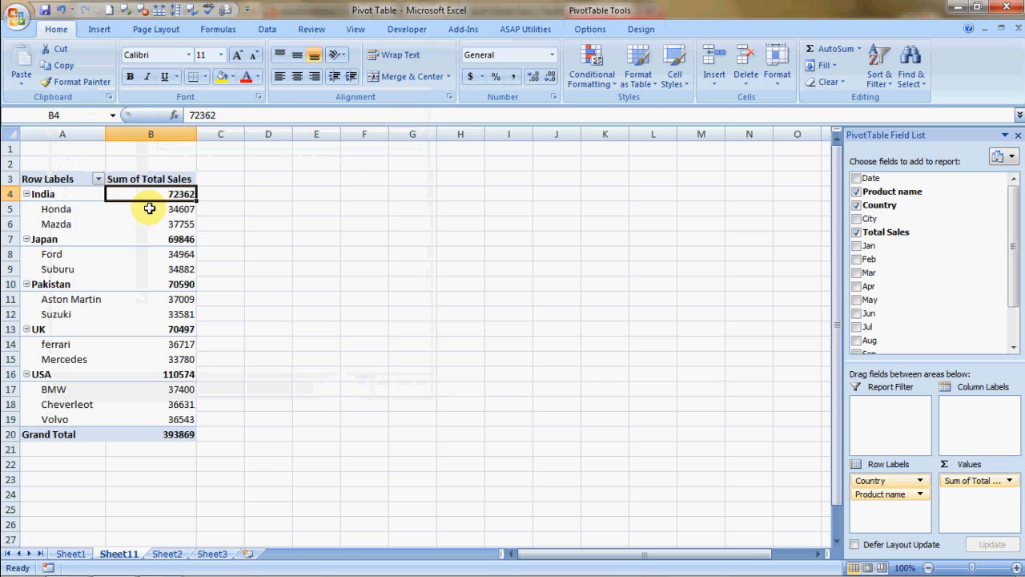
- Examine the summary functions and number format options in the Total Sales value field settings, leaving them as they are
right_click(162, 195)
mouse_move(231, 319)
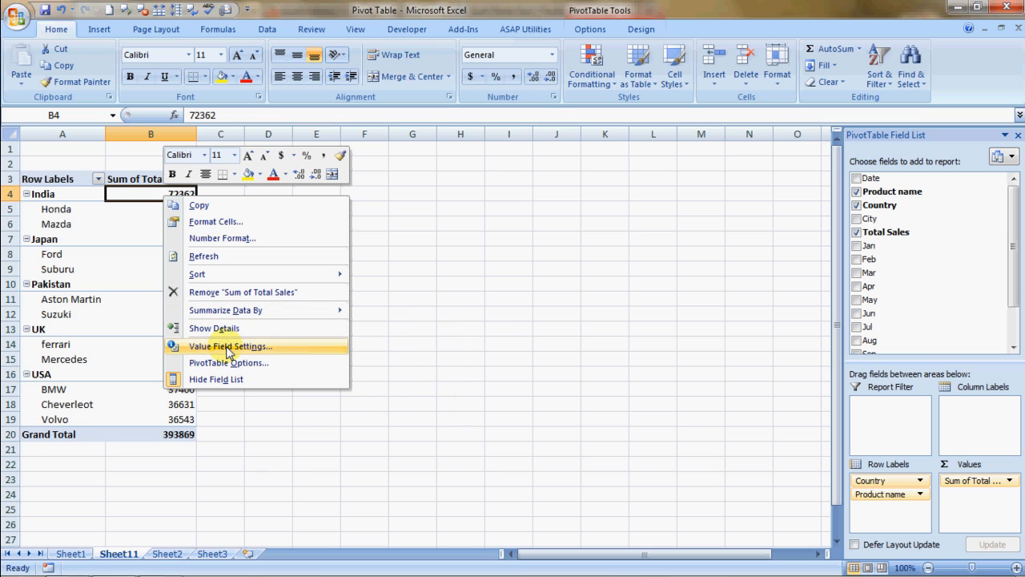
left_click(228, 346)
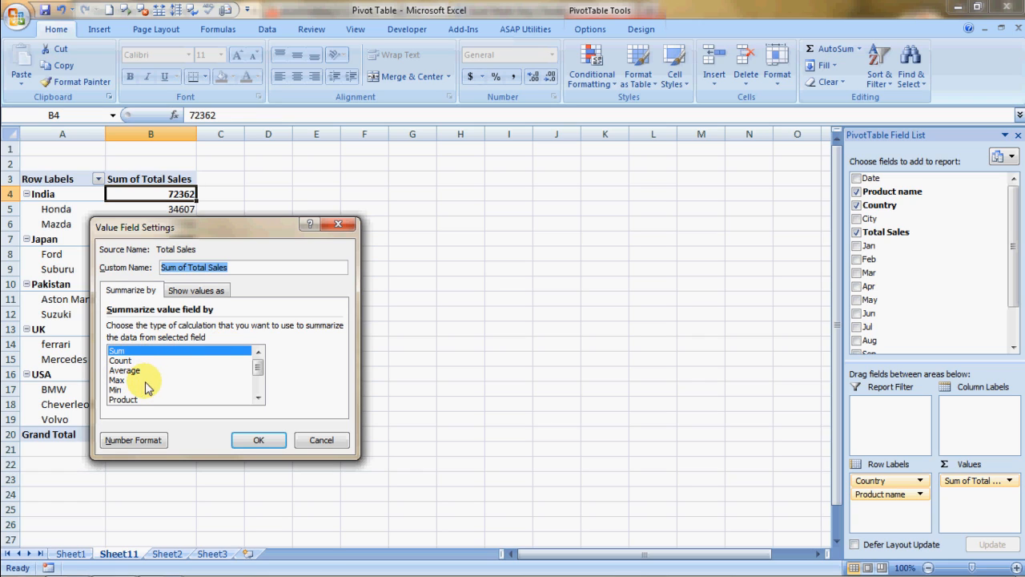
left_click_drag(257, 368, 258, 383)
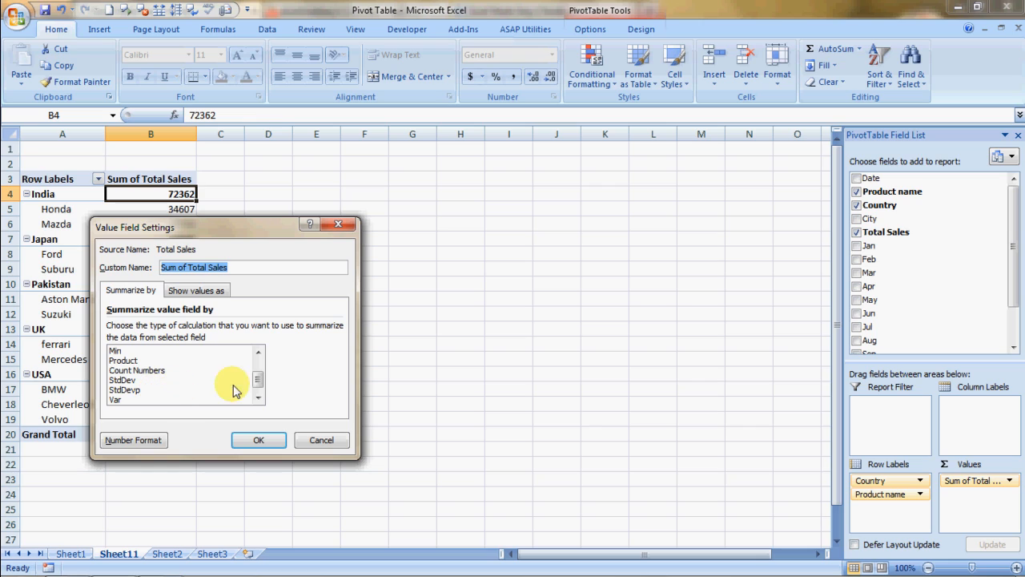
left_click_drag(258, 382, 256, 391)
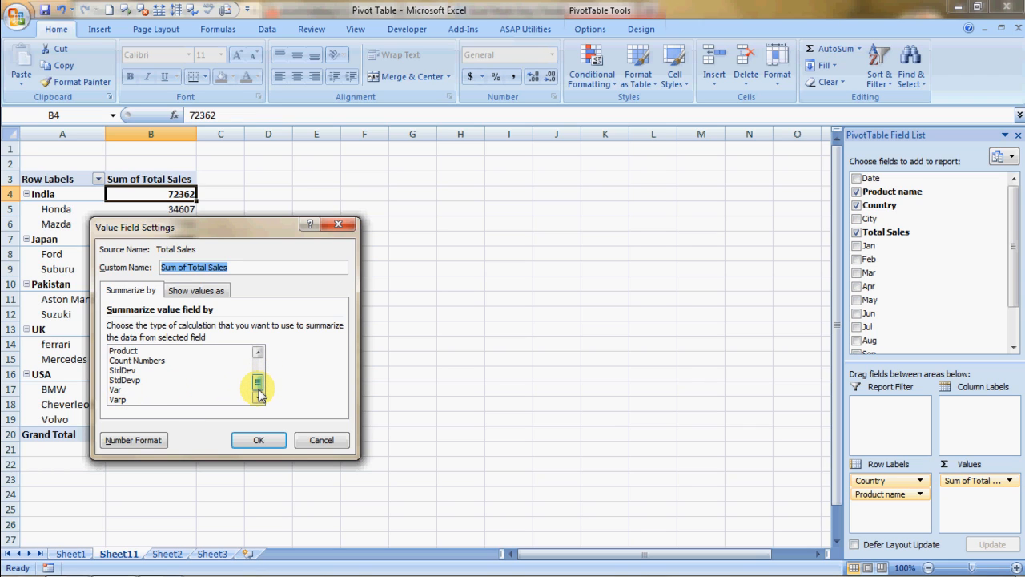
left_click_drag(258, 390, 259, 360)
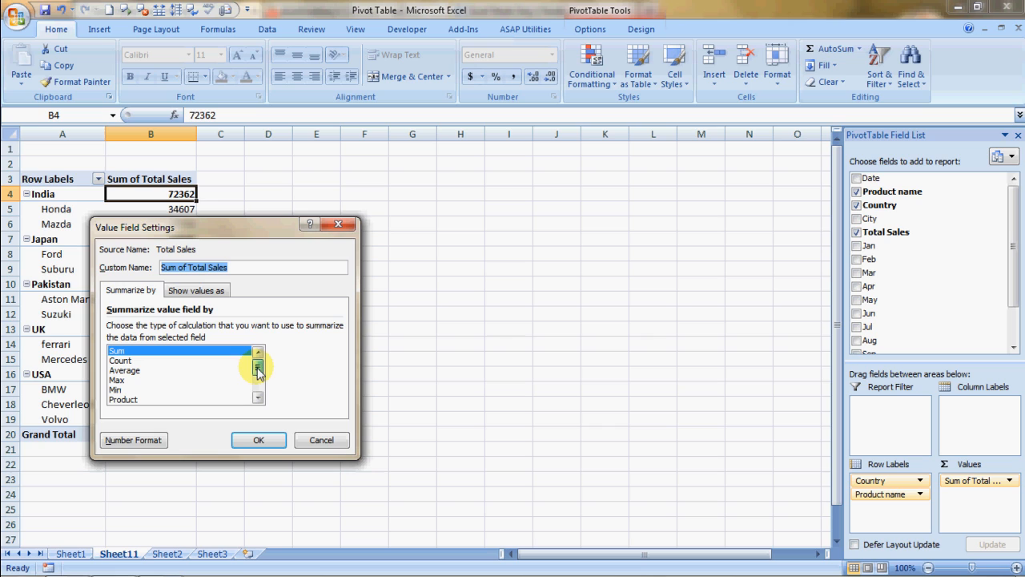
left_click(126, 440)
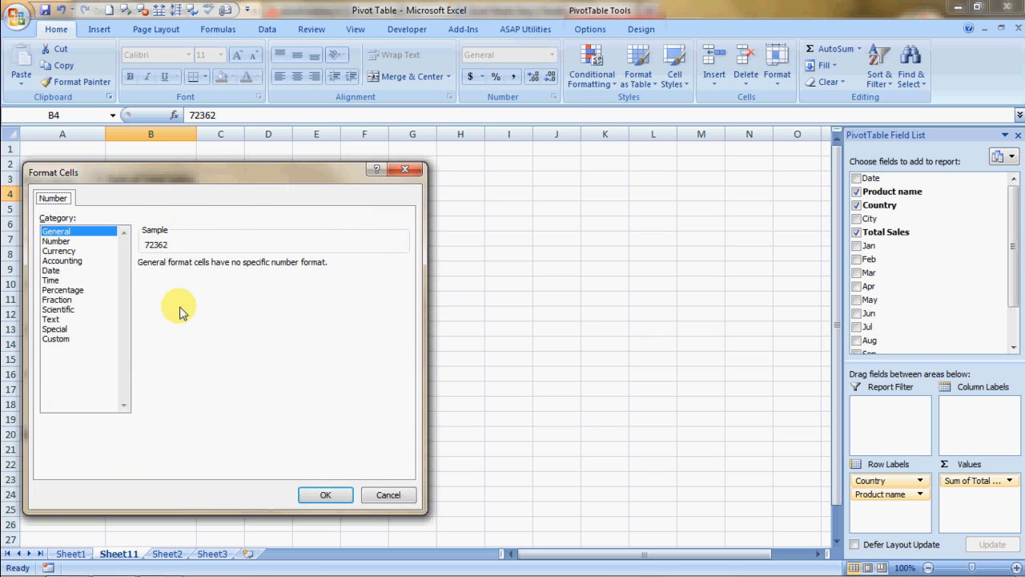
left_click(411, 173)
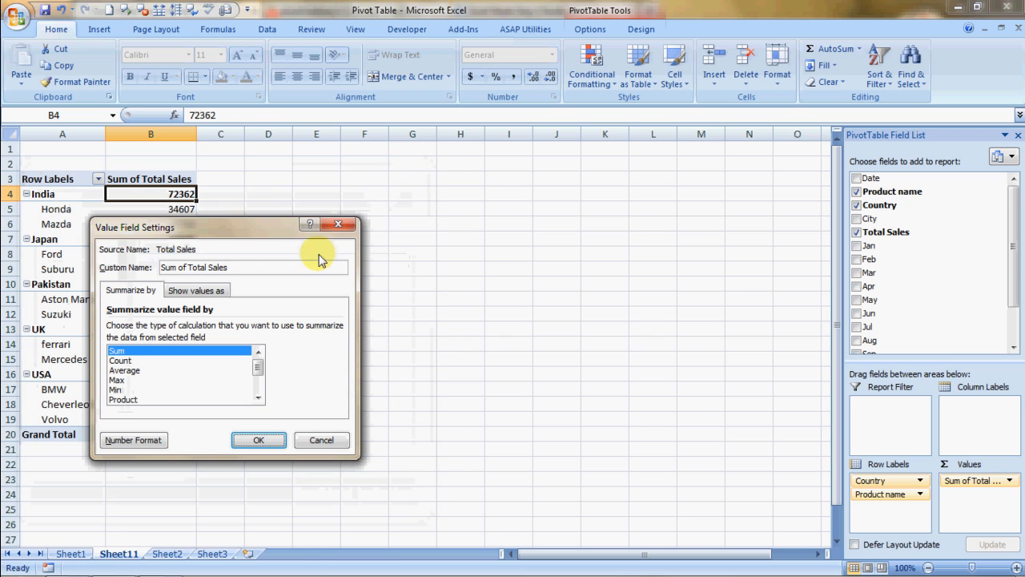
left_click(337, 227)
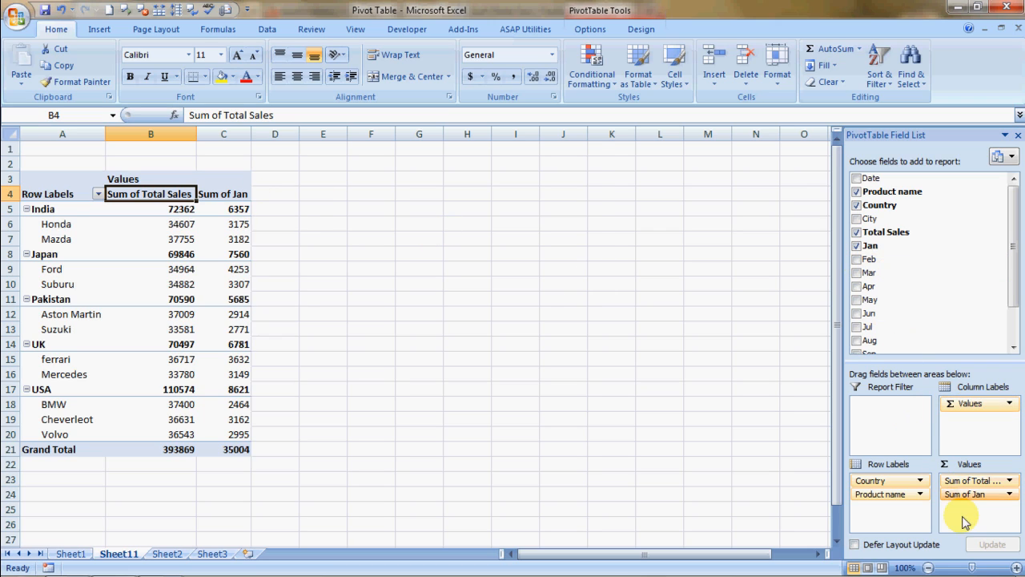
- Add the monthly fields Feb, Mar, Apr, May, Jun, Jul and Aug to the pivot table's values
left_click(857, 259)
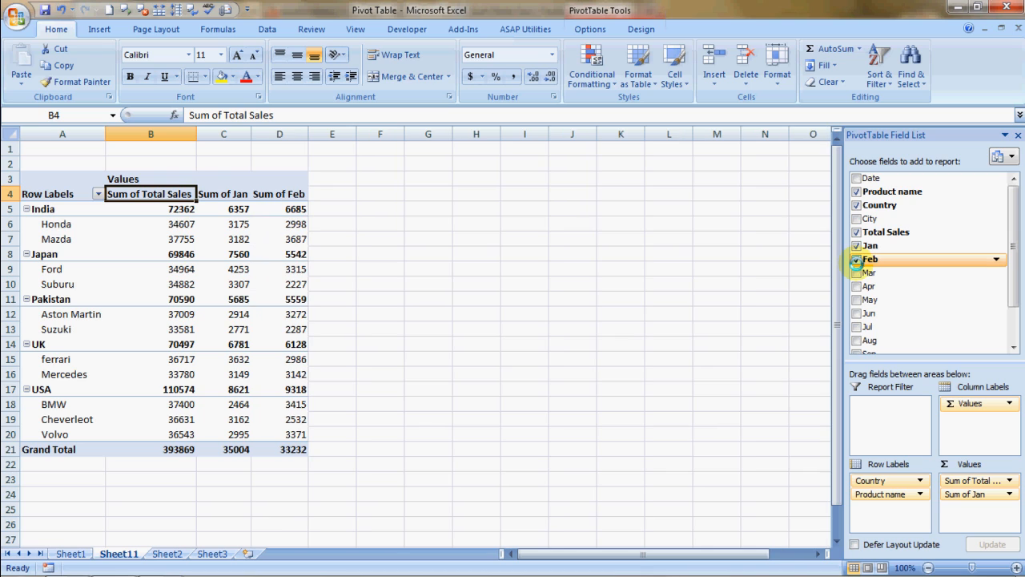
left_click(857, 273)
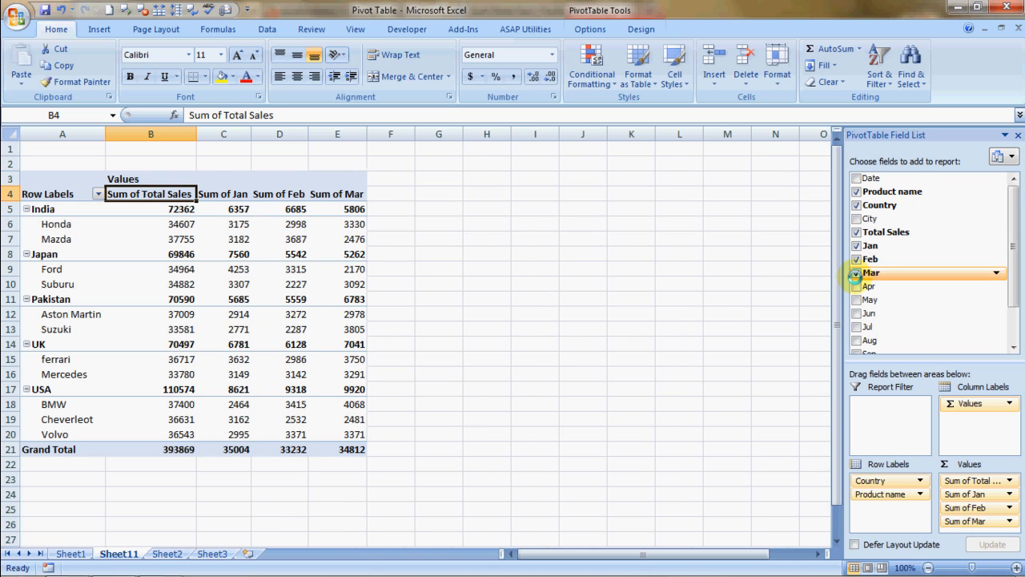
left_click(856, 286)
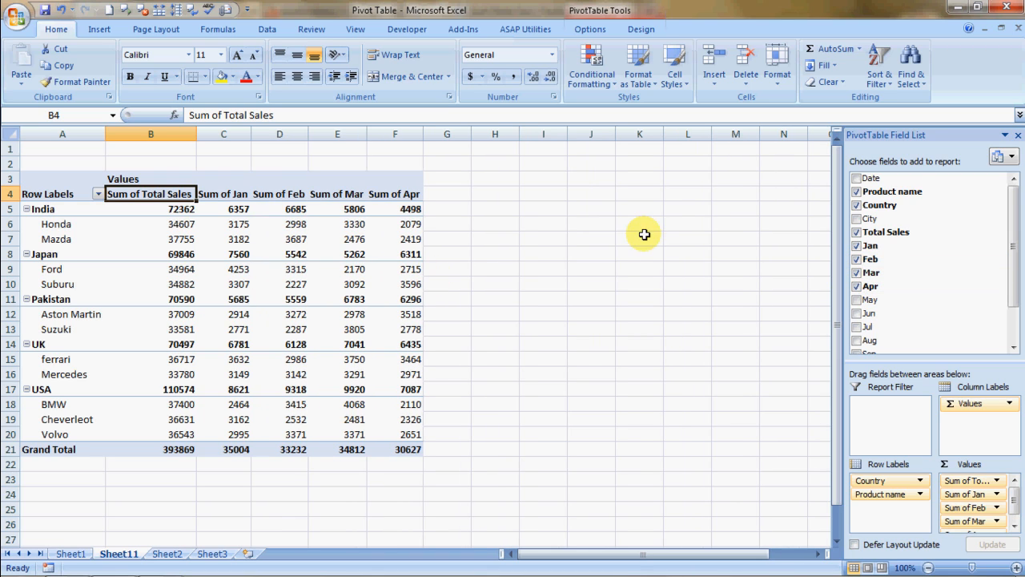
left_click(857, 299)
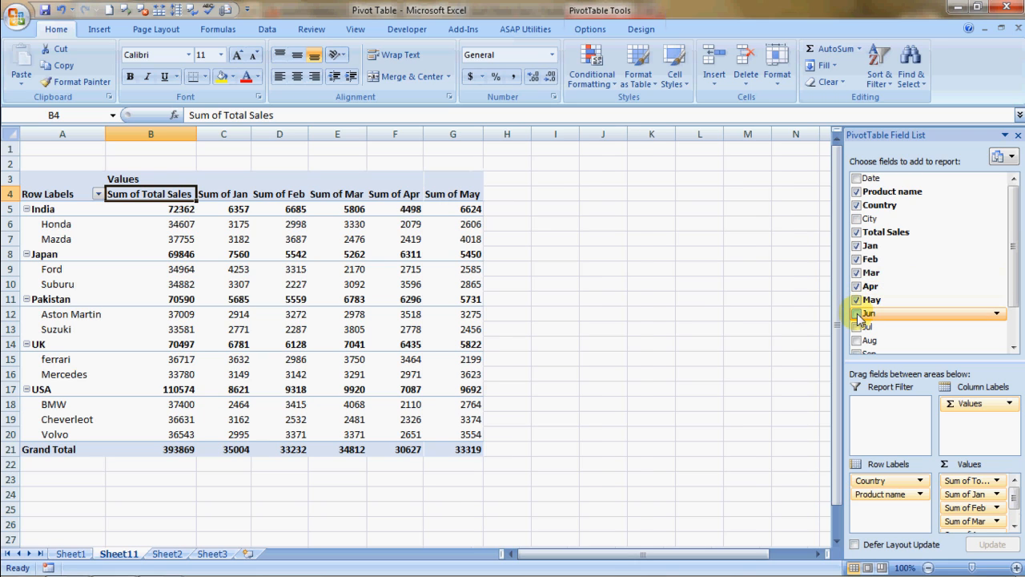
left_click(858, 313)
left_click(857, 327)
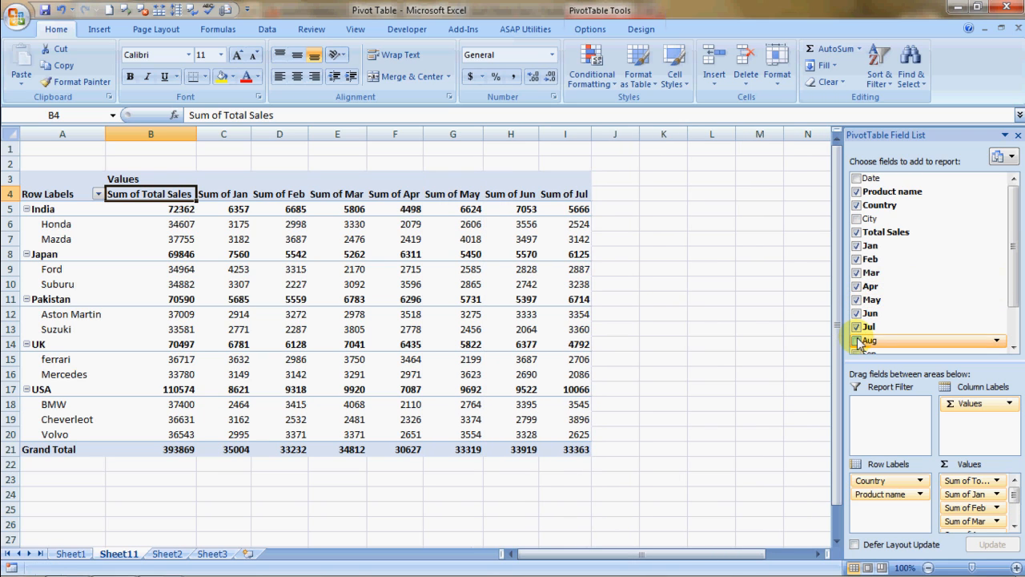
left_click(857, 340)
- Change the Feb value field in the pivot table to summarize by Count
left_click(235, 207)
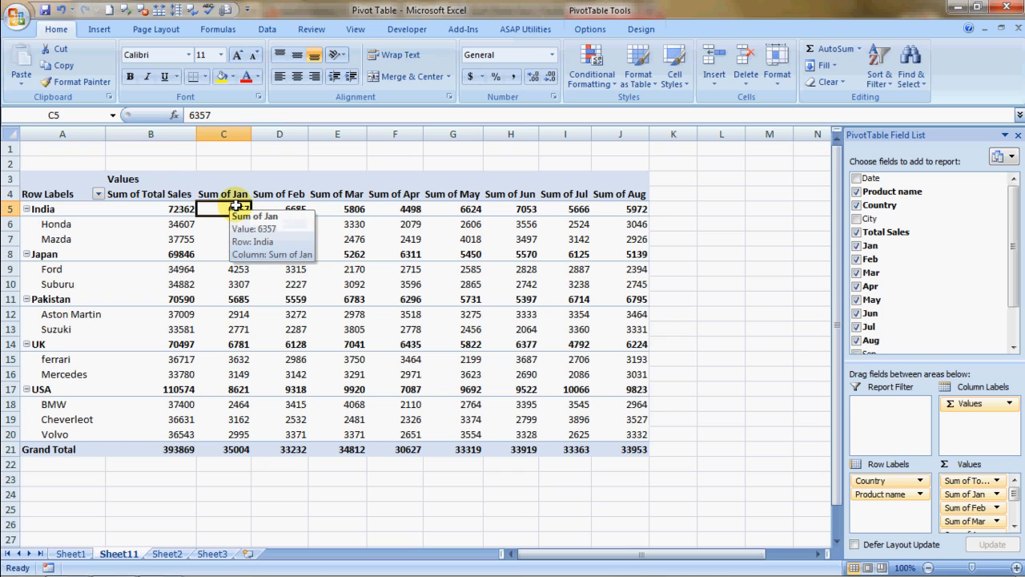
left_click(288, 208)
right_click(289, 208)
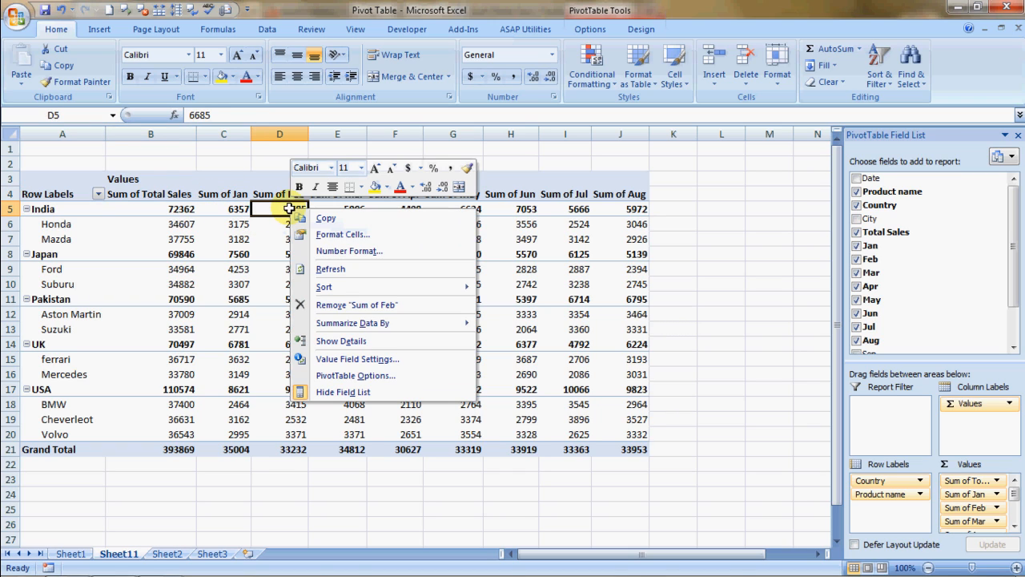
left_click(339, 366)
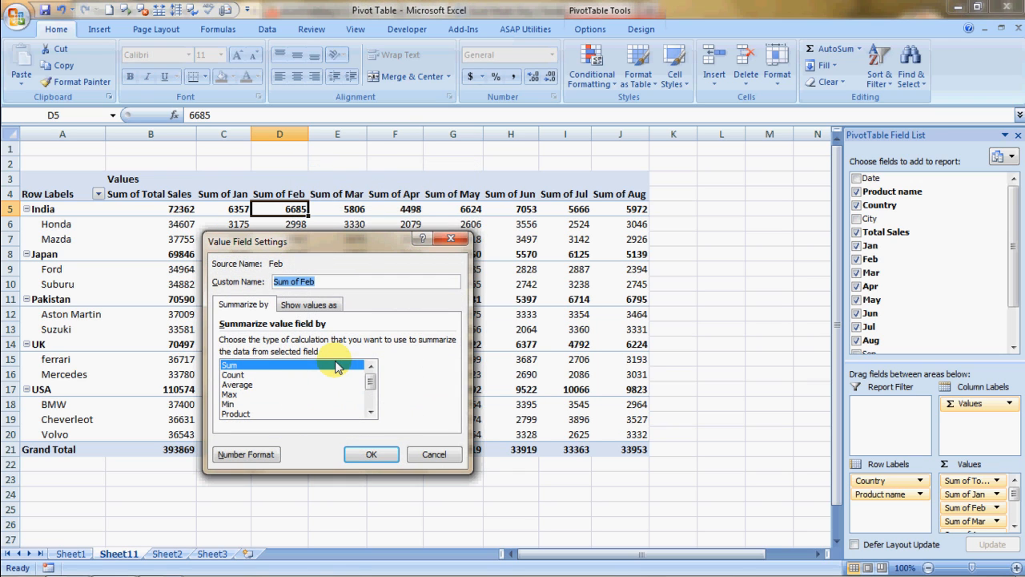
left_click(238, 376)
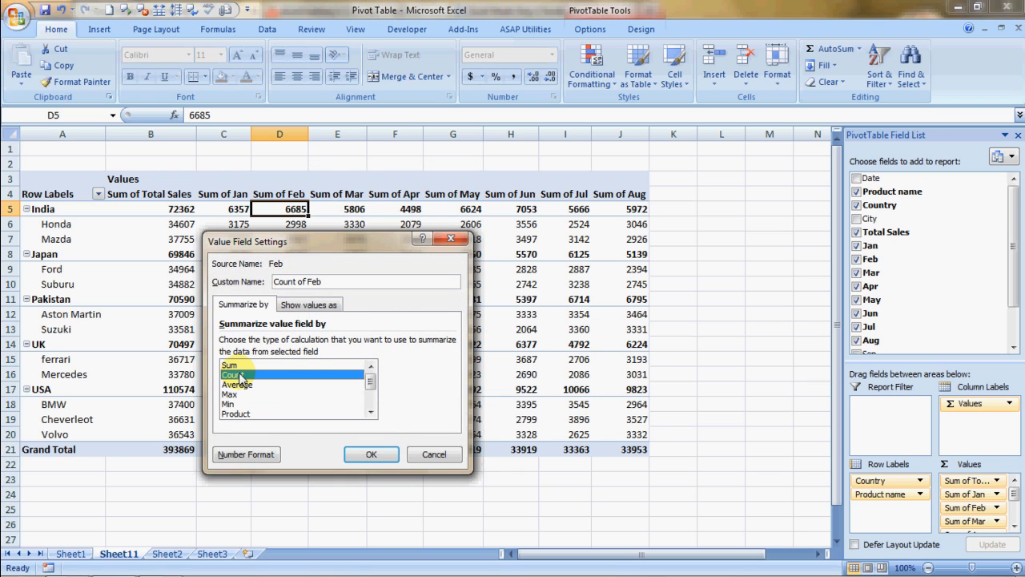
left_click(371, 455)
- Change the Mar value field in the pivot table to summarize by Average
left_click(345, 207)
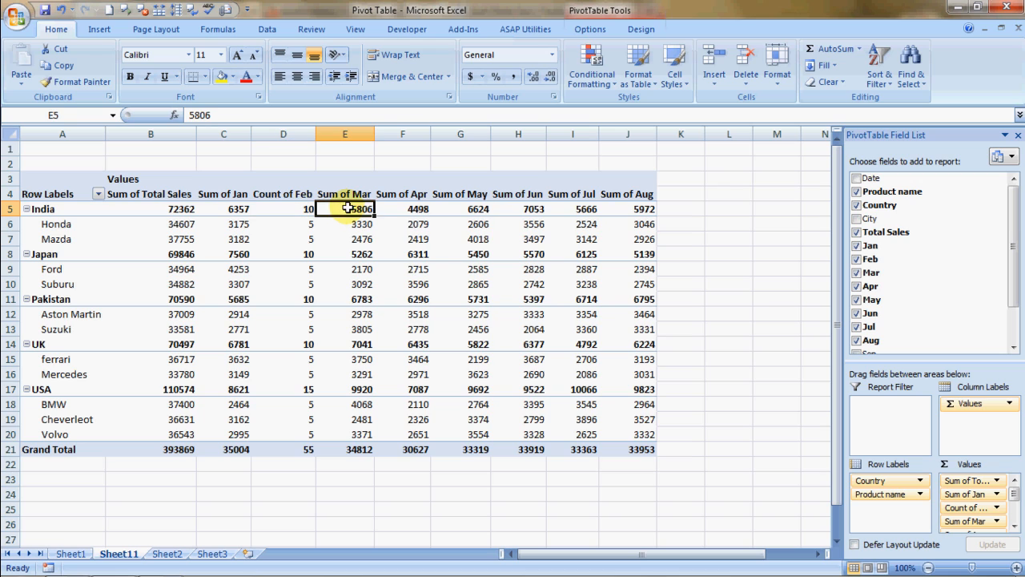
right_click(345, 207)
left_click(386, 359)
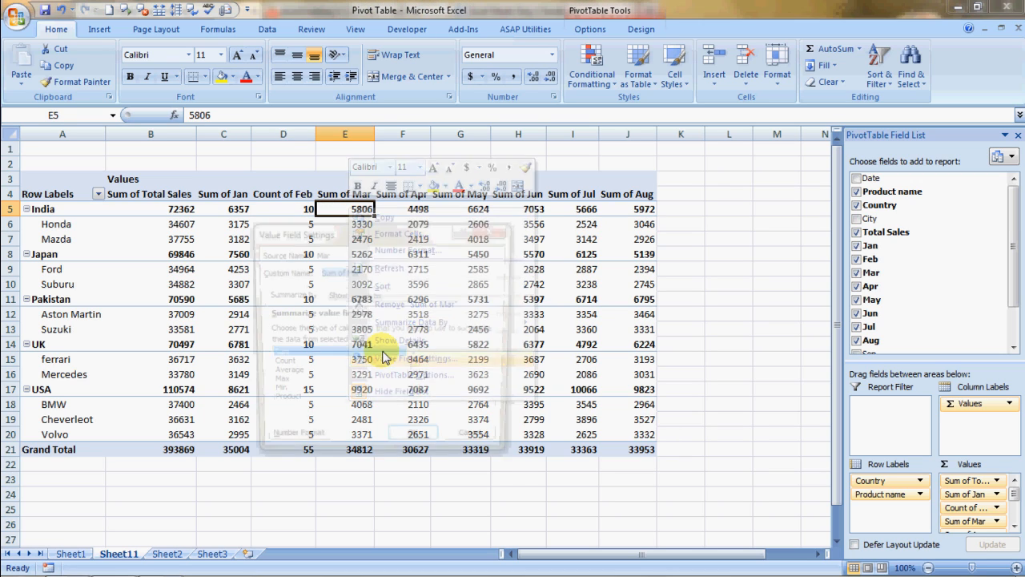
left_click(281, 374)
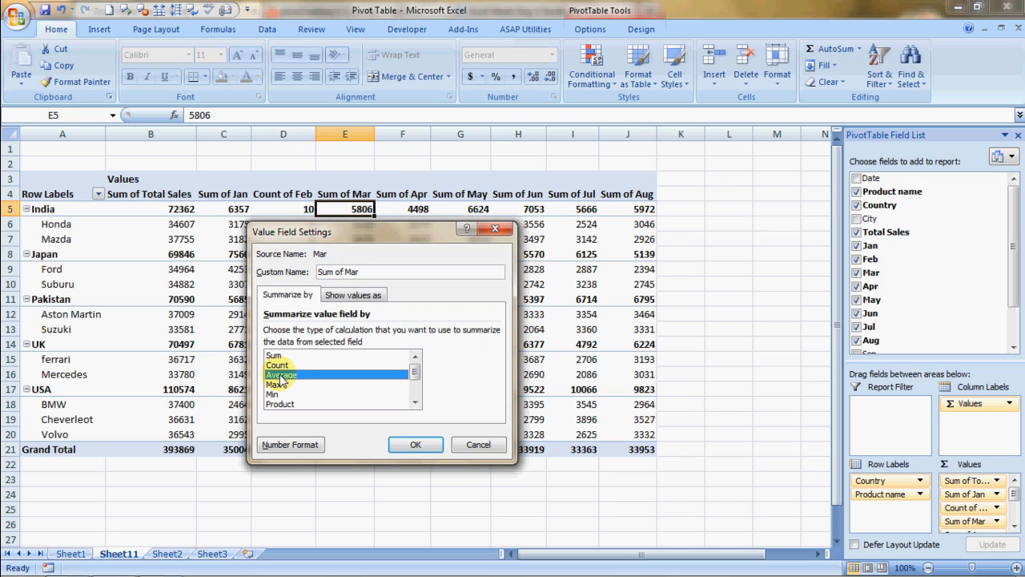
left_click(416, 444)
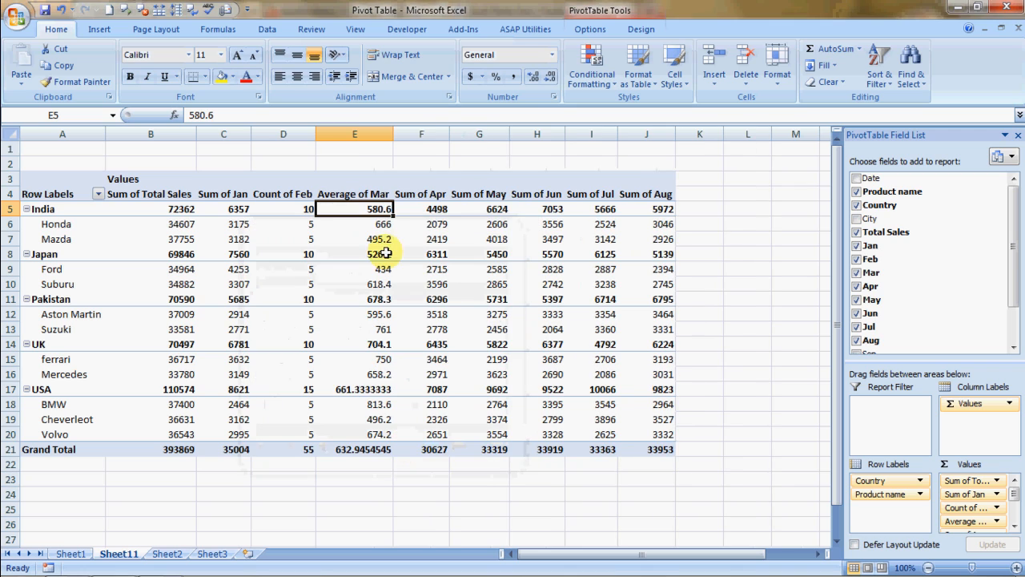
- Change the Apr value field in the pivot table to summarize by Max
right_click(433, 210)
left_click(471, 362)
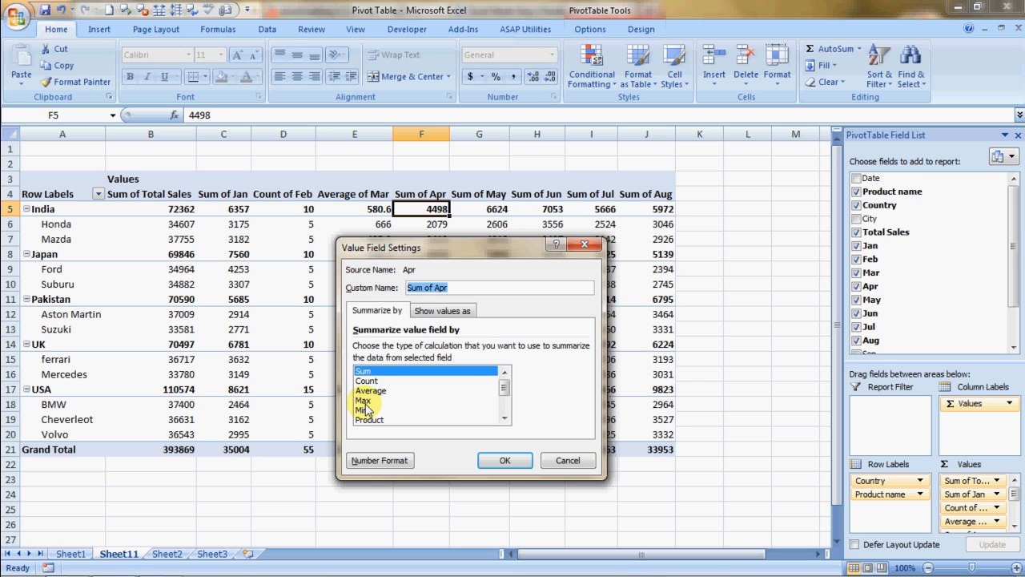
left_click(364, 401)
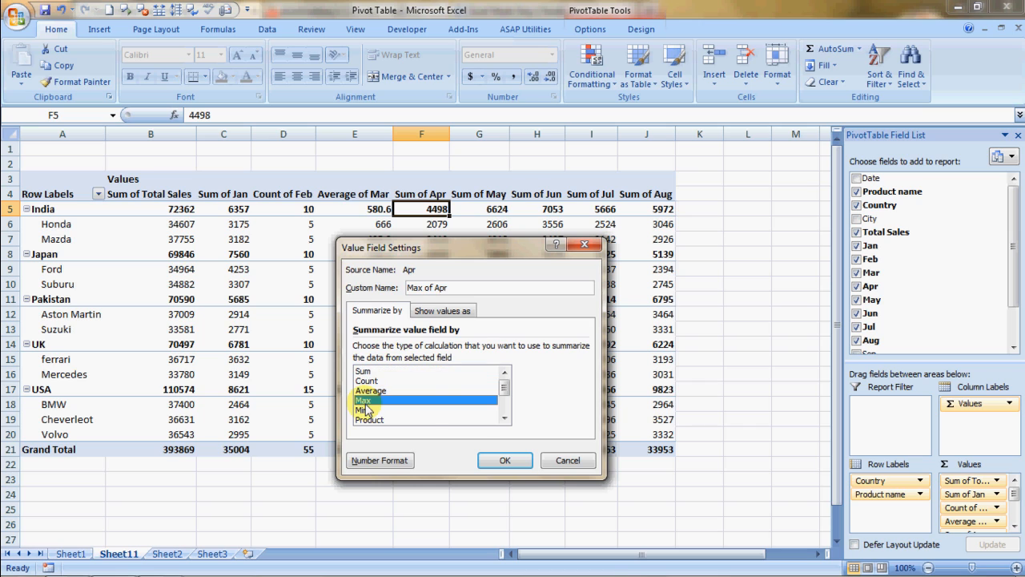
left_click(505, 461)
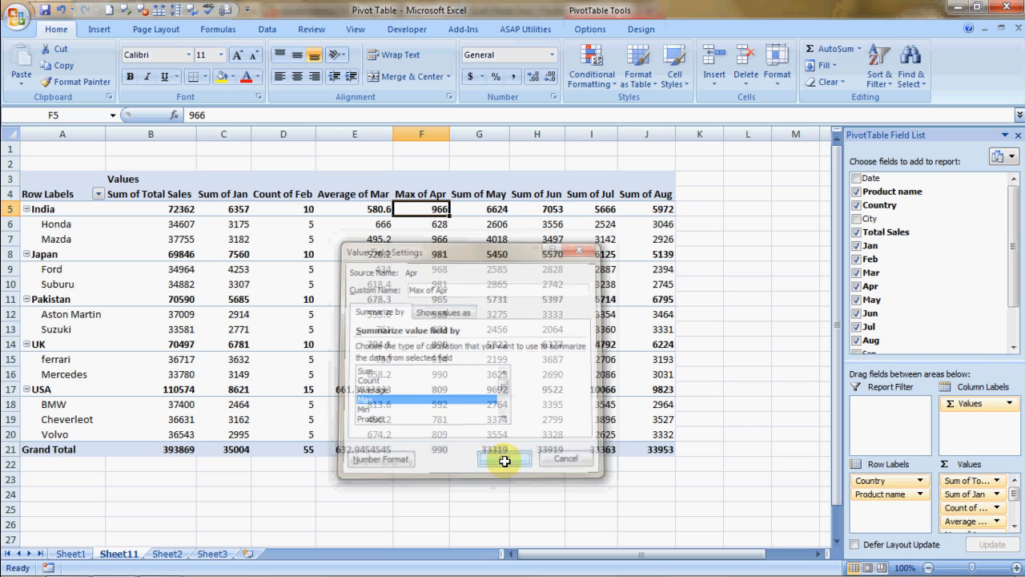
- Change the May value field in the pivot table to summarize by Product
left_click(500, 210)
right_click(500, 210)
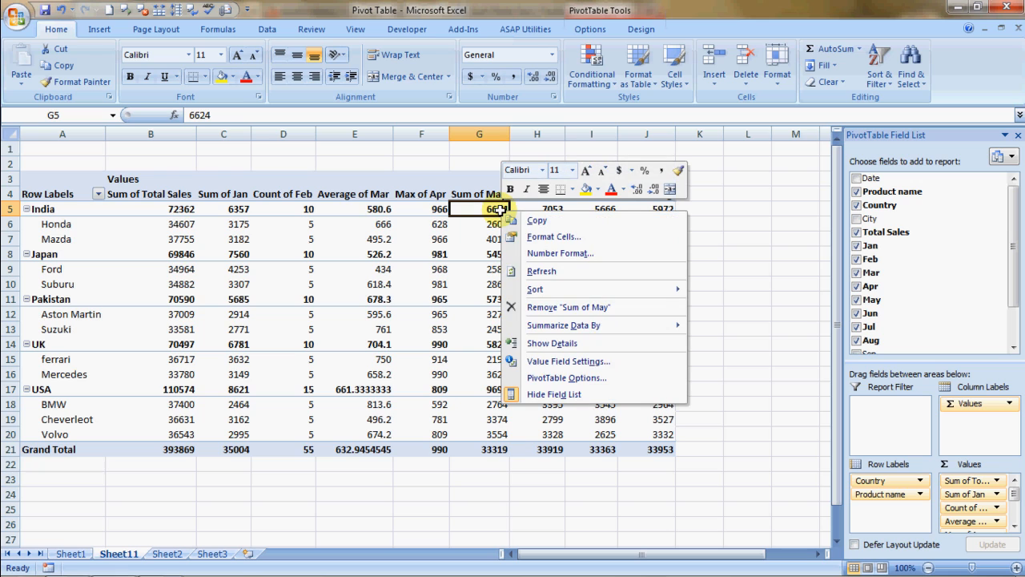
left_click(533, 362)
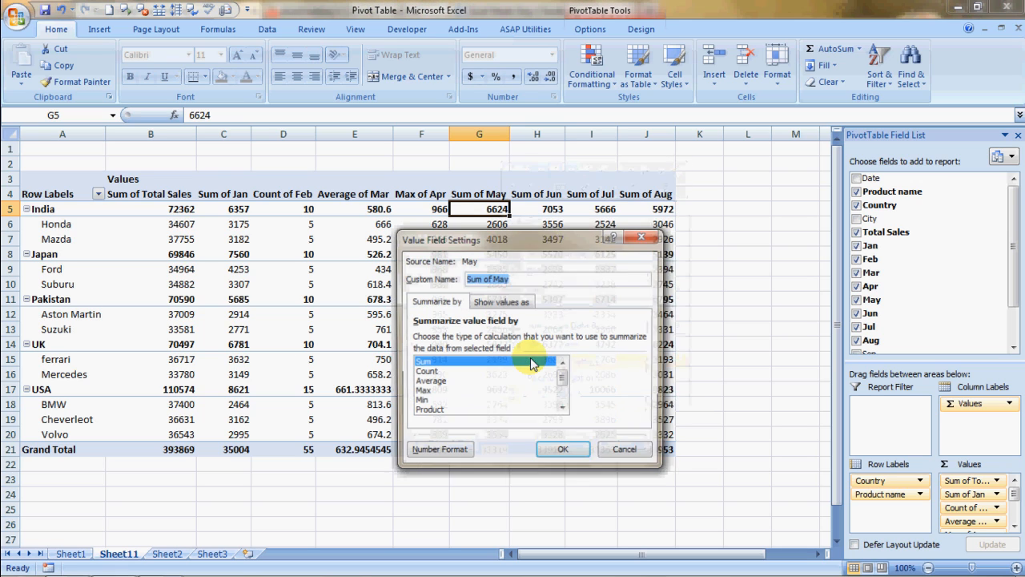
left_click(430, 411)
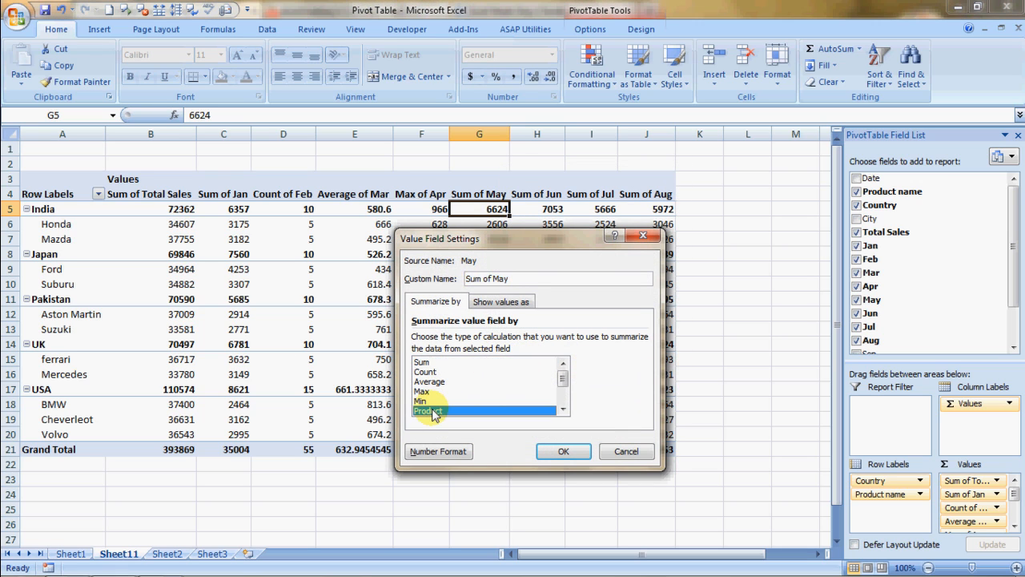
left_click(564, 451)
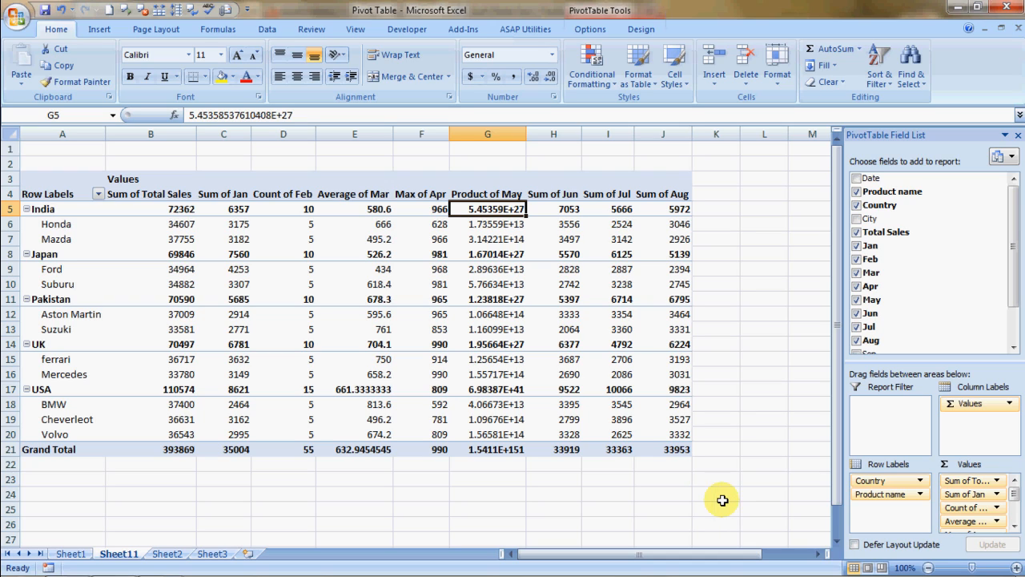
left_click(954, 533)
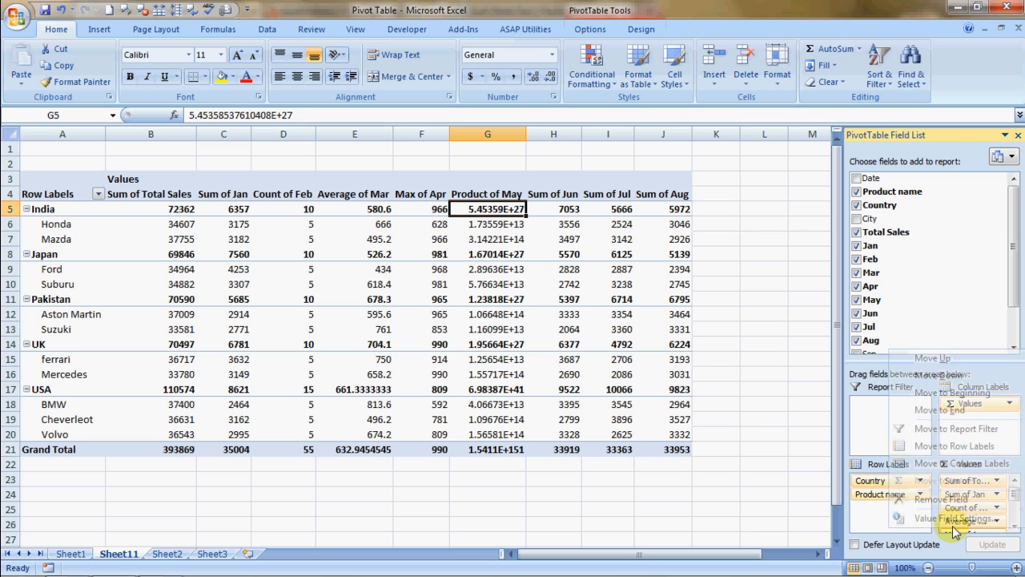
left_click(775, 559)
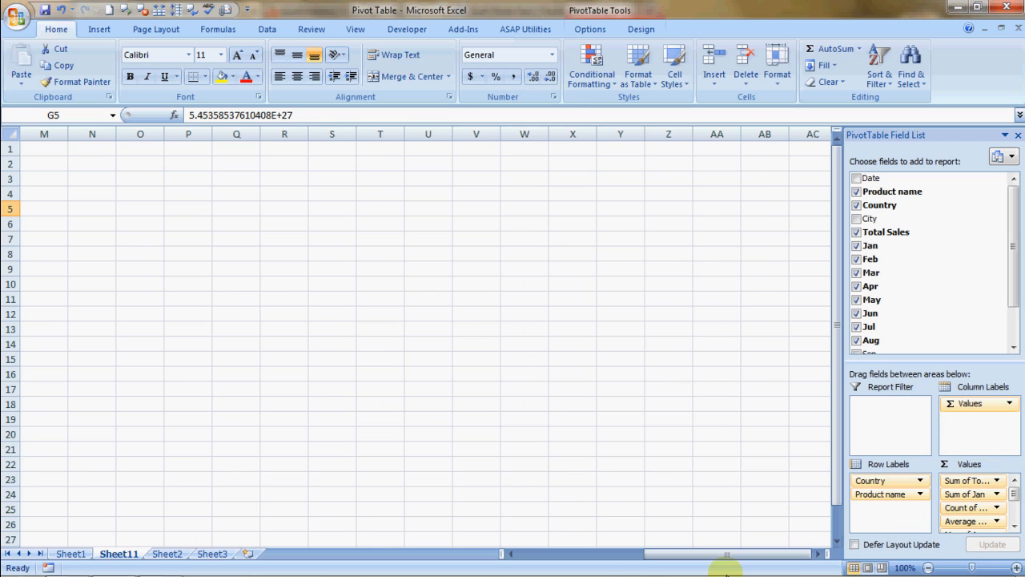
mouse_move(715, 571)
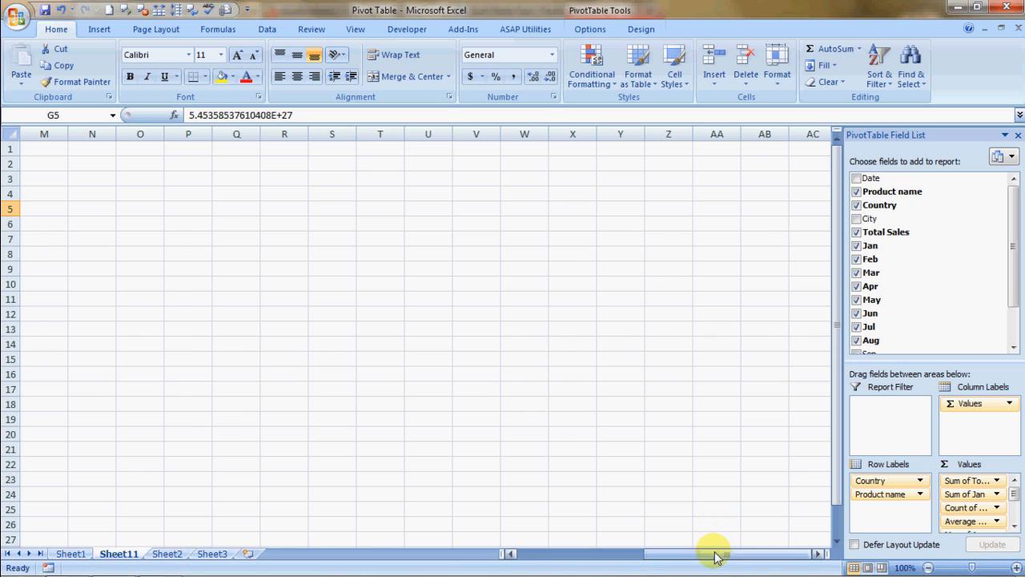
left_click_drag(714, 554, 541, 567)
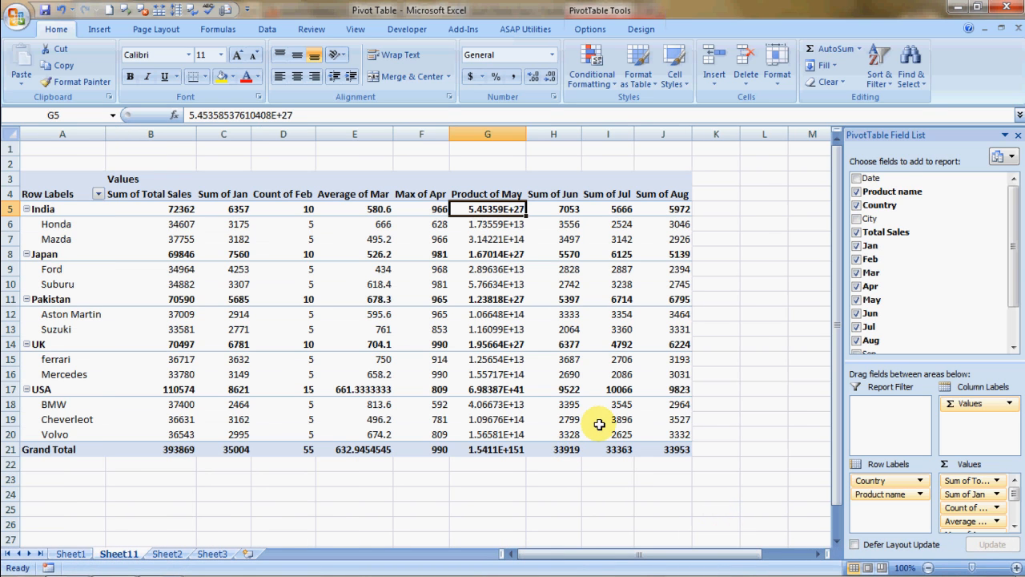
- Remove the Average of Mar field from the values and place Country in the report filter
left_click(964, 523)
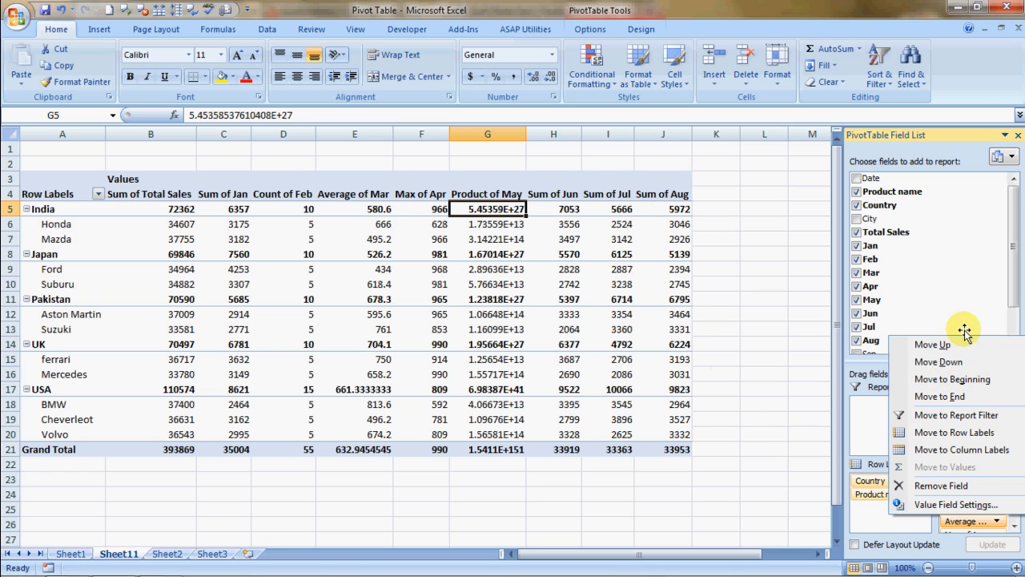
left_click(934, 495)
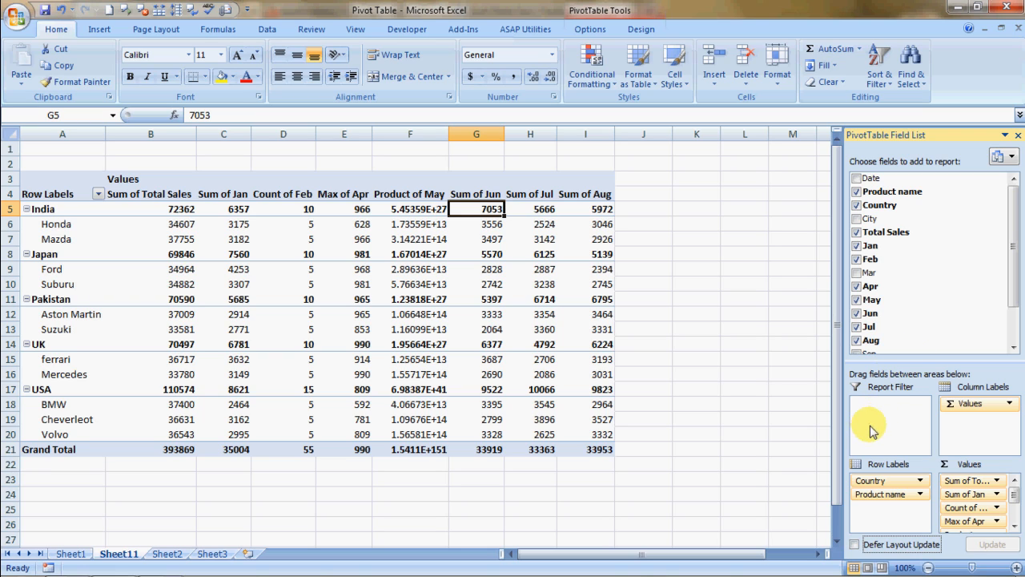
left_click_drag(865, 210, 880, 422)
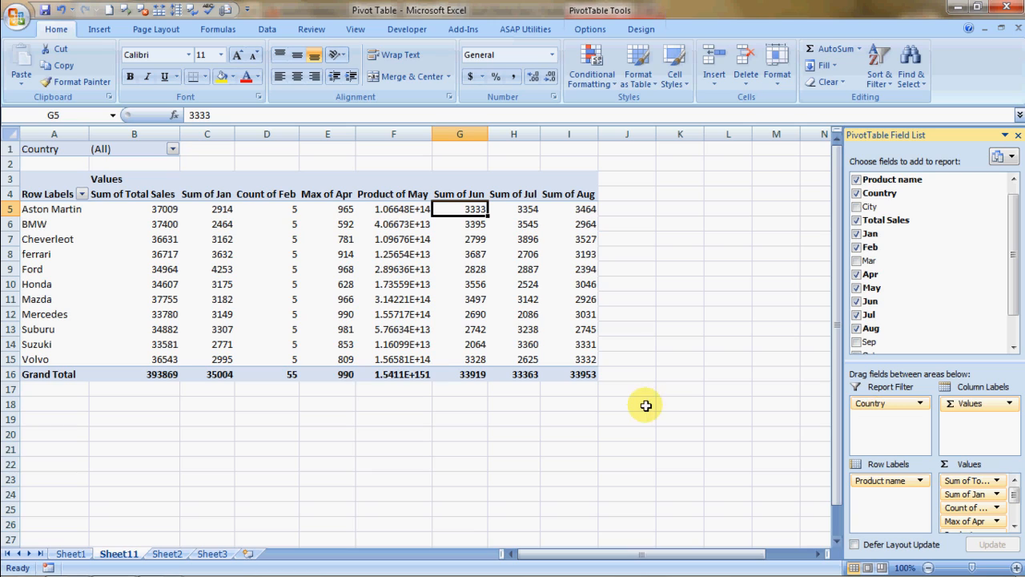
- Filter the pivot table by Country to India, and switch the filter to Pakistan
left_click(172, 150)
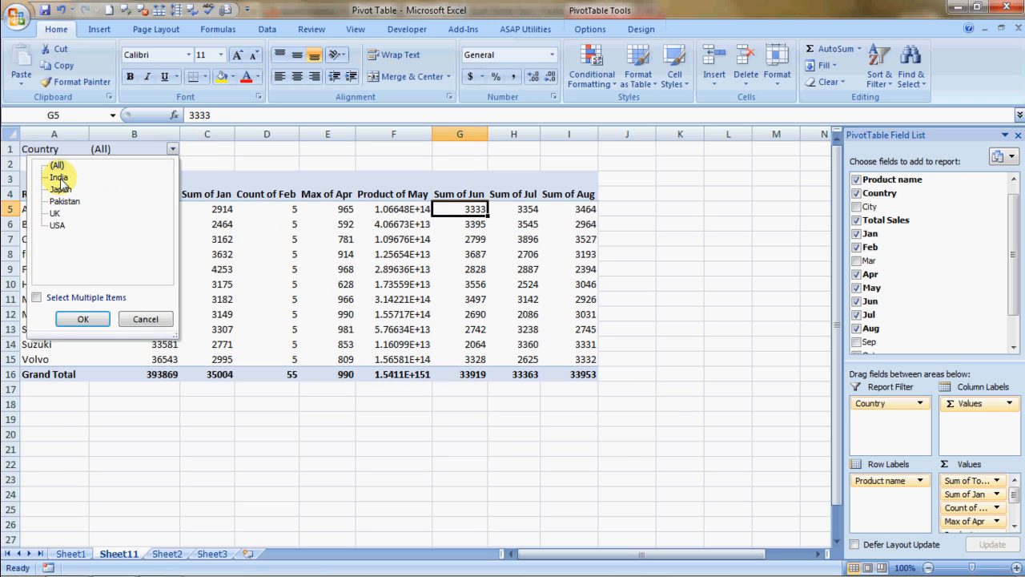
left_click(83, 319)
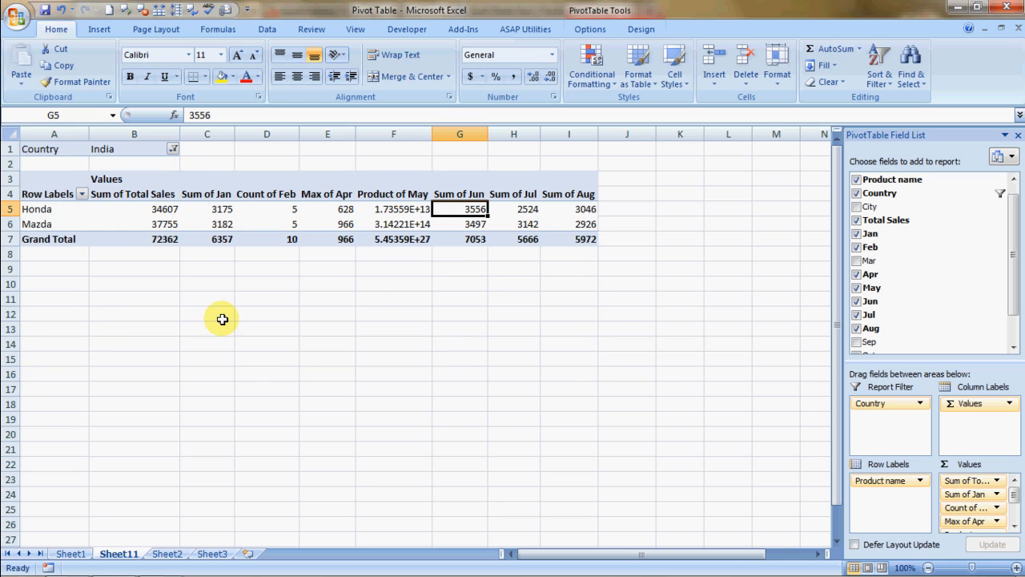
left_click(173, 150)
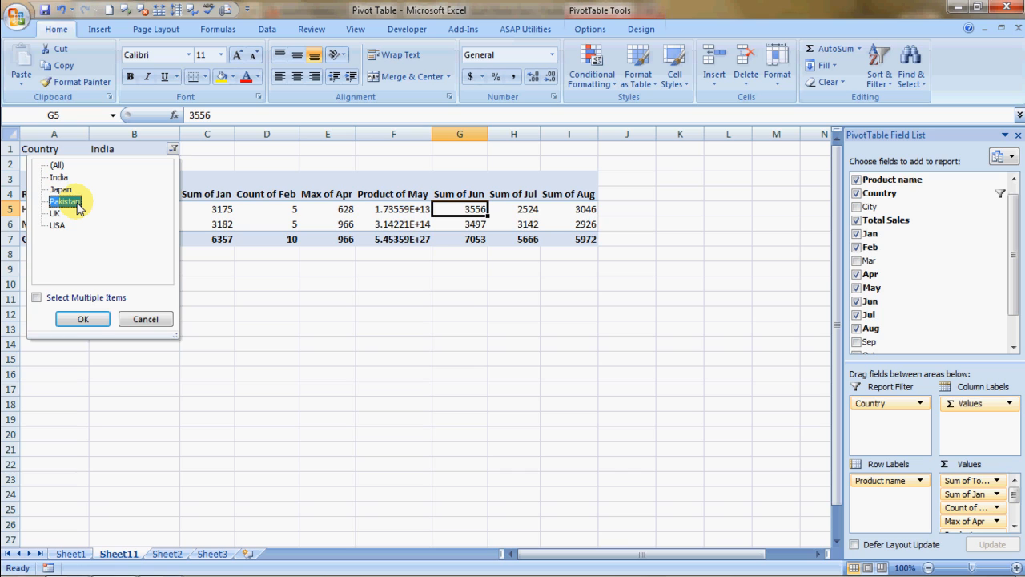
left_click(84, 321)
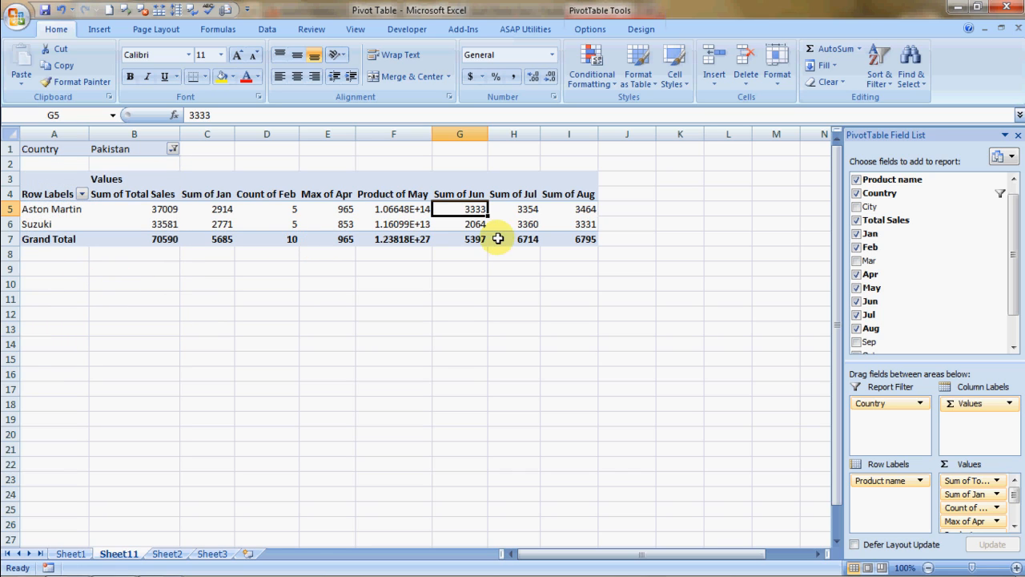
- Enable selection of multiple items in the Country report filter and include all countries
left_click(173, 149)
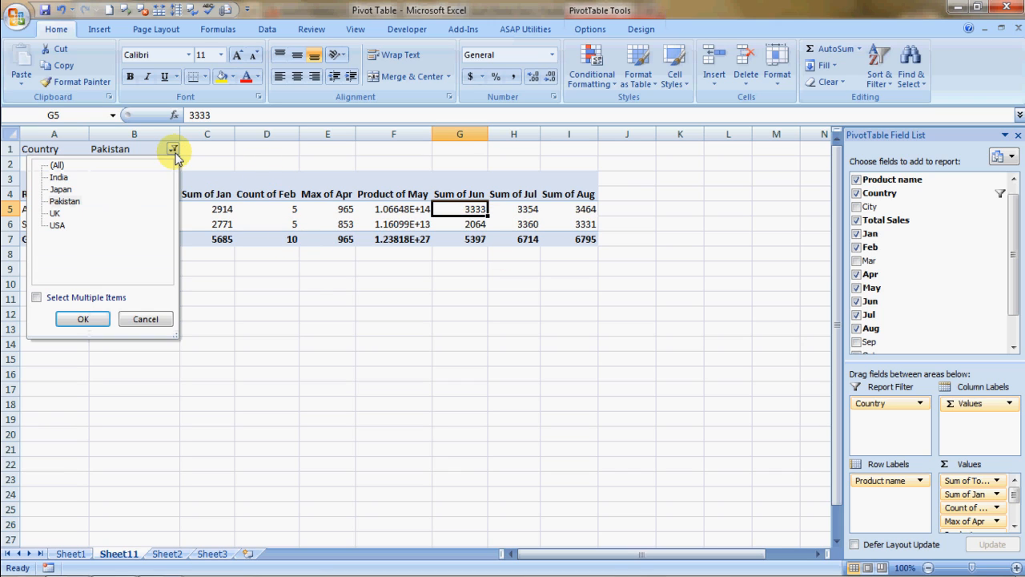
left_click(37, 297)
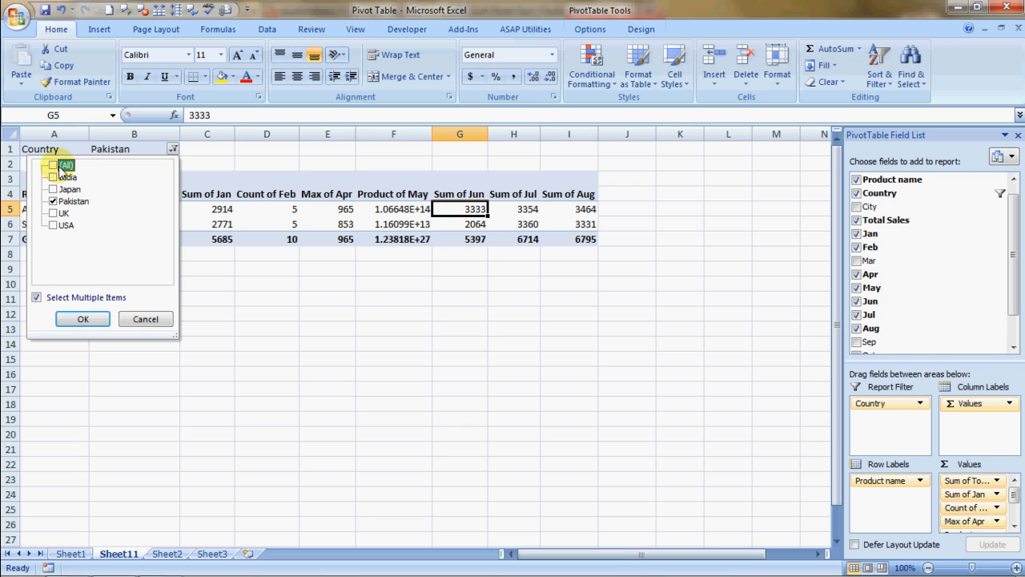
left_click(82, 319)
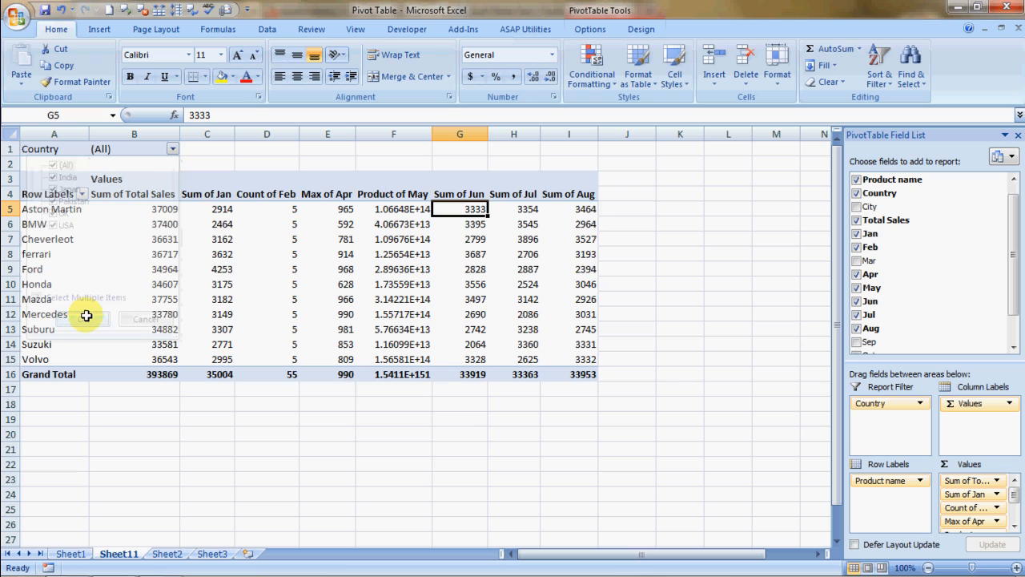
- Apply Pivot Style Dark 2 to the pivot table
left_click(481, 264)
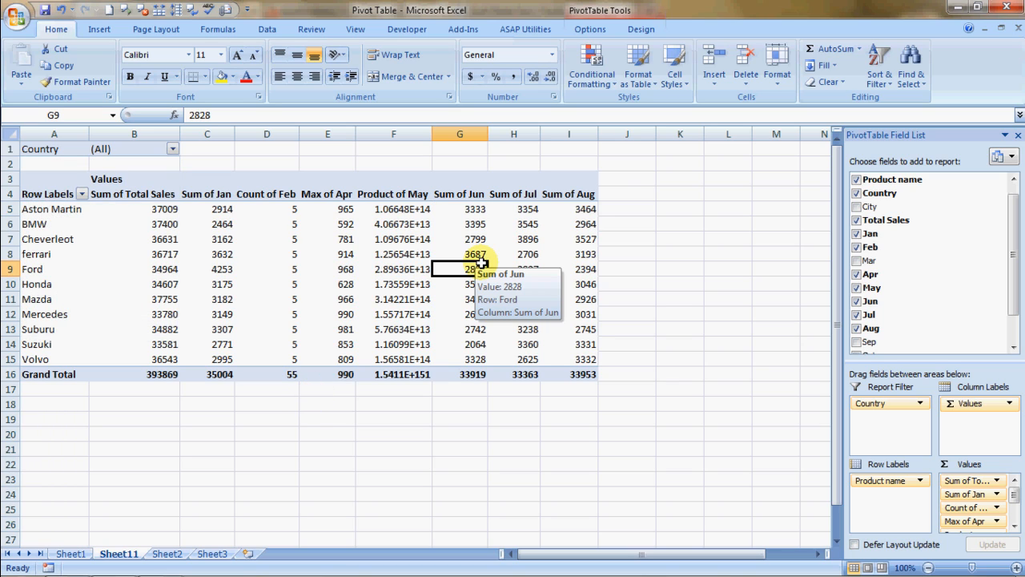
left_click(640, 29)
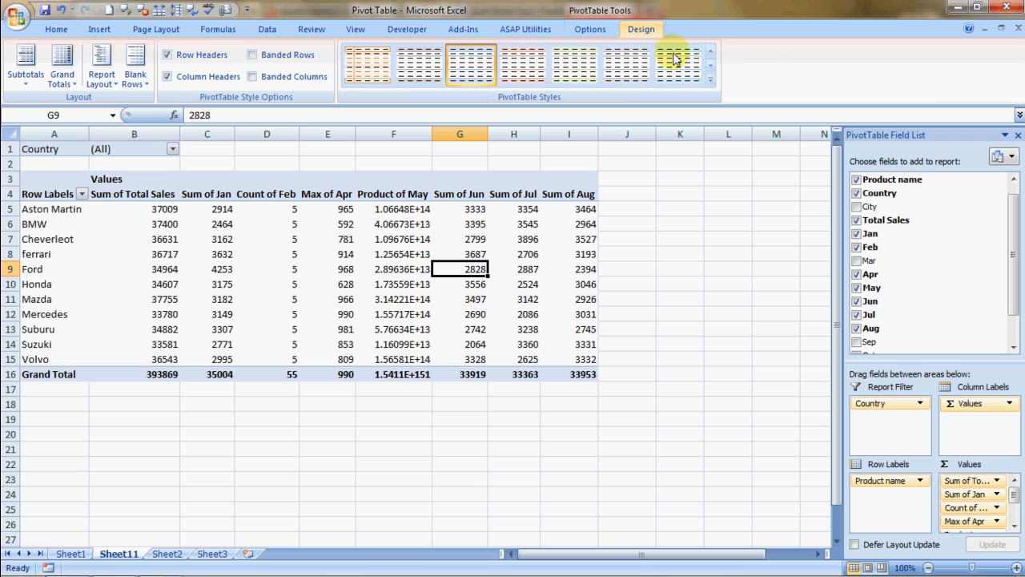
left_click(710, 79)
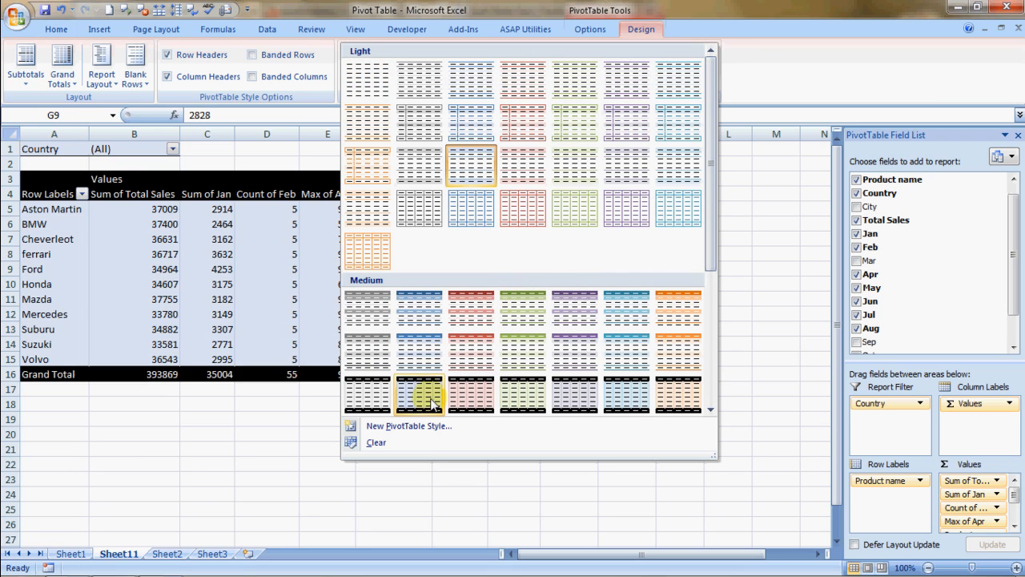
left_click(709, 412)
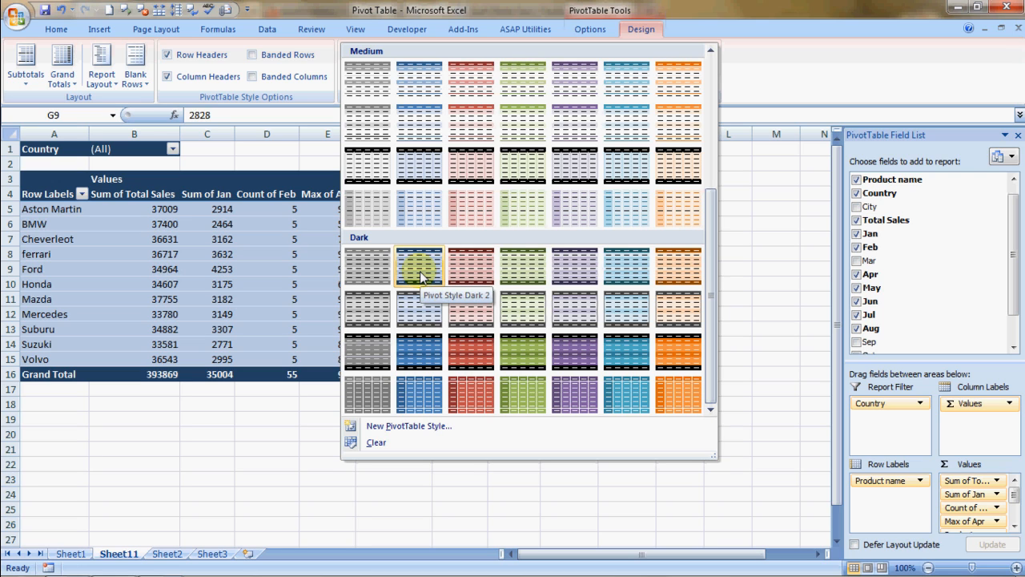
left_click(420, 275)
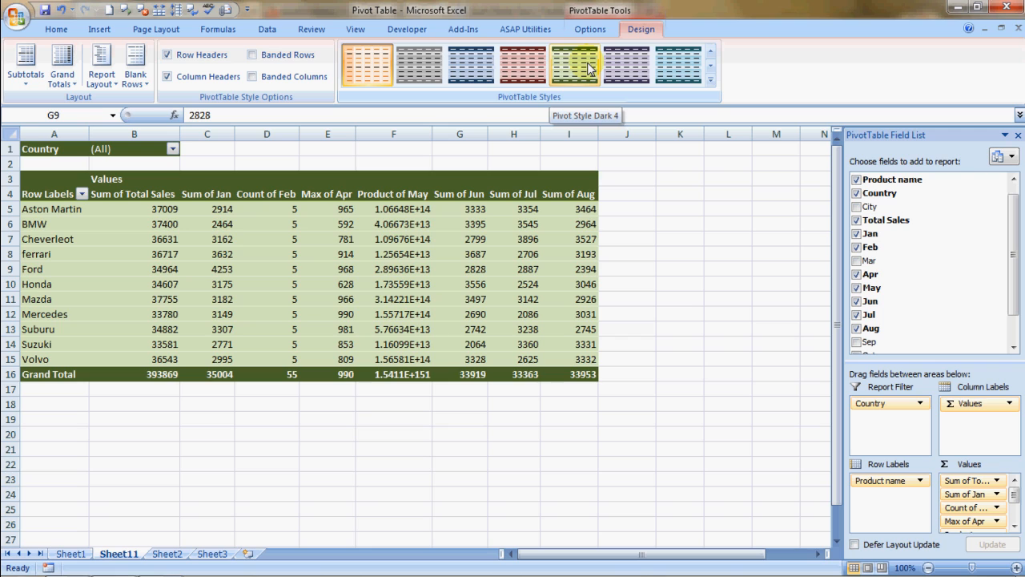
left_click(461, 72)
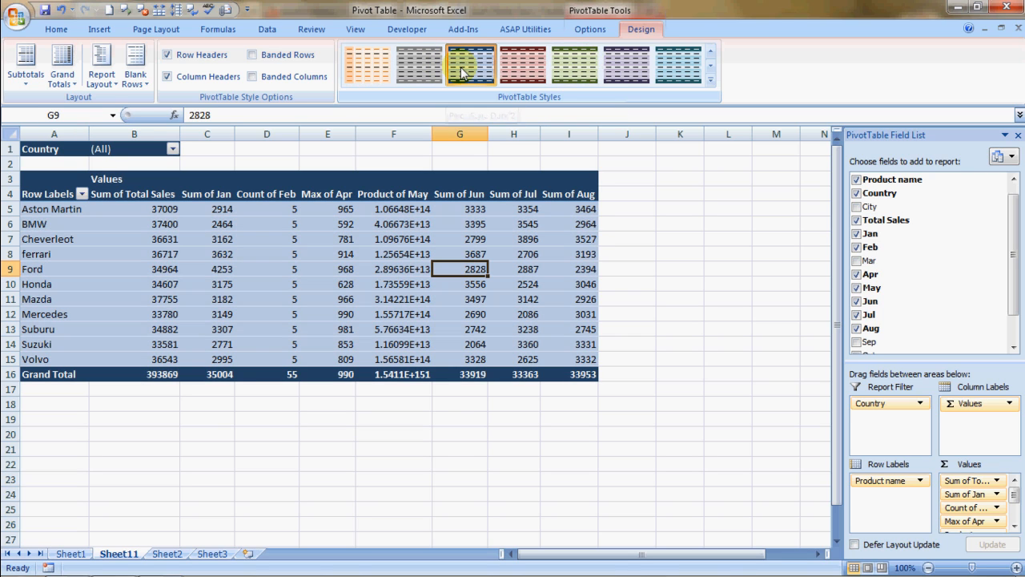
- Expand the Aston Martin row label to show its City detail, and undo the expansion
left_click(302, 418)
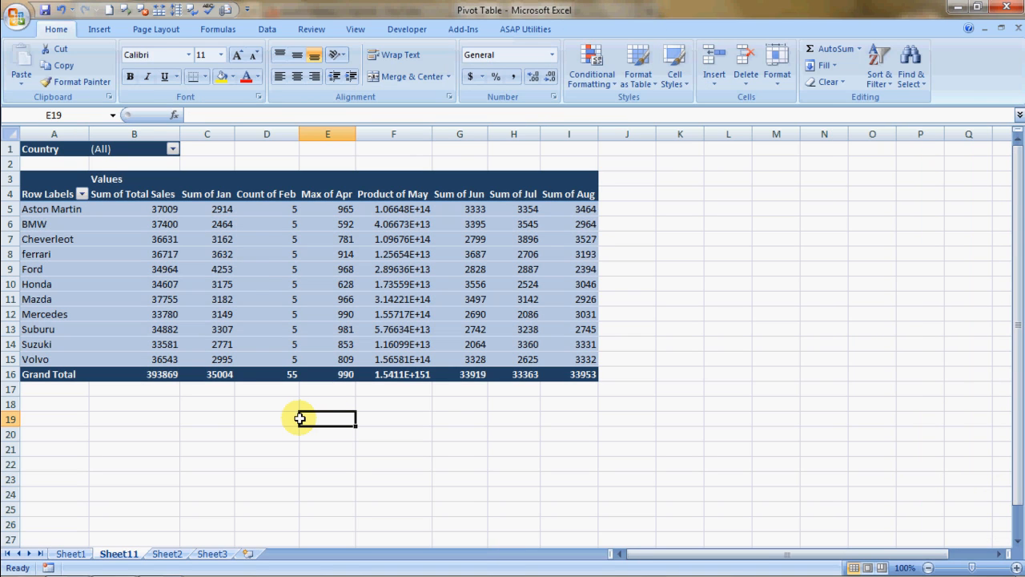
left_click(260, 246)
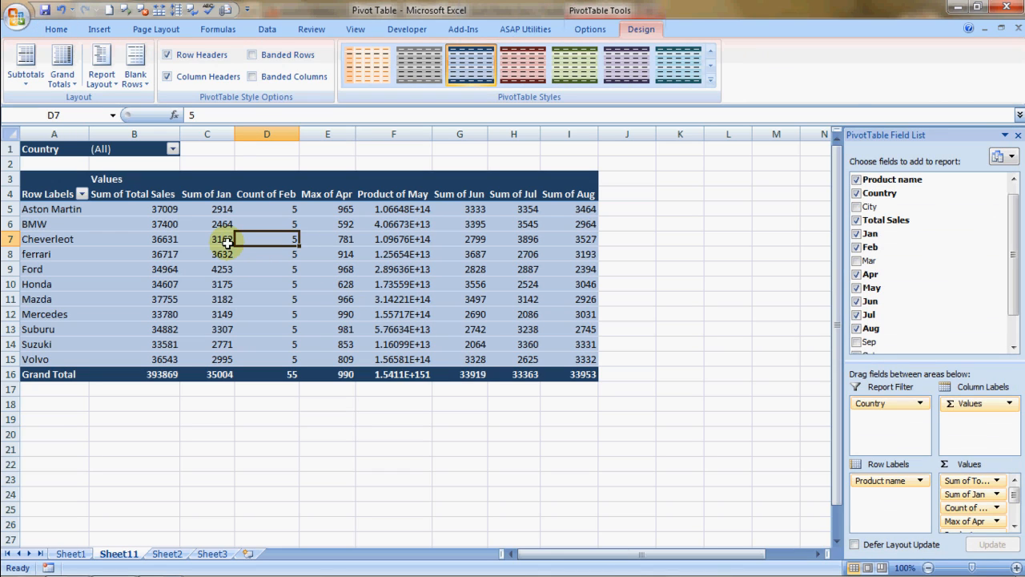
double_click(53, 210)
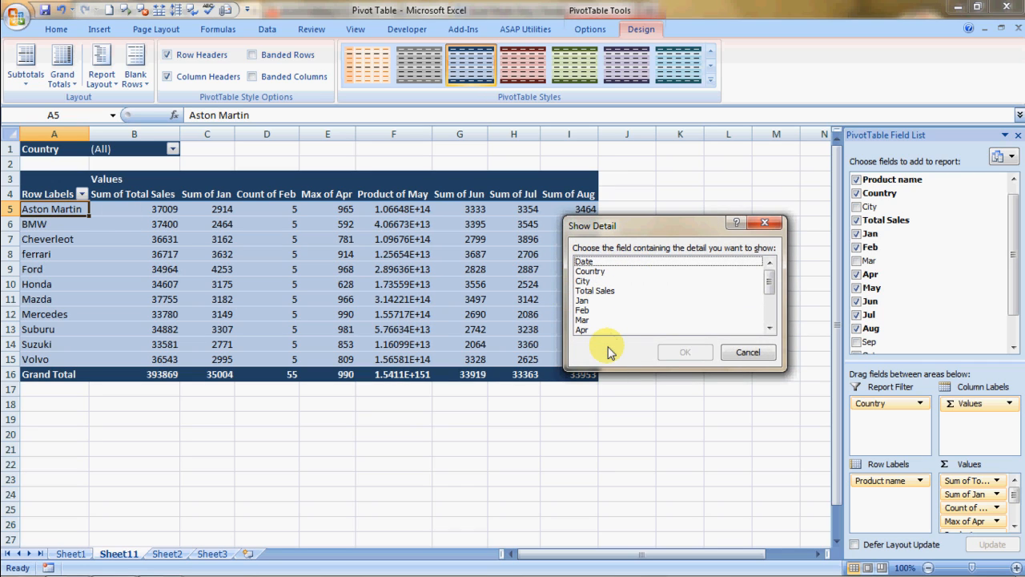
left_click(585, 281)
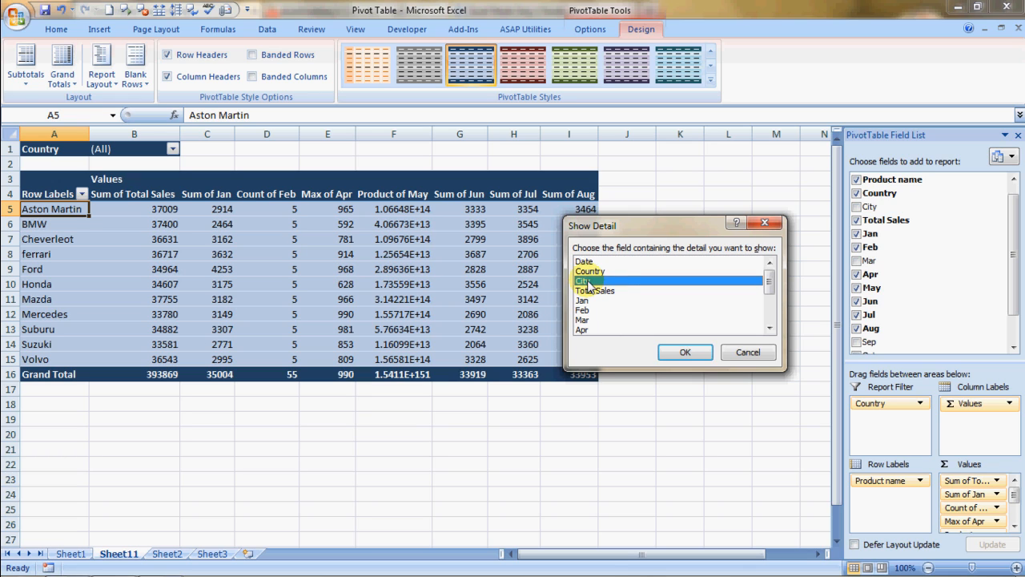
left_click(687, 353)
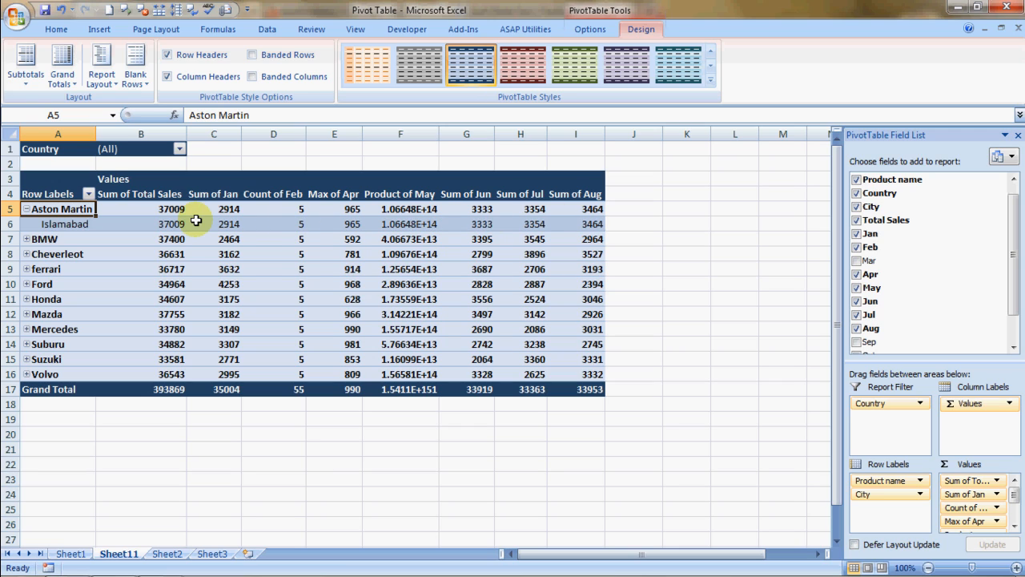
mouse_move(264, 208)
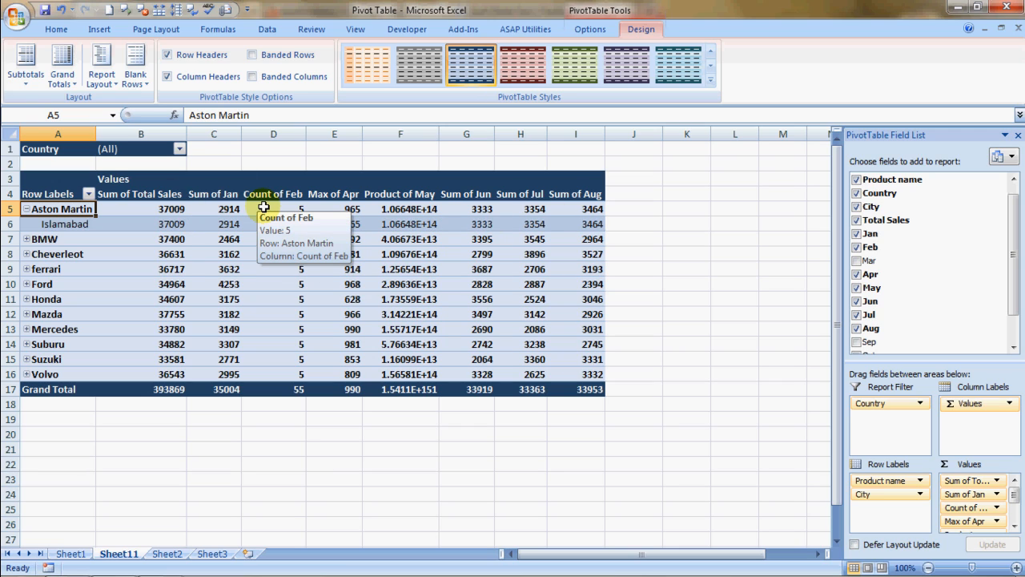
key("ctrl+z")
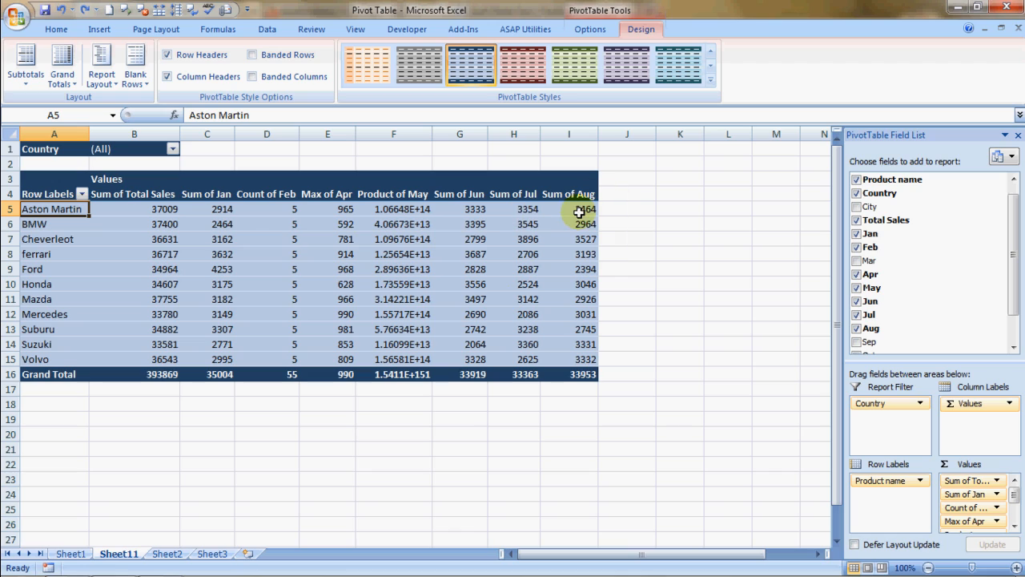
- Drill down into Aston Martin's Sum of Aug value to list its source records on a new sheet, and return to Sheet11
mouse_move(583, 211)
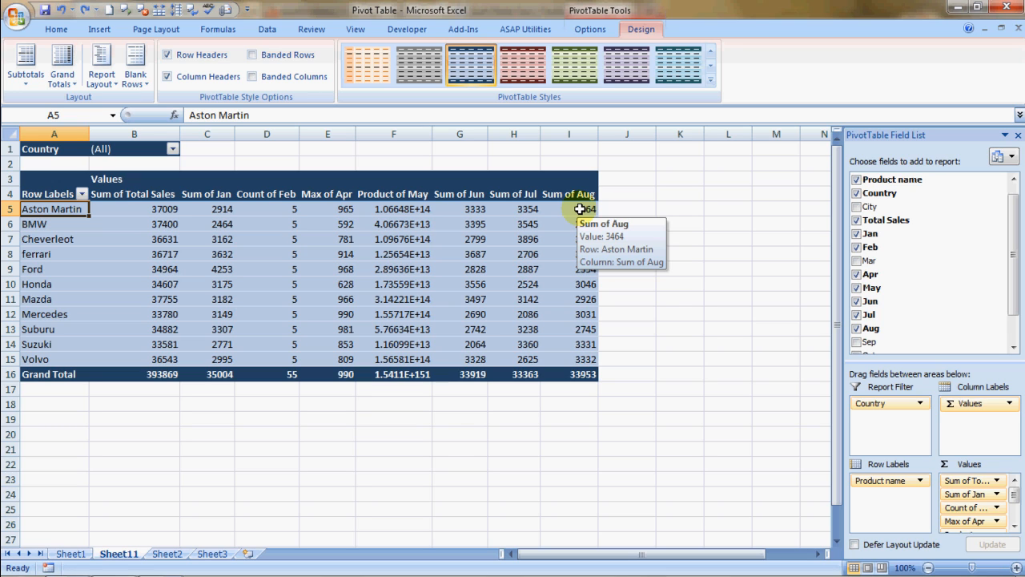
double_click(580, 209)
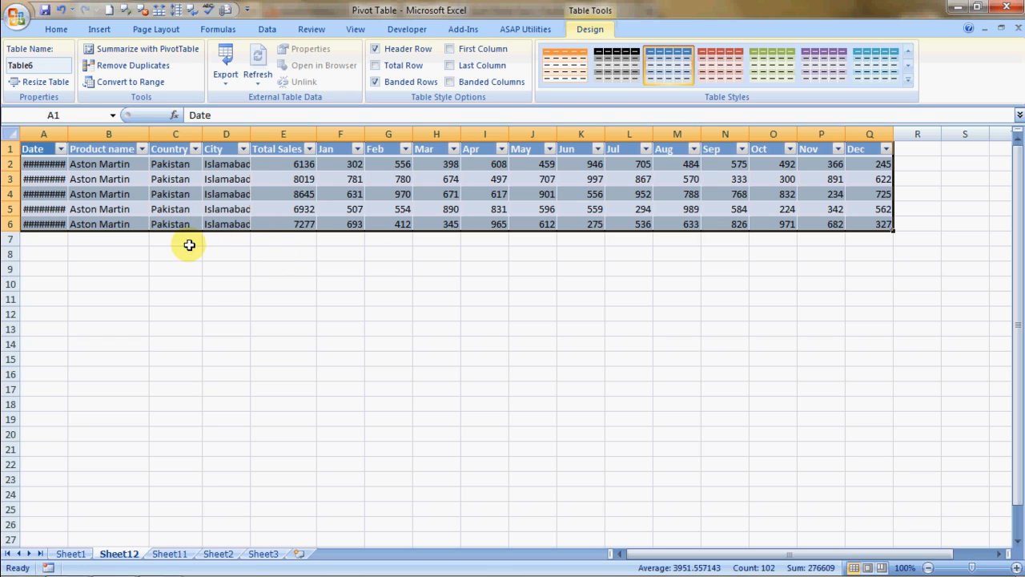
left_click(169, 554)
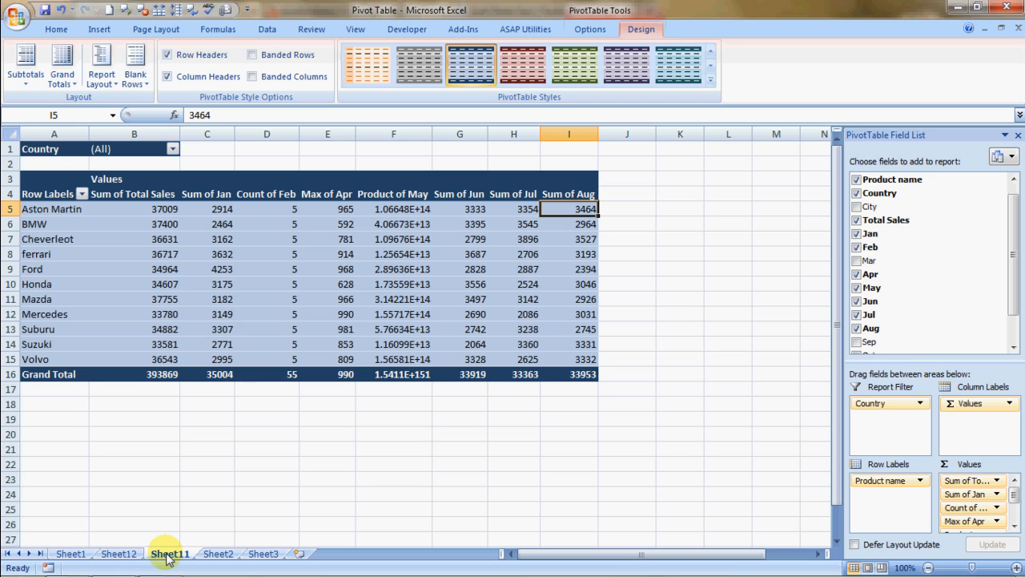
- Switch to Firefox and look through the Excel Made Easy home page, including its downloads, training videos and tutorial list
left_click(143, 572)
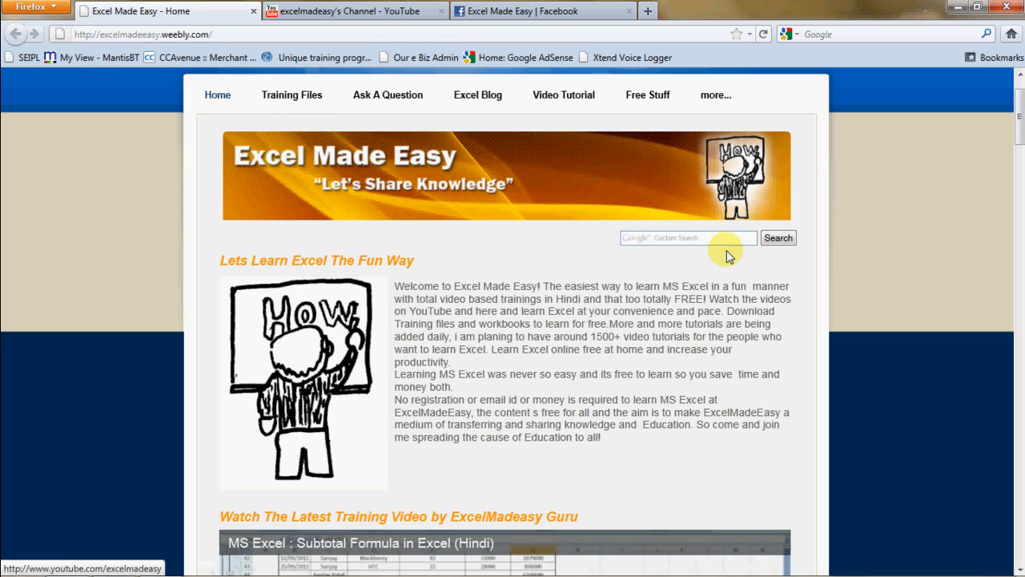
left_click_drag(1019, 120, 1017, 158)
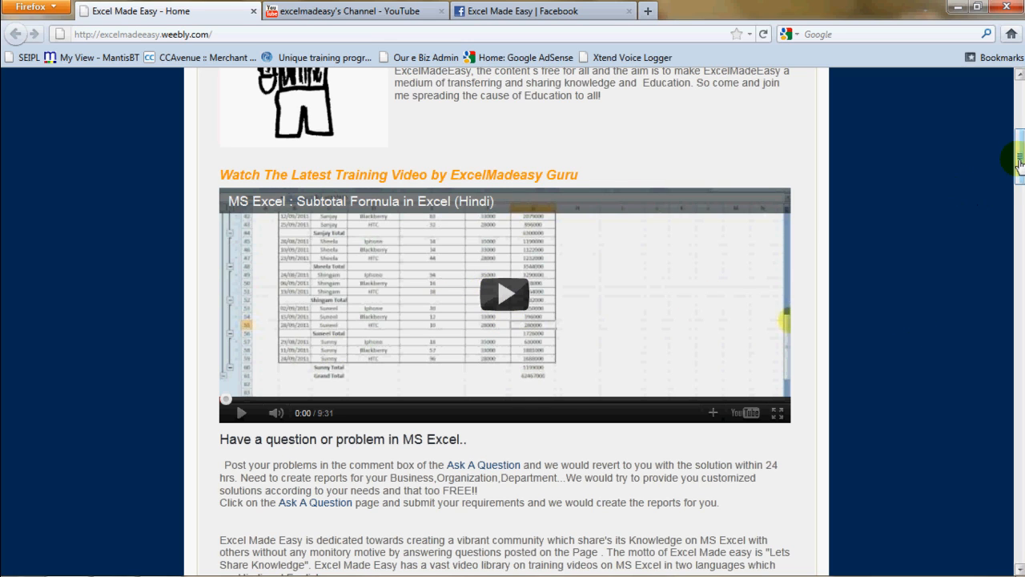
left_click_drag(1019, 160, 1019, 209)
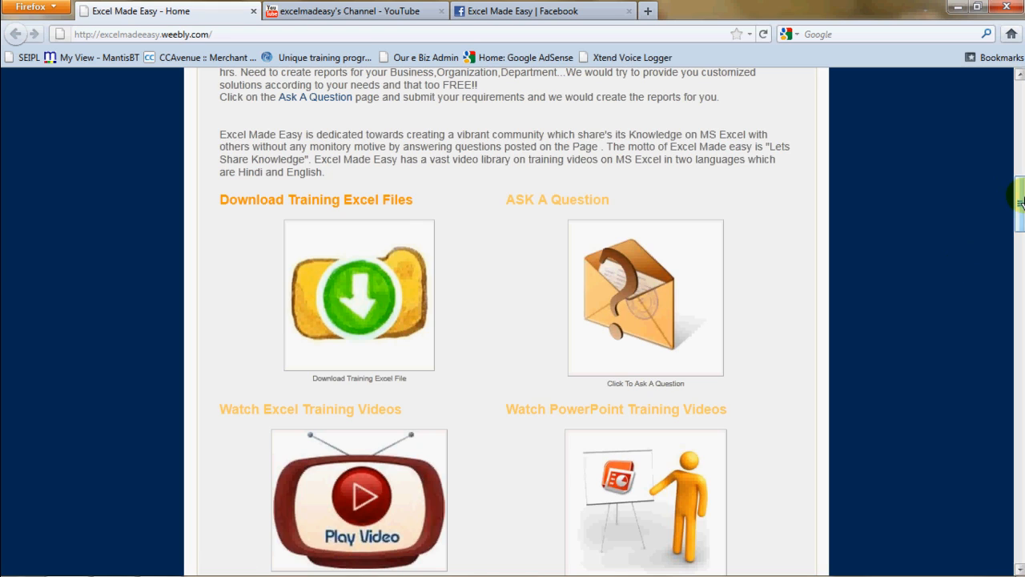
left_click_drag(1020, 201, 1019, 241)
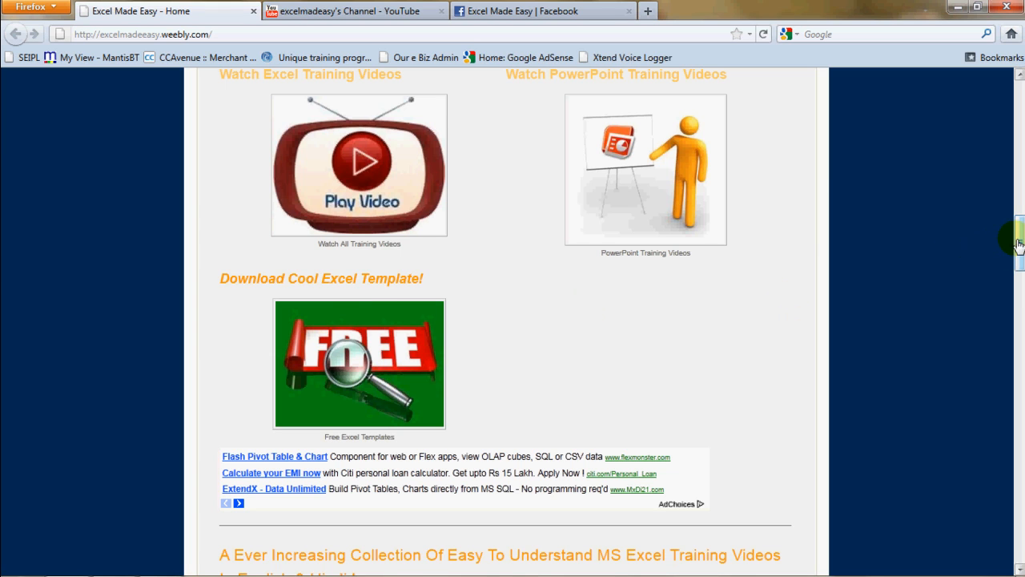
left_click_drag(1016, 239, 362, 373)
left_click(1018, 286)
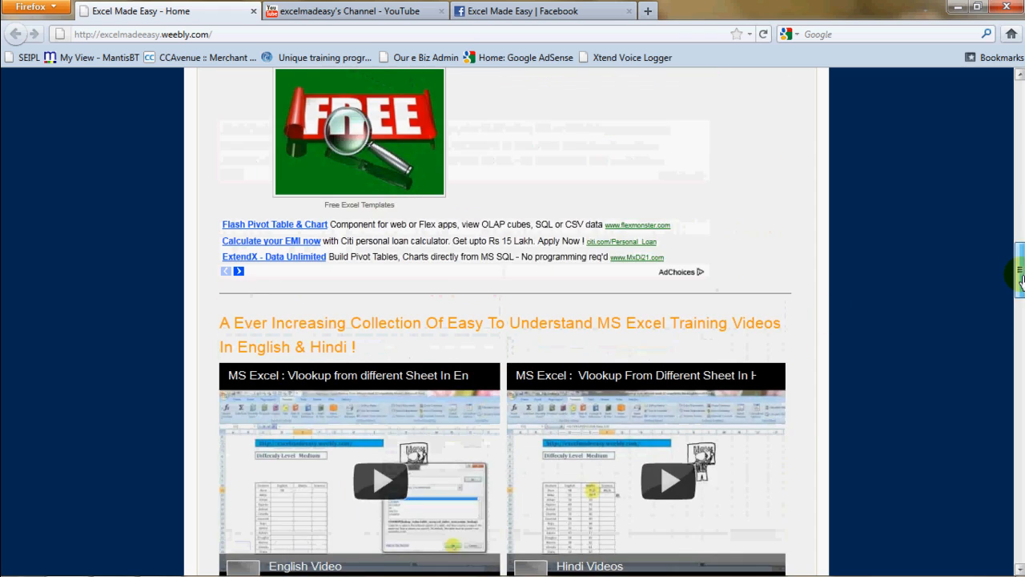
left_click_drag(1018, 277, 1020, 451)
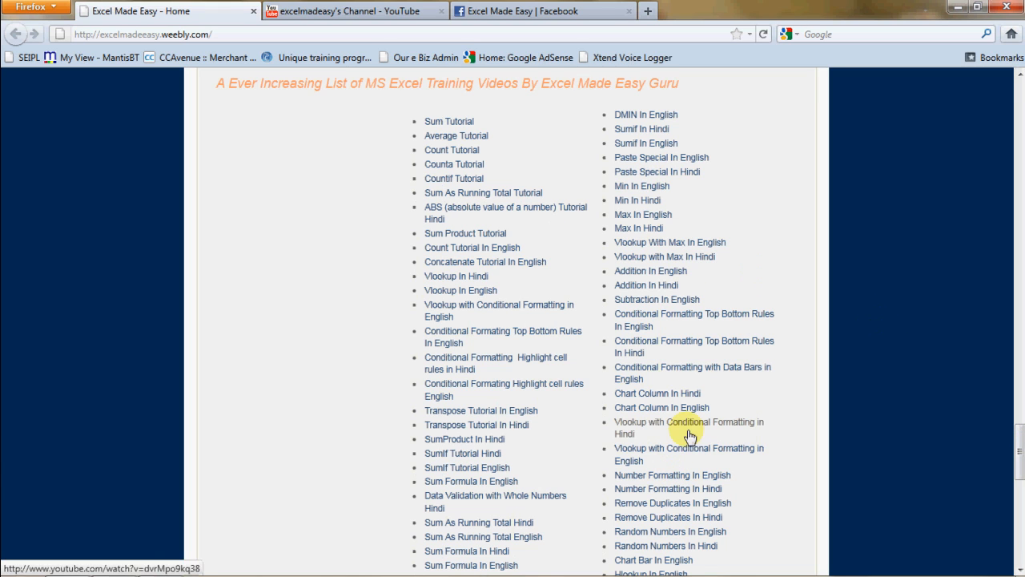
left_click_drag(1018, 437, 1021, 318)
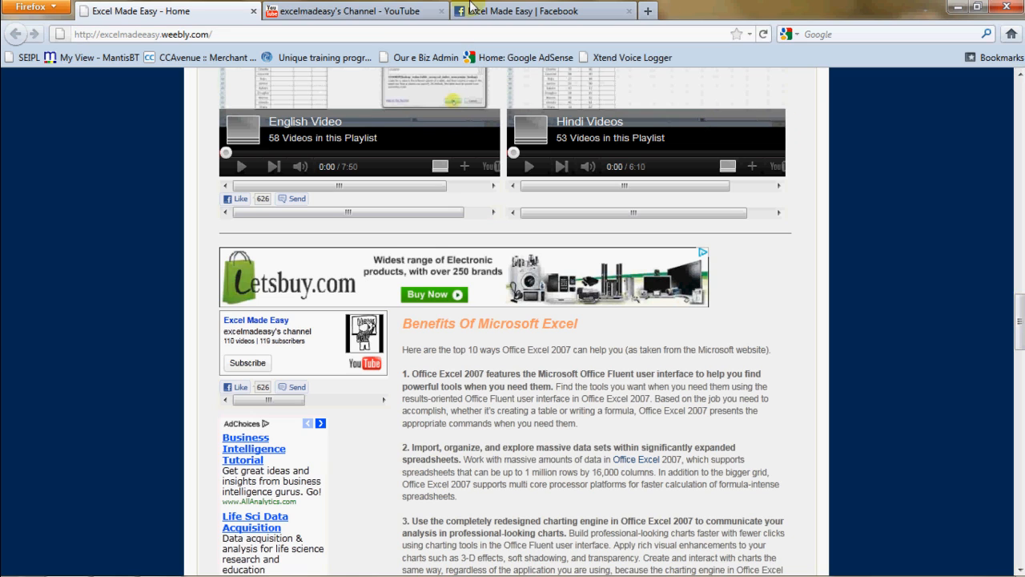
- View the Excel Made Easy YouTube channel and its Facebook page
left_click(375, 13)
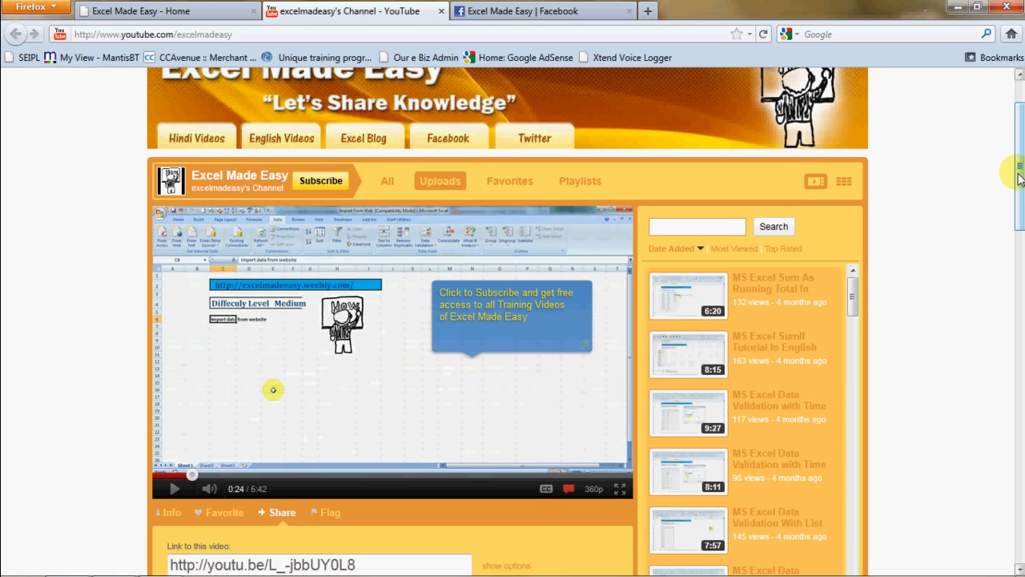
left_click_drag(1020, 177, 1017, 206)
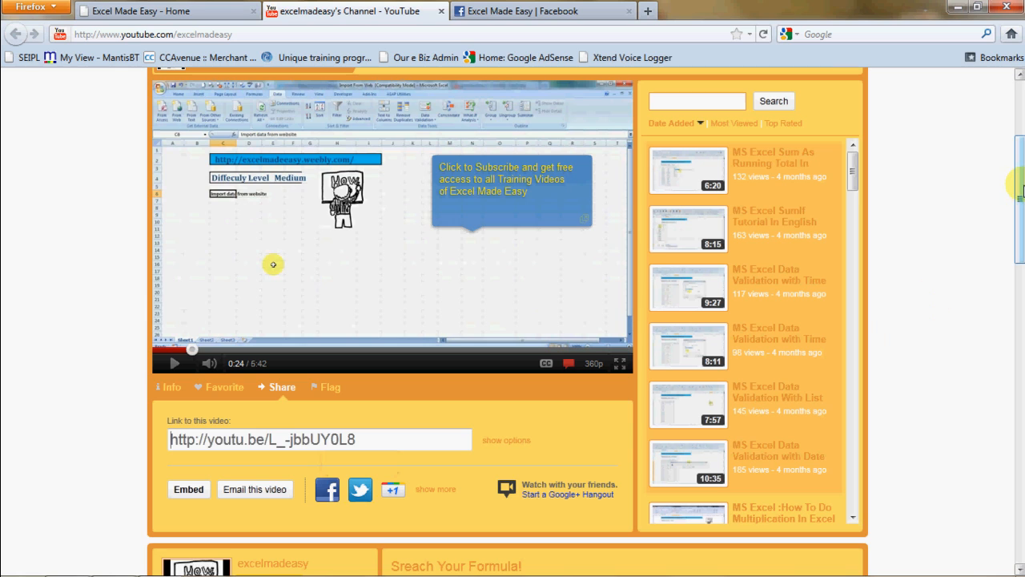
left_click_drag(1017, 197, 1020, 170)
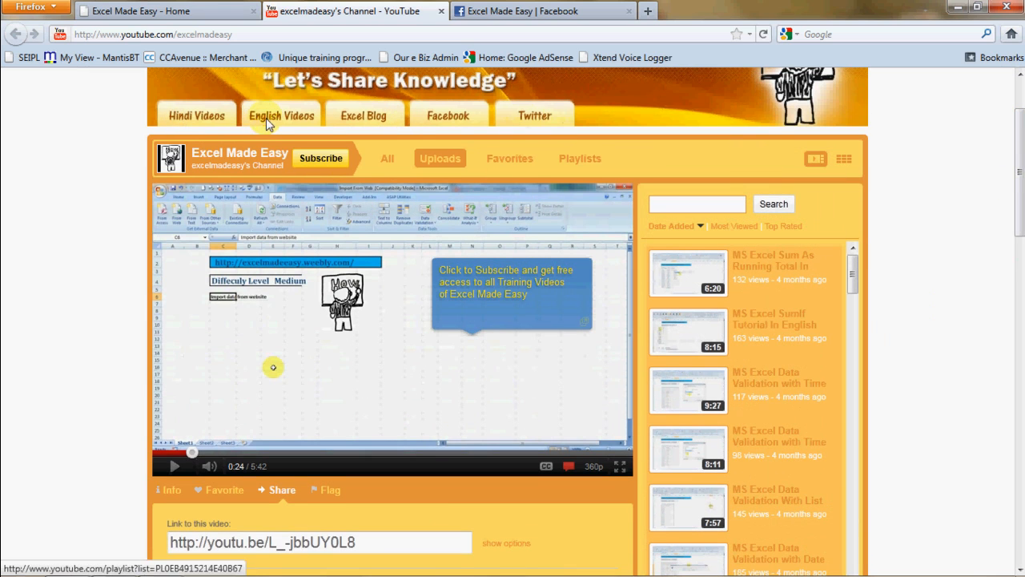
left_click(510, 17)
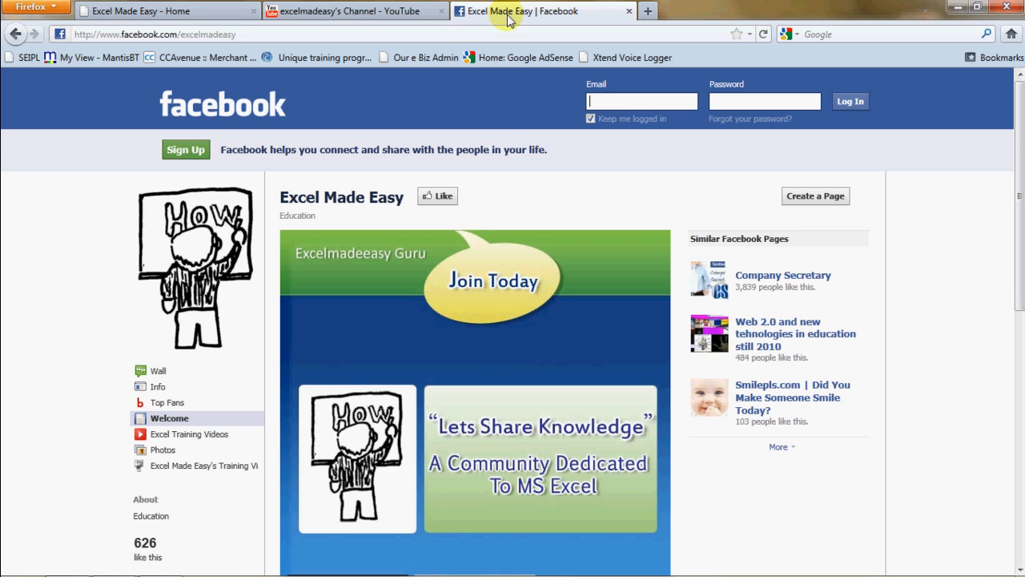
- Return to the Excel Made Easy home page and read through it from the beginning
left_click(183, 13)
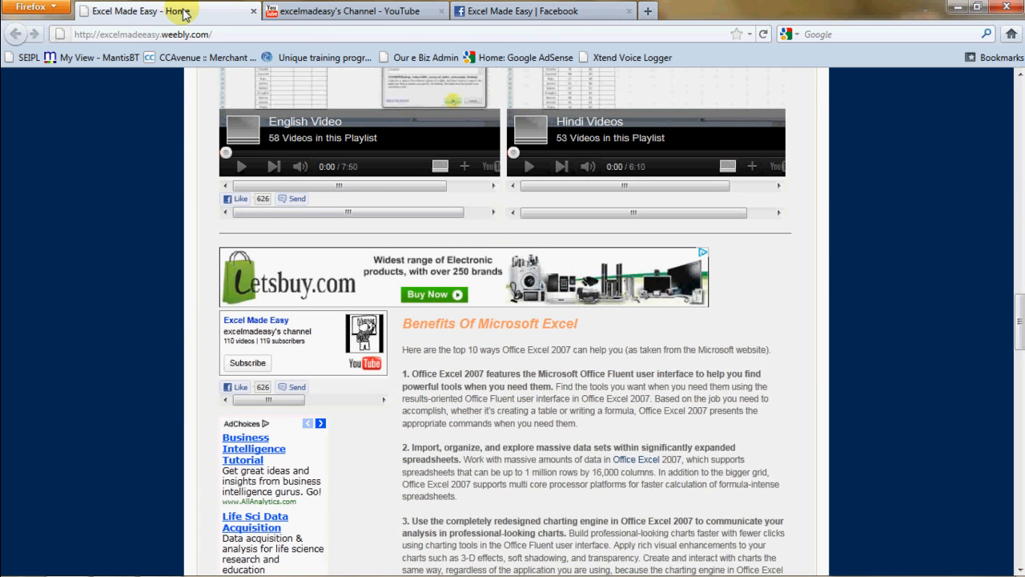
key("Home")
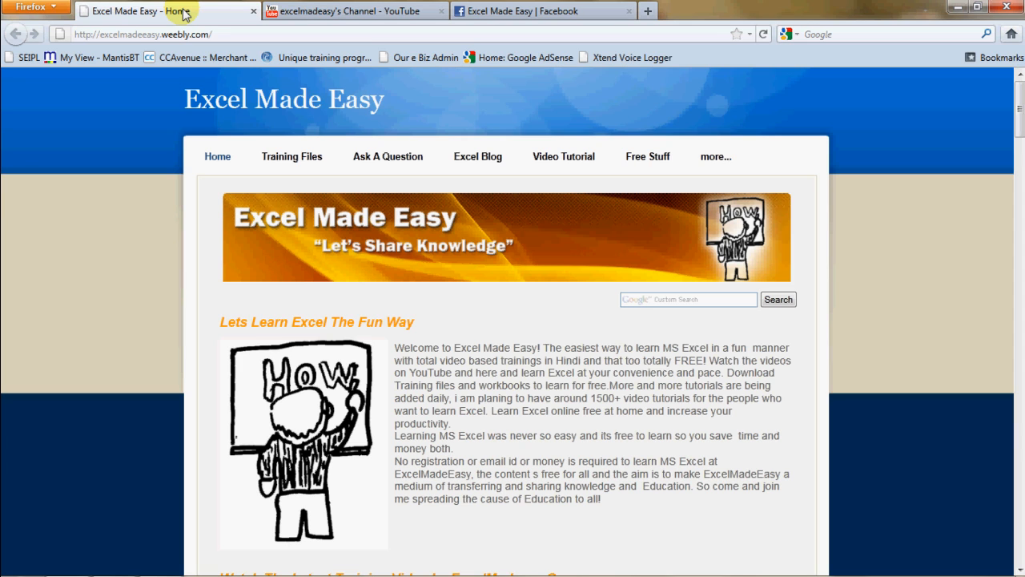
key("Down")
key("Down")
key("Down")
key("Down")
key("Down")
key("Down")
key("Down")
key("Down")
key("Down")
key("Down")
key("Down")
key("Down")
key("Down")
key("Down")
key("Down")
key("Down")
key("Down")
key("Down")
key("Down")
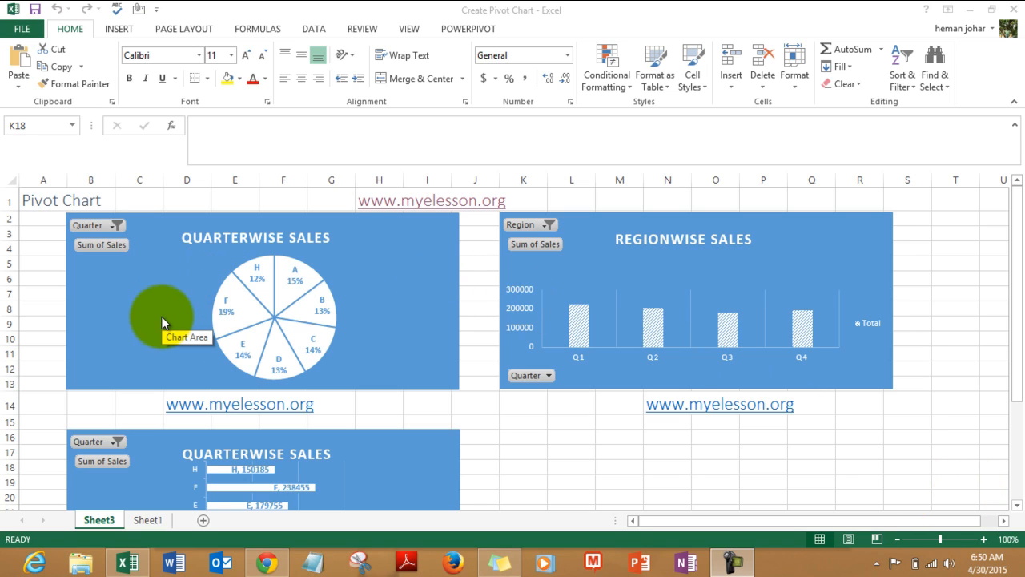
- Allow multiple items in the Quarterwise Sales pie chart's Quarter filter and include Q2 along with Q3
left_click(112, 227)
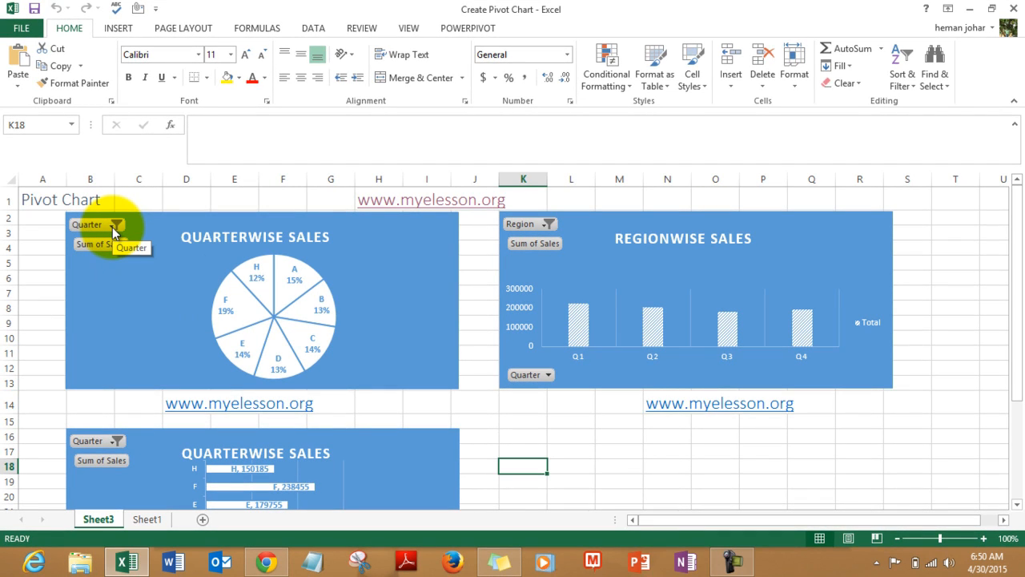
left_click(112, 227)
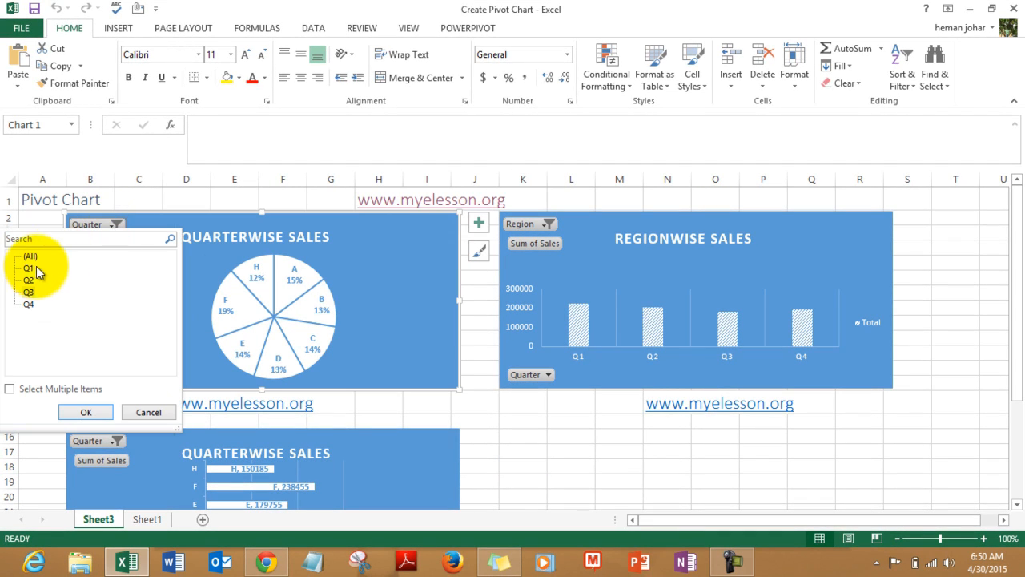
left_click(9, 390)
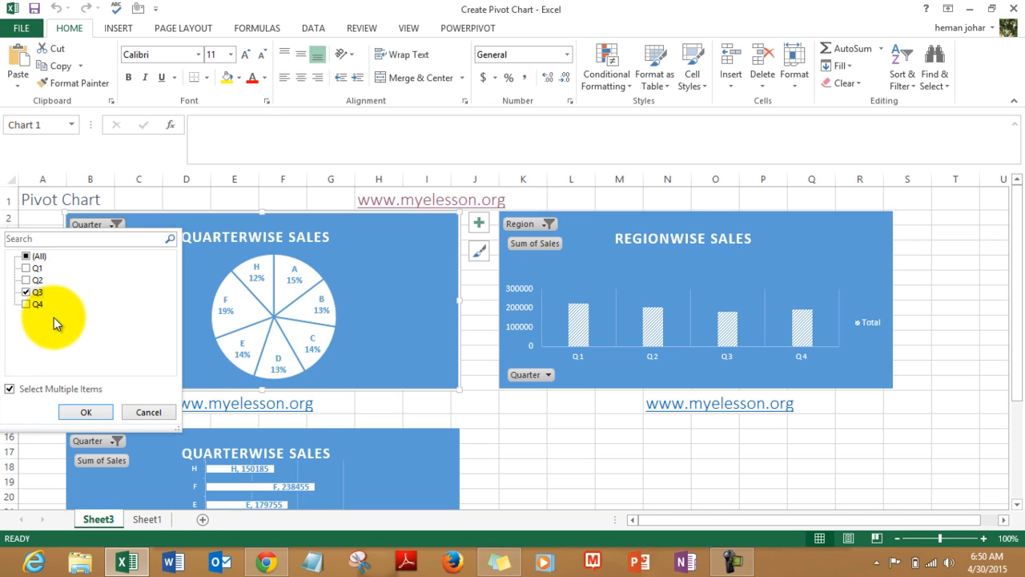
left_click(27, 281)
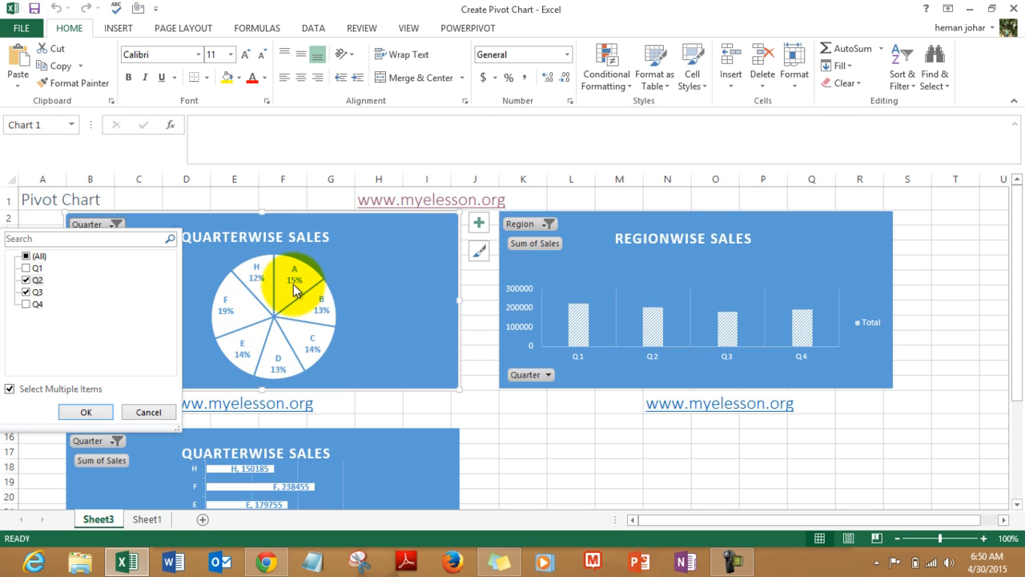
left_click(86, 413)
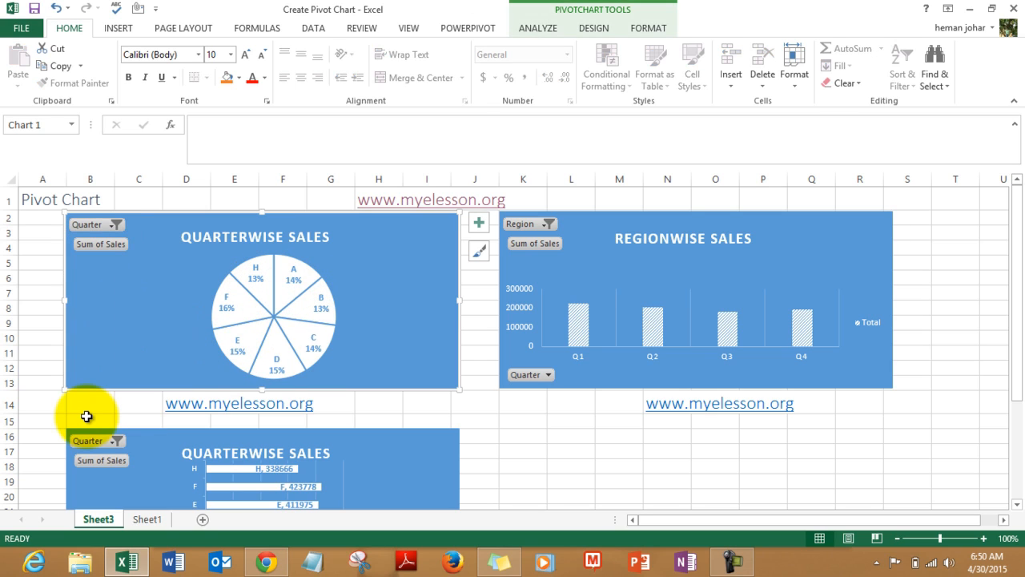
mouse_move(306, 290)
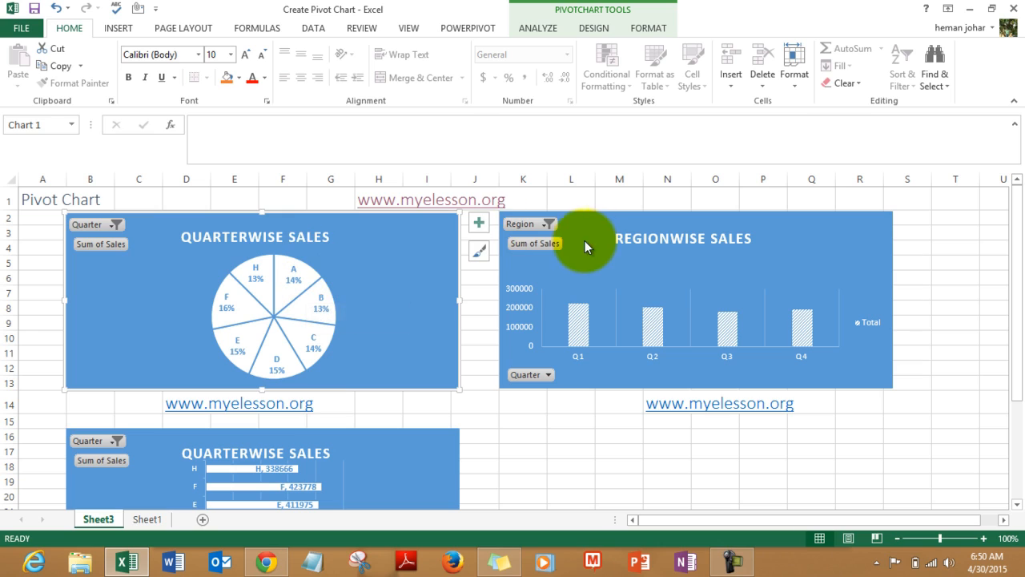
- Filter the Regionwise Sales chart to region H instead of C, and inspect its Q3 column value
left_click(548, 225)
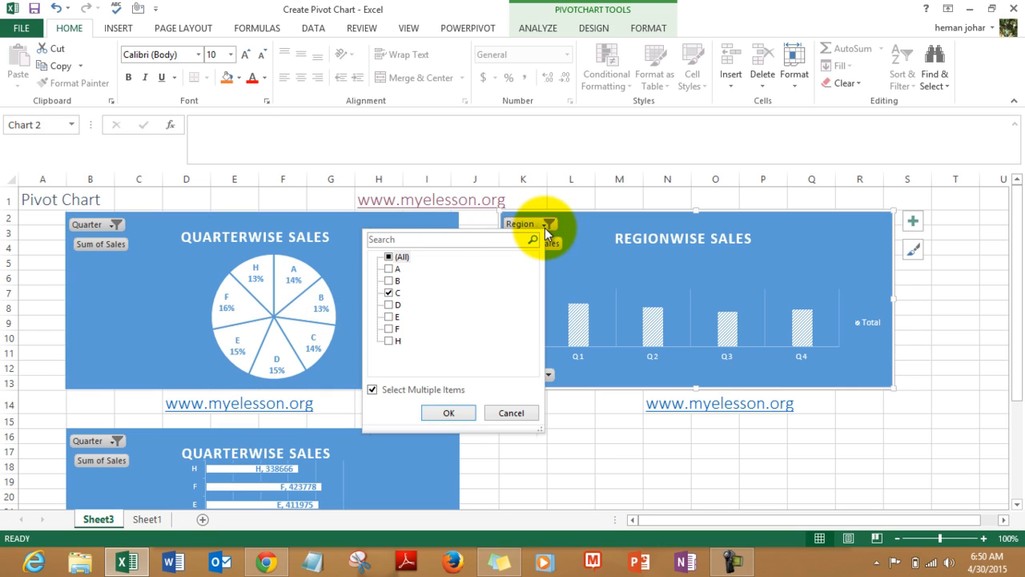
left_click(389, 292)
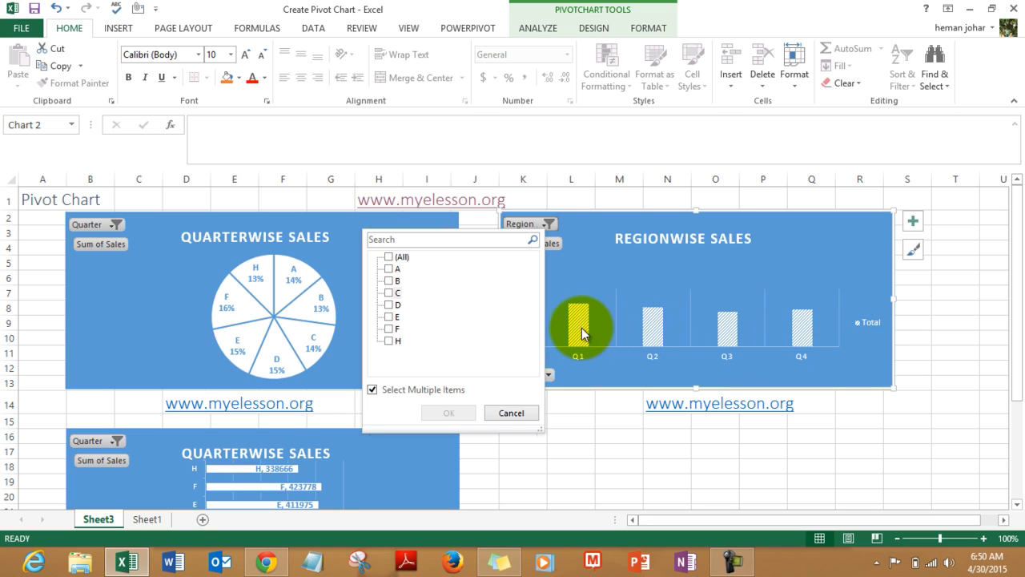
left_click(388, 342)
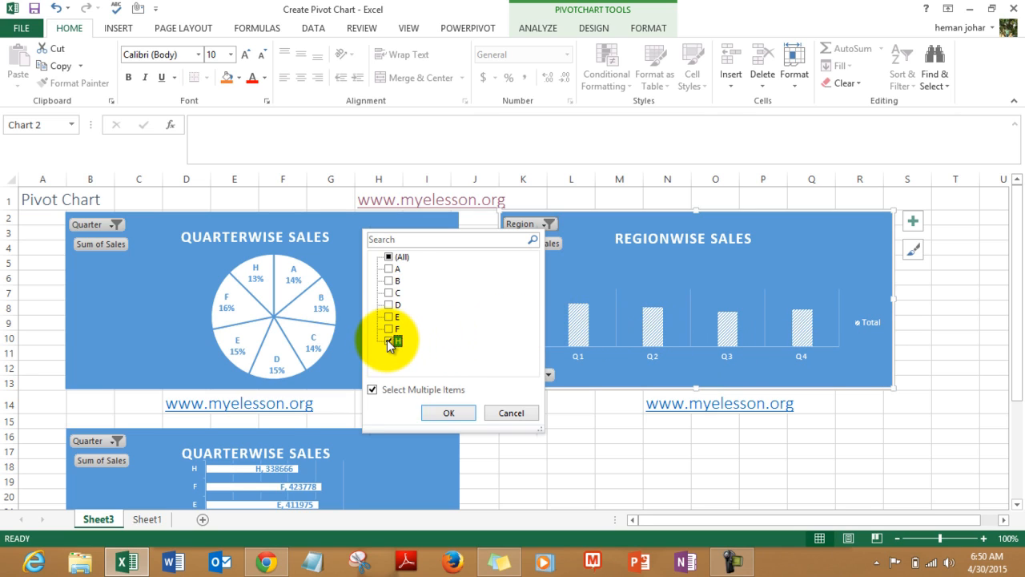
left_click(449, 413)
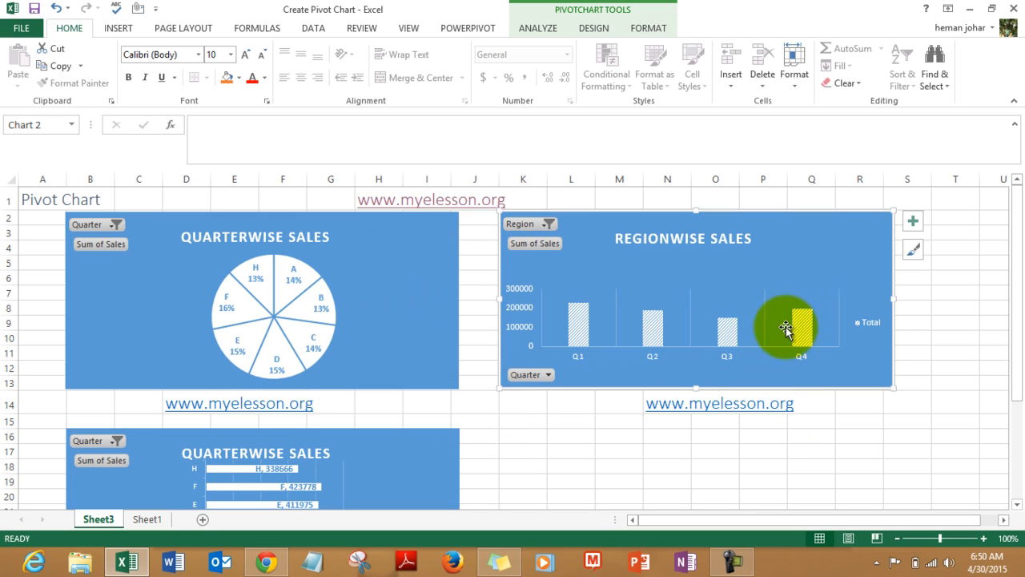
mouse_move(726, 329)
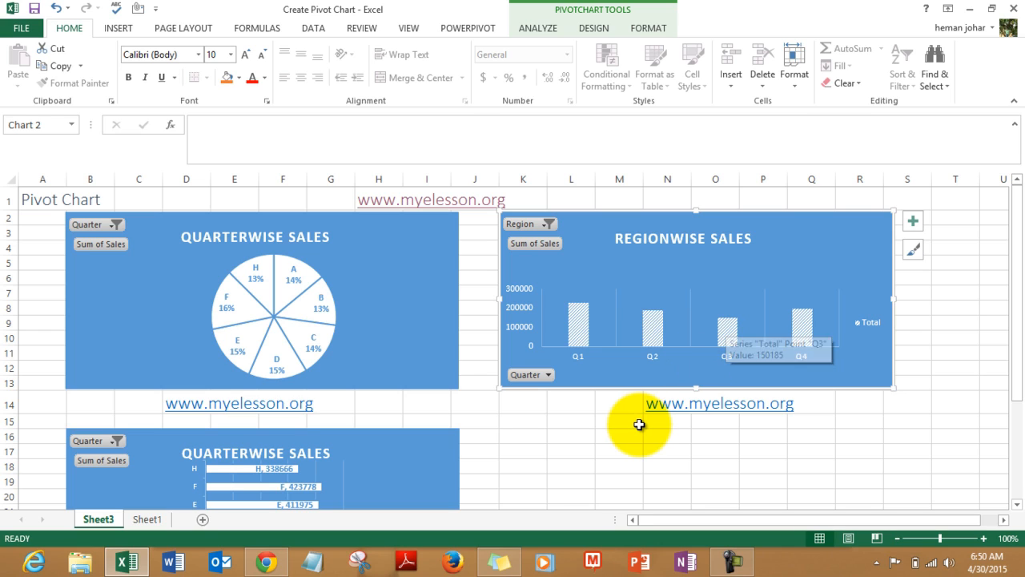
- Review the Quarter filter options on the Regionwise Sales chart's axis
left_click(549, 375)
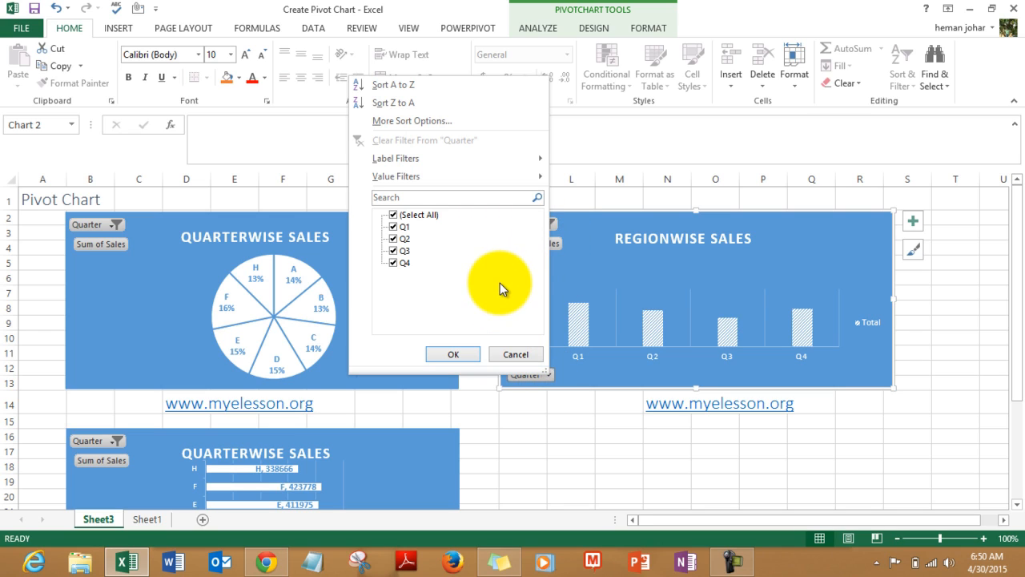
left_click(456, 355)
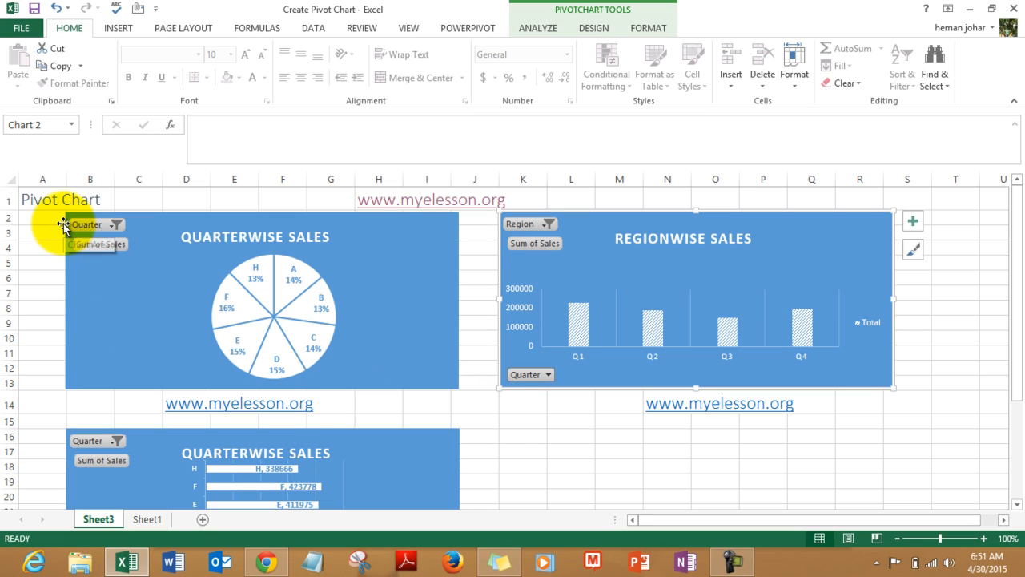
- Review the Region, Quarter and Sales source data on Sheet1 down to its last row
left_click(148, 519)
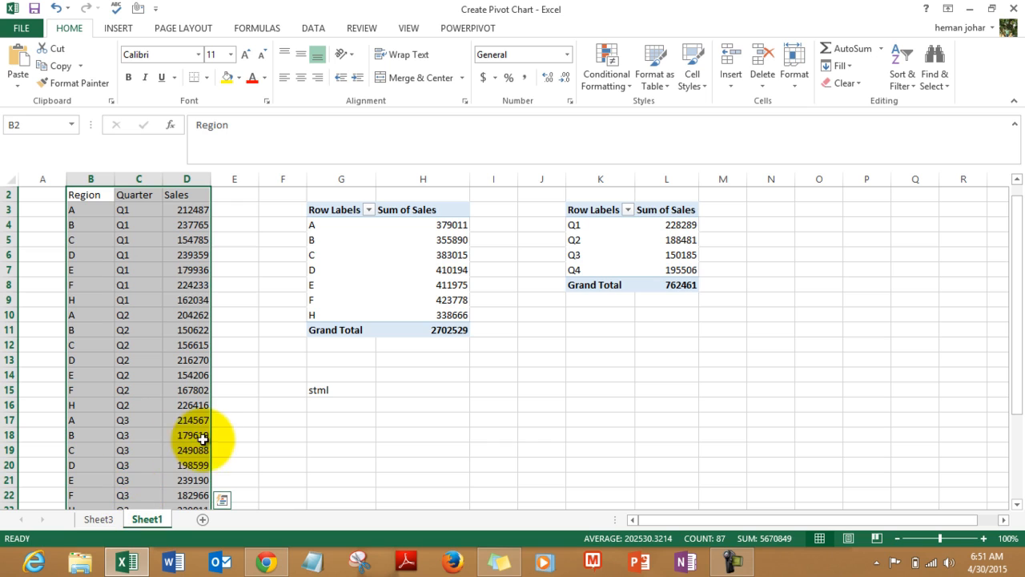
left_click(144, 448)
key("ctrl+Down")
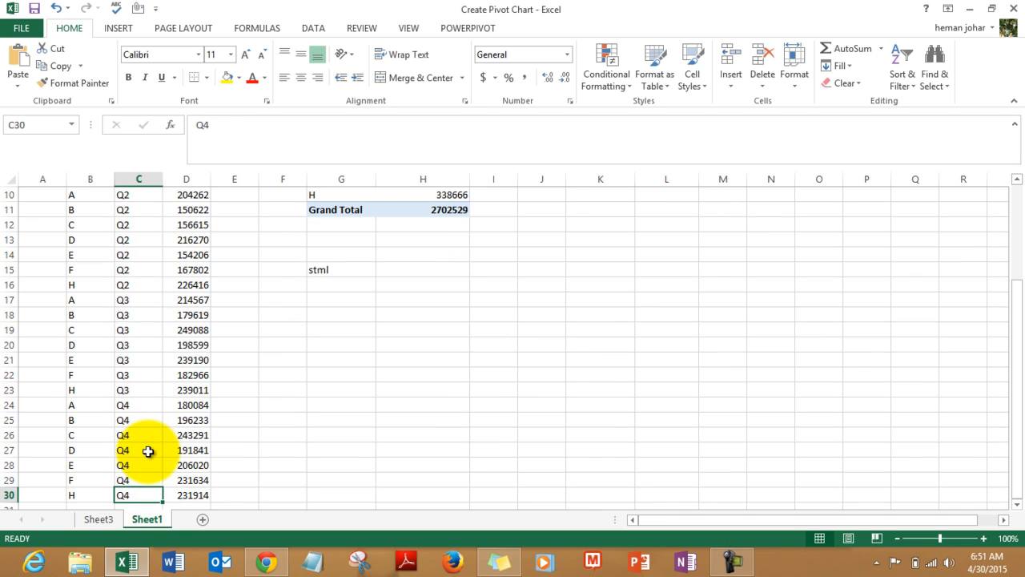
left_click(218, 420)
left_click(167, 405)
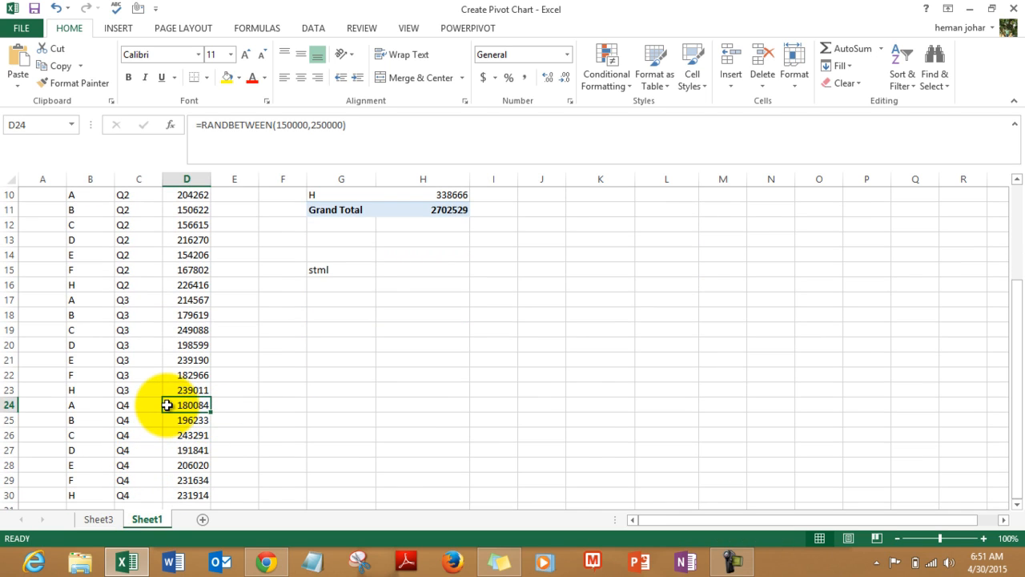
- Select the source data B2:D30 on Sheet1 and insert a PivotChart from it on a new worksheet
key("ctrl+Up")
key("ctrl+Left")
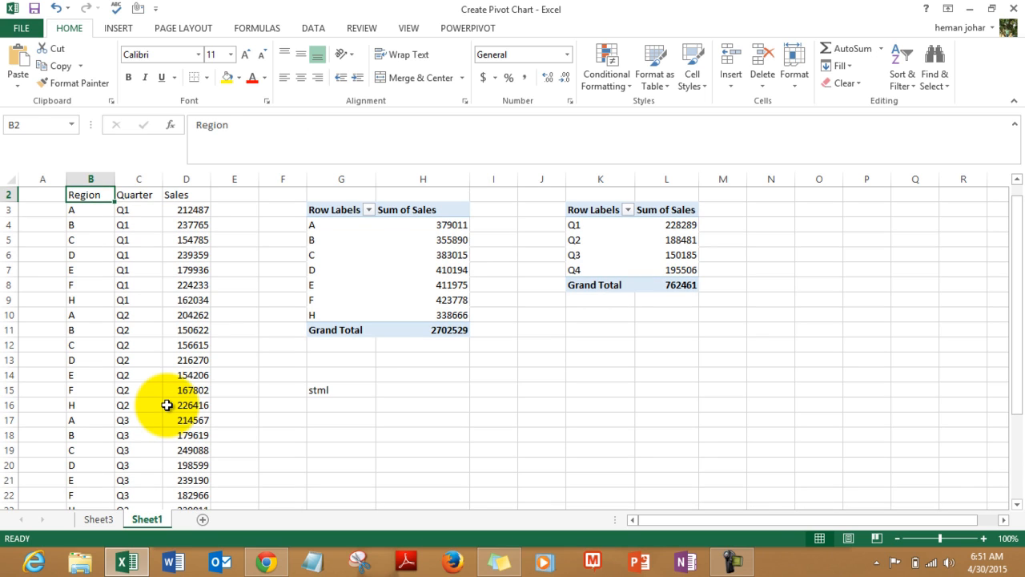
key("ctrl+shift+Right")
key("ctrl+shift+Down")
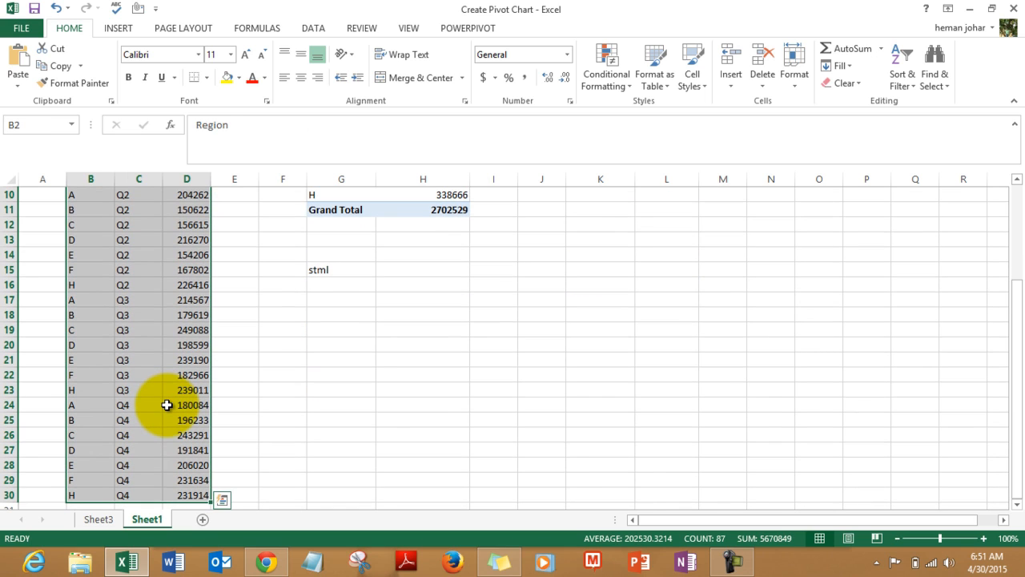
left_click(118, 29)
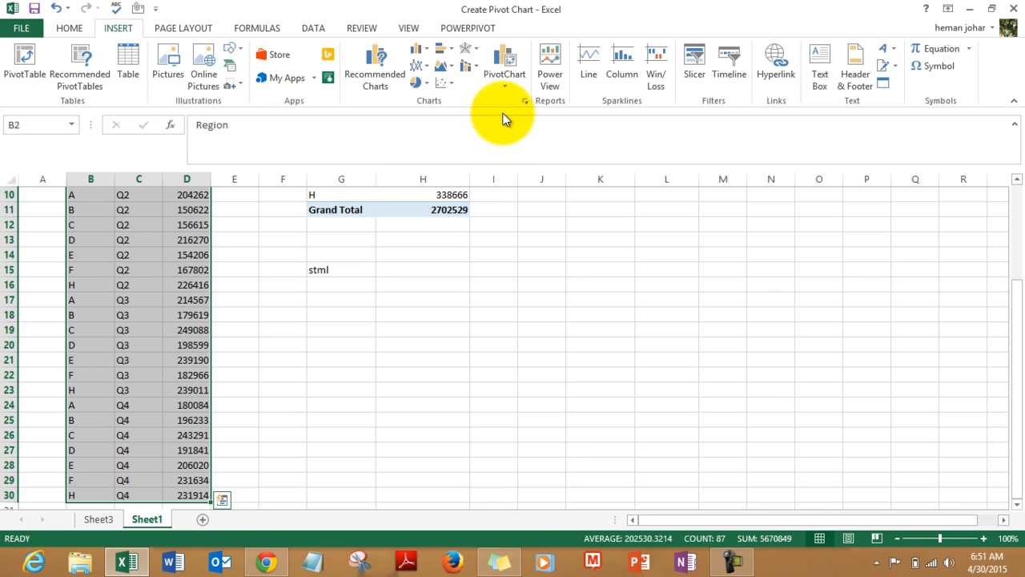
left_click(504, 82)
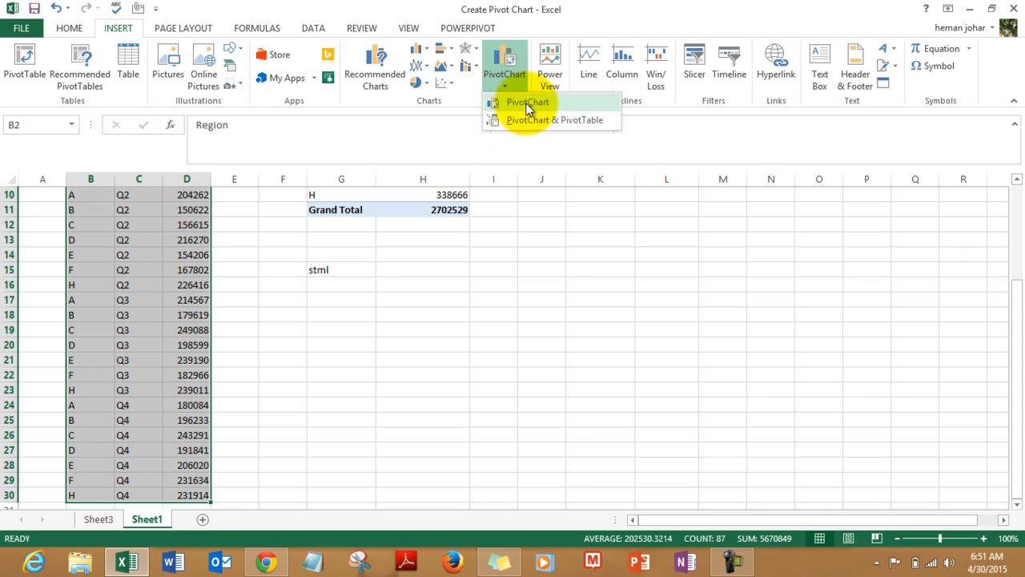
left_click(522, 104)
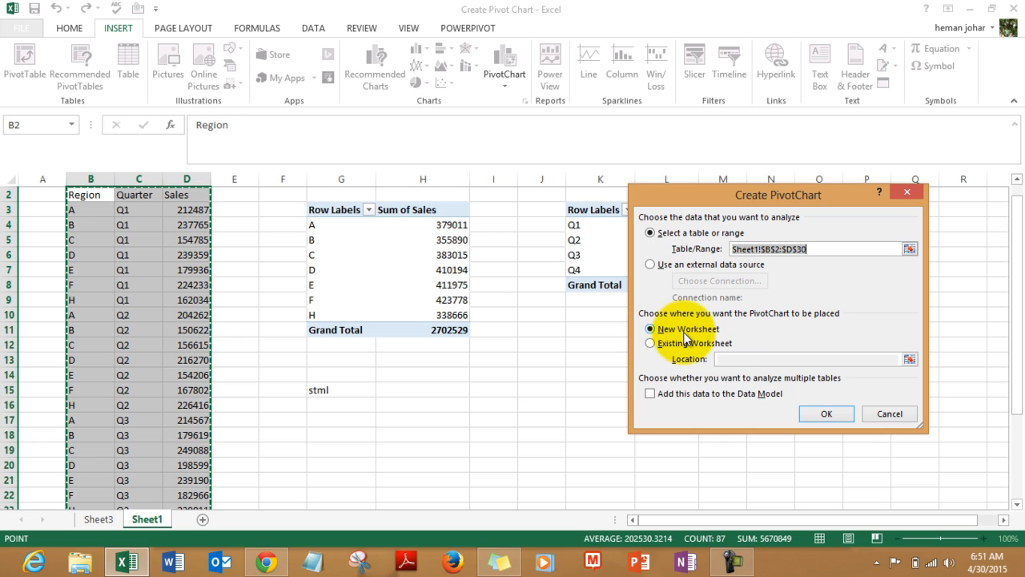
left_click(828, 415)
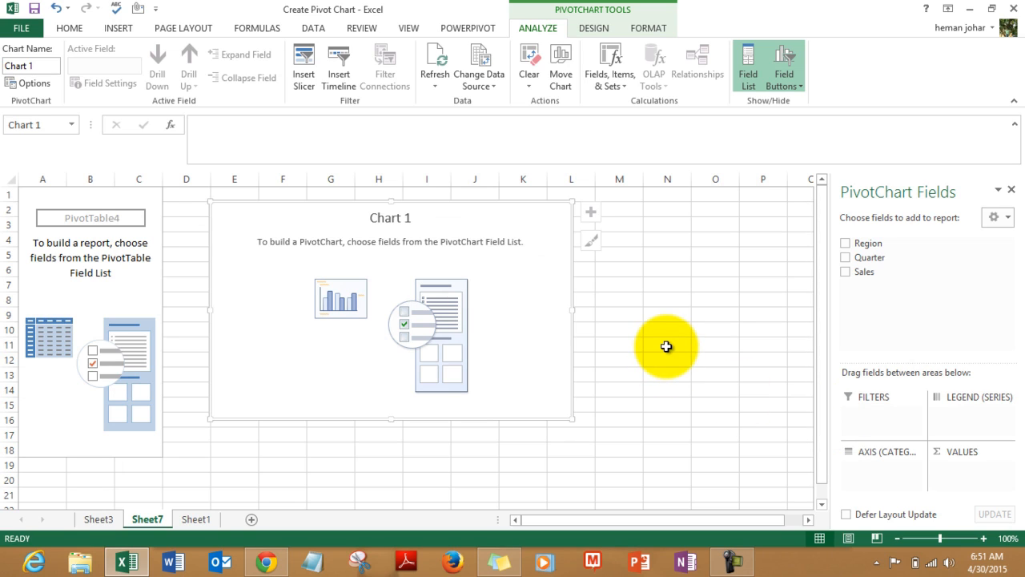
- Set Quarter as the filter, Region as the axis and Sales as the values, and filter the new chart to Q2
left_click_drag(847, 257, 869, 415)
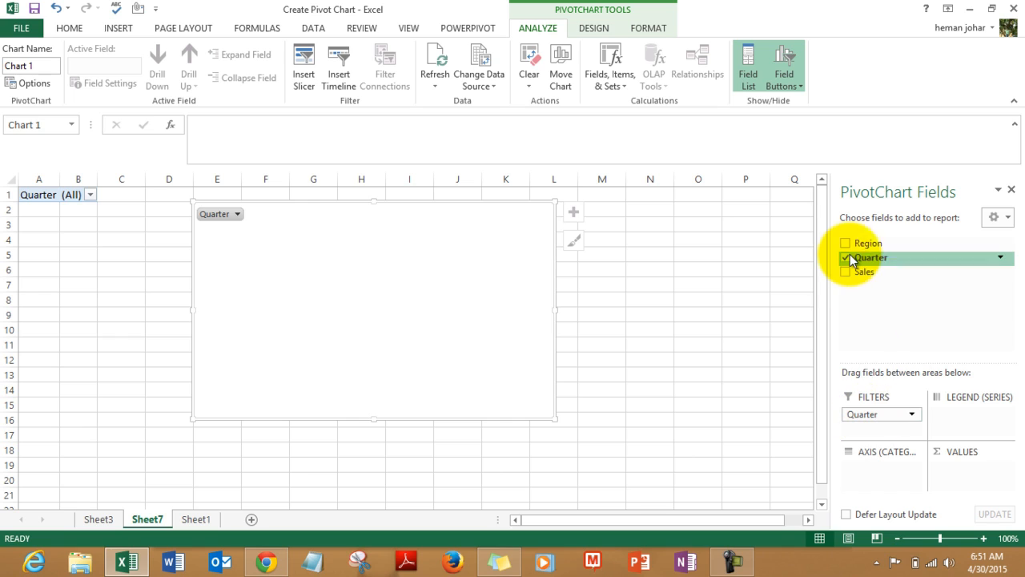
left_click_drag(849, 242, 868, 474)
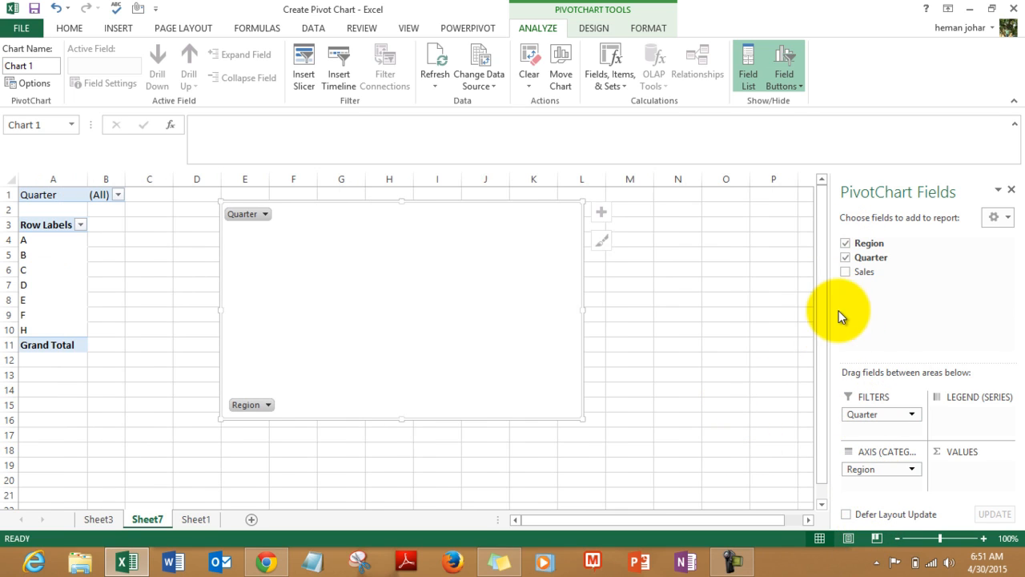
left_click_drag(847, 271, 971, 475)
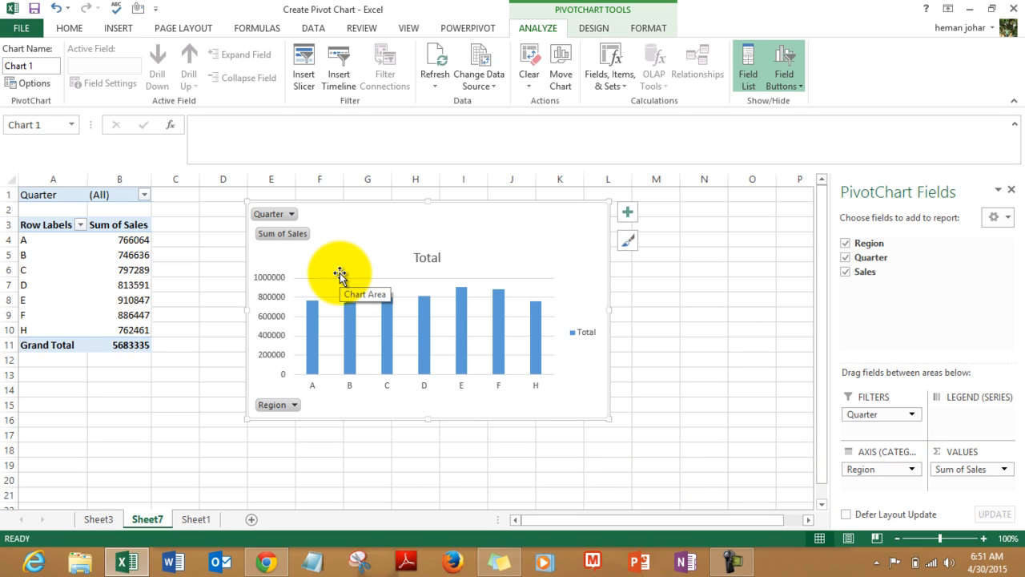
left_click(292, 214)
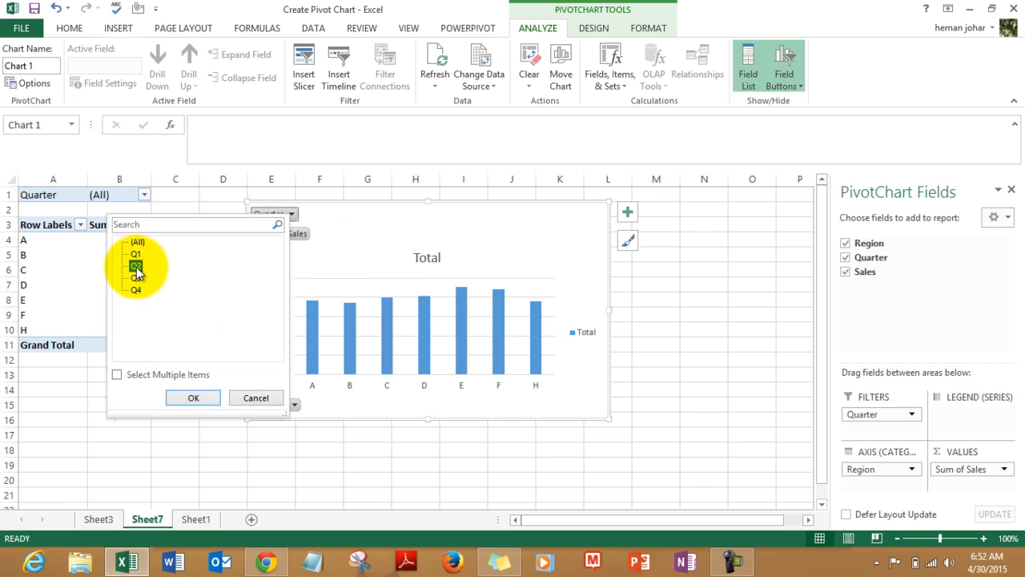
left_click(193, 398)
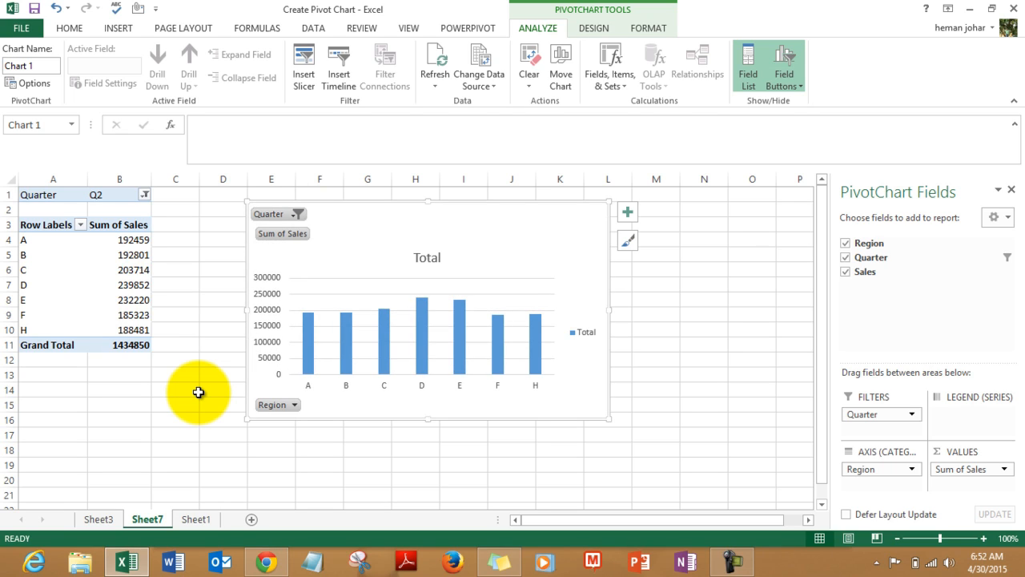
- Return to Sheet1 and select the Region, Quarter and Sales data in B2:D30 including the headers
left_click(192, 521)
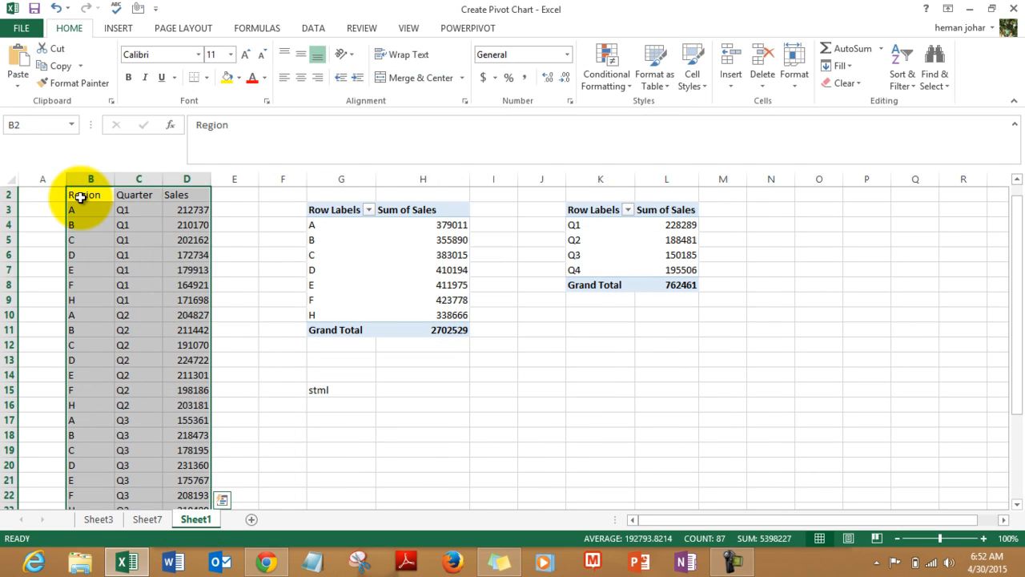
left_click(81, 199)
key("Right")
key("Left")
key("shift+Right")
key("shift+Right")
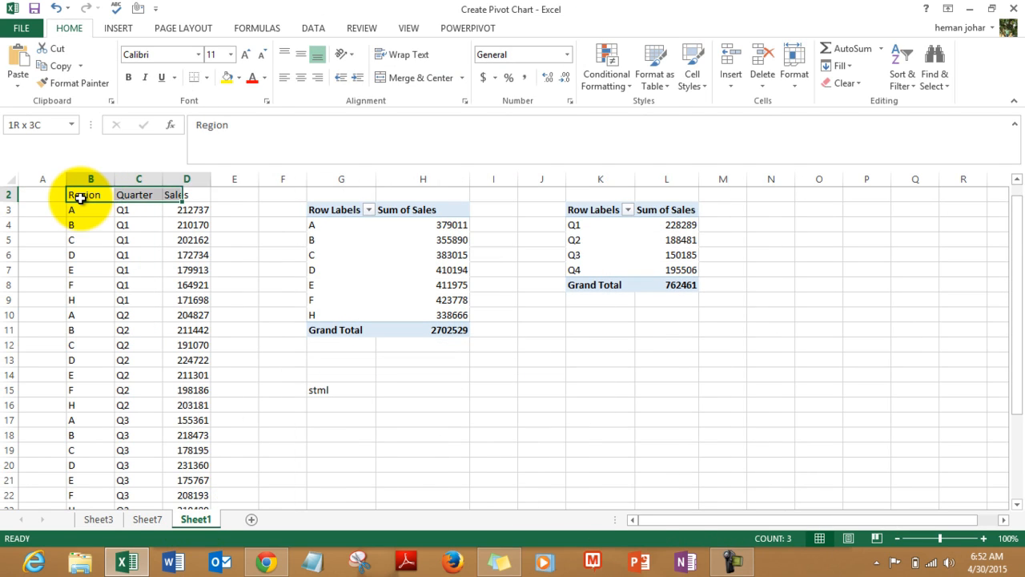
key("ctrl+shift+Down")
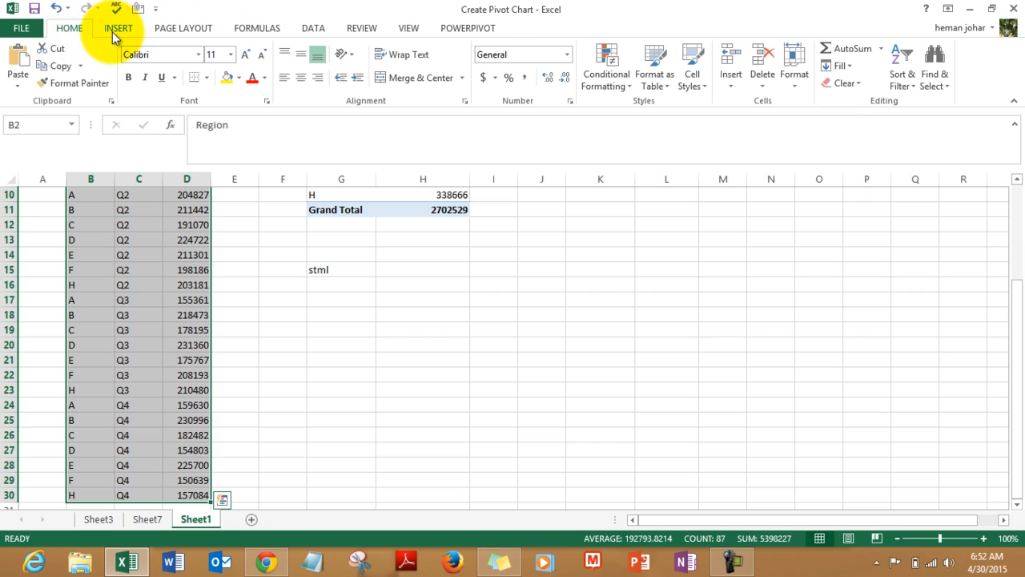
- Insert a second PivotChart from the selected data, placed in the existing worksheet Sheet7 at cell M2
left_click(112, 32)
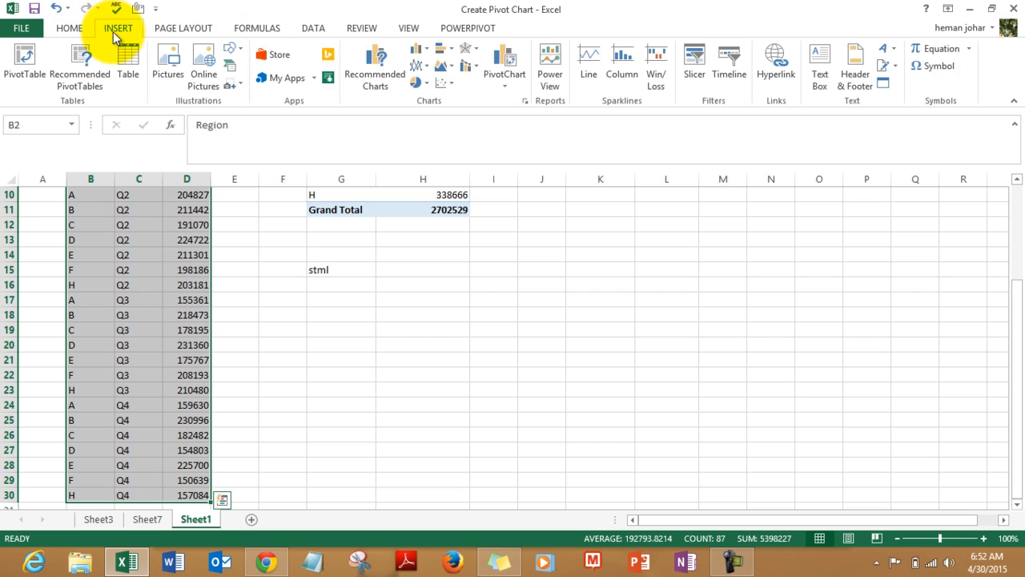
left_click(506, 83)
left_click(515, 98)
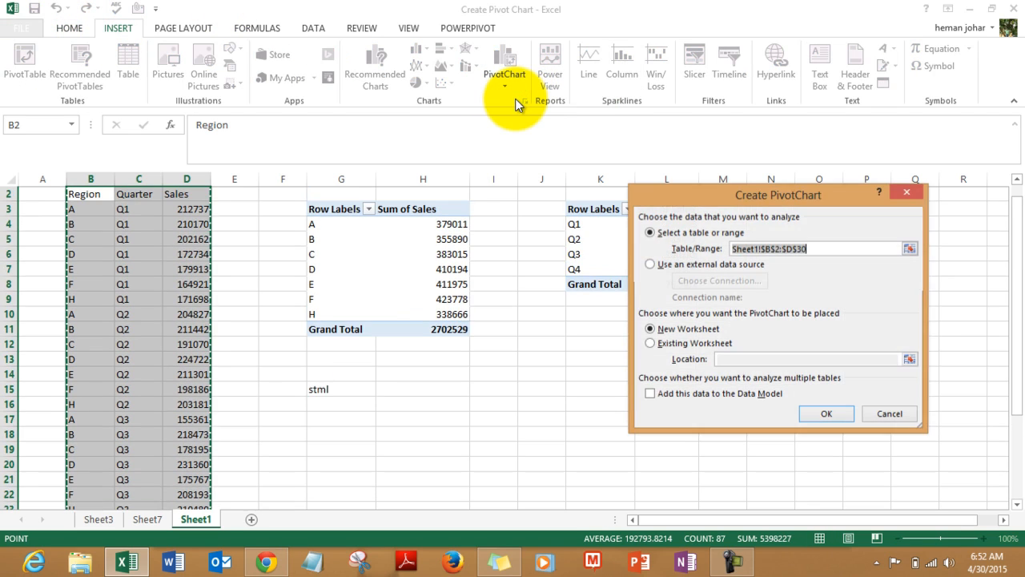
left_click(650, 343)
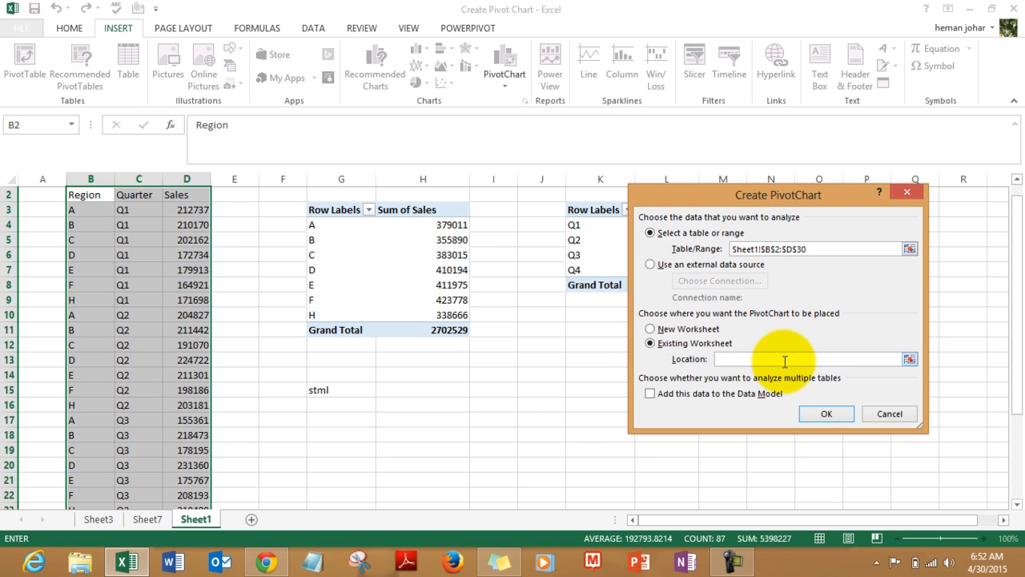
left_click(147, 519)
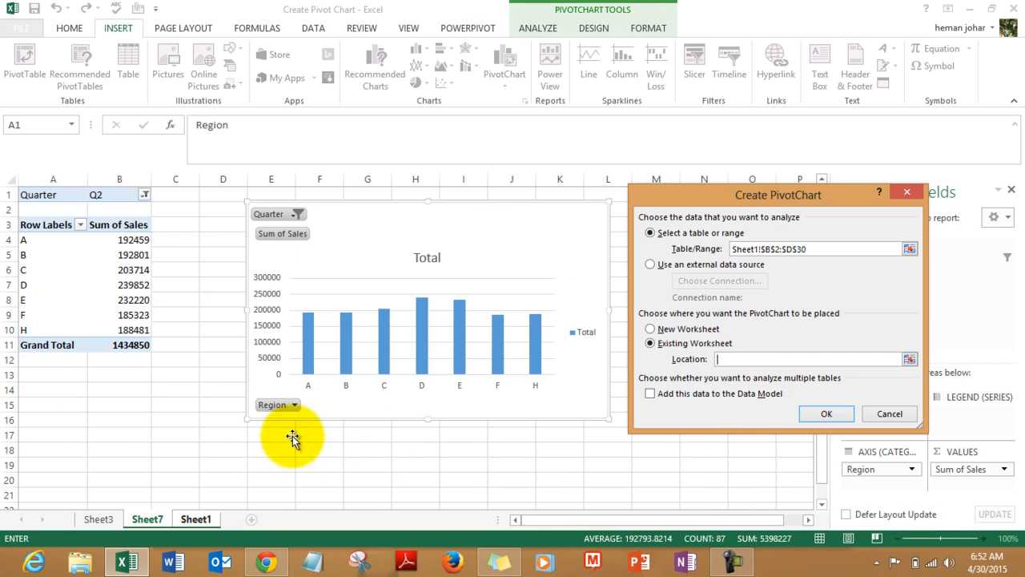
left_click(620, 225)
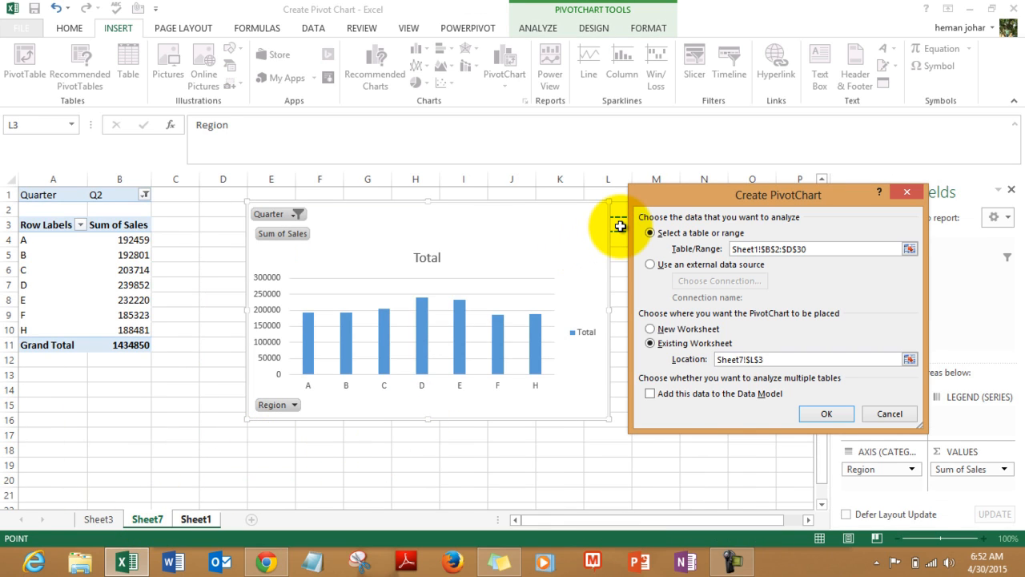
left_click_drag(678, 194, 882, 227)
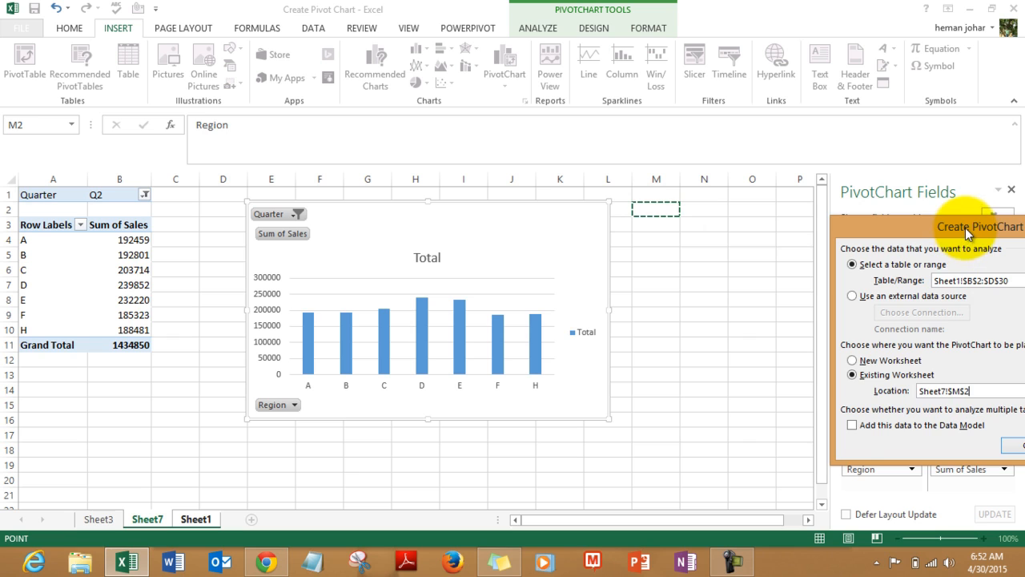
left_click_drag(966, 227, 729, 220)
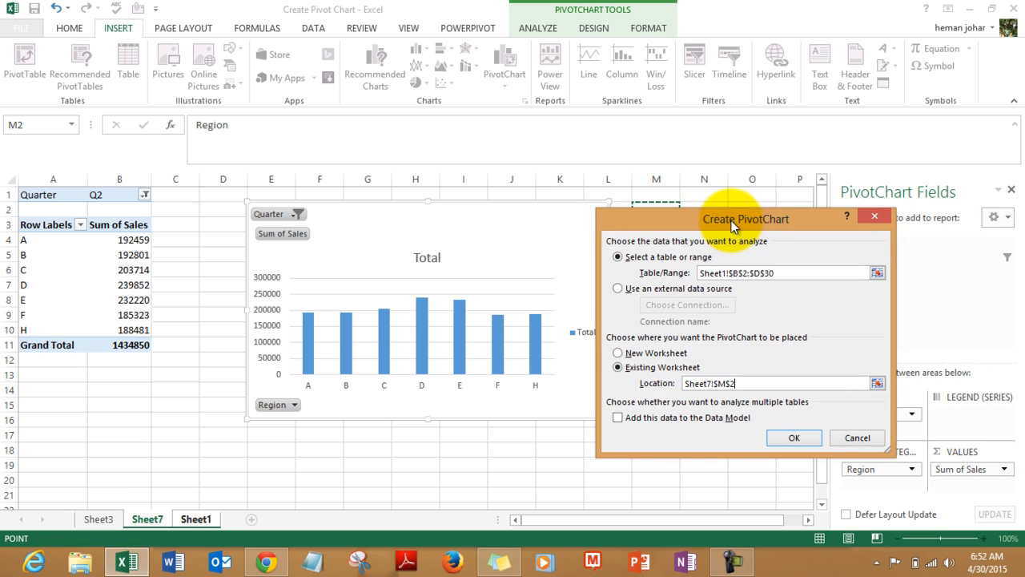
left_click(793, 440)
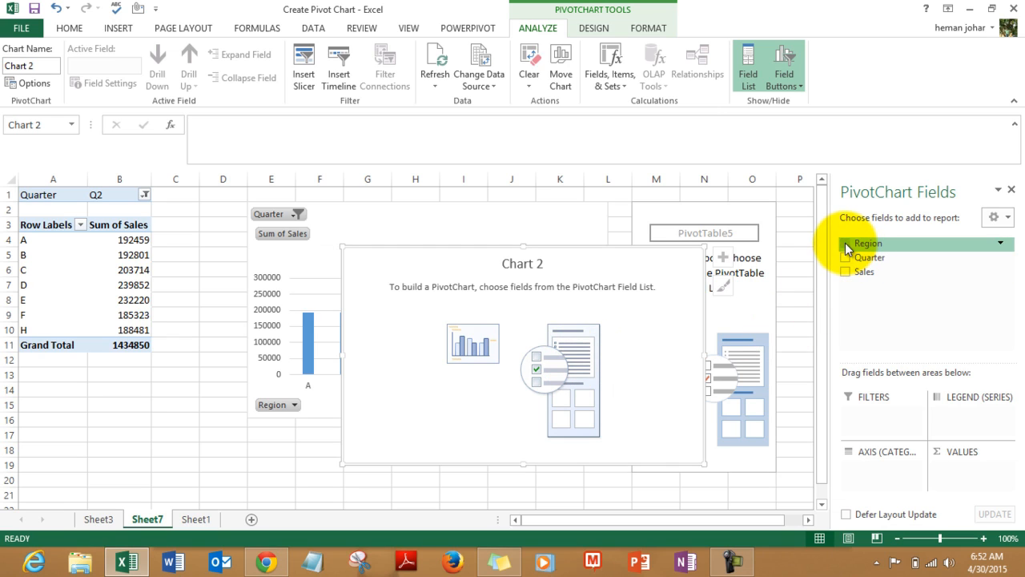
- Set Region as the filter, Quarter as the axis and Sales as the values of the second PivotChart
left_click_drag(846, 243, 860, 425)
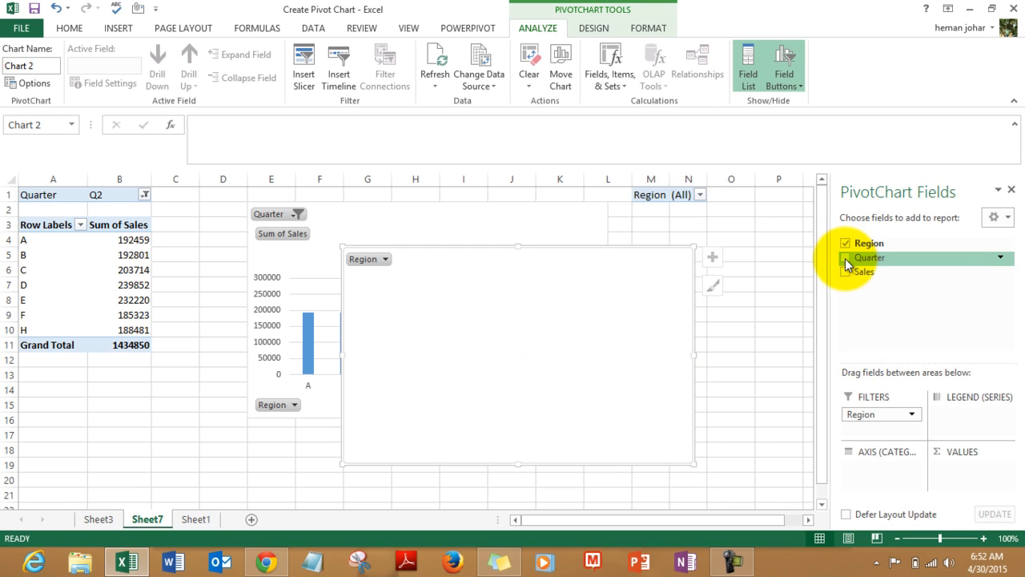
left_click_drag(845, 258, 874, 469)
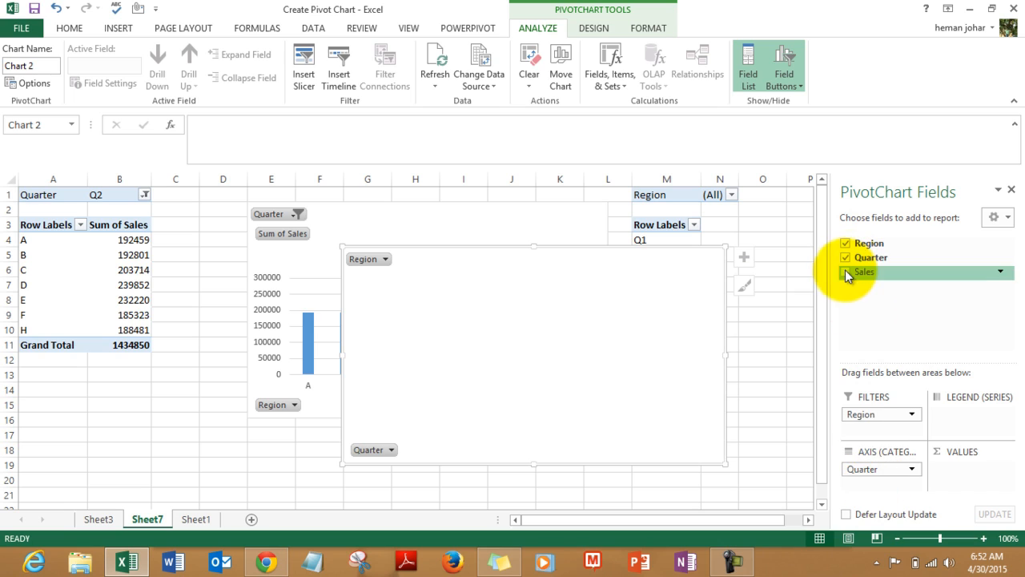
left_click_drag(845, 272, 962, 479)
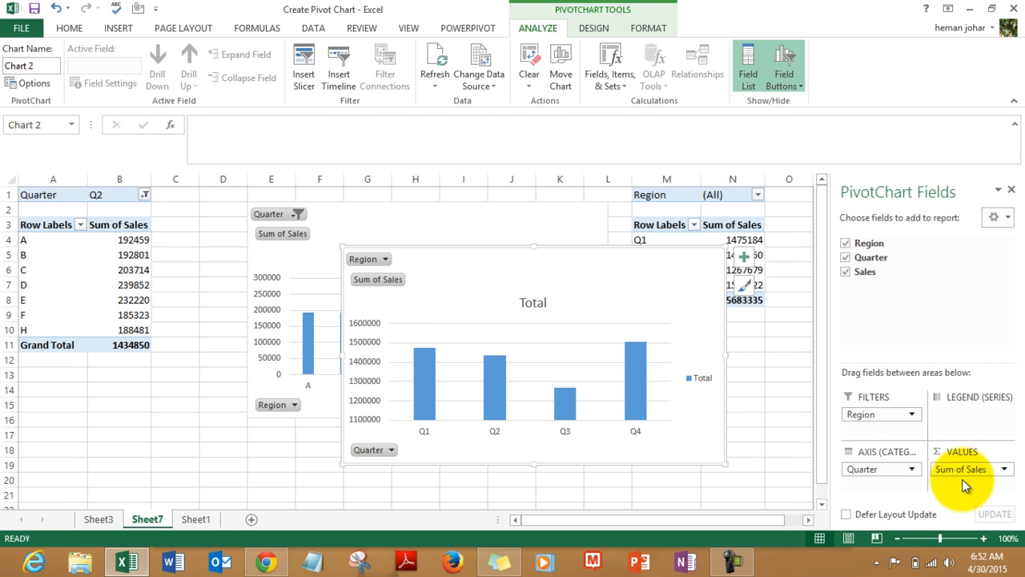
- Close the PivotChart field list and move the quarter chart beside the region chart so they no longer overlap
left_click(1011, 189)
left_click_drag(669, 268, 938, 220)
left_click(589, 448)
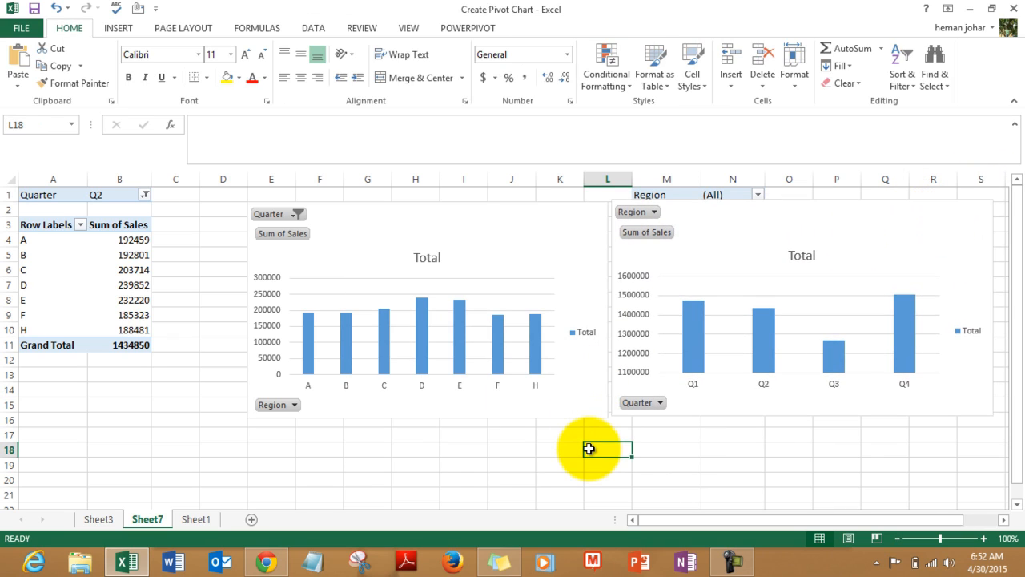
- Restyle the region chart, first with the shaded style with data labels, finally with the solid blue background and hatched columns
left_click(488, 212)
left_click(592, 27)
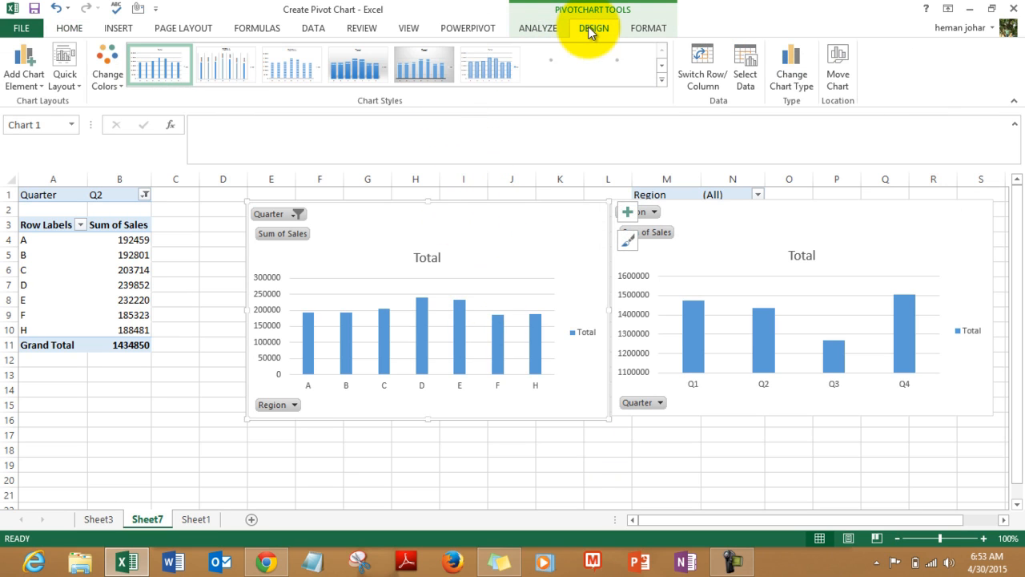
left_click(363, 73)
left_click(662, 67)
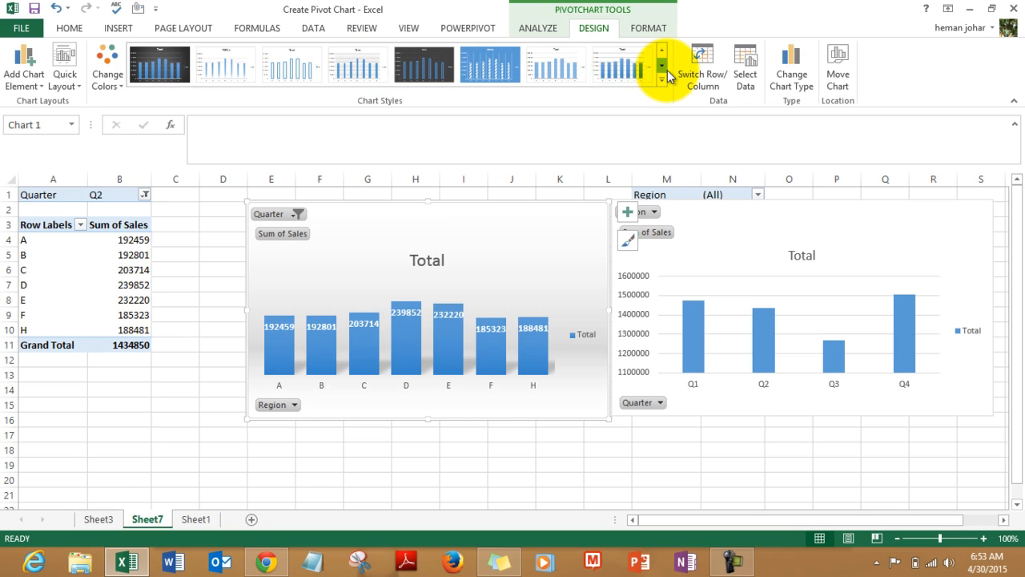
left_click(465, 66)
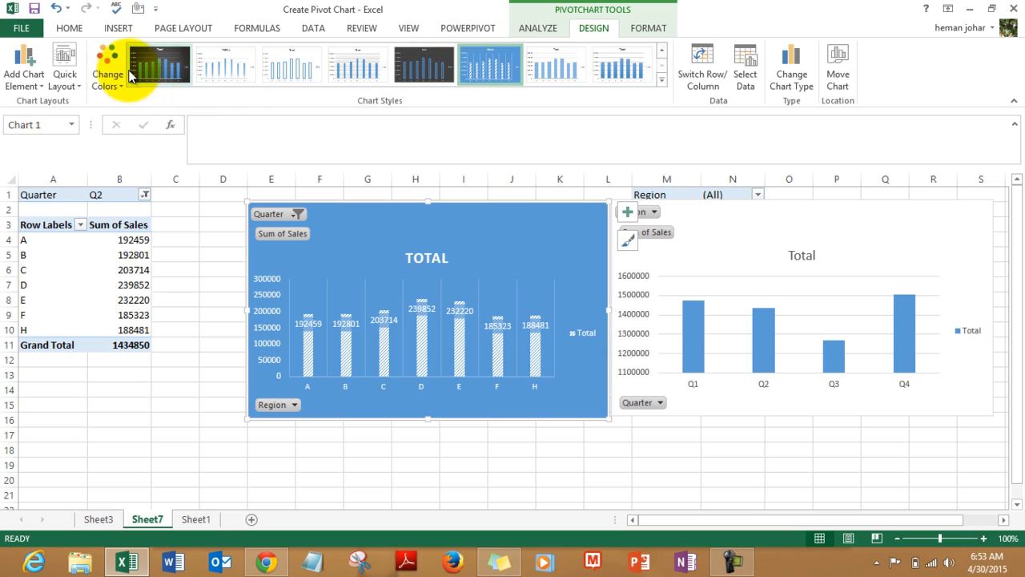
- Change the quarter chart on Sheet7 from clustered columns to the basic Line chart type
left_click(69, 86)
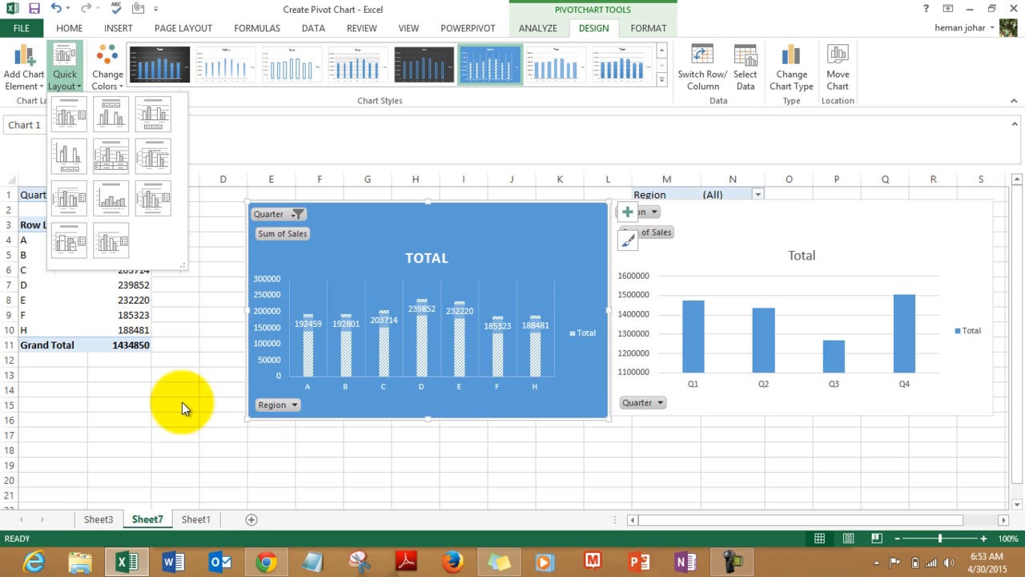
left_click(771, 247)
right_click(769, 245)
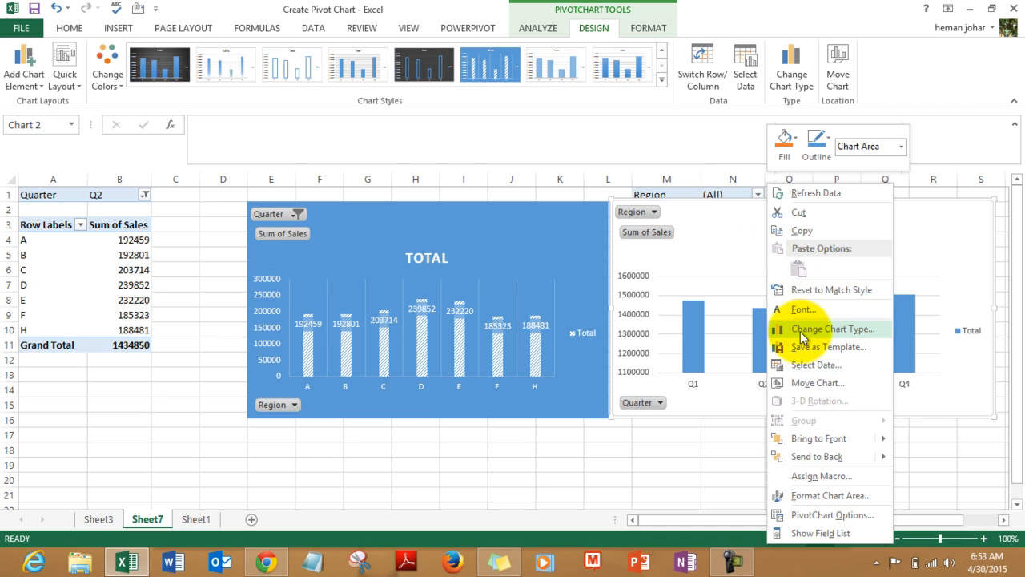
left_click(800, 332)
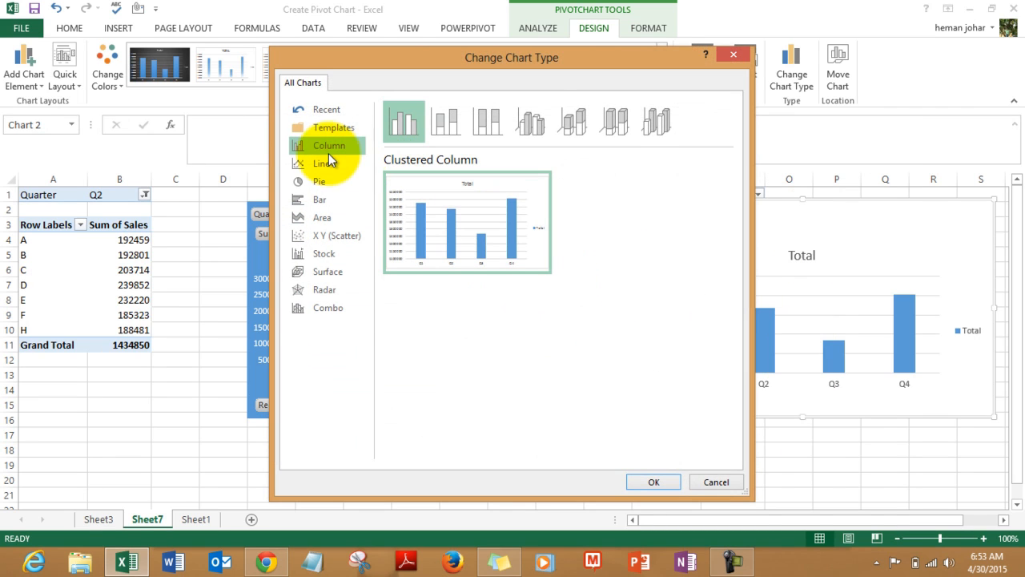
left_click(320, 166)
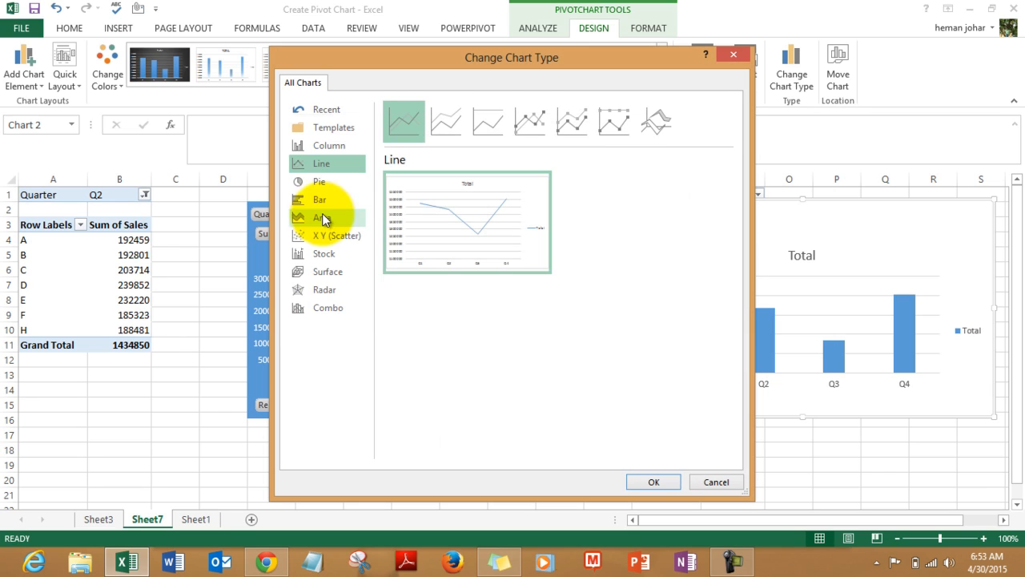
mouse_move(410, 210)
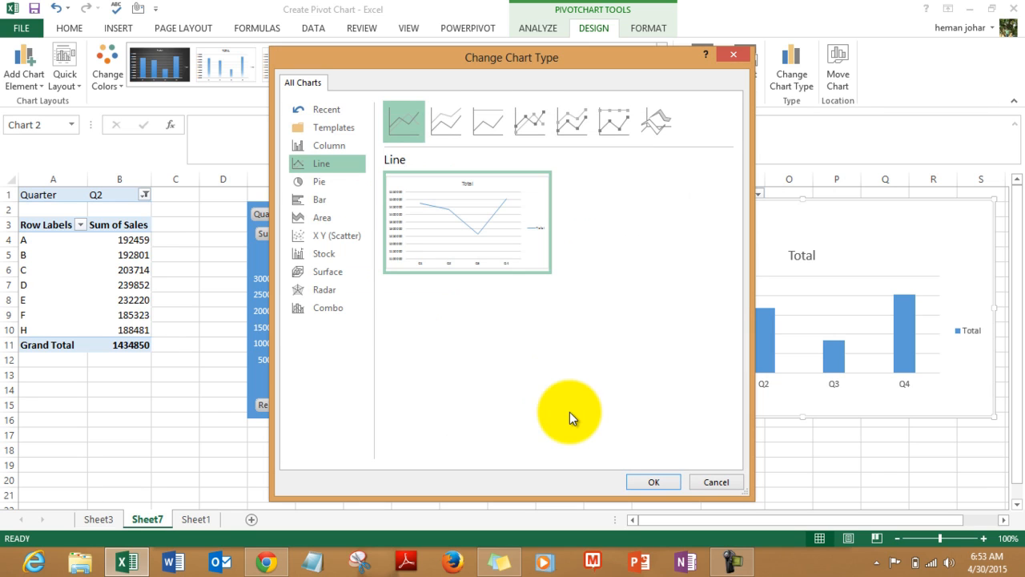
left_click(655, 482)
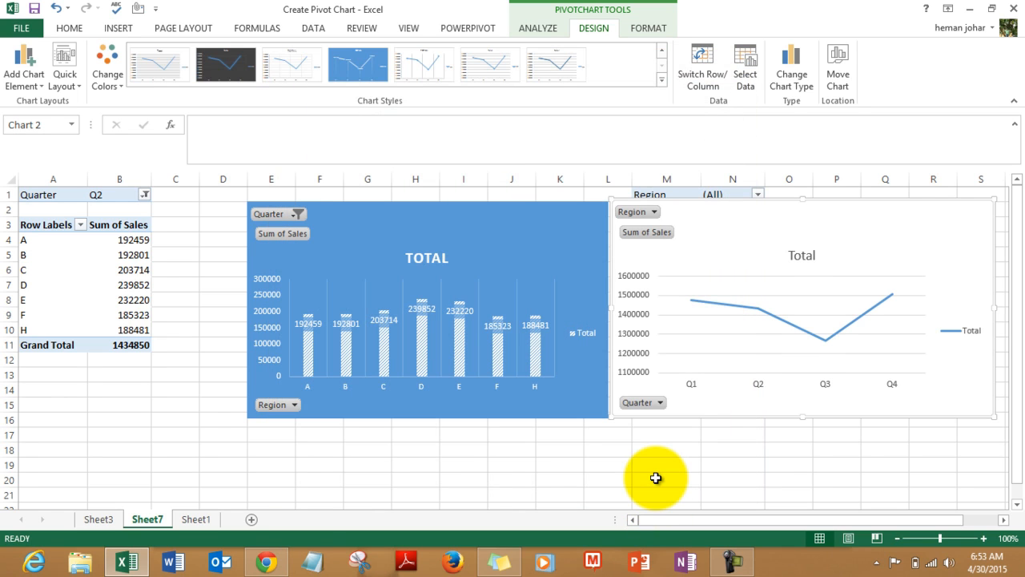
- Look over the source data on Sheet1 and the finished charts on Sheet3, and switch to Chrome to view the Myelesson website
left_click(196, 519)
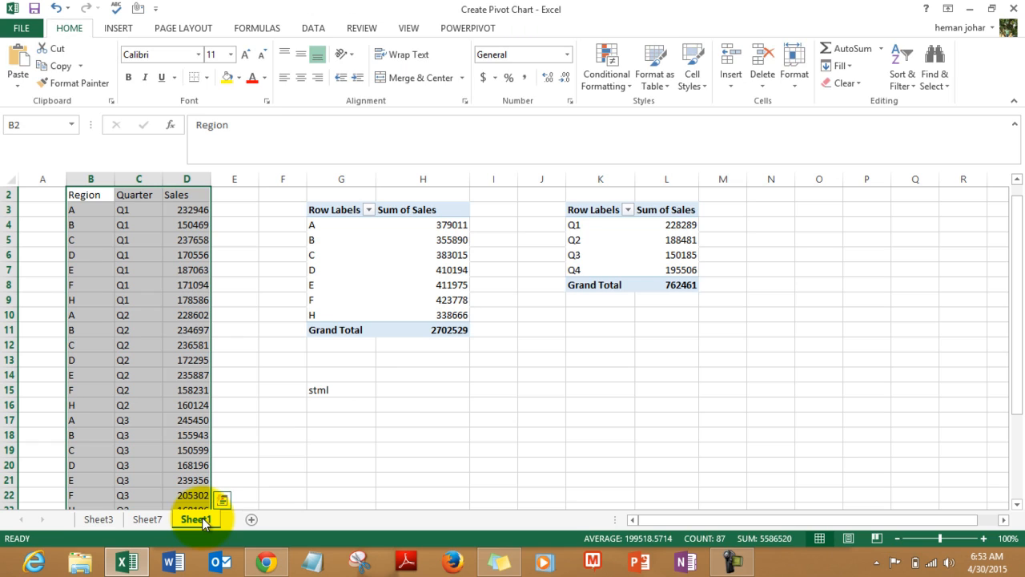
left_click(98, 519)
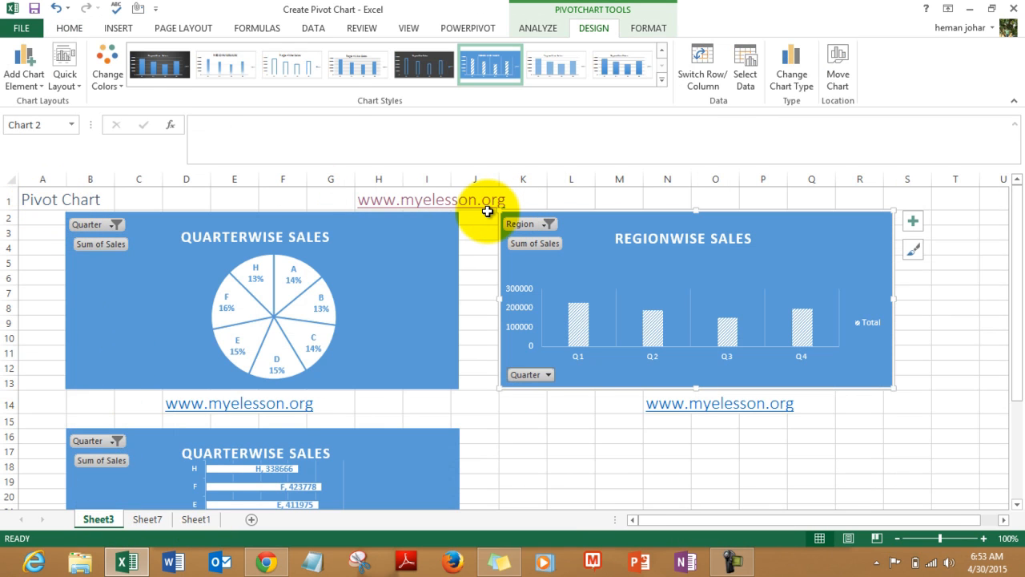
left_click(258, 562)
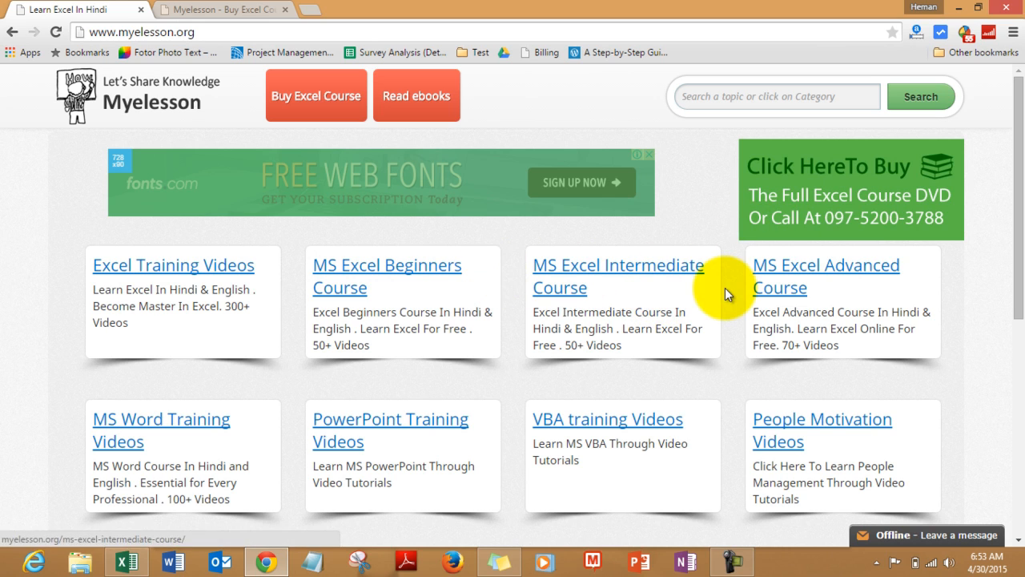
left_click(826, 215)
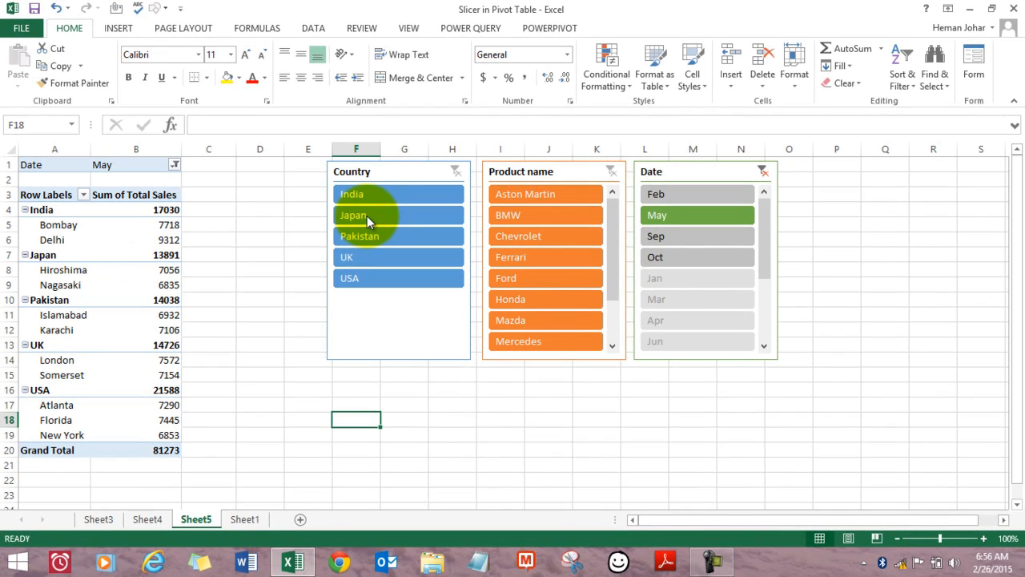
- Try slicing the pivot table by country Japan and by product Aston Martin, and clear the Country and Product name slicers
left_click(367, 216)
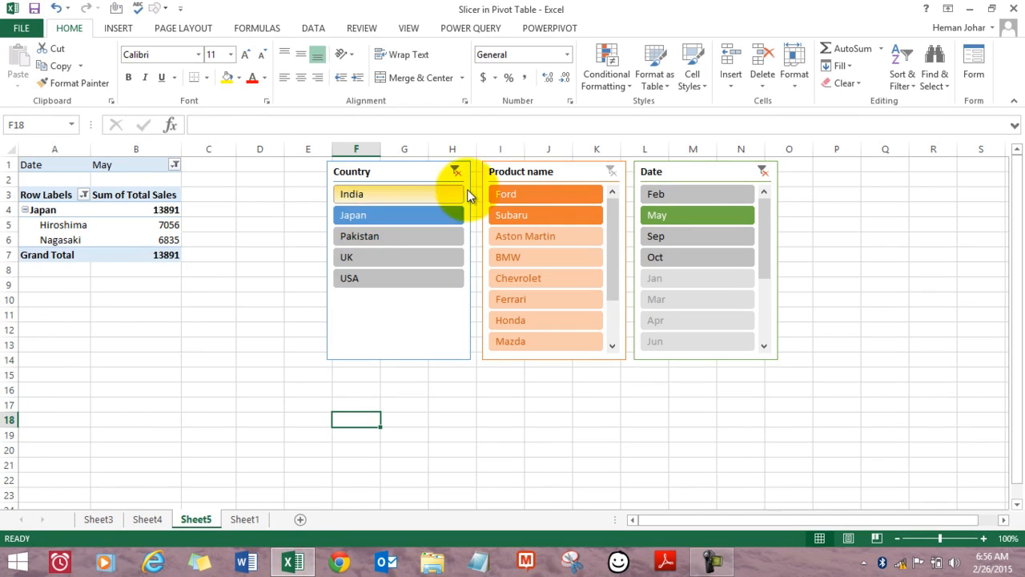
left_click(516, 215, "ctrl")
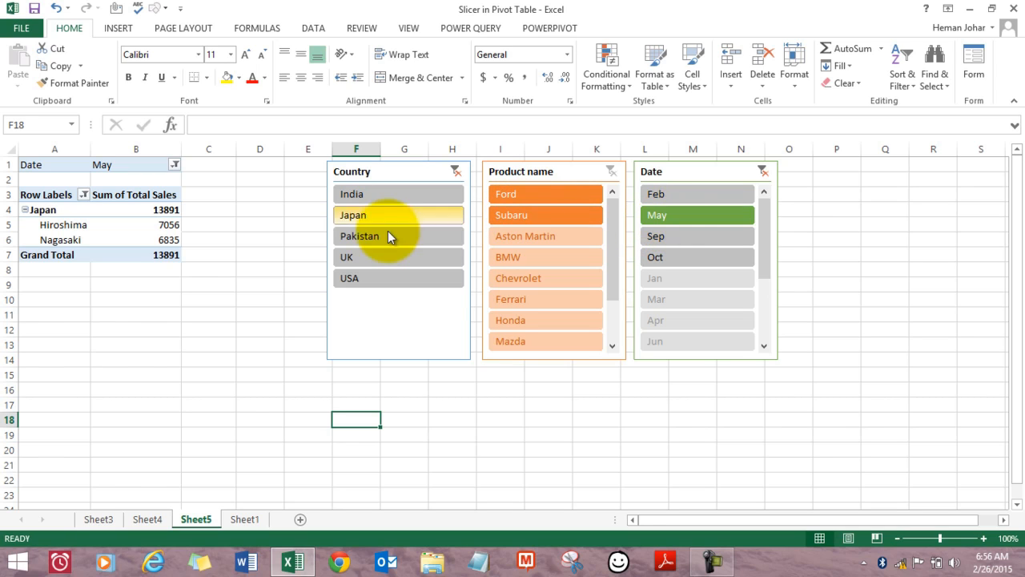
left_click(537, 239)
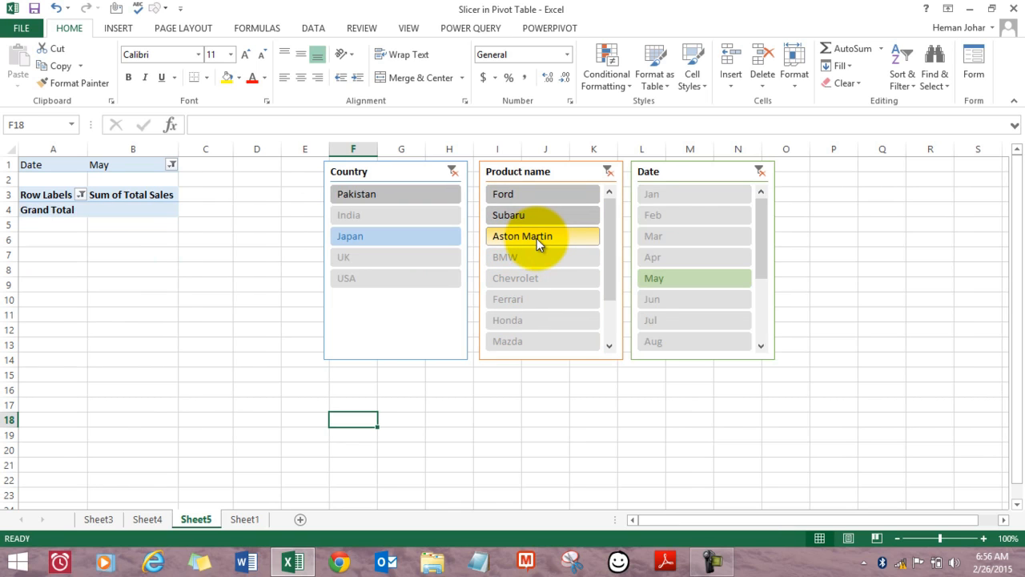
left_click(453, 171)
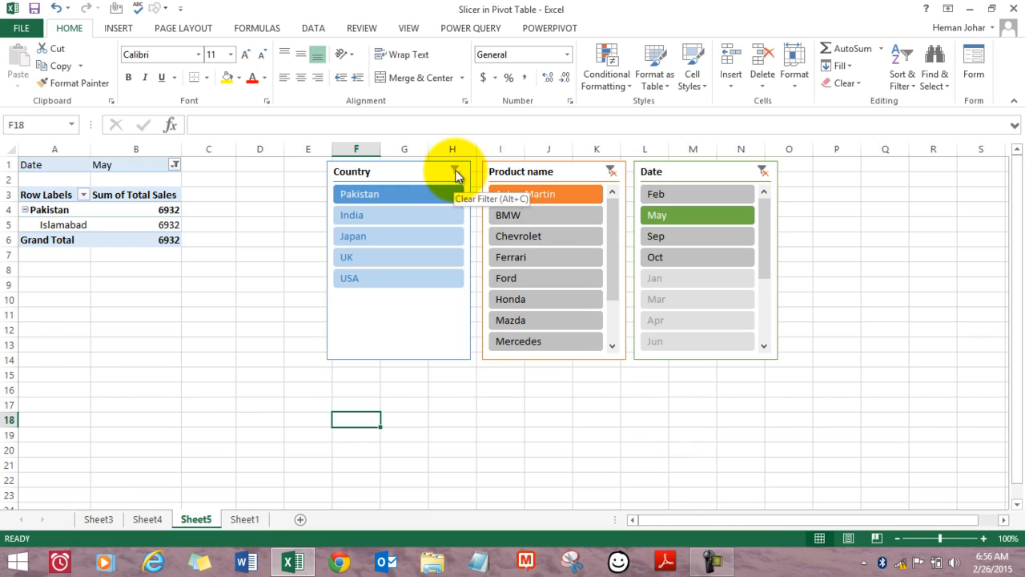
left_click(455, 173)
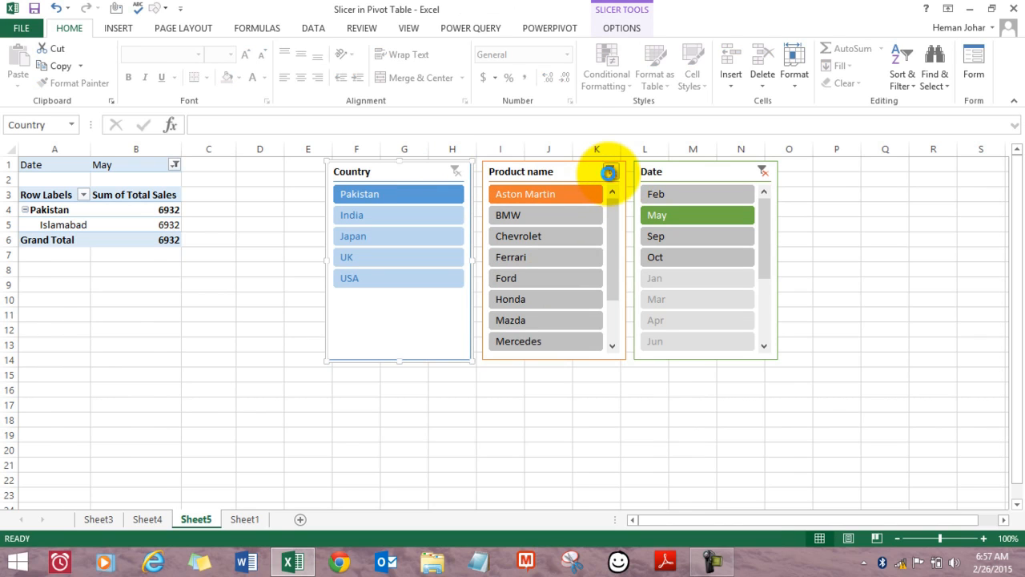
left_click(609, 172)
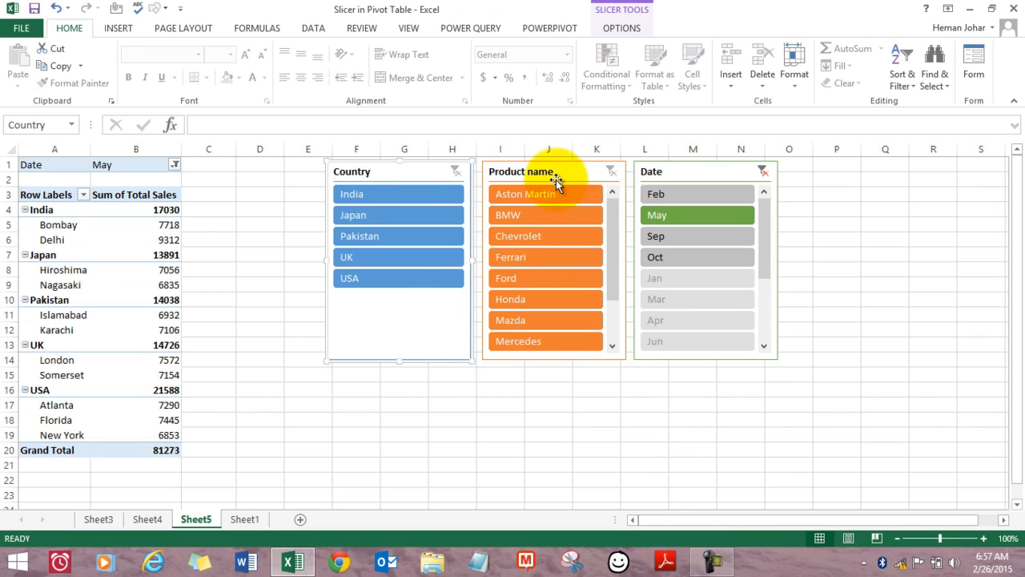
- Try the Ferrari product filter and clear it, and change the Date slicer's selection to Oct
left_click(526, 253)
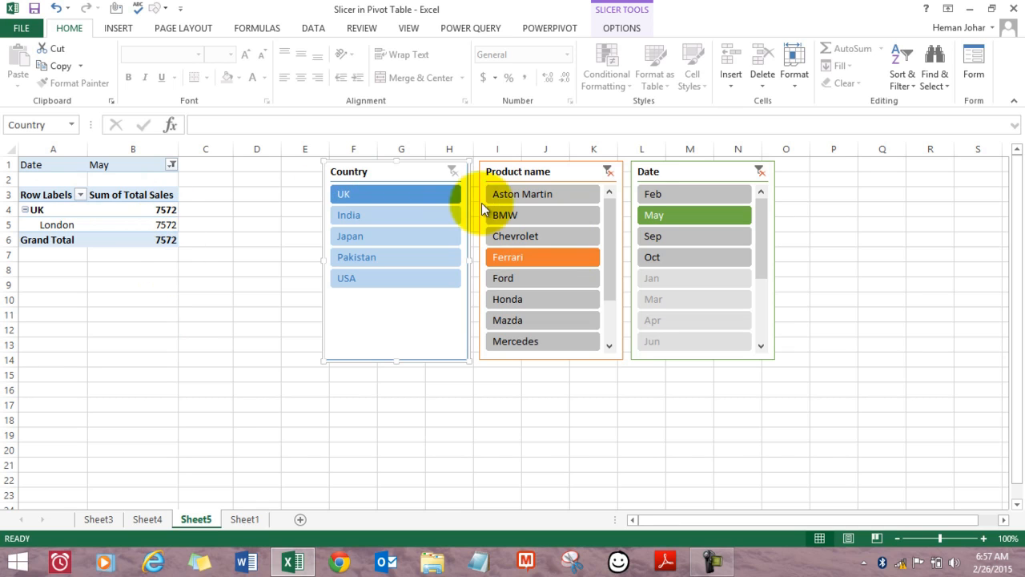
left_click(608, 173)
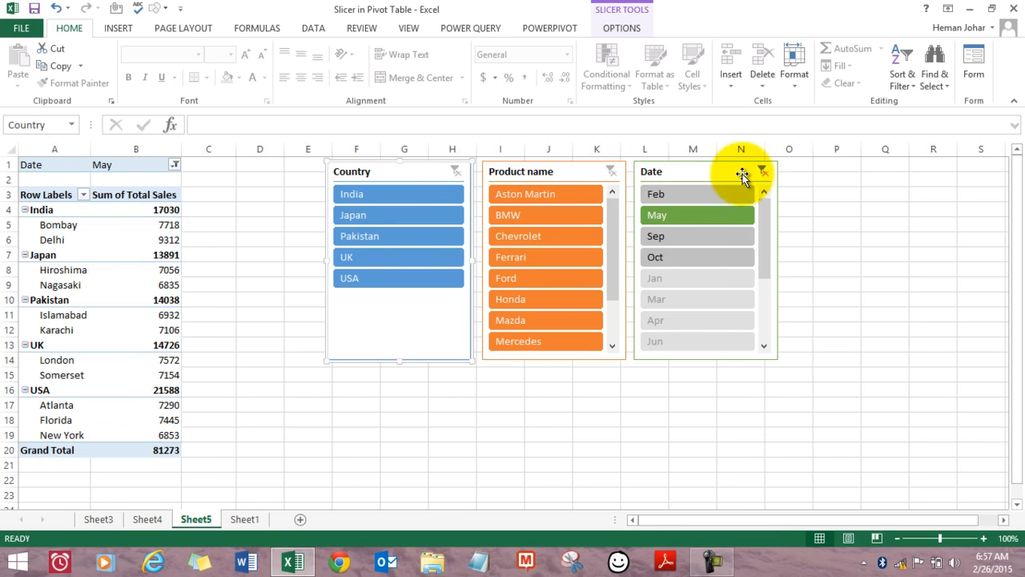
left_click(764, 172)
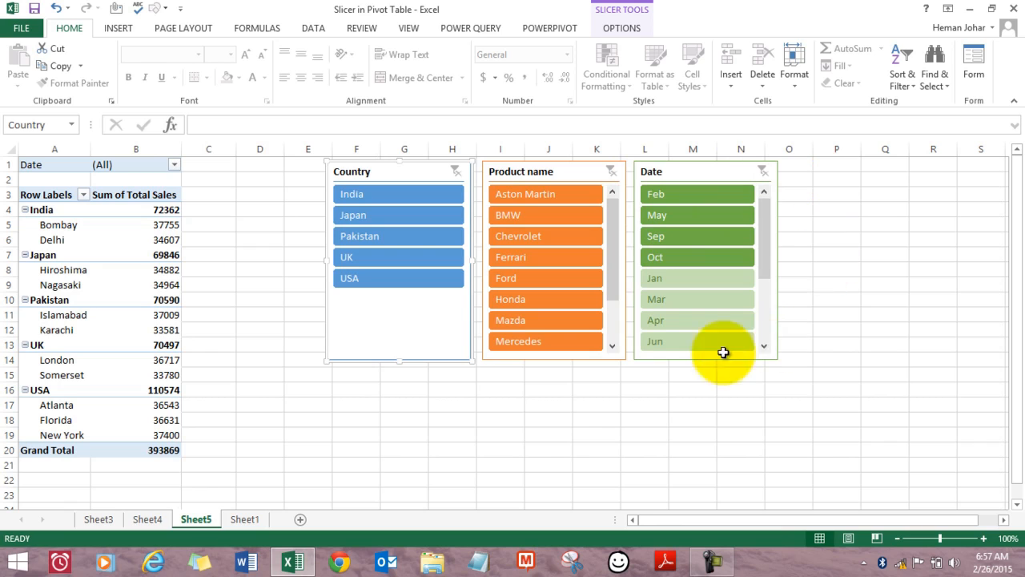
left_click(659, 258)
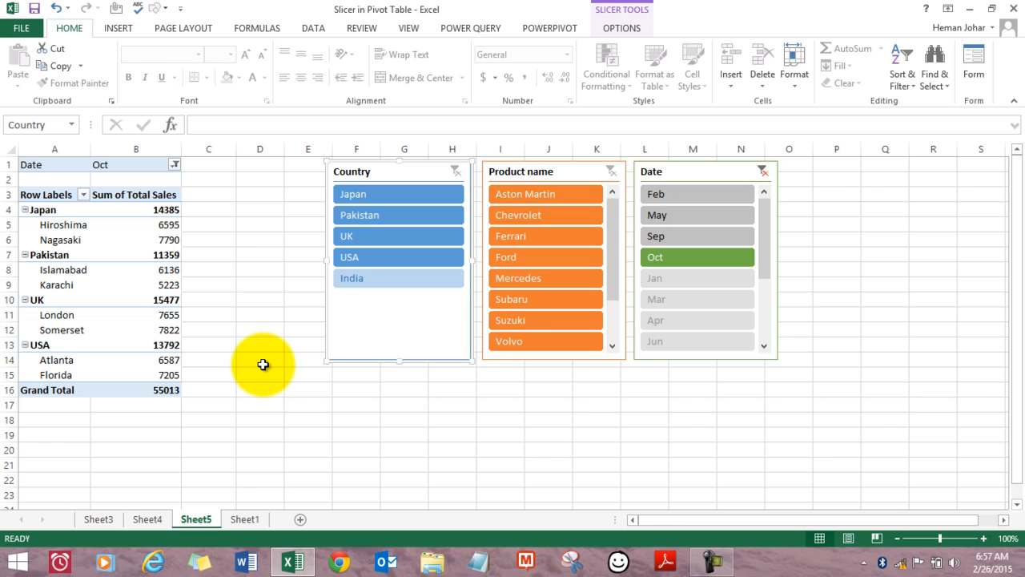
- Insert a new PivotTable on a new worksheet from the sales data on Sheet1
left_click(241, 521)
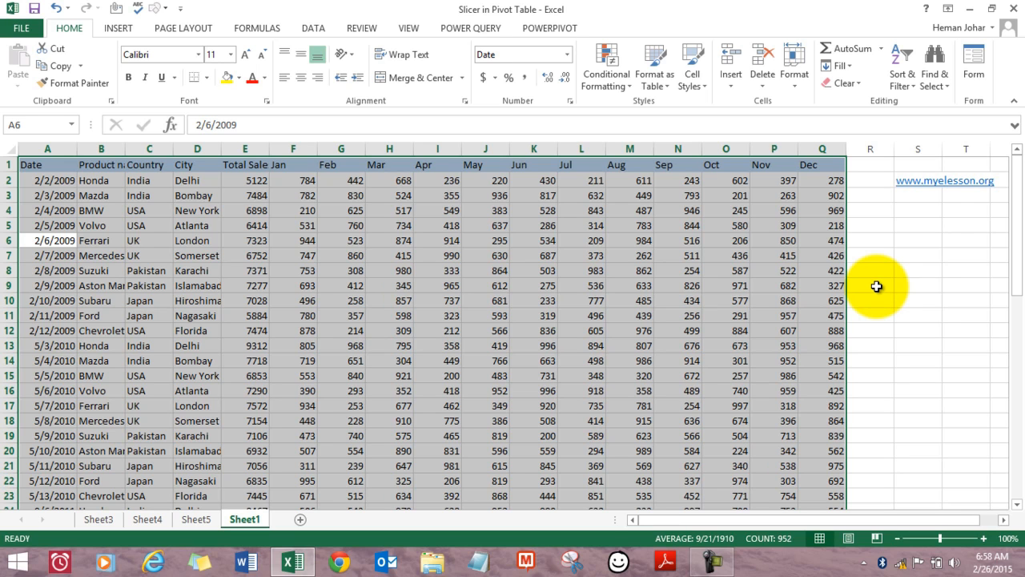
key("alt")
key("n")
key("v")
key("Escape")
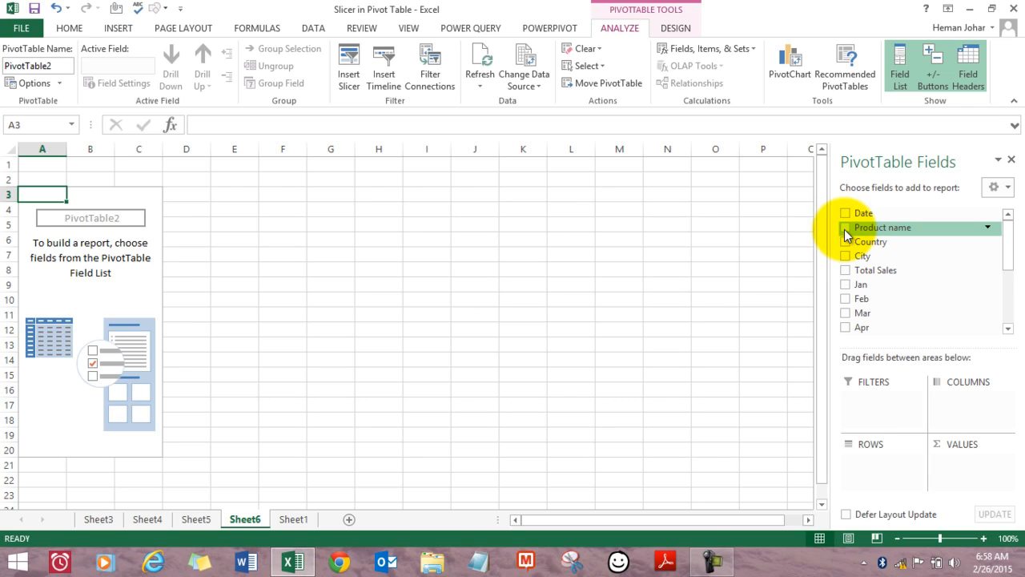
- Set Country and City as the rows and Total Sales as the values of the new PivotTable
left_click_drag(851, 241, 867, 462)
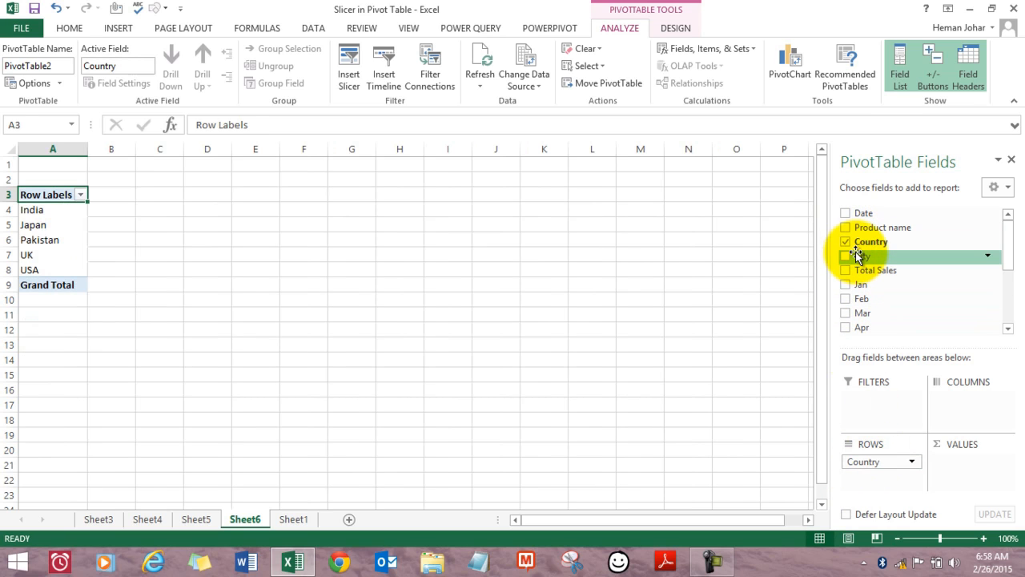
left_click_drag(852, 257, 858, 485)
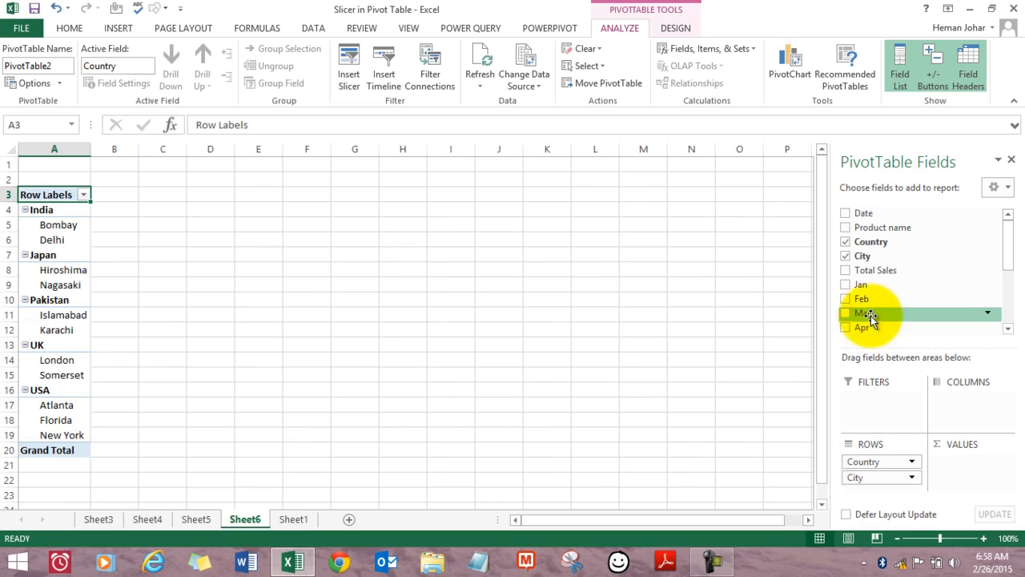
left_click_drag(854, 270, 969, 481)
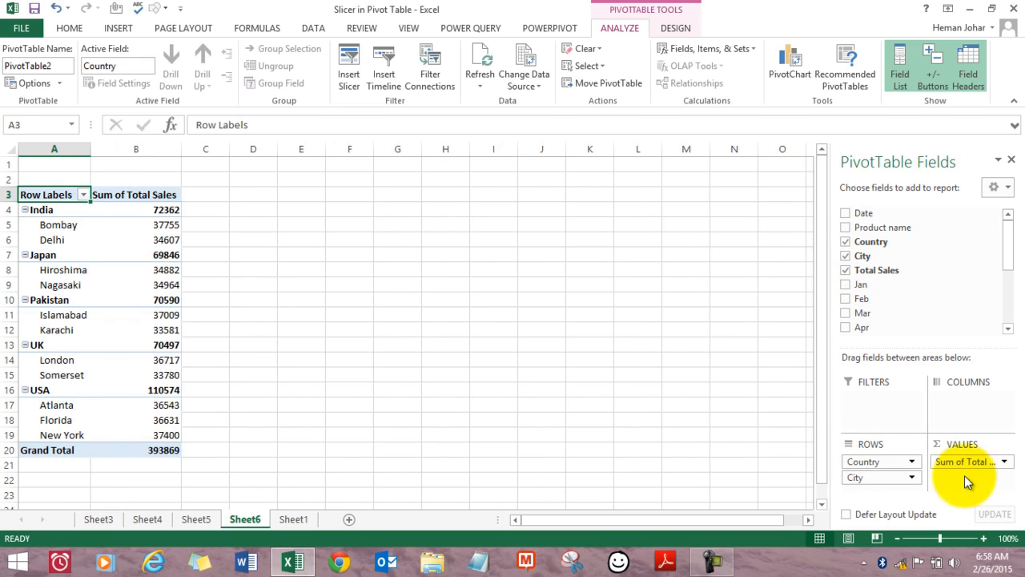
- Insert slicers for Product name, Country, City and Total Sales into the new PivotTable
left_click(52, 238)
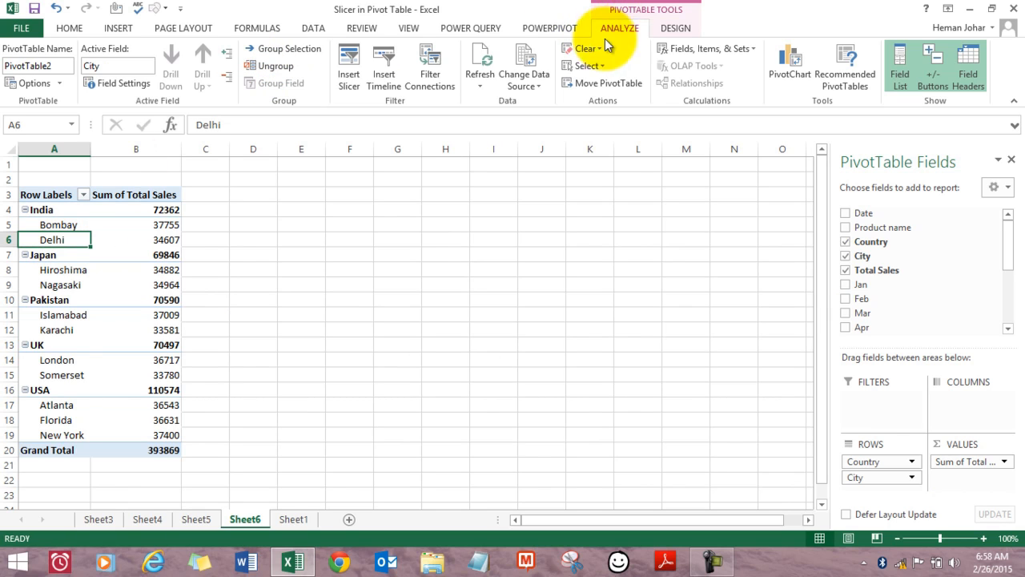
left_click(351, 79)
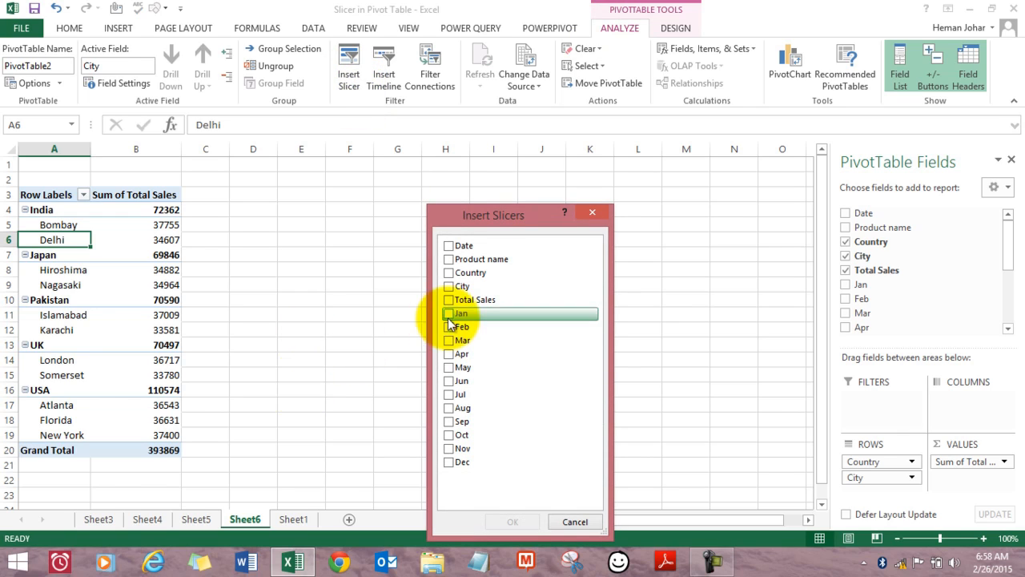
left_click(450, 260)
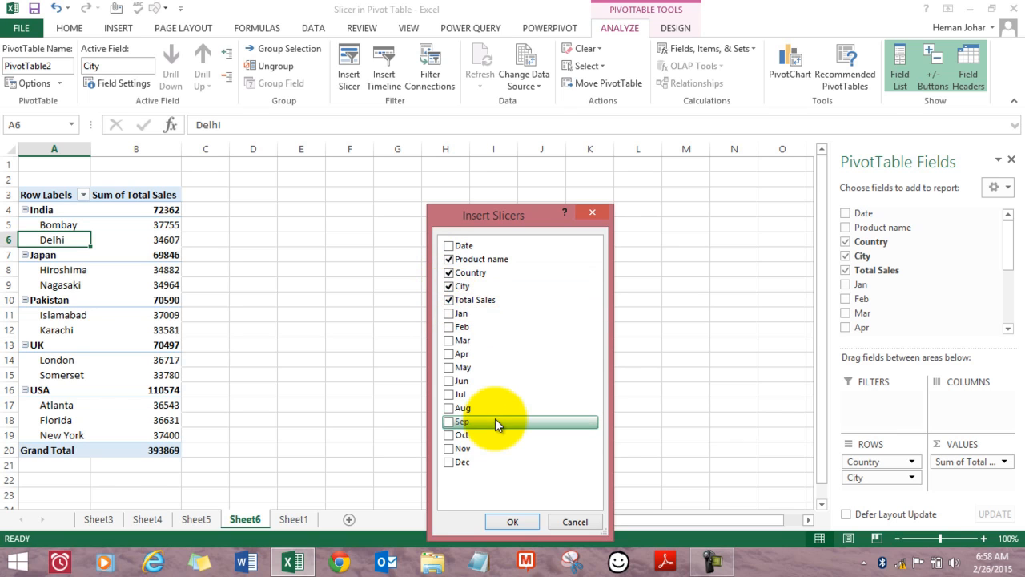
left_click(510, 523)
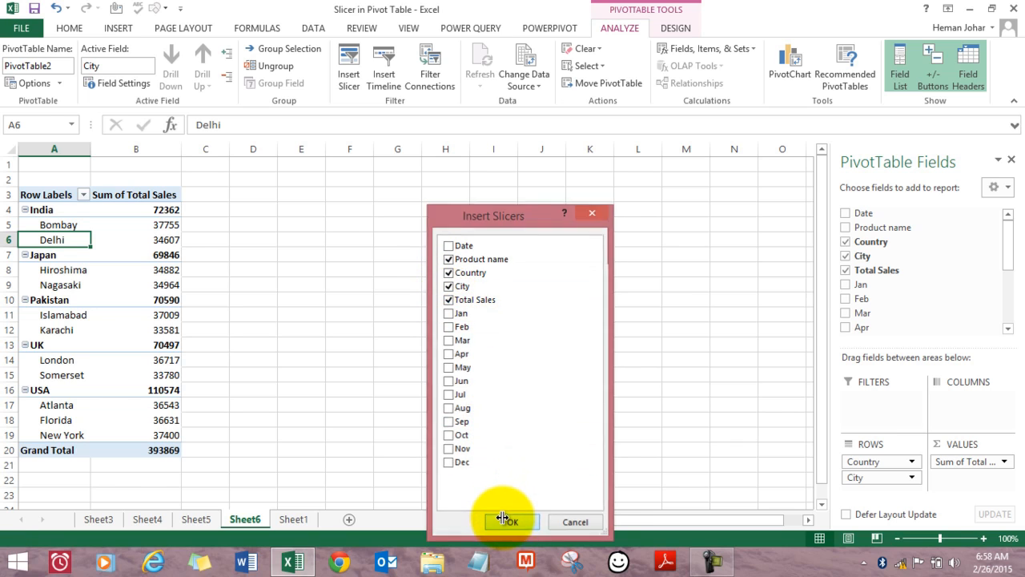
- Arrange the four slicers in a row beside the pivot table in the order Product name, Country, City, Total Sales
left_click_drag(490, 303, 876, 171)
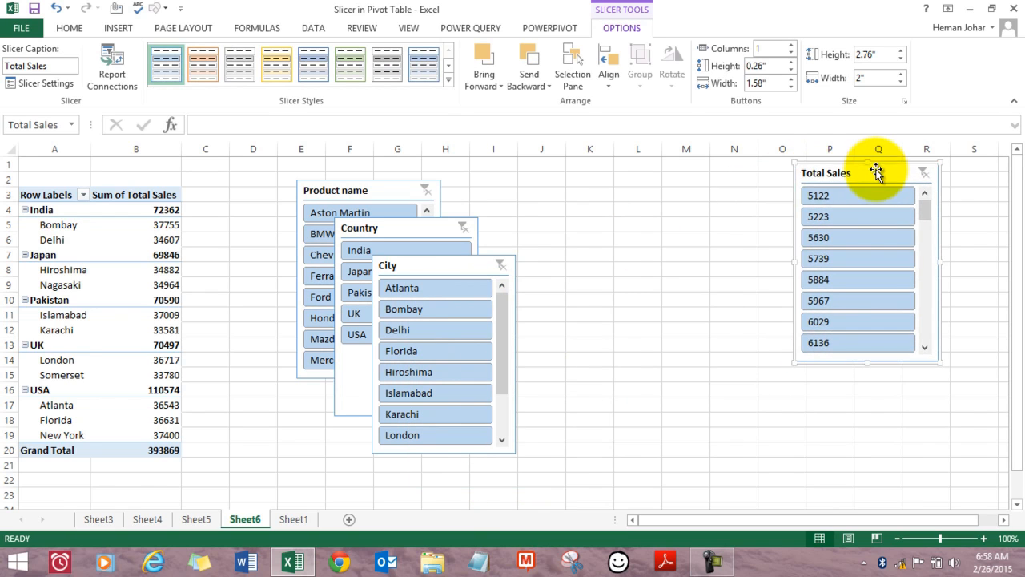
left_click_drag(469, 268, 739, 175)
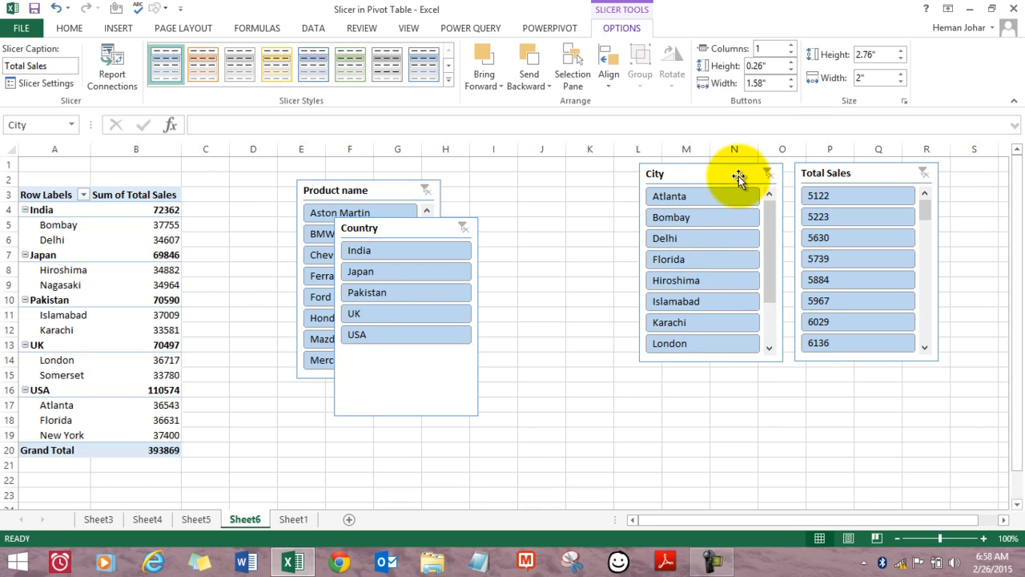
left_click_drag(432, 230, 588, 177)
left_click_drag(395, 190, 422, 171)
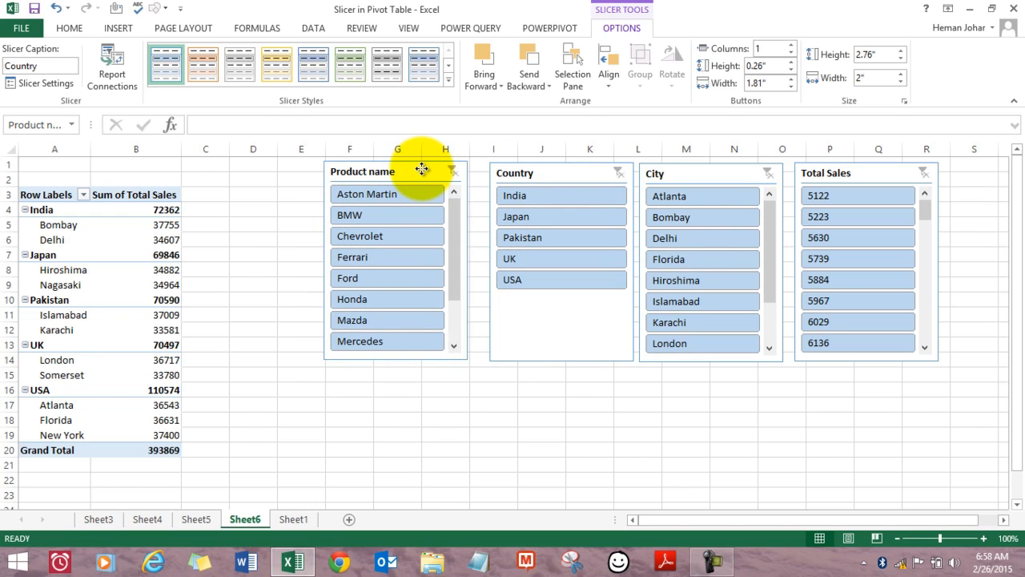
- Apply the dark blue slicer style to the Product name slicer and the dark yellow style to the Country slicer
left_click(449, 82)
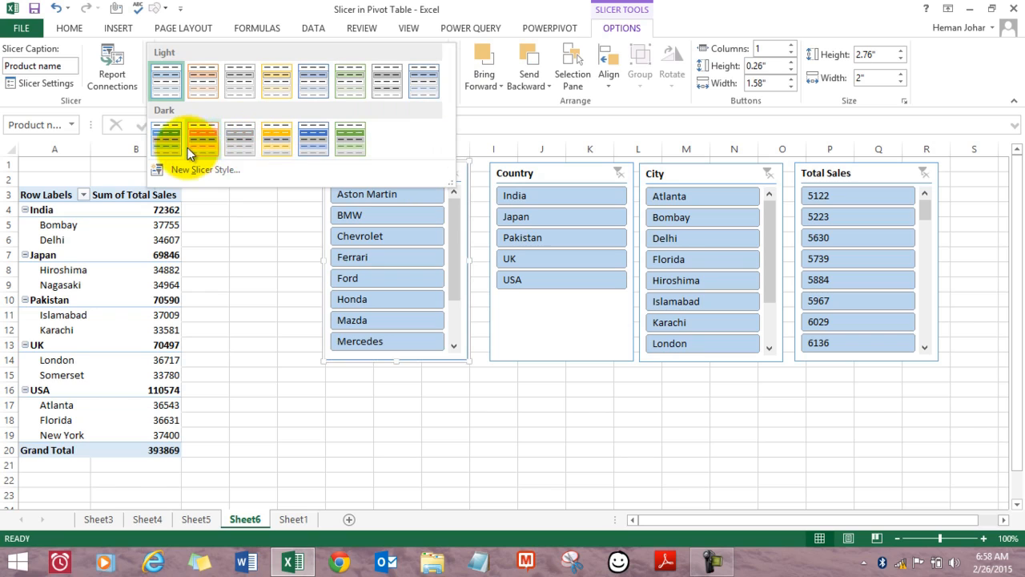
left_click(170, 138)
left_click(556, 173)
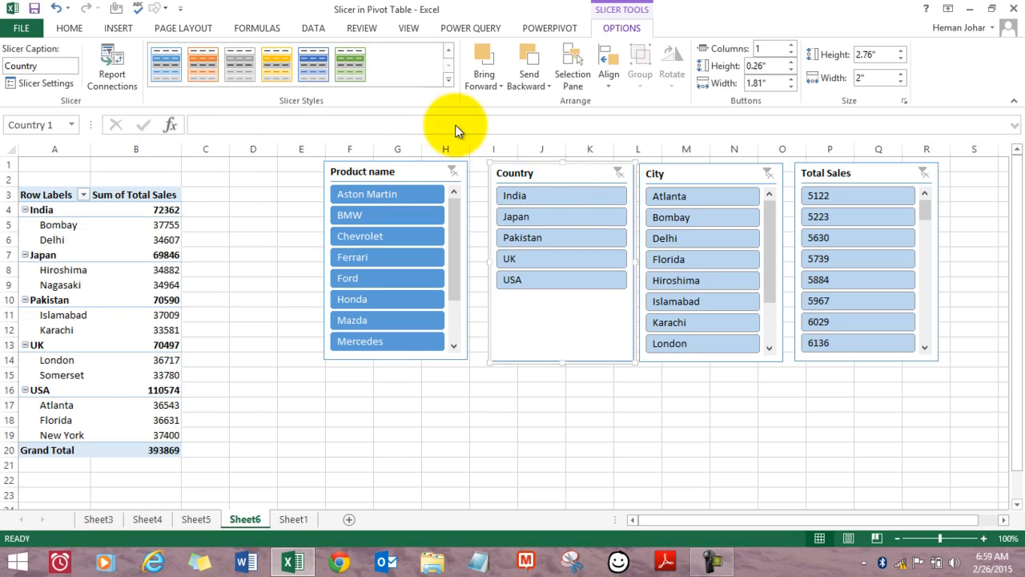
left_click(280, 64)
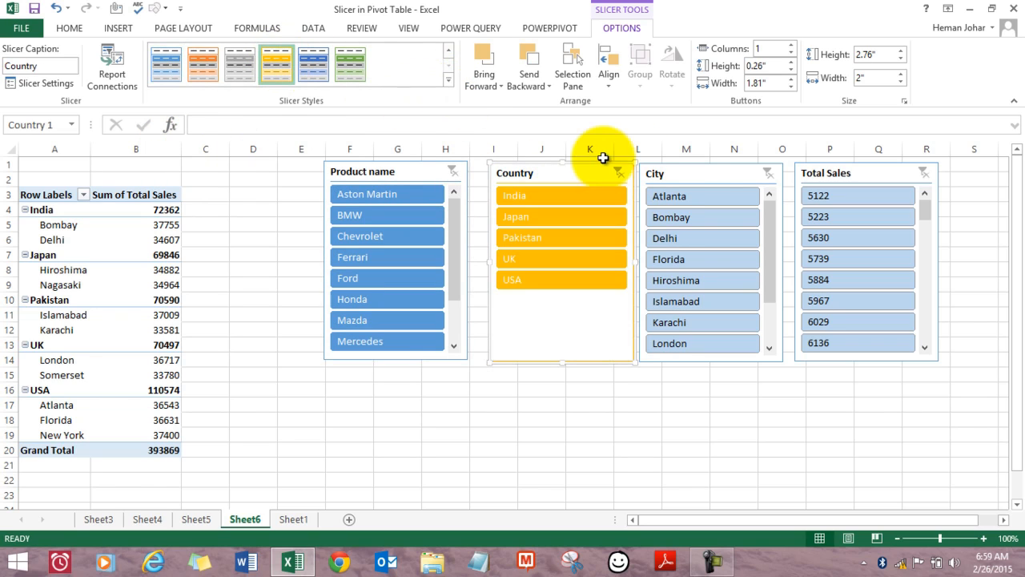
- Apply the dark orange slicer style to the City slicer and the dark green style to the Total Sales slicer
left_click(692, 173)
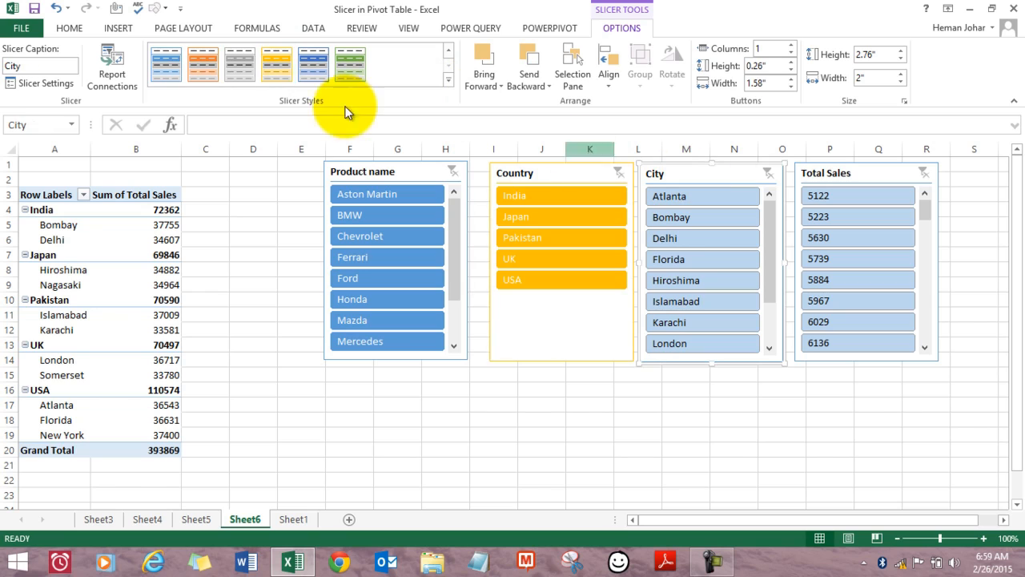
left_click(205, 63)
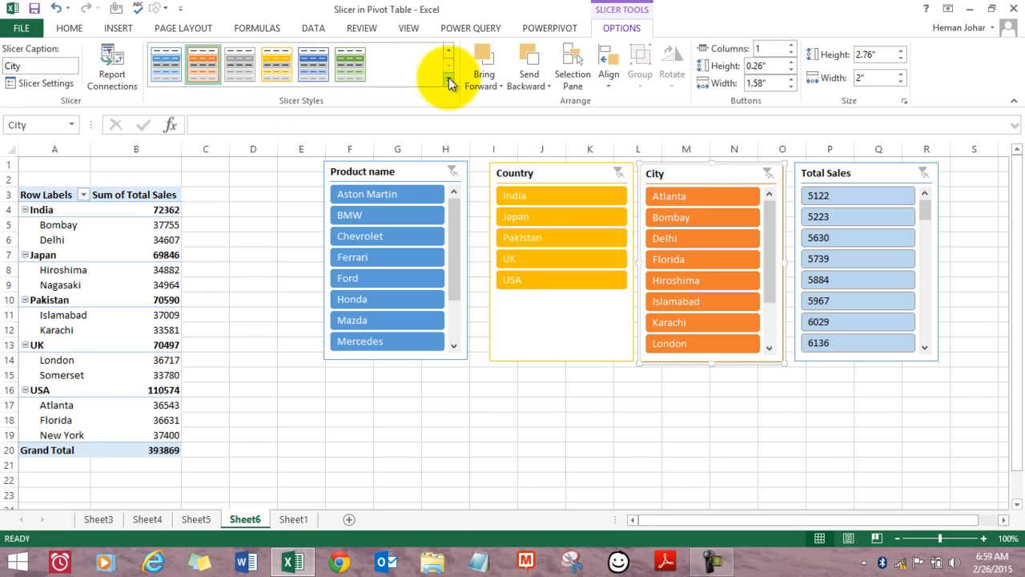
left_click(861, 177)
left_click(346, 72)
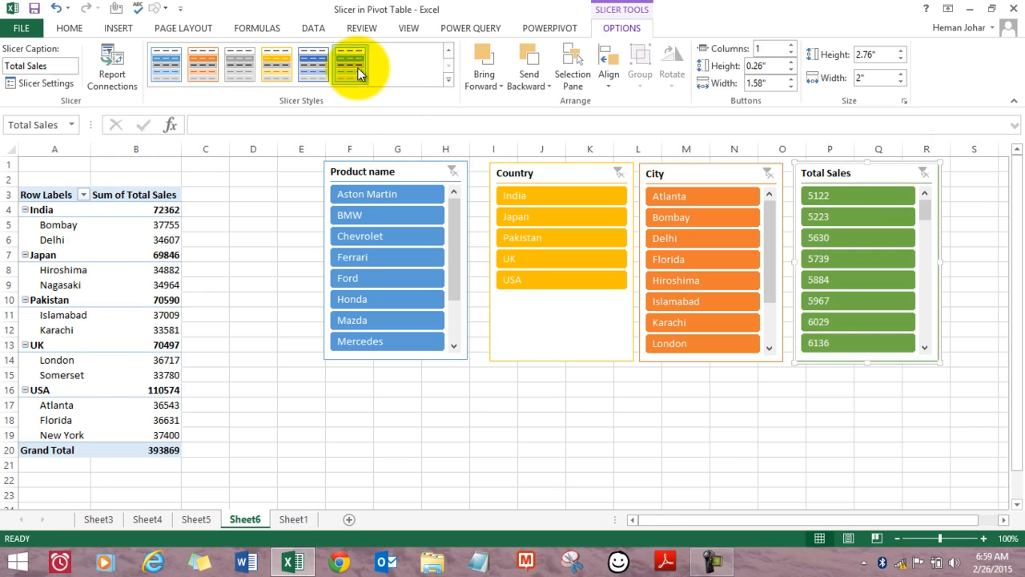
left_click(476, 402)
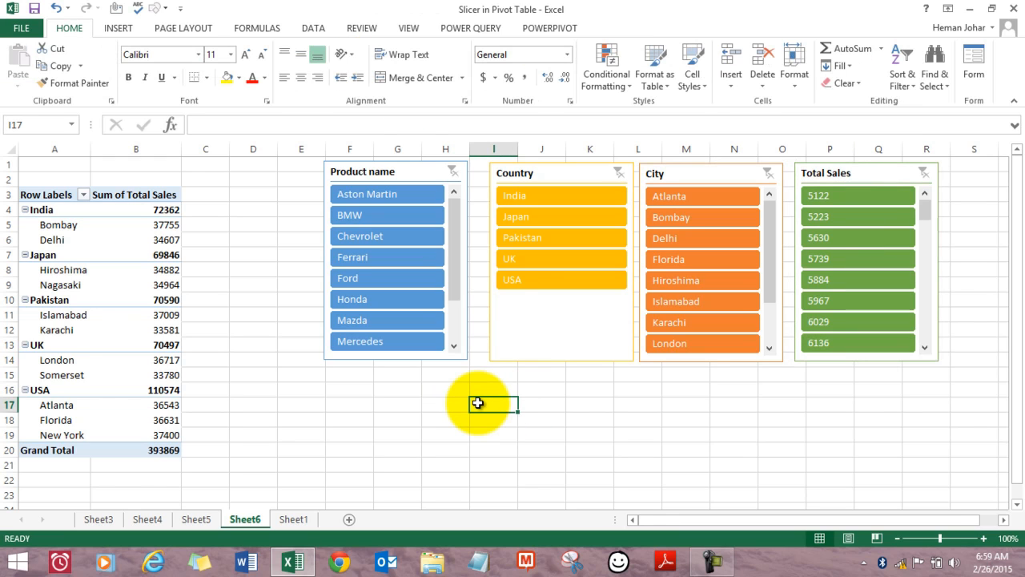
- Filter the pivot table to Ferrari with the Product name slicer and review the Country slicer's settings
left_click(394, 270)
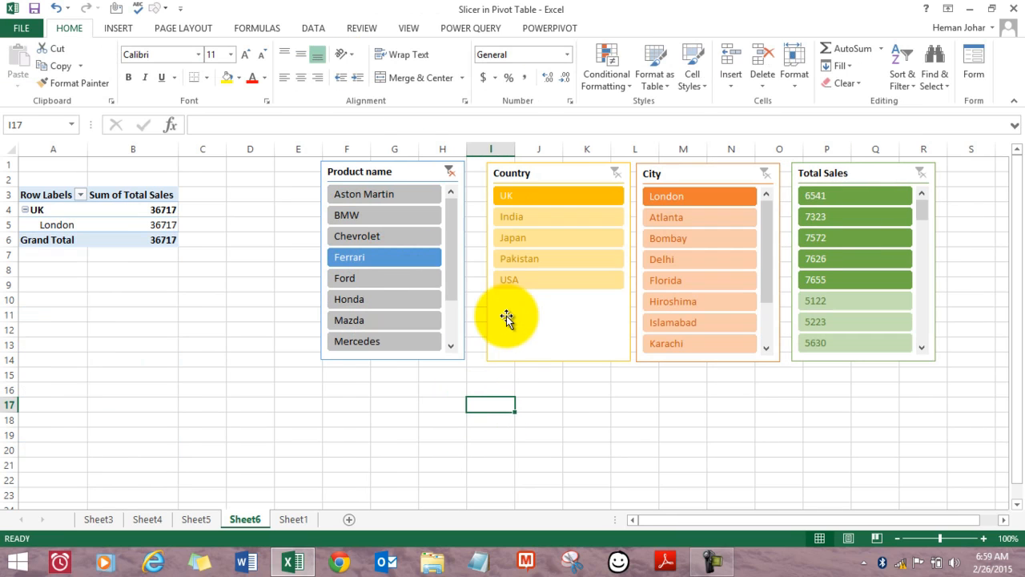
left_click(418, 173)
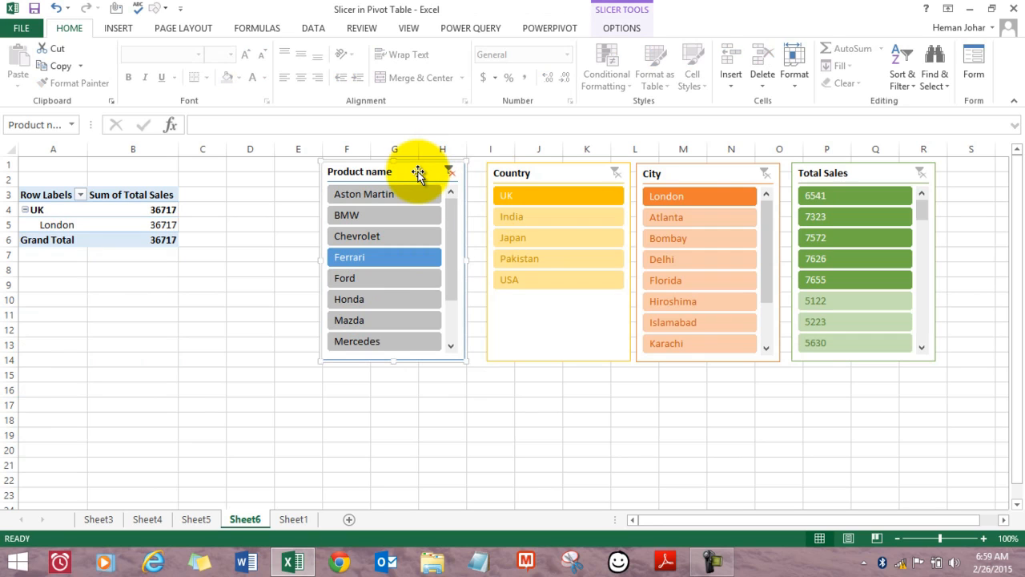
left_click(624, 28)
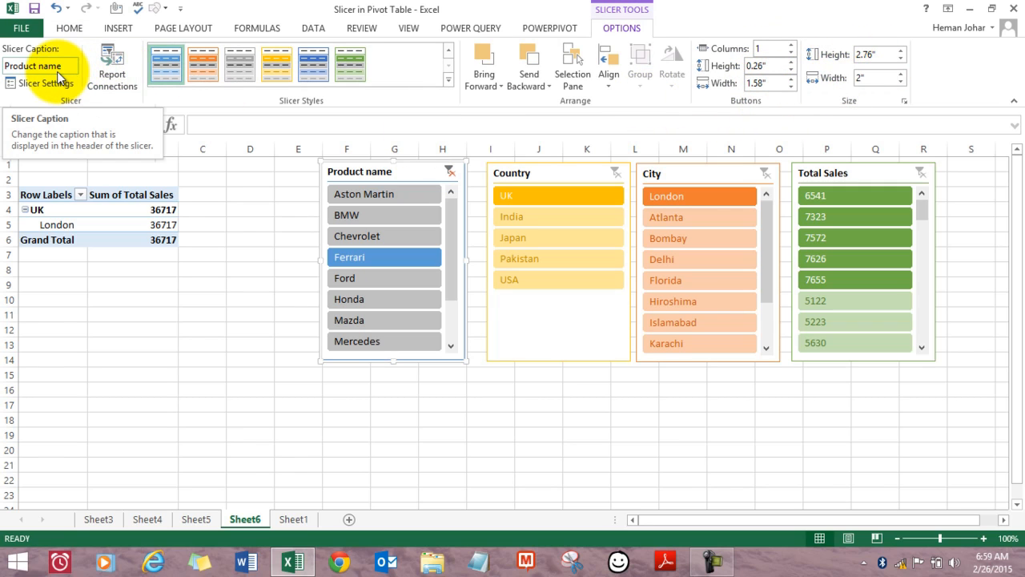
left_click(522, 174)
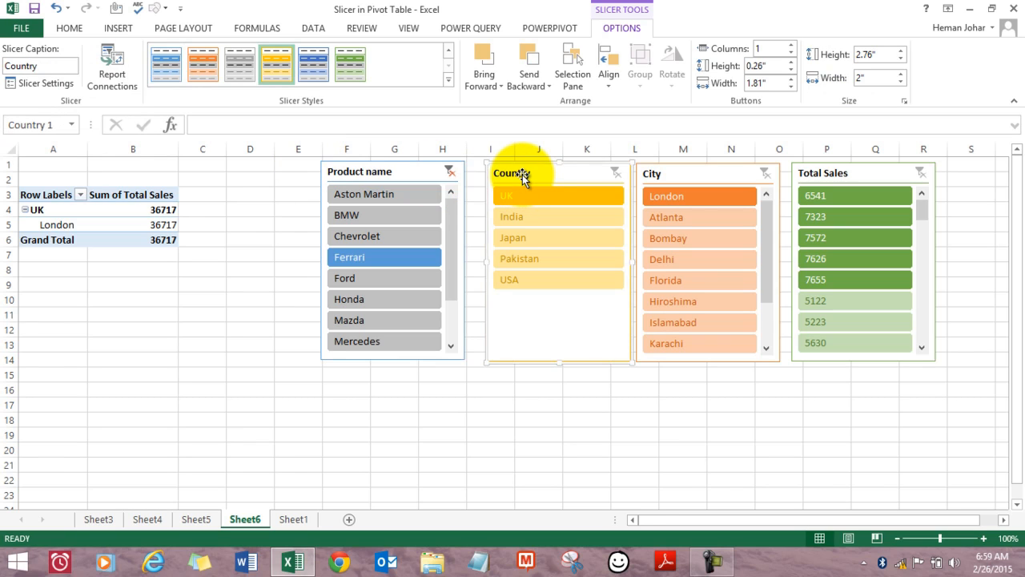
left_click(48, 86)
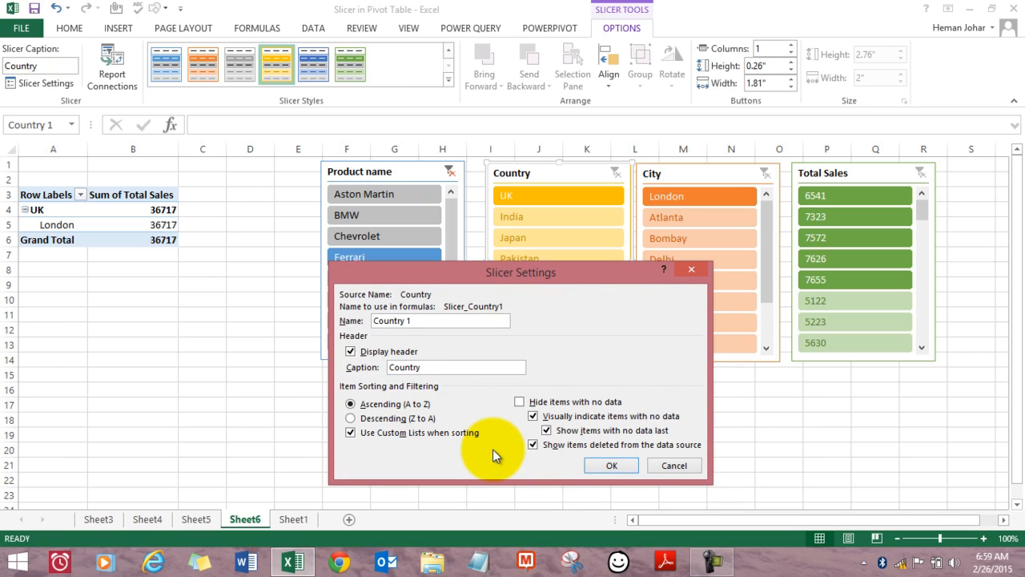
left_click(599, 464)
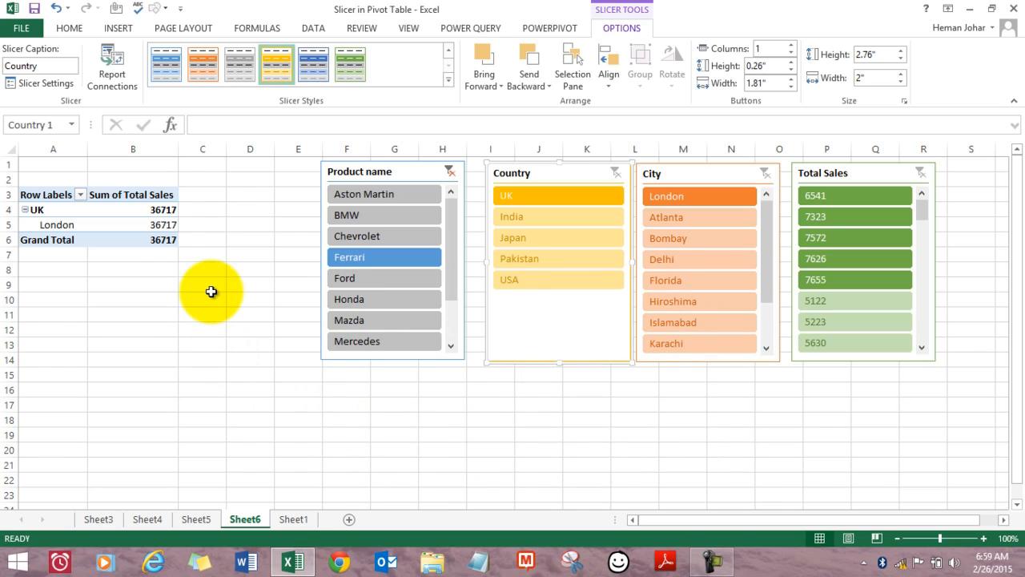
- Filter the pivot table to India with the Country slicer and clear the Product name filter
left_click(377, 252)
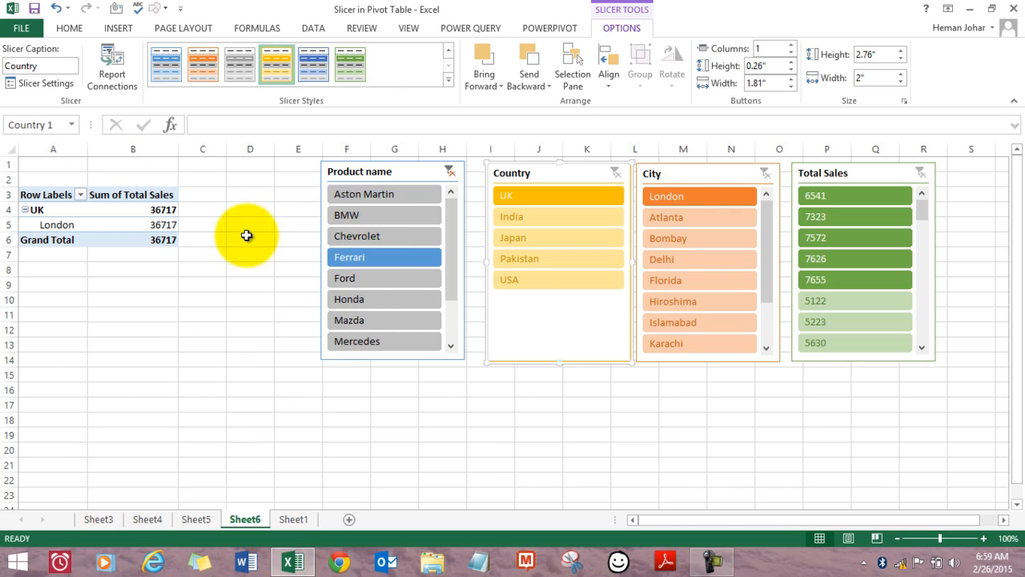
left_click(546, 196)
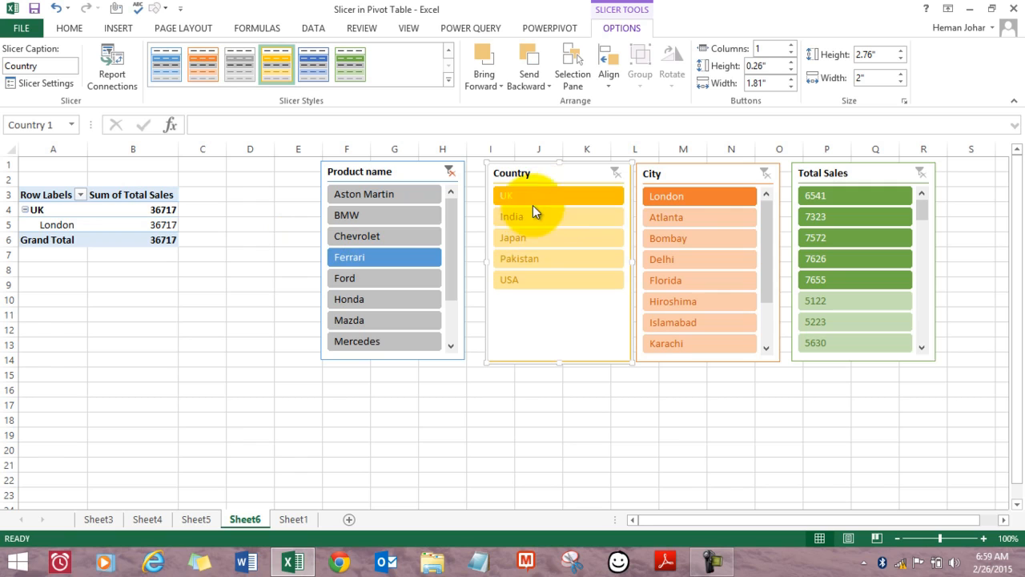
left_click(685, 202)
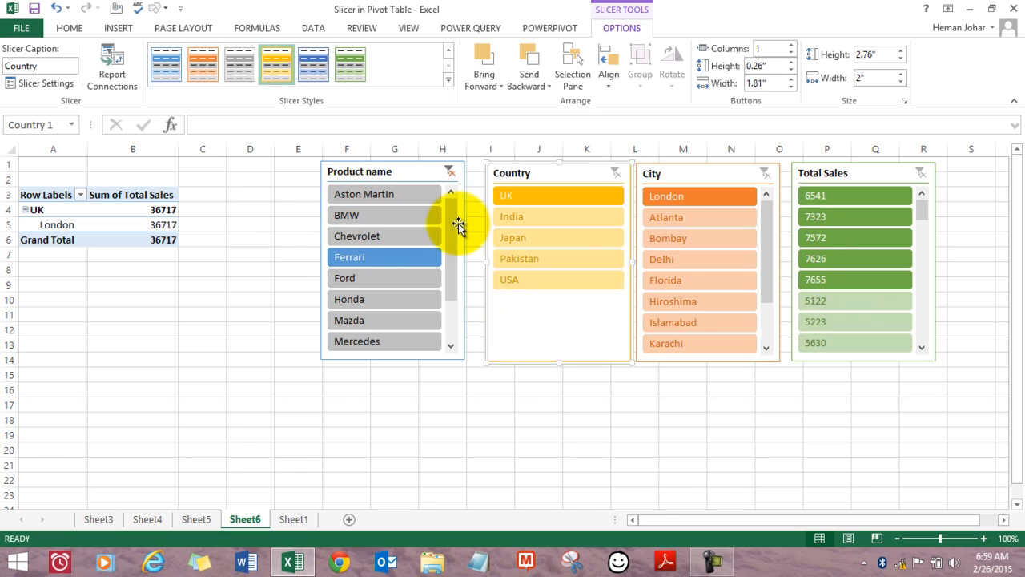
left_click(531, 217)
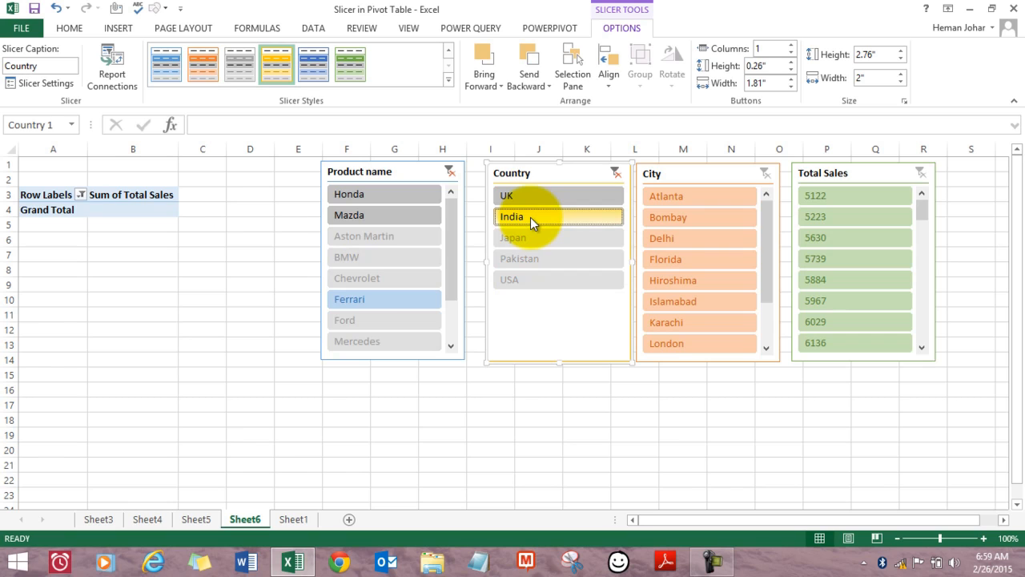
left_click(547, 215)
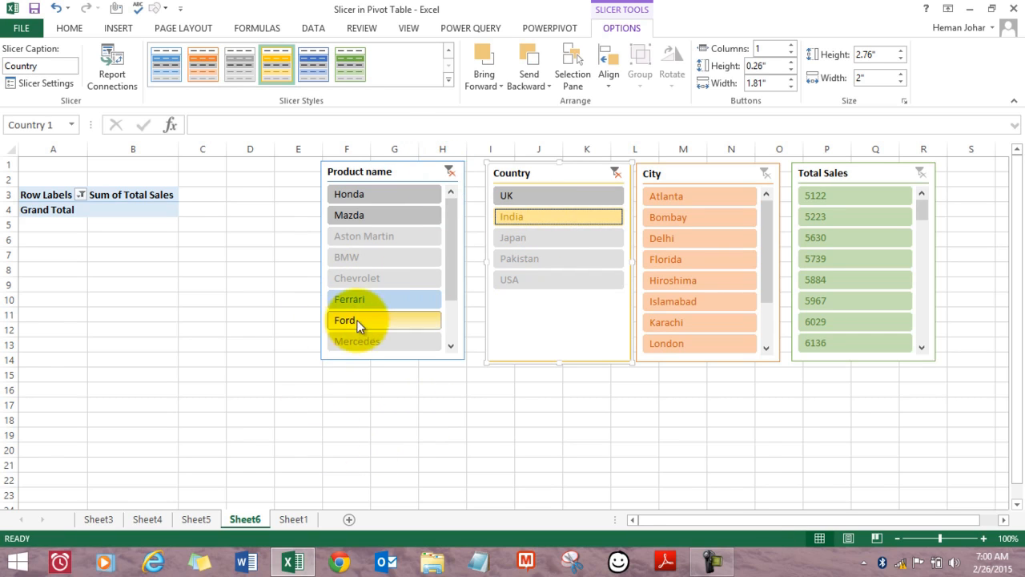
left_click(450, 171)
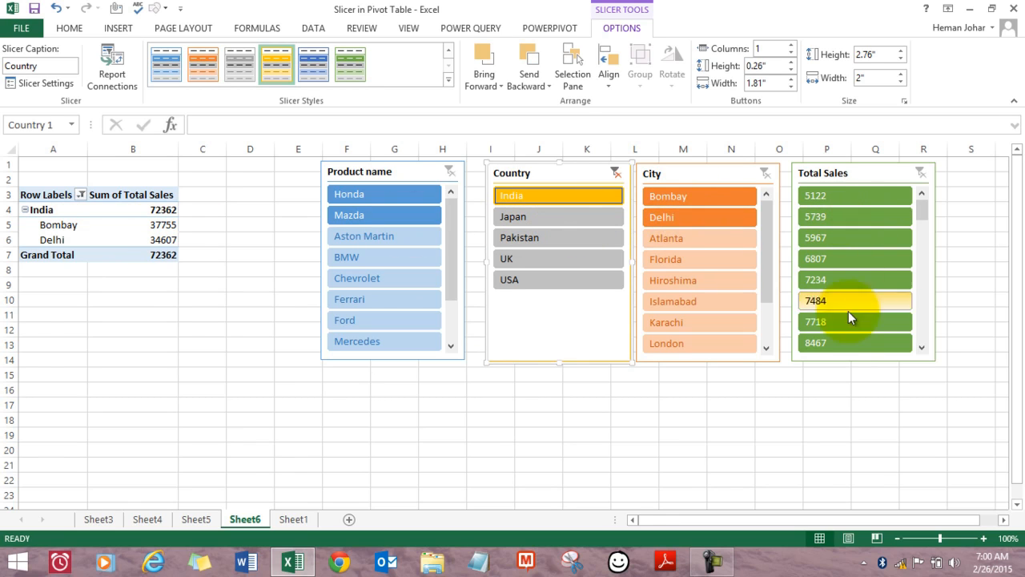
left_click(349, 213, "ctrl")
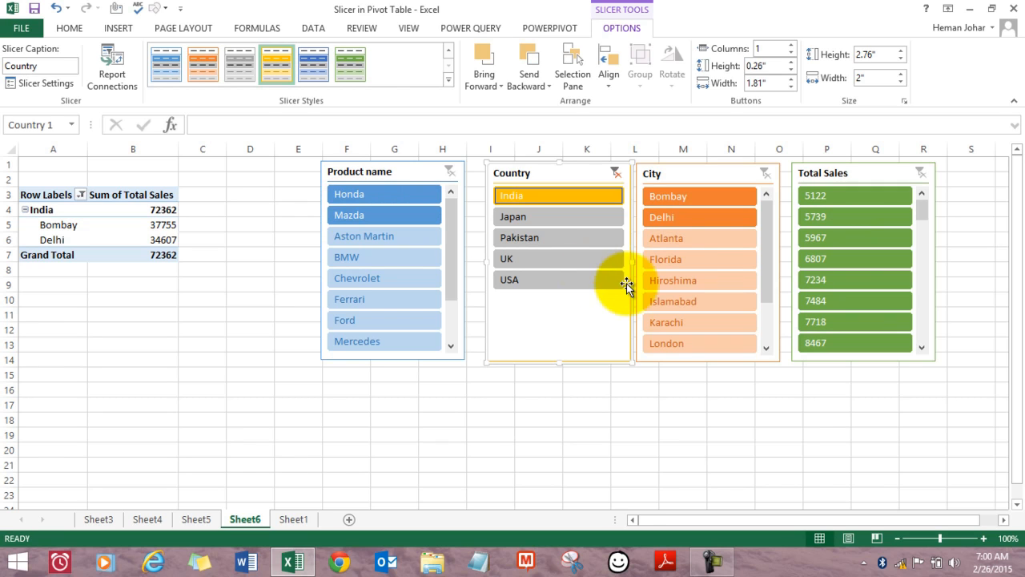
- Clear the Country filter, and try out the Total Sales slicer by filtering to 5122 and clearing it again
left_click(618, 175)
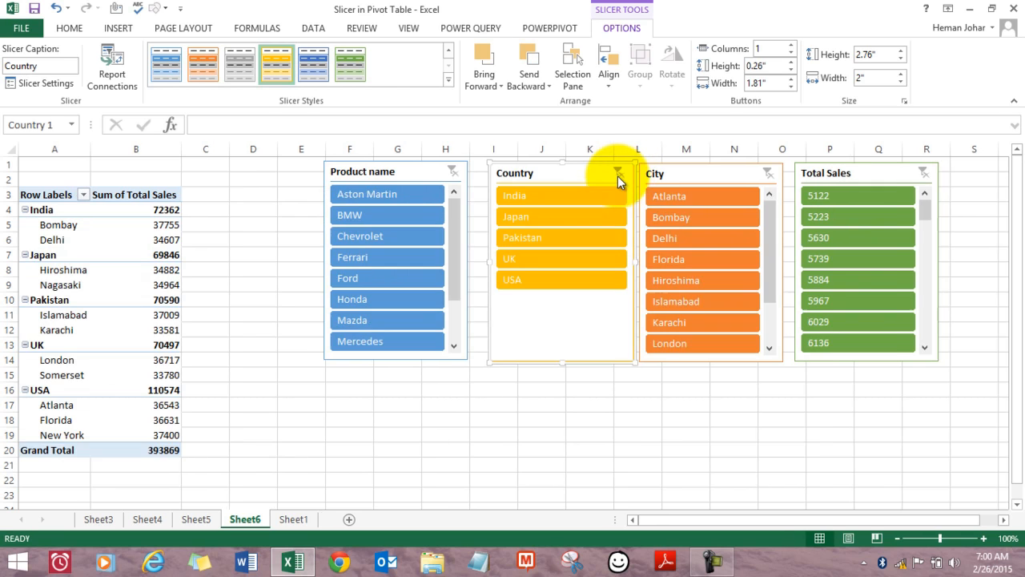
left_click(835, 199)
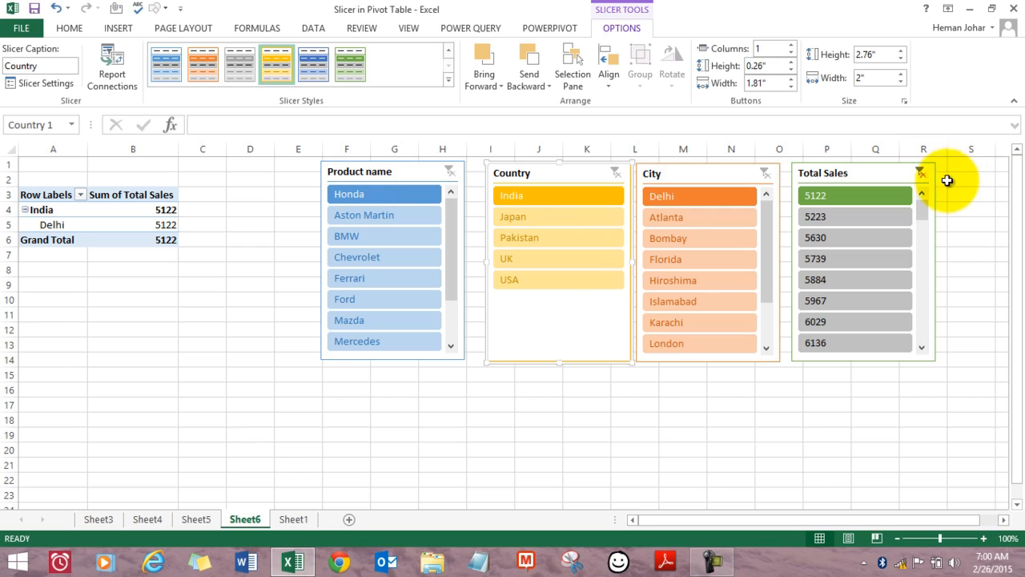
left_click(923, 174)
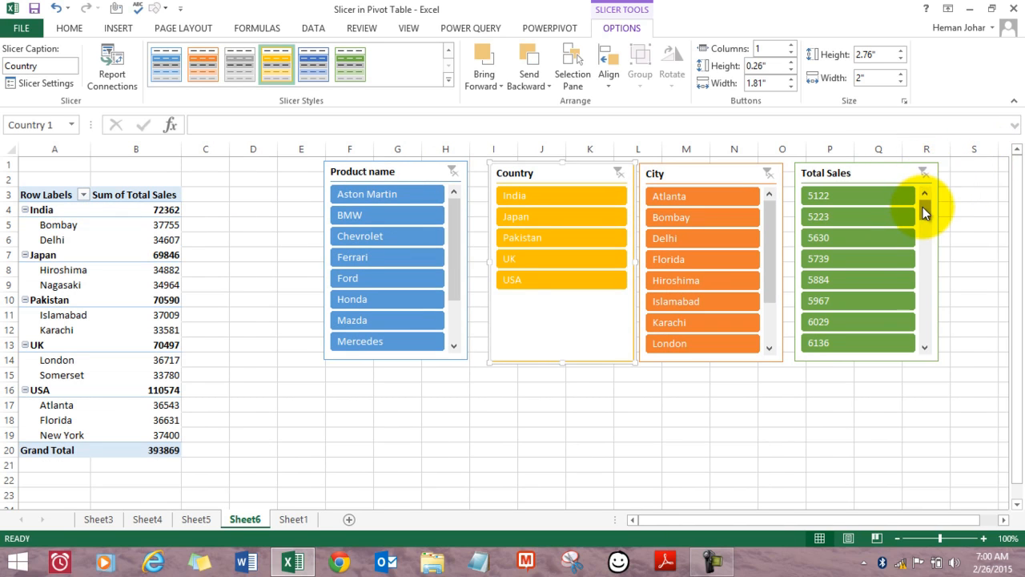
- Extend the Total Sales slicer downward to a height of about 4.47" to show more of its items
left_click_drag(923, 207, 927, 275)
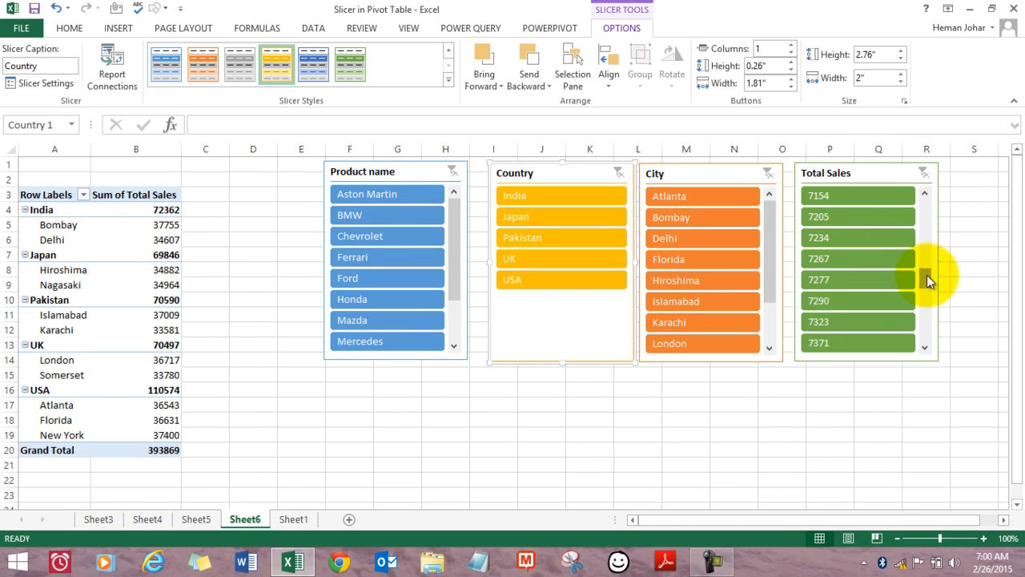
left_click(865, 362)
left_click_drag(865, 363, 865, 483)
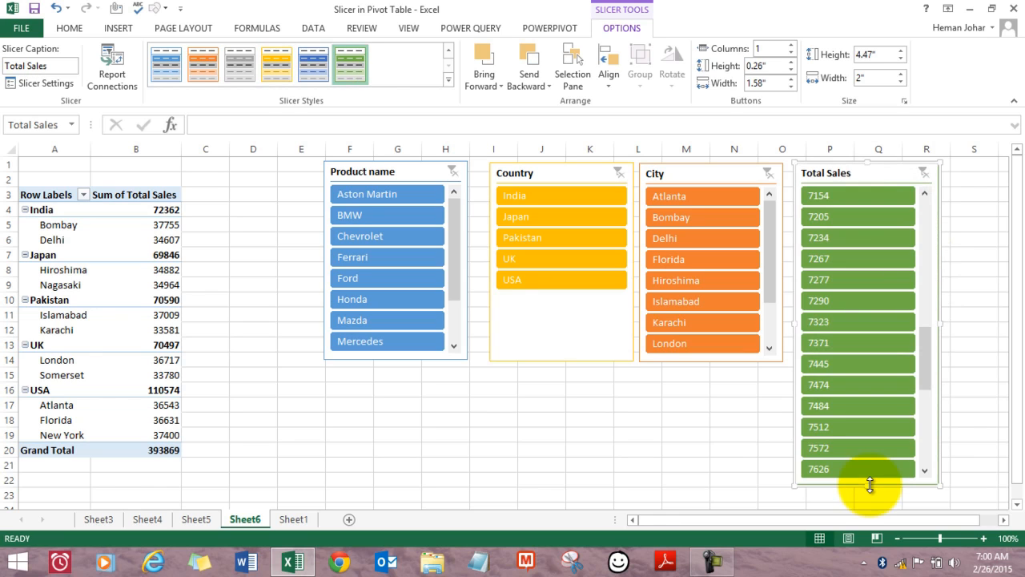
- Lengthen the City and Product name slicers so all their items fit without scrolling, leaving the City slicer unfiltered
left_click(703, 363)
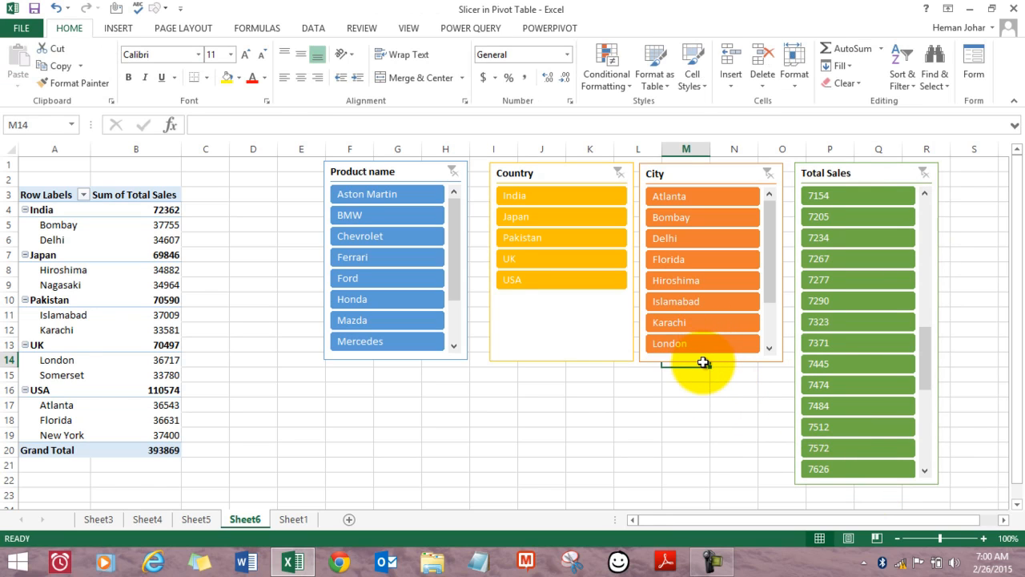
left_click(755, 349)
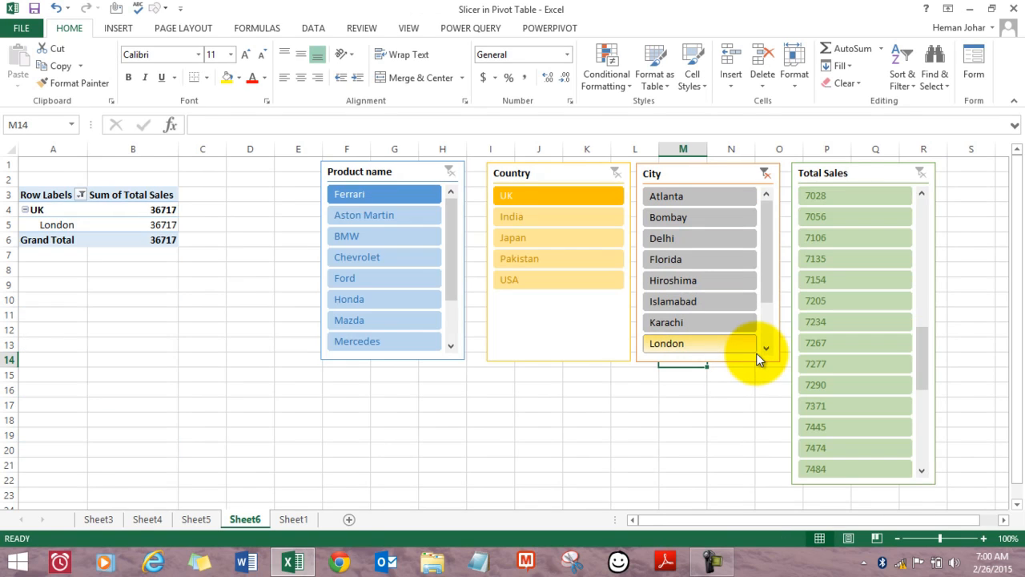
left_click(710, 361)
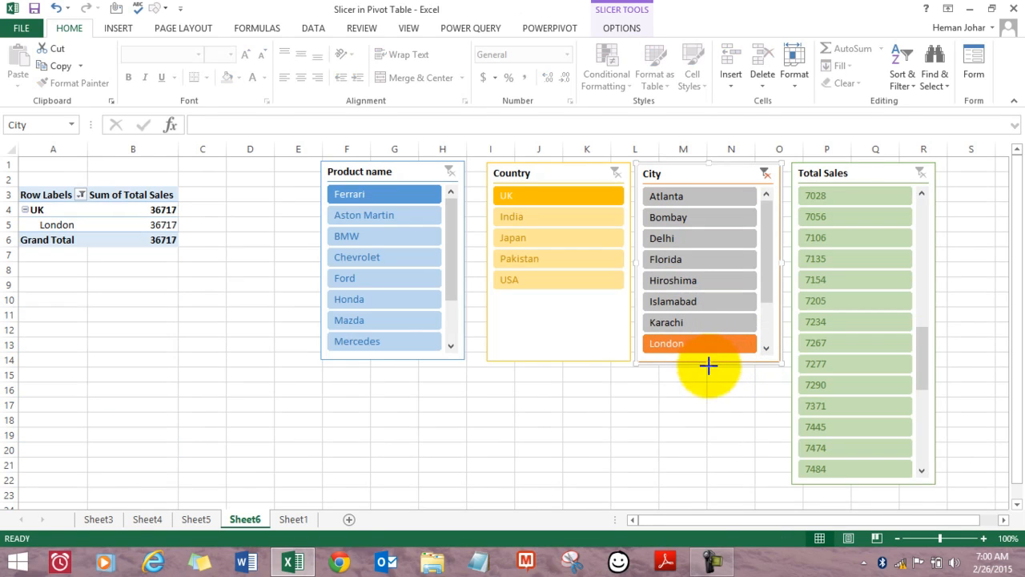
left_click_drag(710, 366, 720, 476)
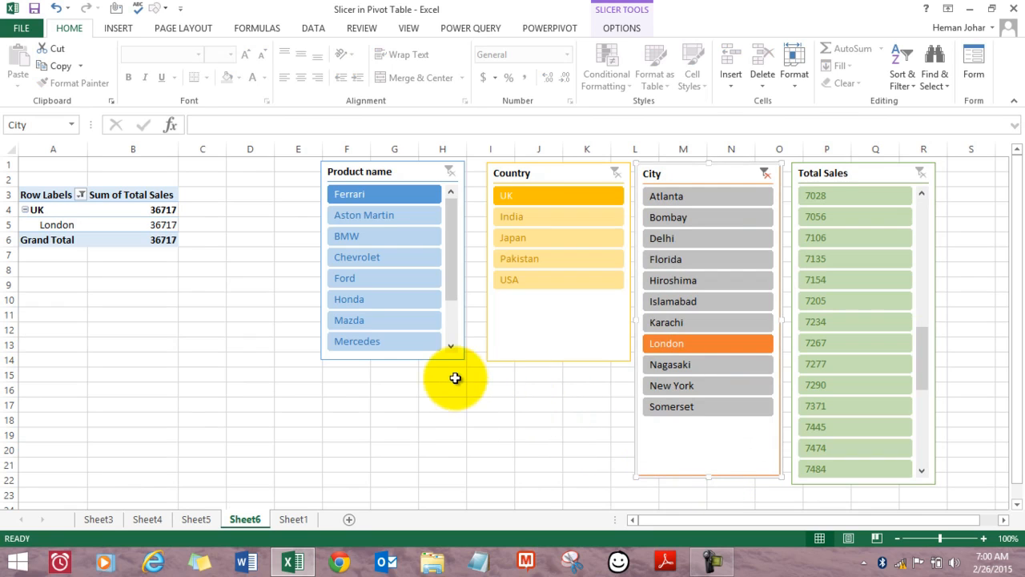
left_click(410, 358)
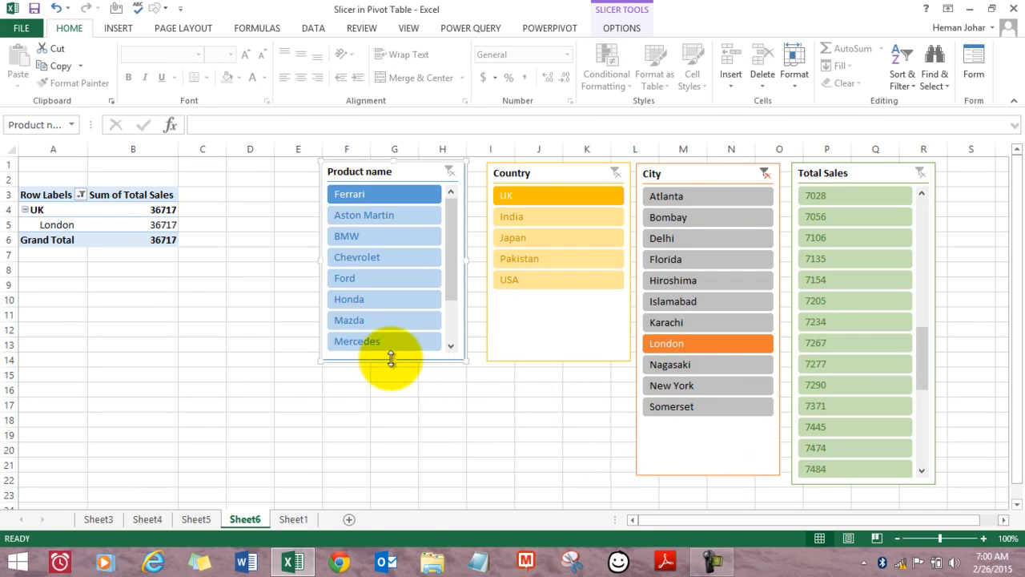
left_click_drag(390, 374, 403, 486)
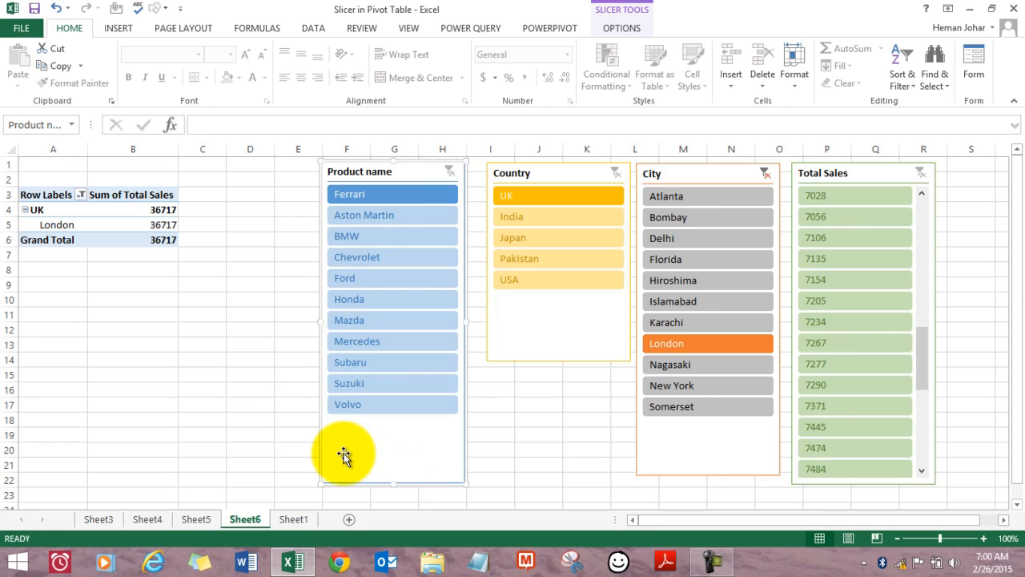
left_click(767, 174)
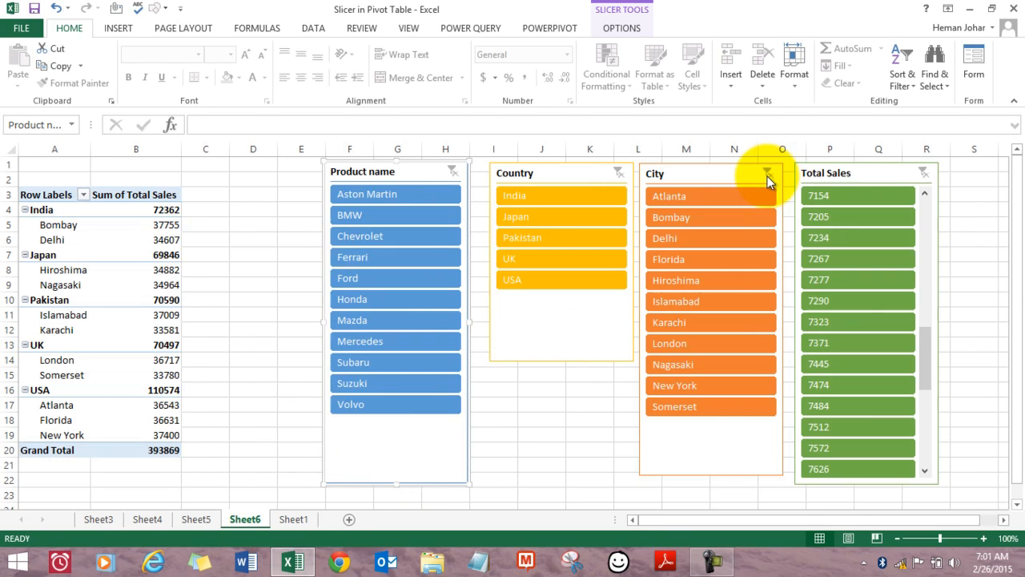
- Filter the pivot table to Volvo with the Product name slicer and look over the source data on Sheet1
left_click(365, 406)
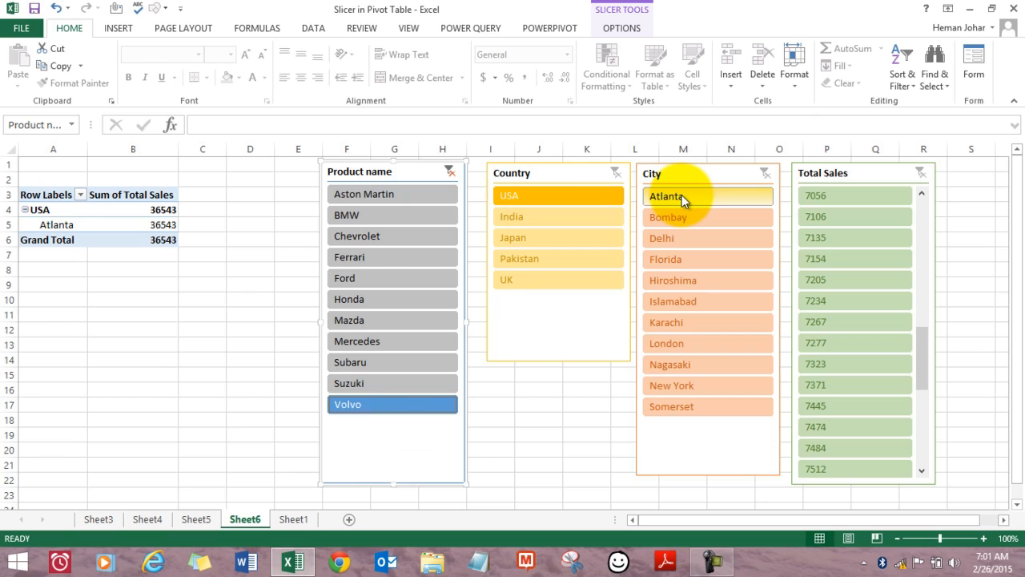
left_click_drag(927, 342, 904, 162)
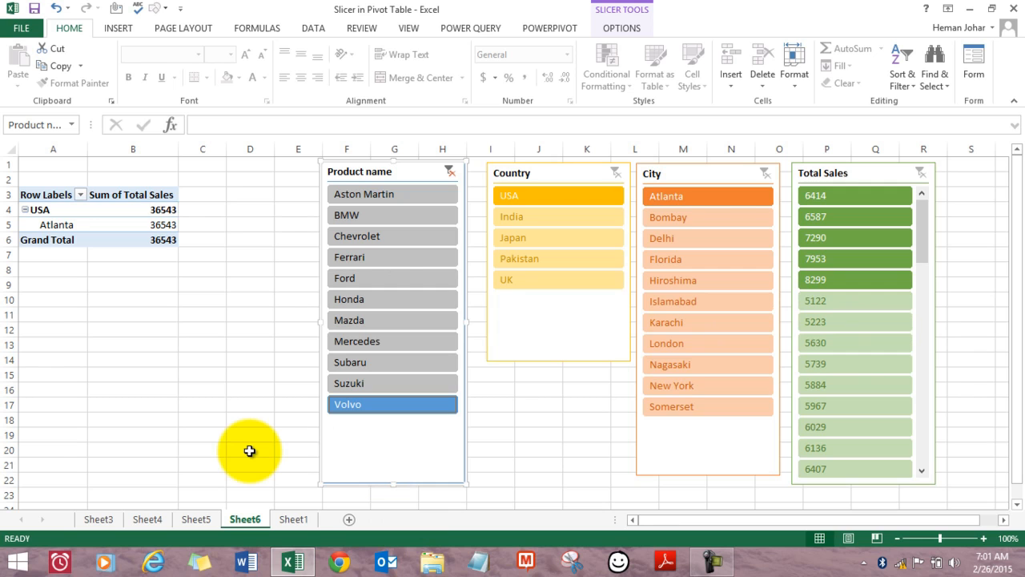
left_click(293, 527)
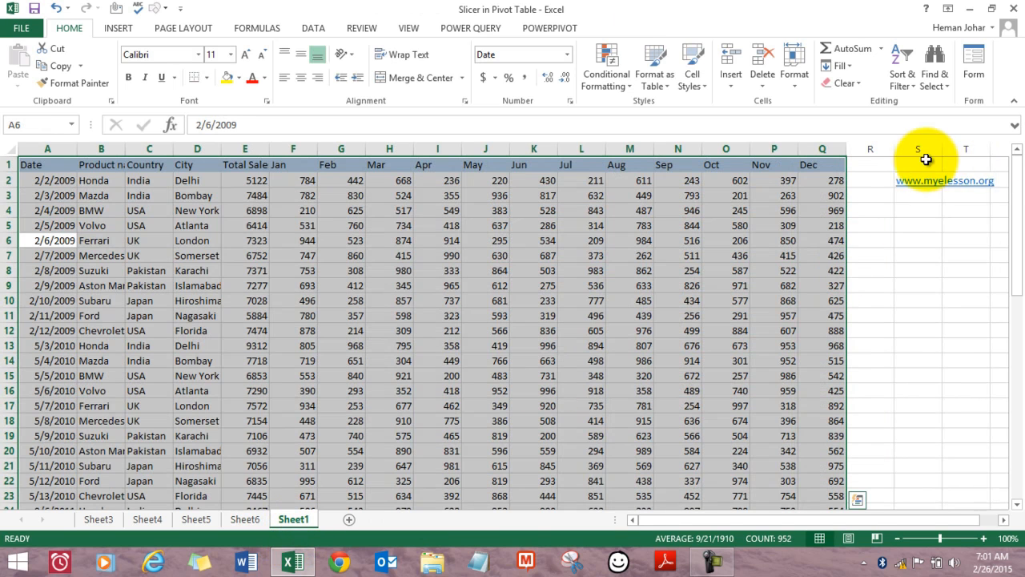
left_click(245, 525)
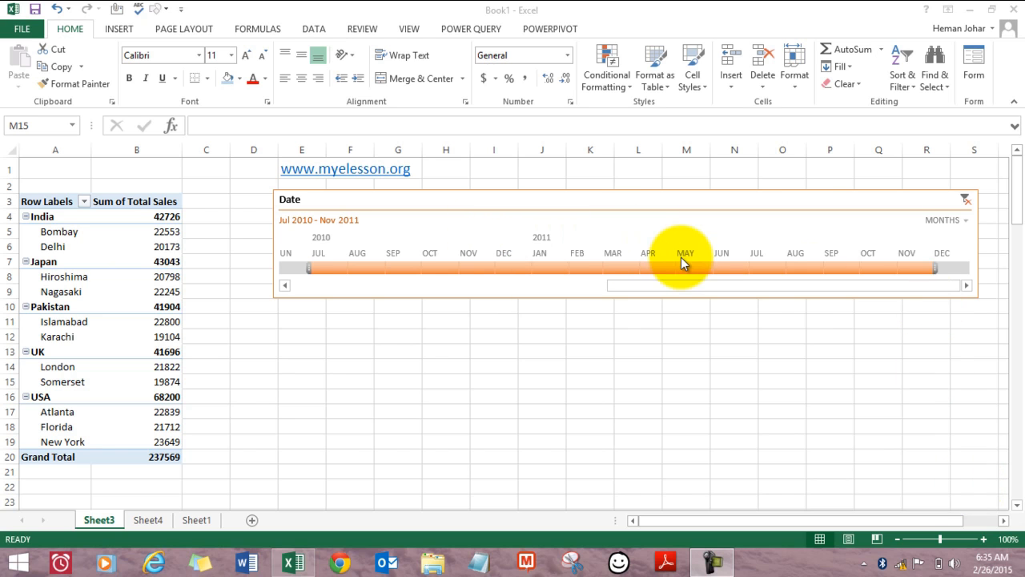
- Examine the earlier months on the Date timeline beside the pivot table in the Book1 workbook
left_click(638, 293)
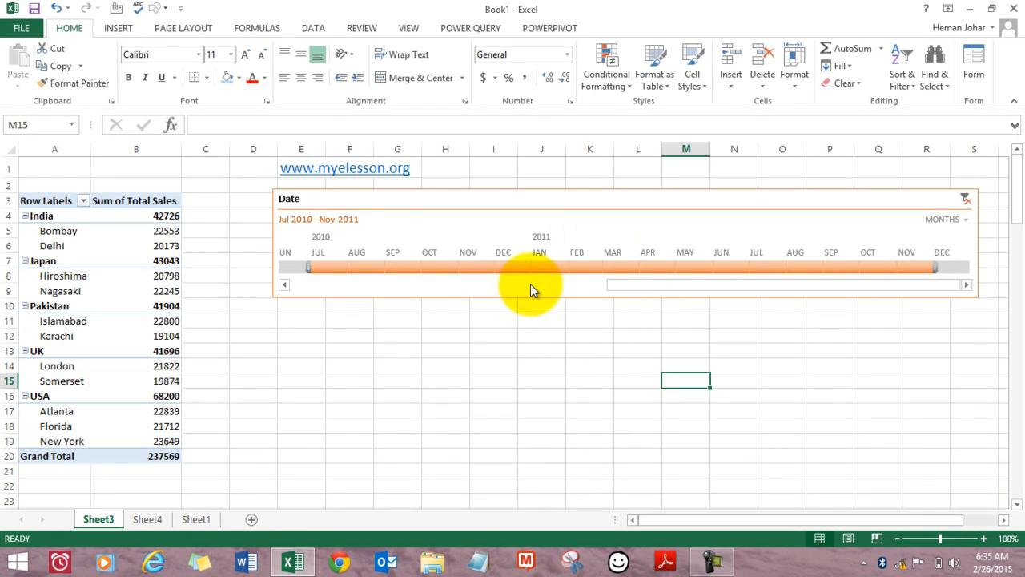
left_click_drag(623, 287, 585, 283)
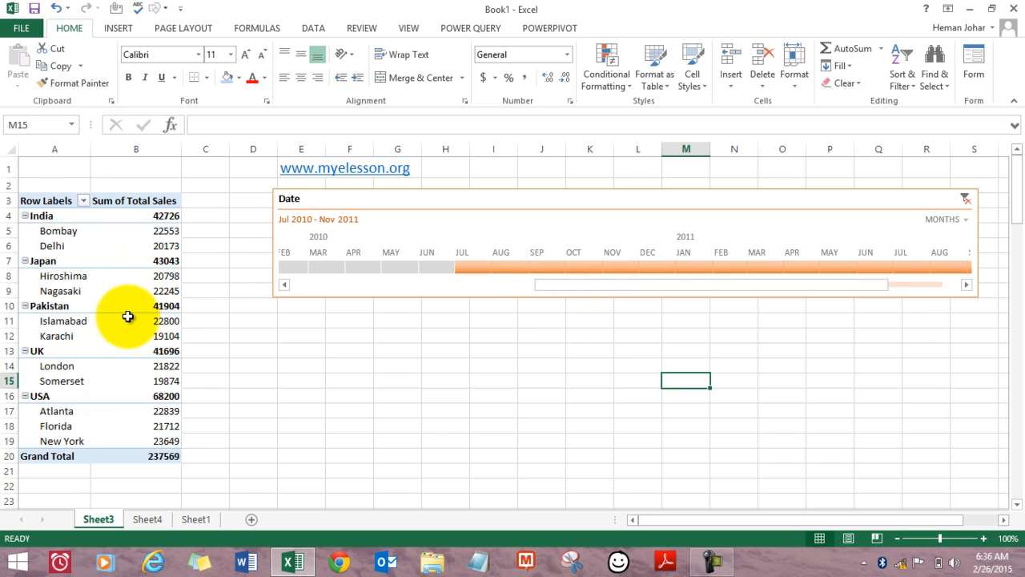
- Switch the Date timeline from months to quarters, set it to years, and filter the pivot table to 2009
mouse_move(128, 316)
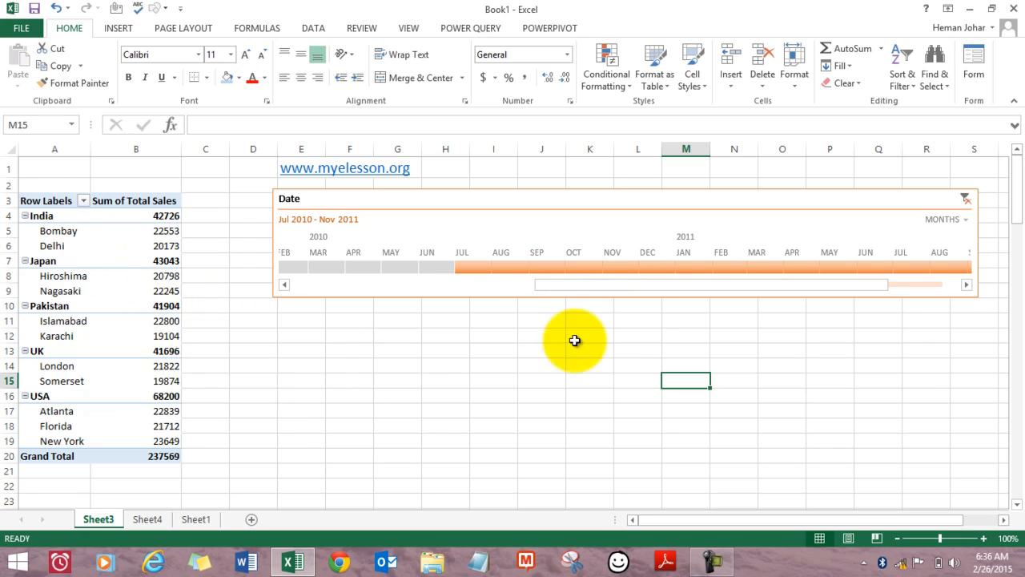
left_click(966, 219)
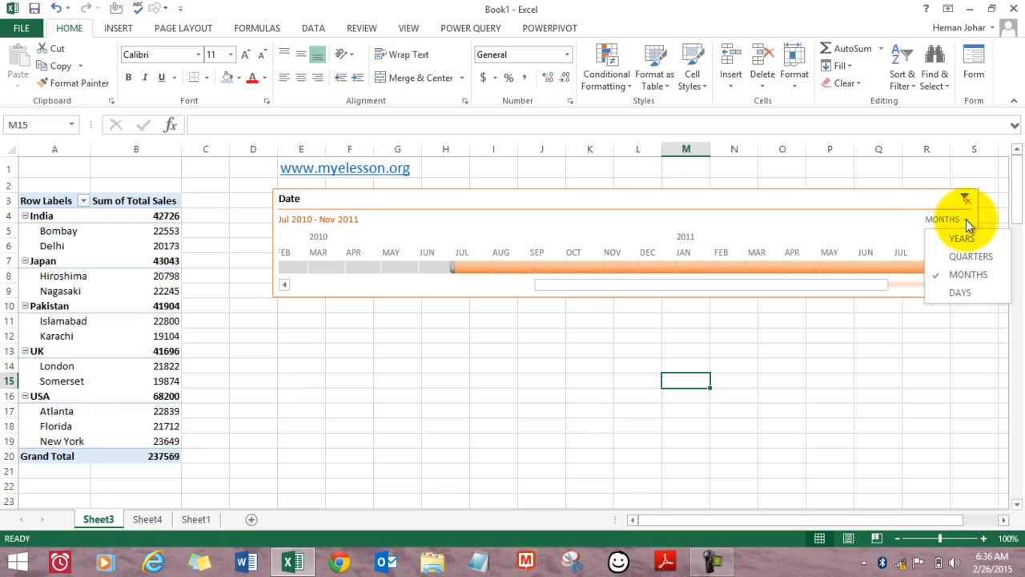
left_click(972, 258)
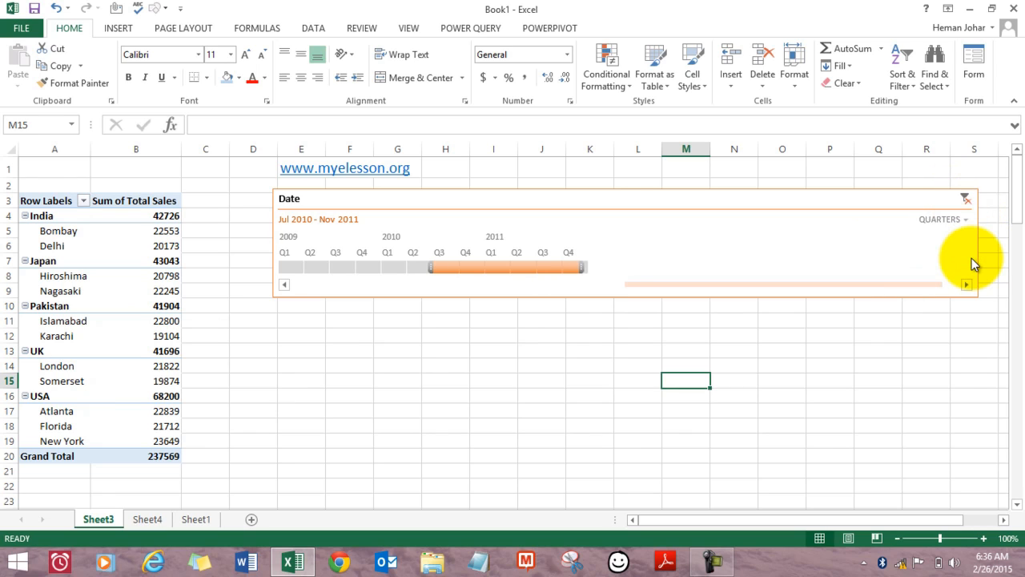
left_click(965, 218)
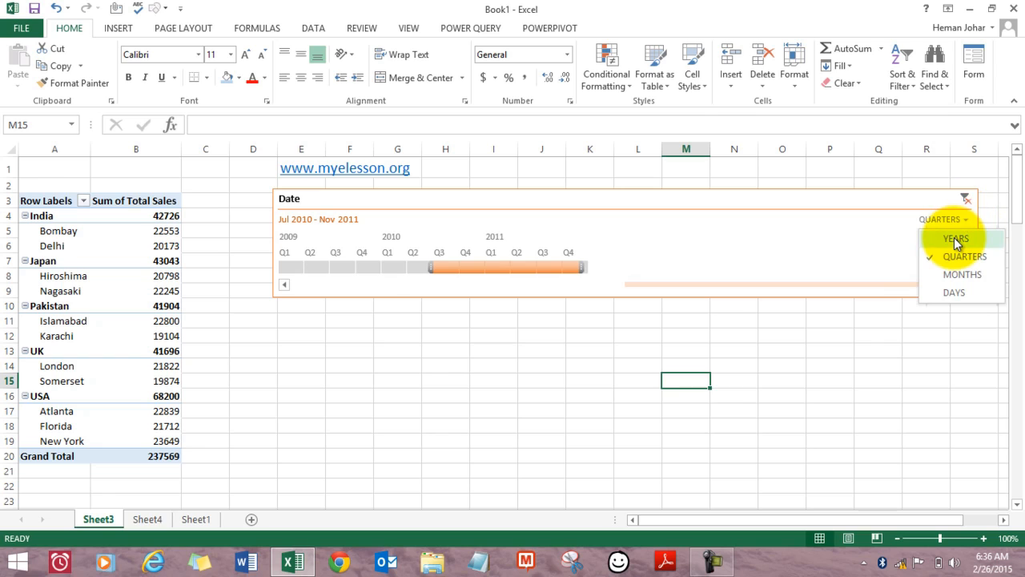
left_click(955, 237)
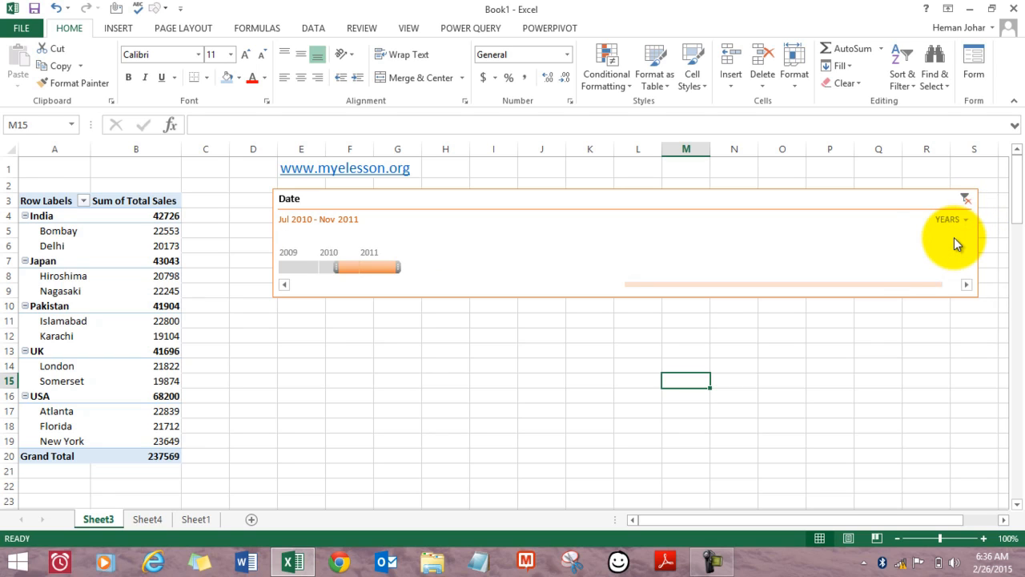
left_click(287, 267)
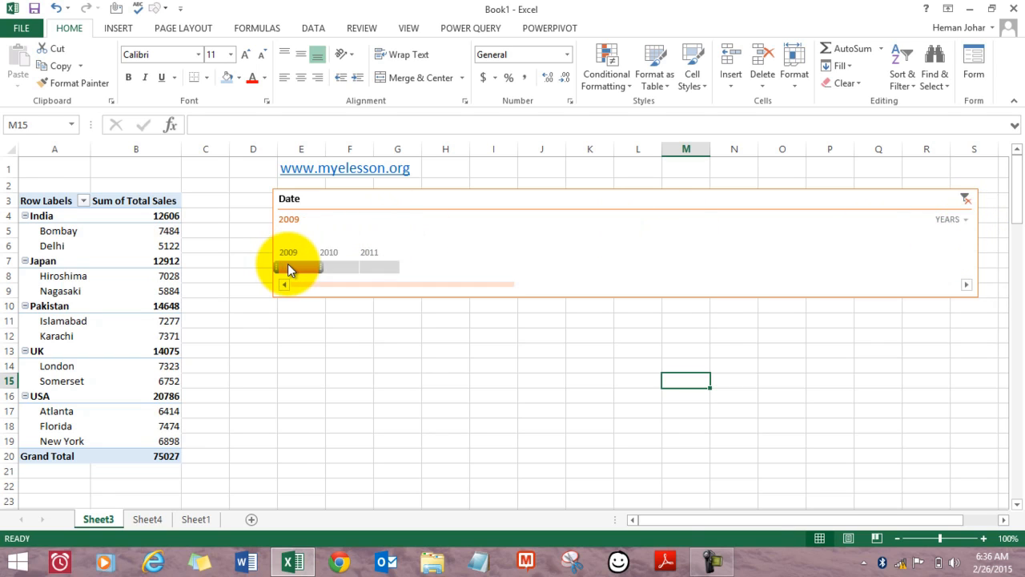
mouse_move(287, 267)
left_mouse_down()
mouse_move(376, 268)
mouse_move(288, 269)
mouse_move(298, 271)
left_mouse_up()
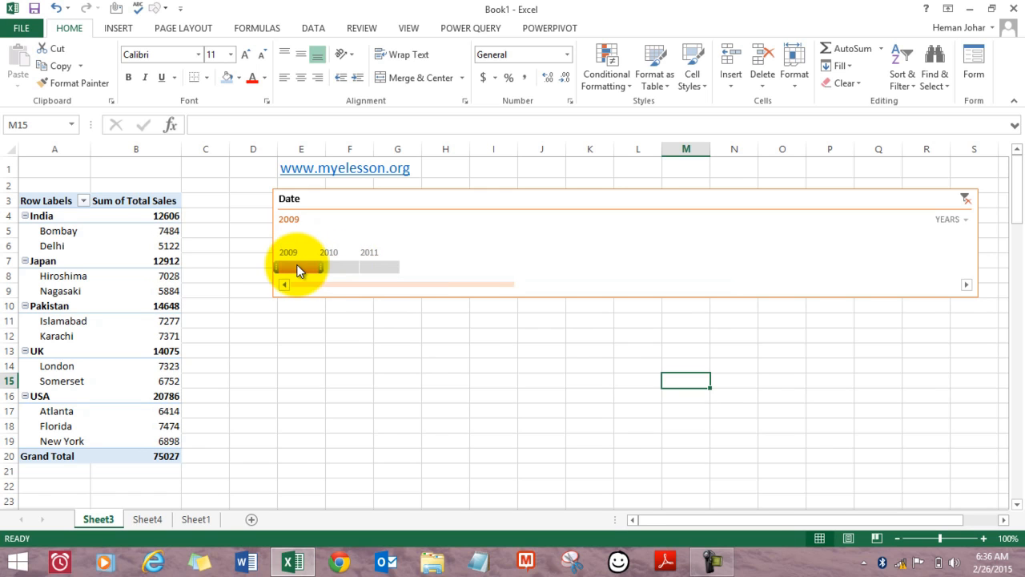
- Create a pivot table on a new worksheet from the whole data range on Sheet1
left_click(200, 519)
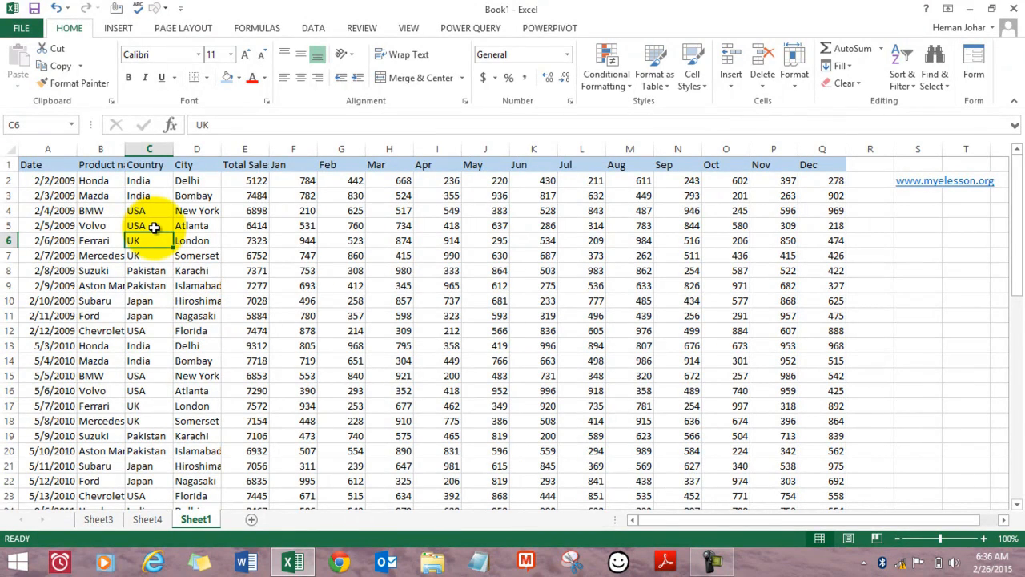
key("ctrl+a")
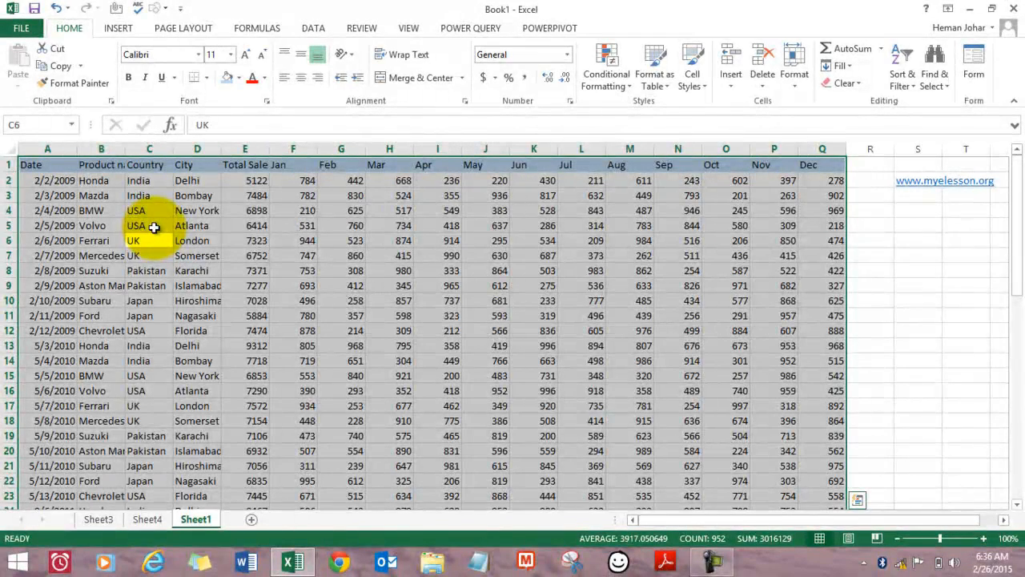
key("alt")
key("n")
key("v")
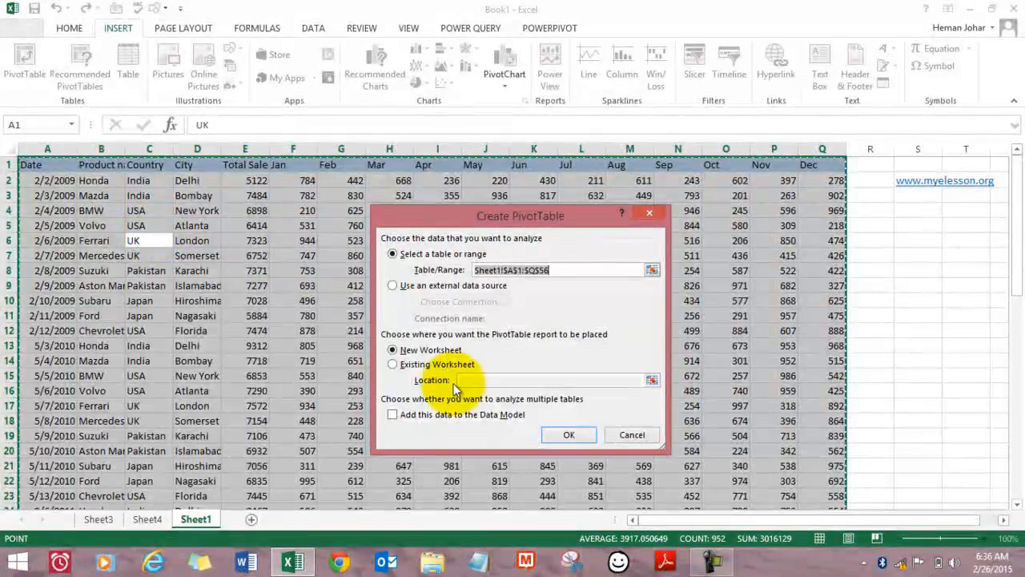
left_click(561, 434)
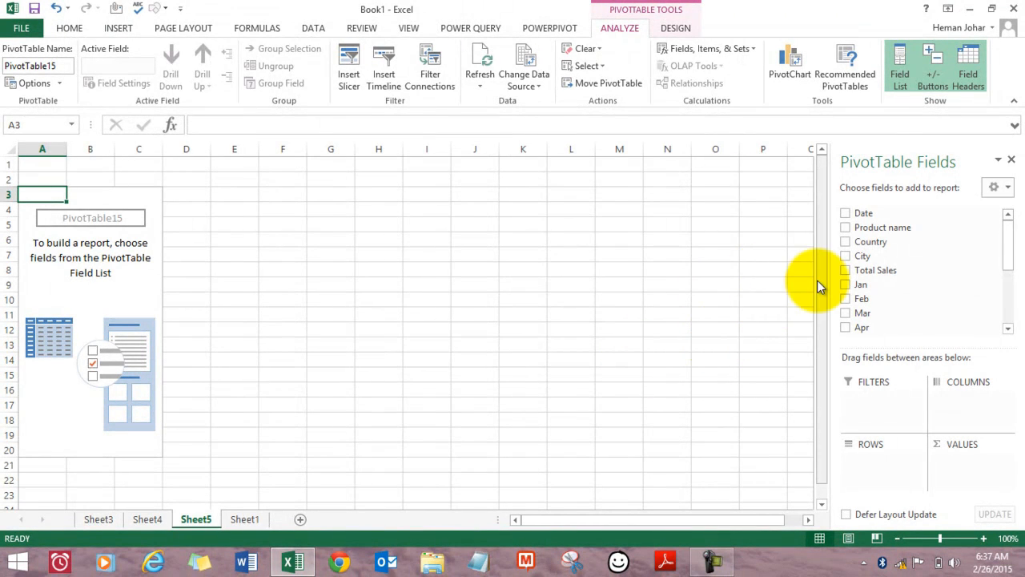
- Build the new pivot table with Country and City as rows and the sum of Total Sales as values
left_click_drag(843, 239, 867, 444)
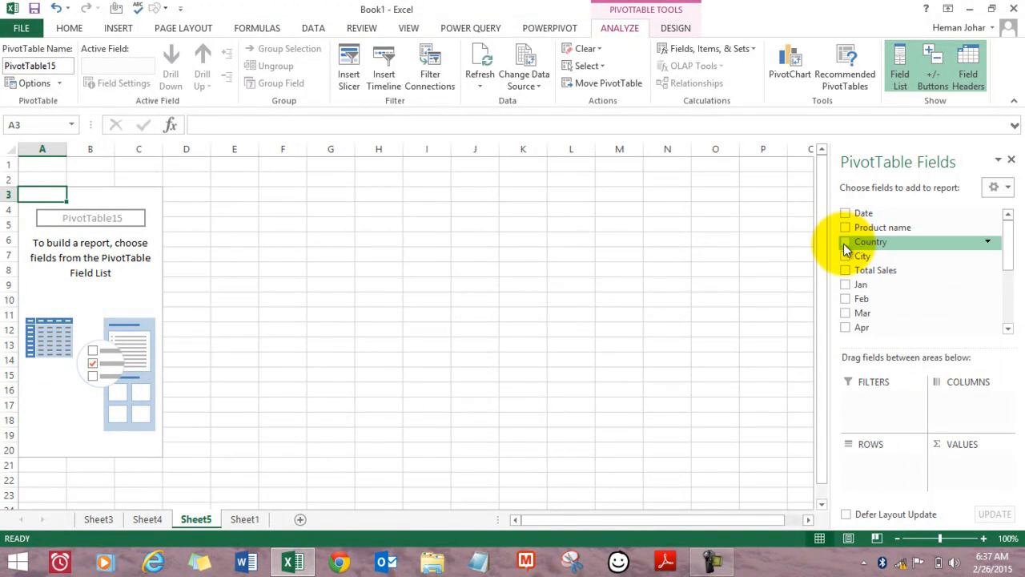
left_click_drag(843, 244, 869, 461)
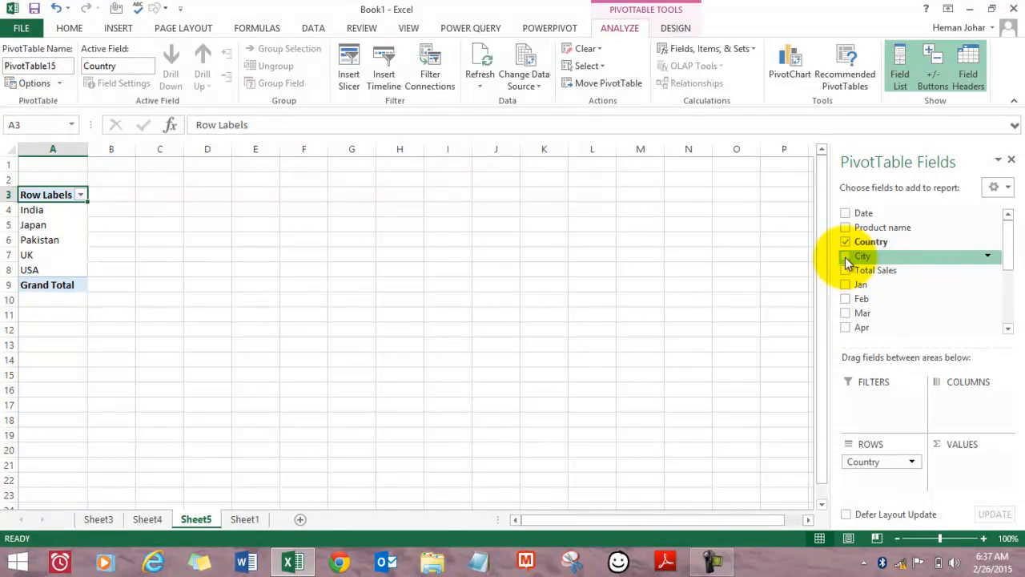
mouse_move(845, 257)
left_mouse_down()
mouse_move(875, 506)
mouse_move(866, 489)
left_mouse_up()
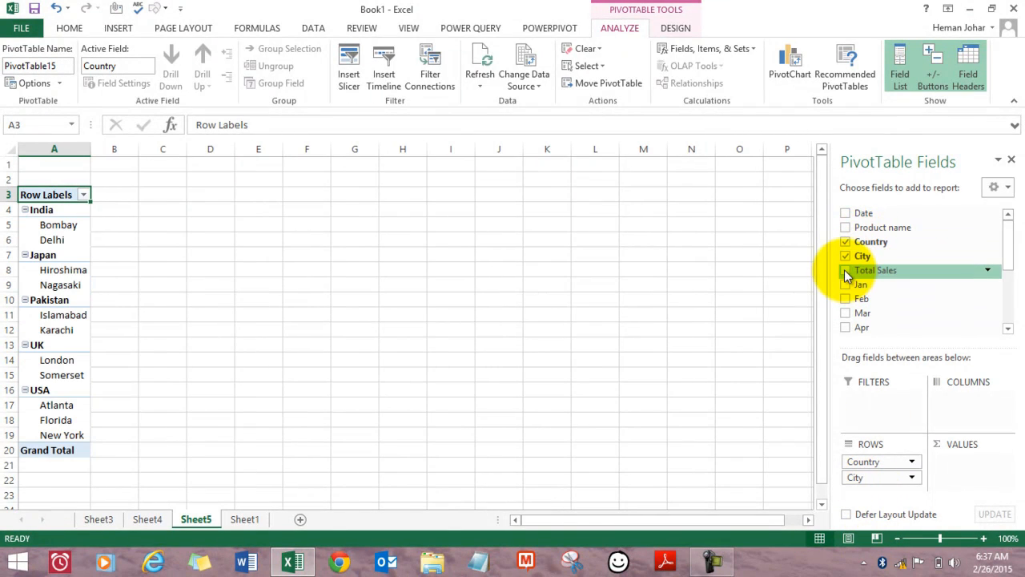
left_click_drag(857, 272, 954, 486)
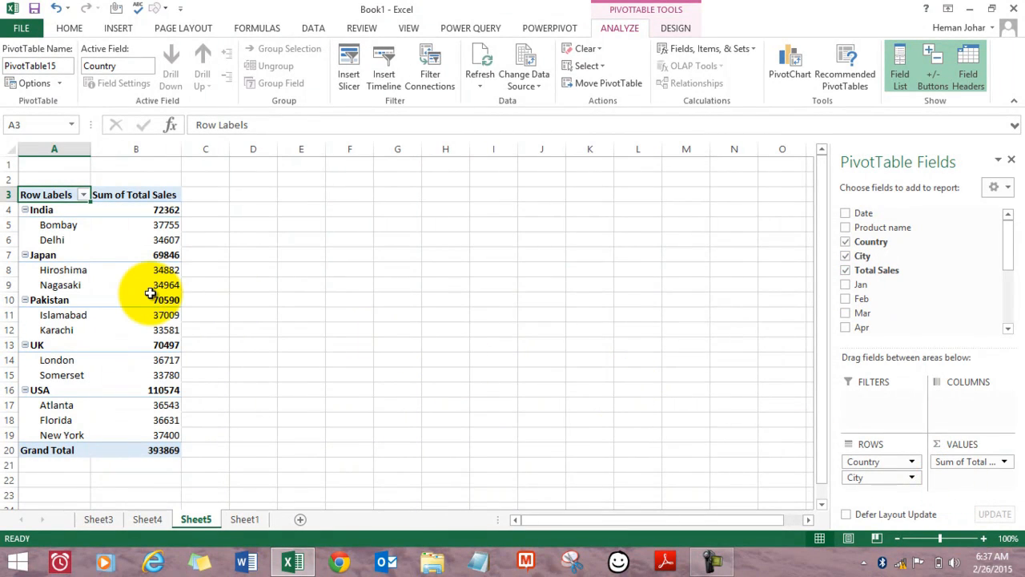
mouse_move(151, 293)
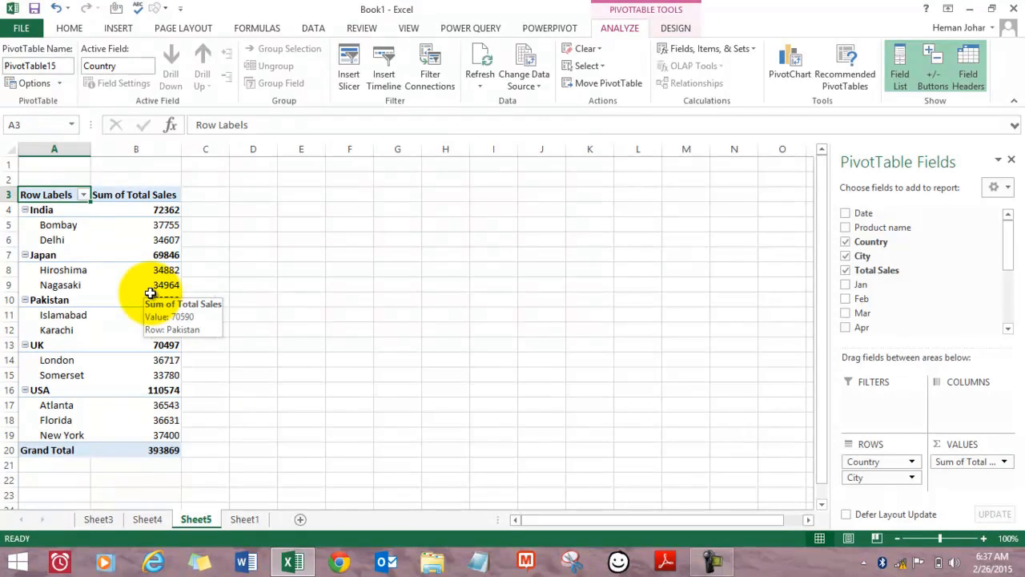
- Add the Date field to the pivot table and place it as a report filter
left_click(144, 249)
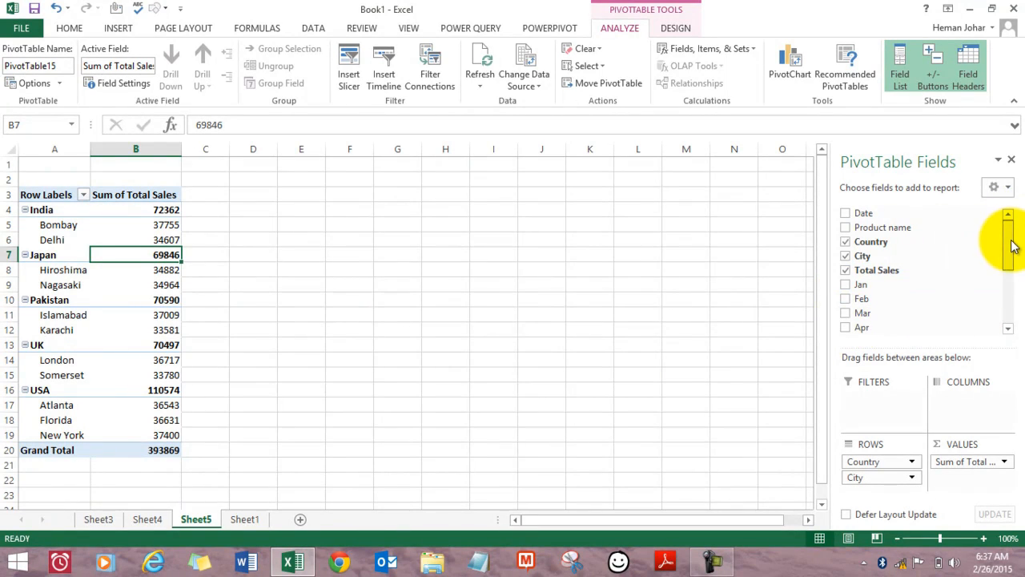
scroll(1011, 248, "down", 1)
left_click(846, 242)
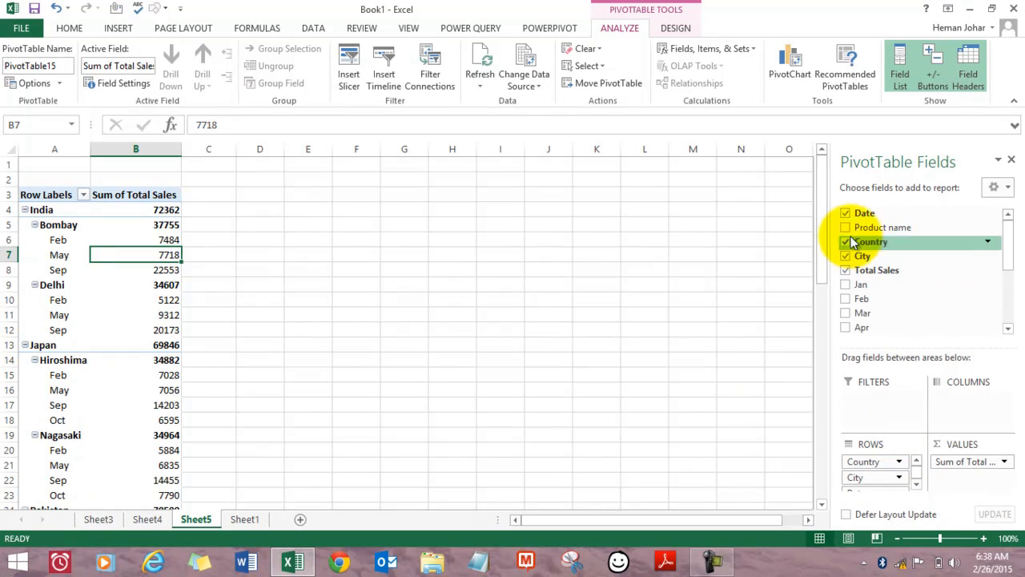
left_click_drag(850, 214, 859, 401)
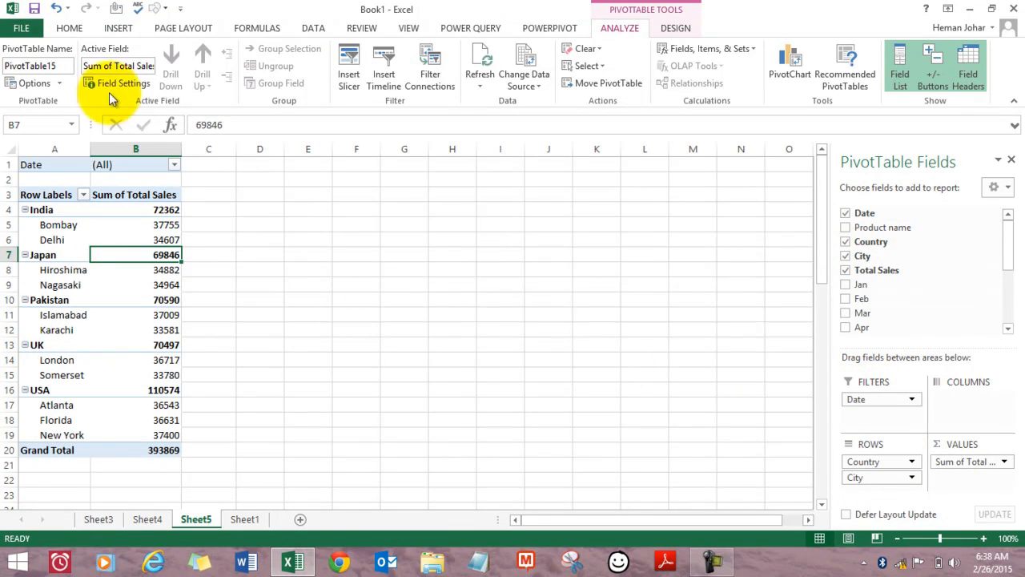
- Filter the pivot table to Jan with the Date report filter
left_click(175, 165)
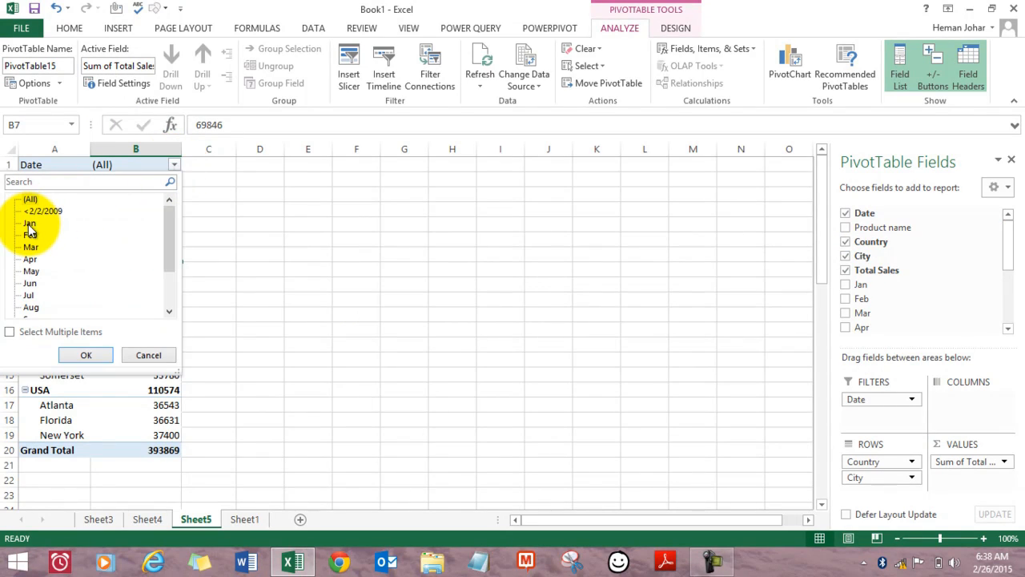
left_click(30, 224)
left_click(86, 355)
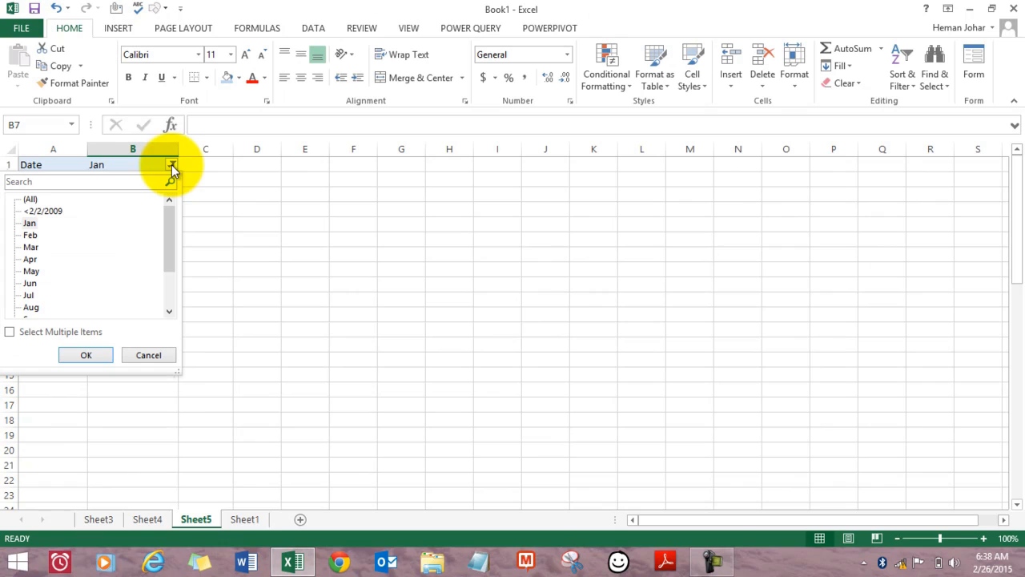
- Filter the Sheet5 pivot table's Date field to Mar
left_click(31, 247)
left_click(86, 354)
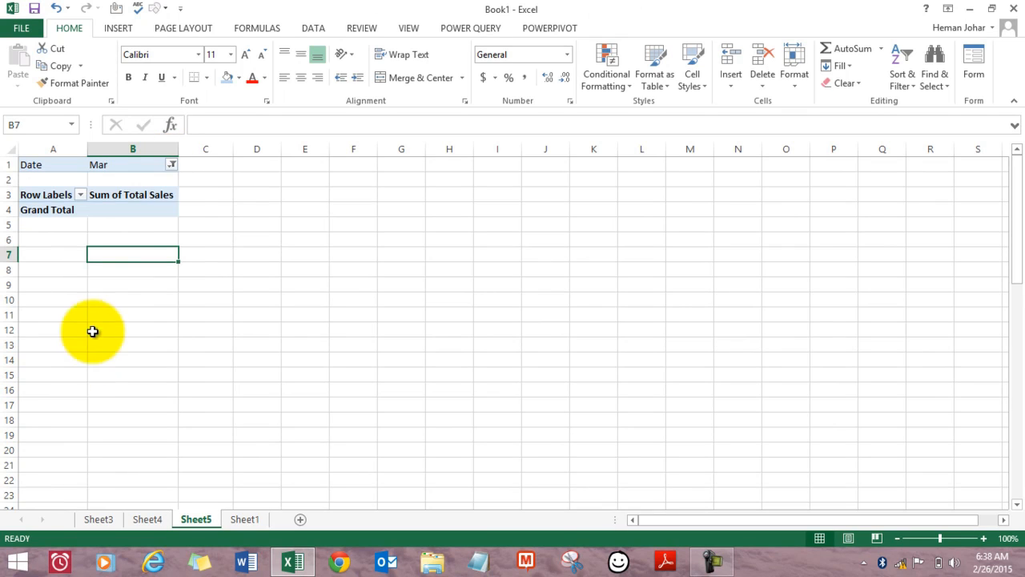
left_click(173, 164)
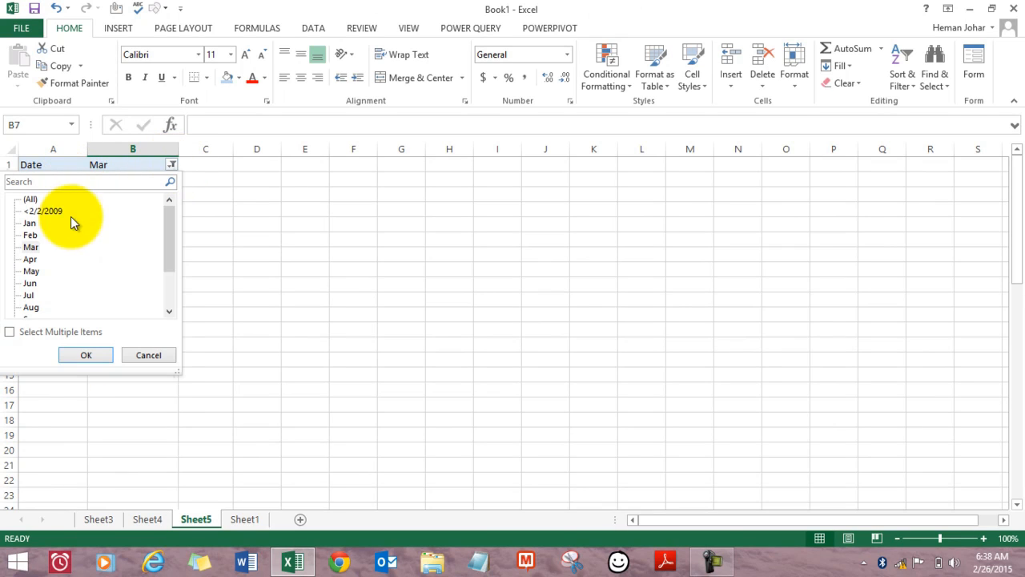
left_click(234, 216)
- Undo the last two Date filter changes on the Sheet5 pivot table
key("ctrl+z")
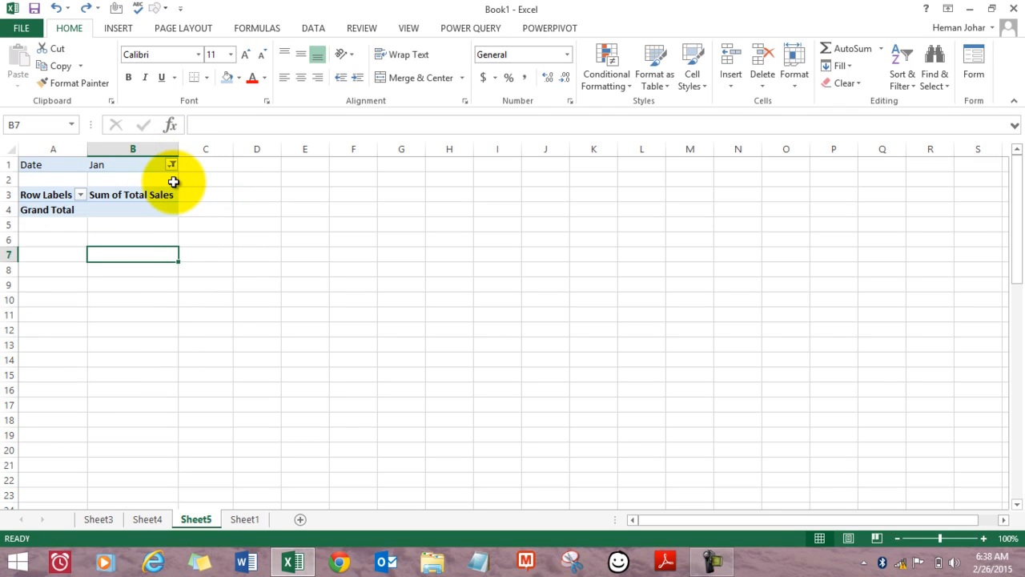
key("ctrl+z")
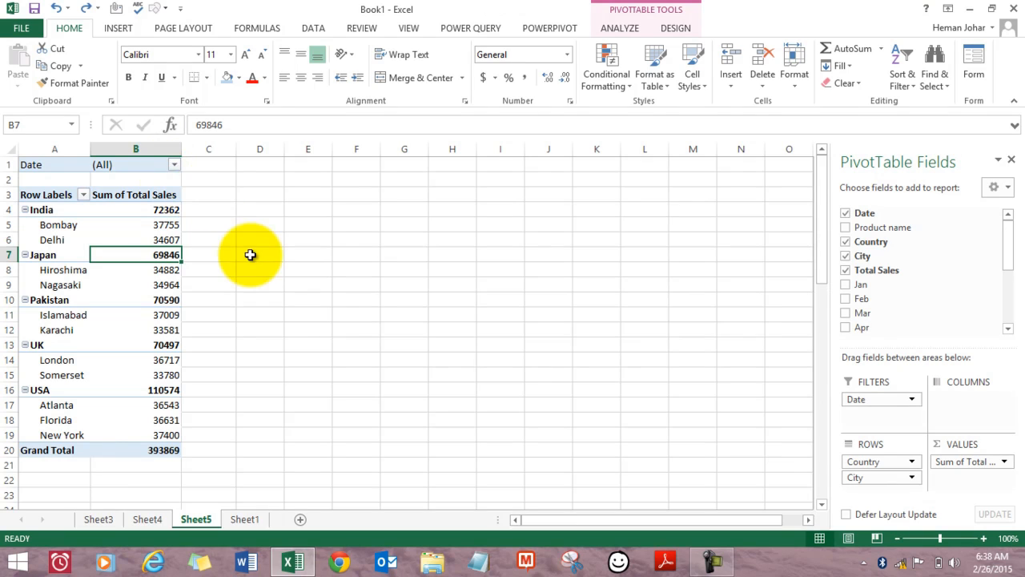
- Clear the Date timeline's filter on Sheet3 and remove that timeline
left_click(245, 520)
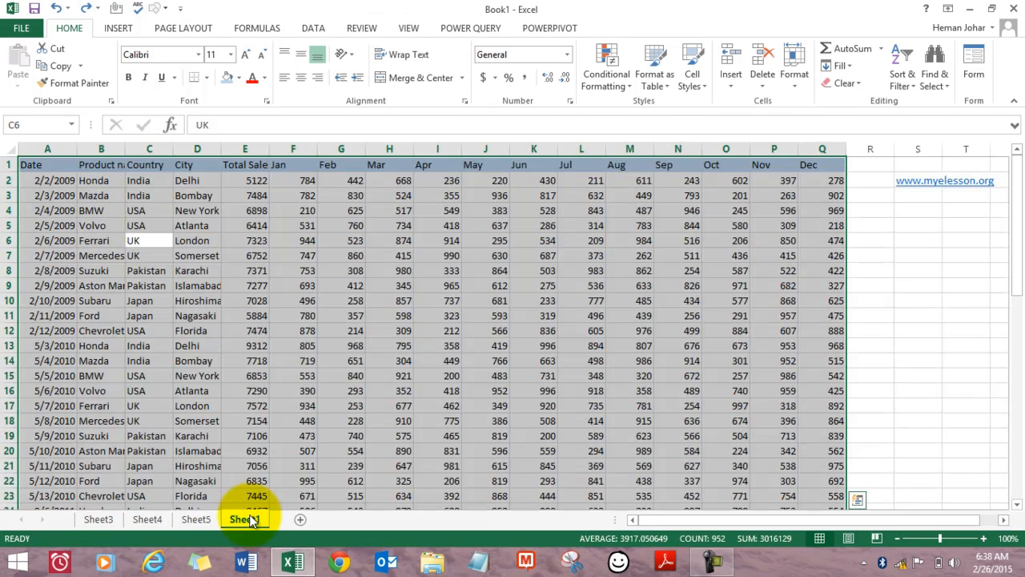
left_click(156, 518)
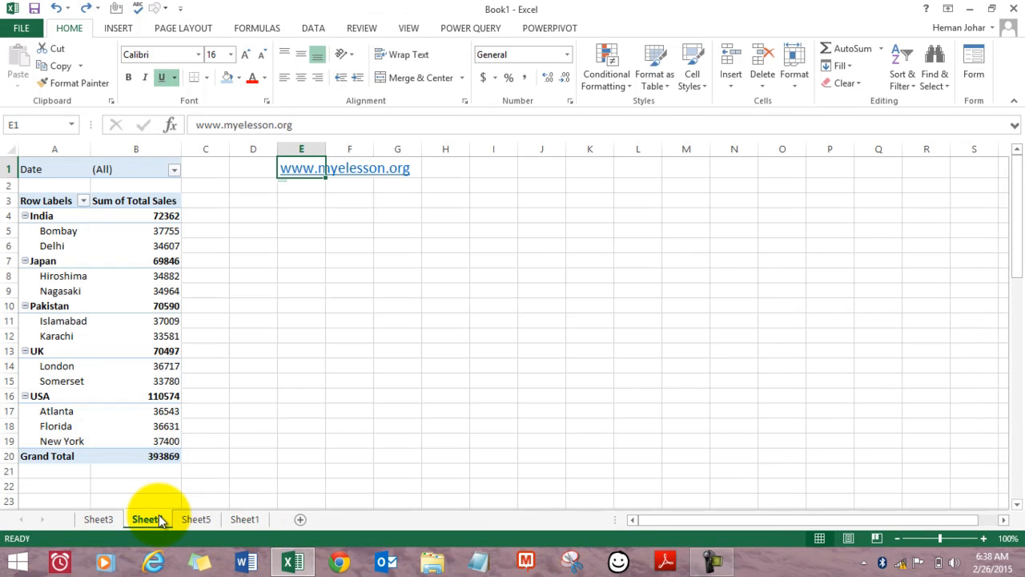
left_click(96, 519)
left_click(329, 441)
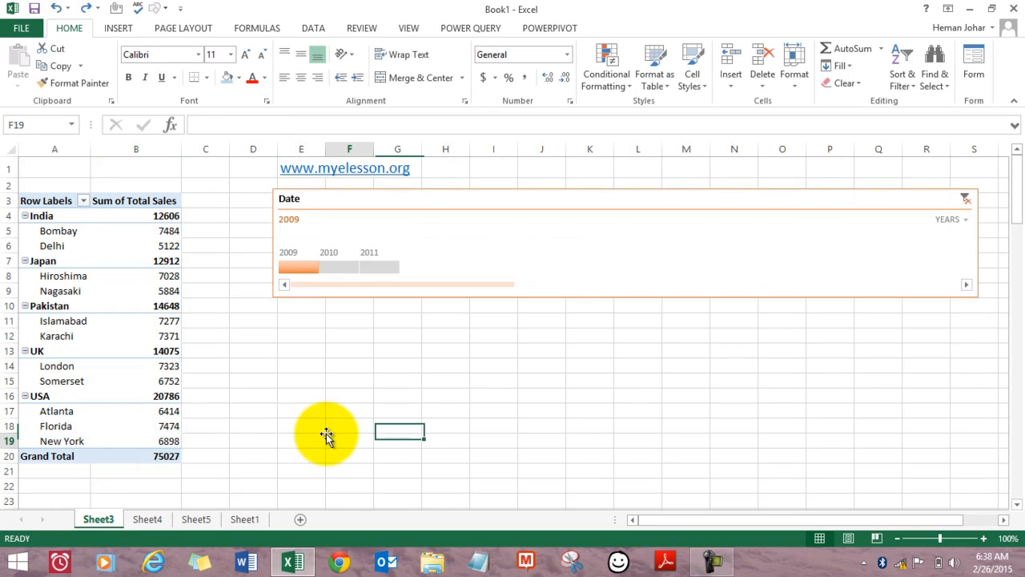
left_click(966, 198)
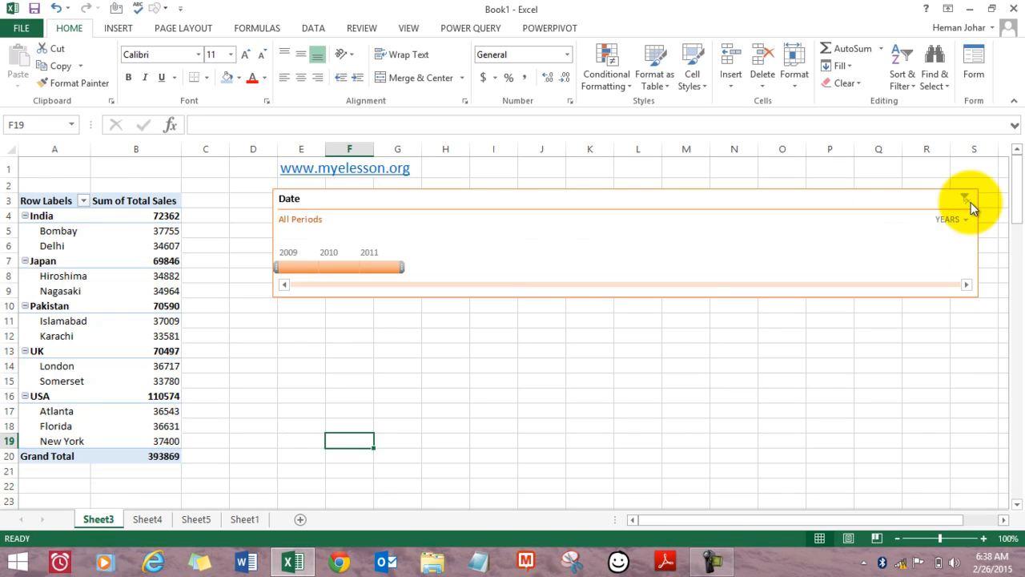
right_click(904, 197)
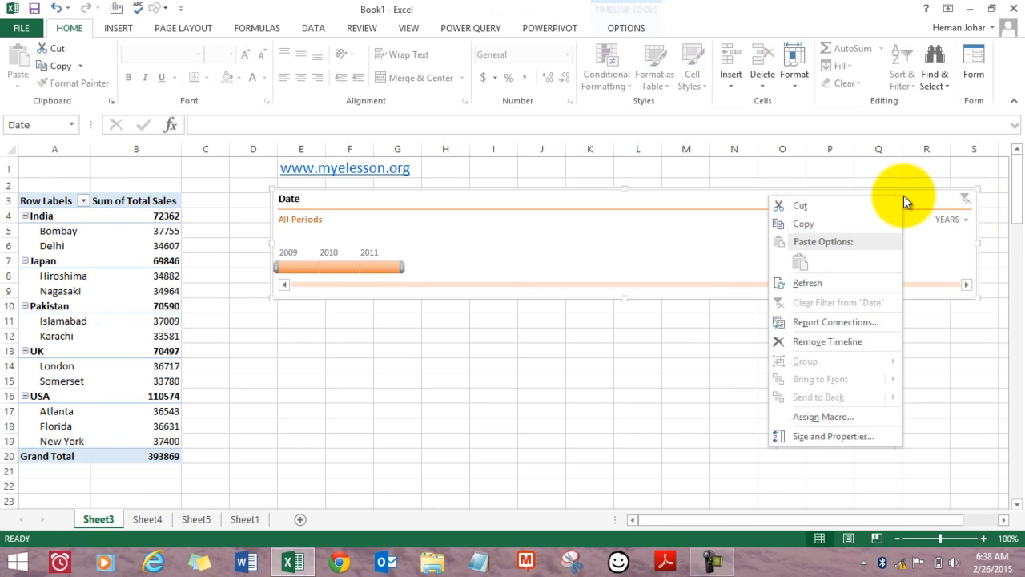
left_click(824, 345)
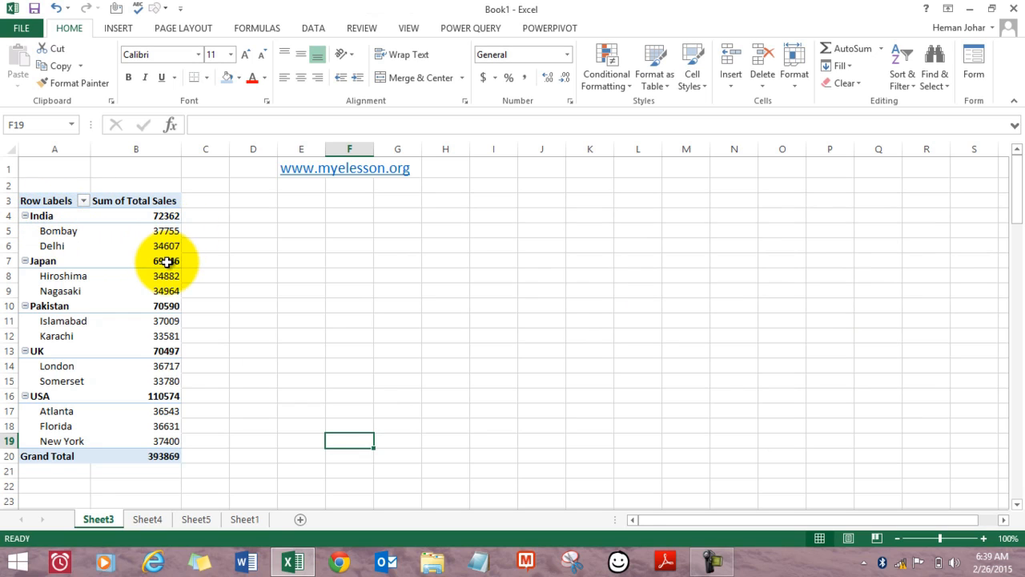
- Insert a timeline for the Date field of the Sheet3 pivot table
left_click(152, 242)
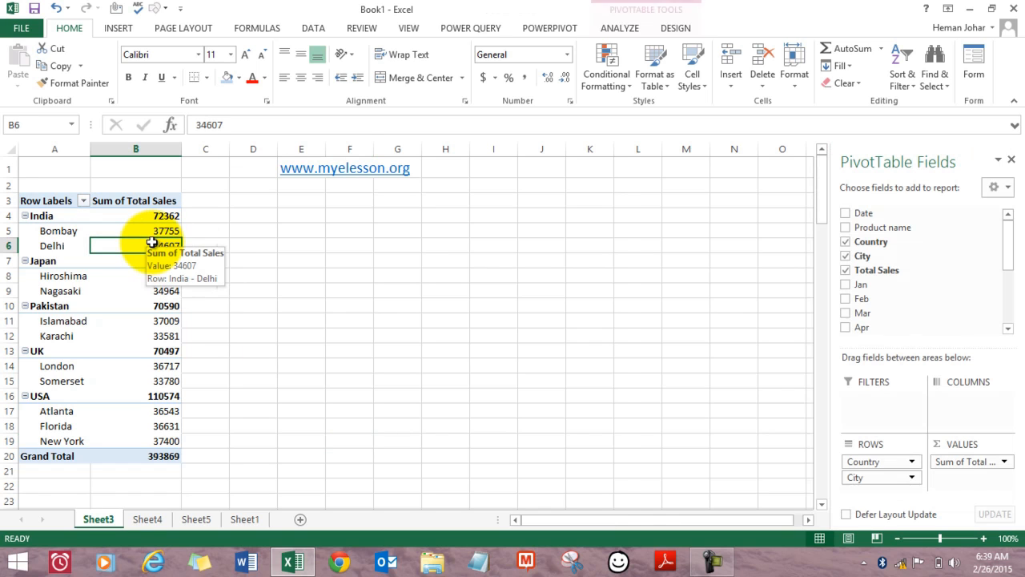
left_click(614, 32)
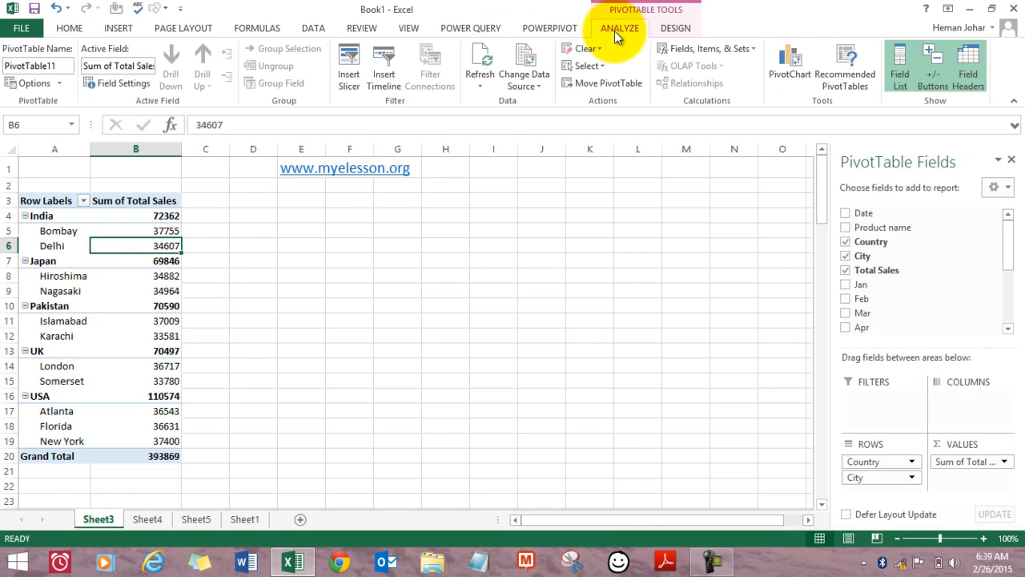
left_click(382, 80)
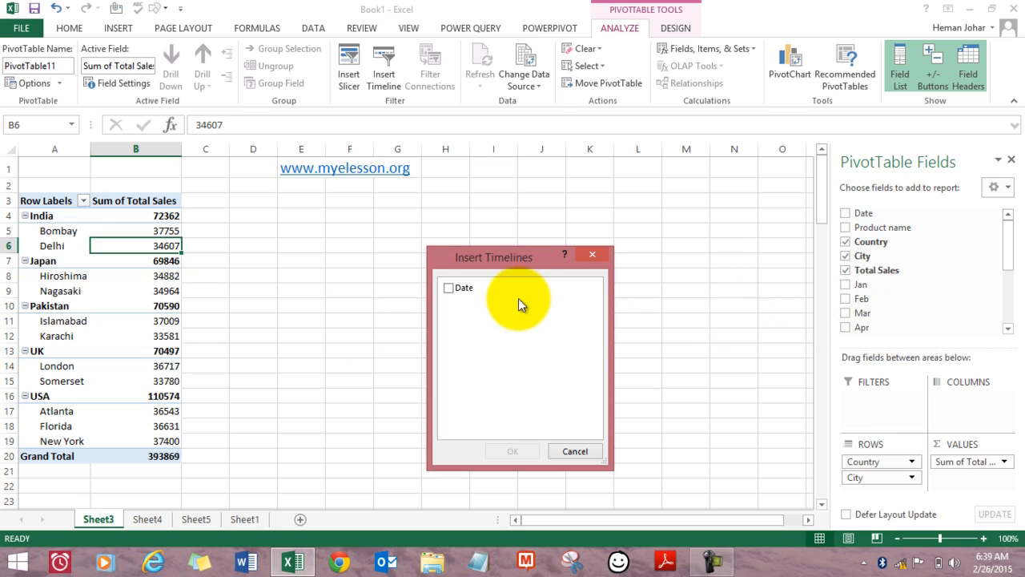
left_click(451, 287)
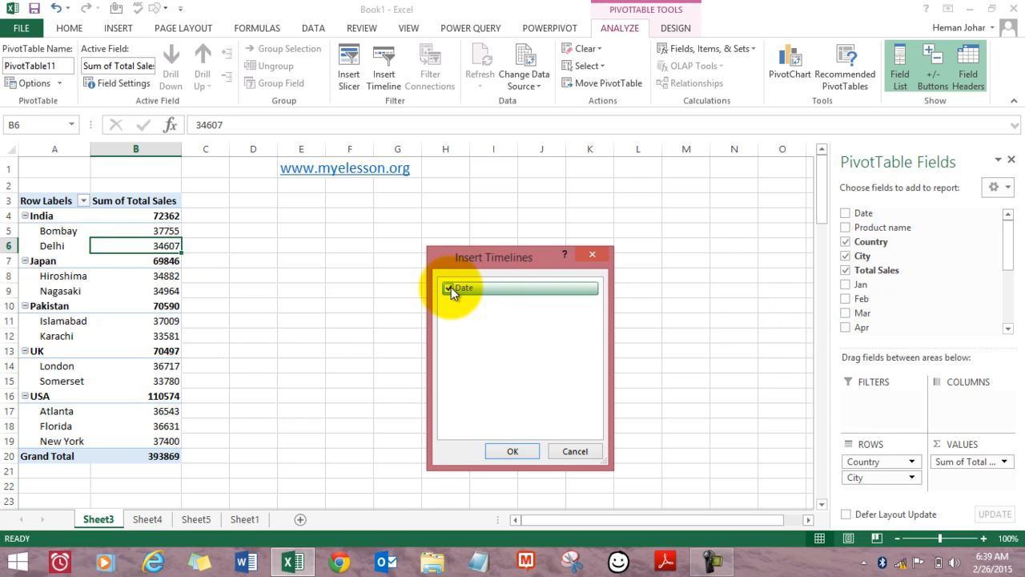
left_click(508, 451)
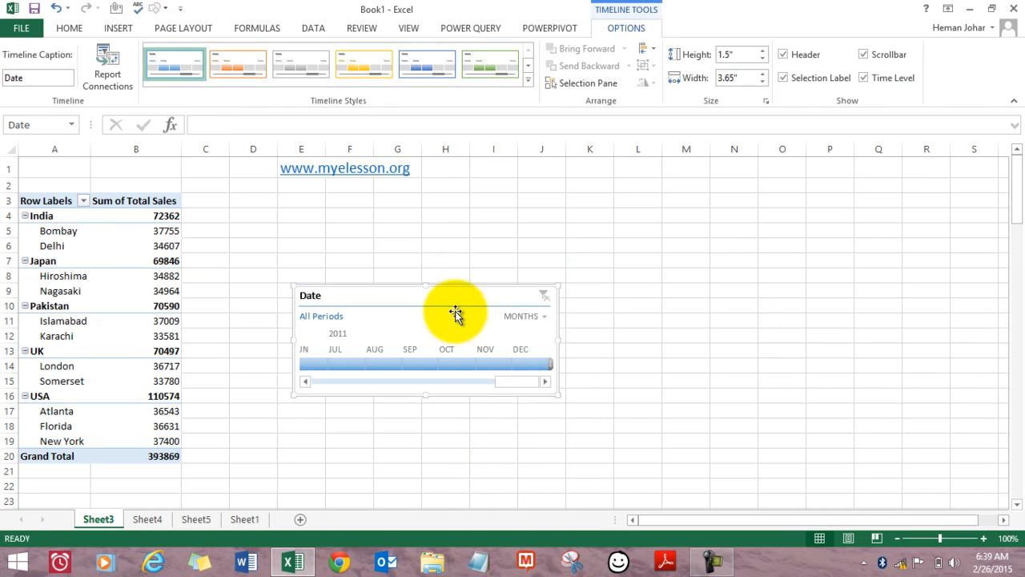
- Move the Date timeline up beside the pivot table, below the web link, and widen it to about 7.25 inches
left_click_drag(447, 293, 528, 206)
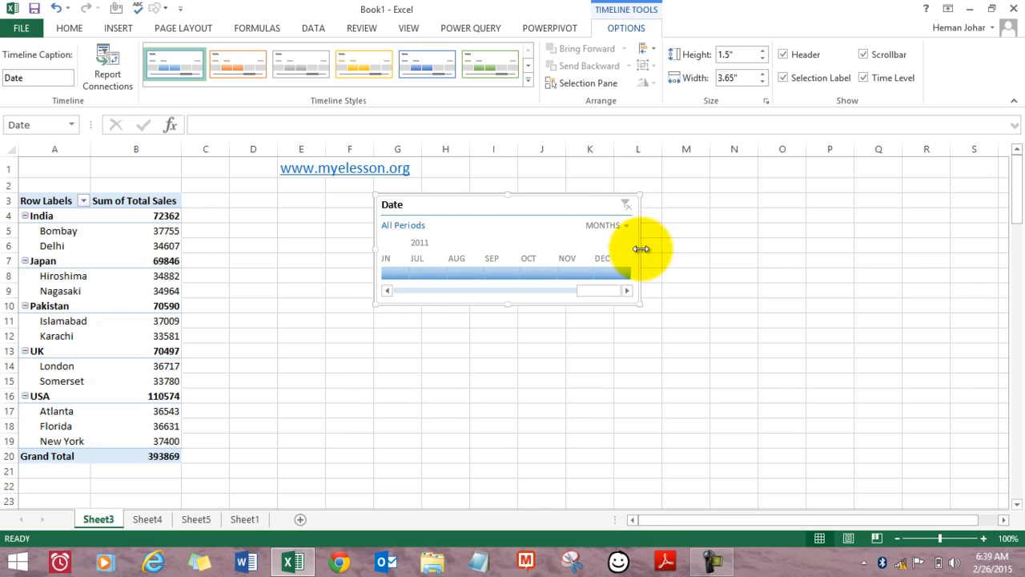
left_click_drag(641, 249, 899, 241)
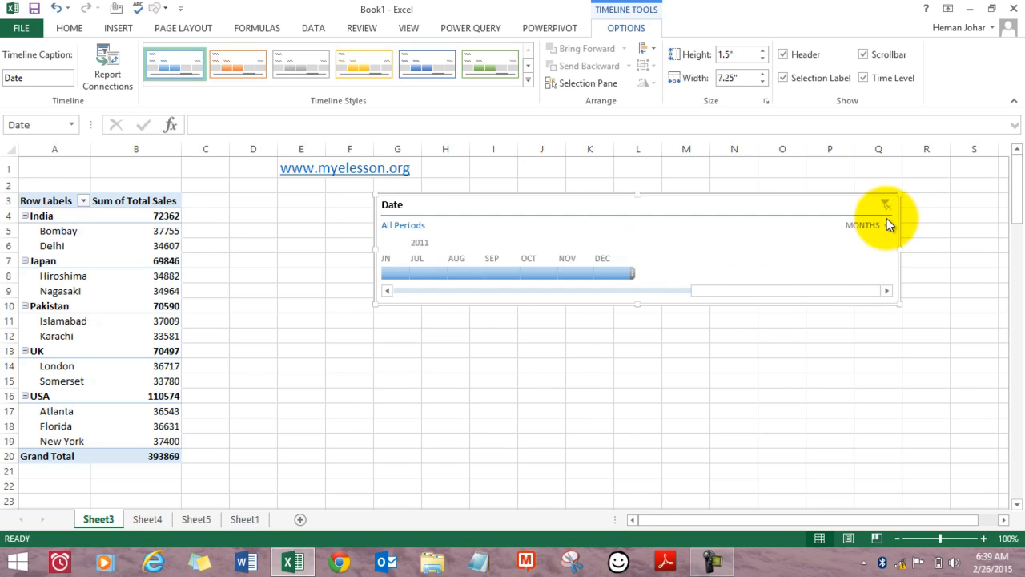
- Set the timeline's time level to years and filter the pivot table by 2011, 2010 and 2009 in turn
left_click(887, 225)
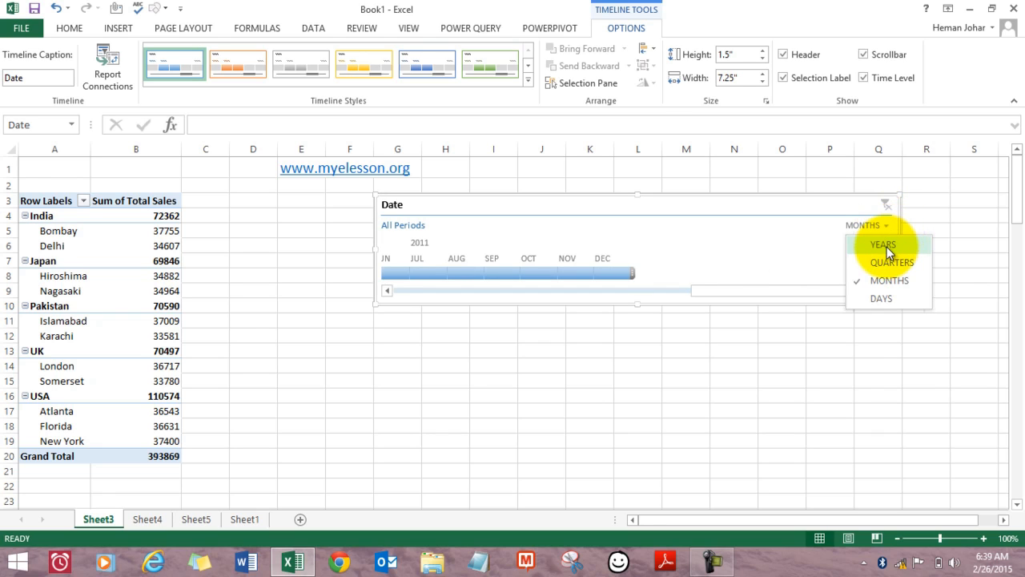
left_click(887, 246)
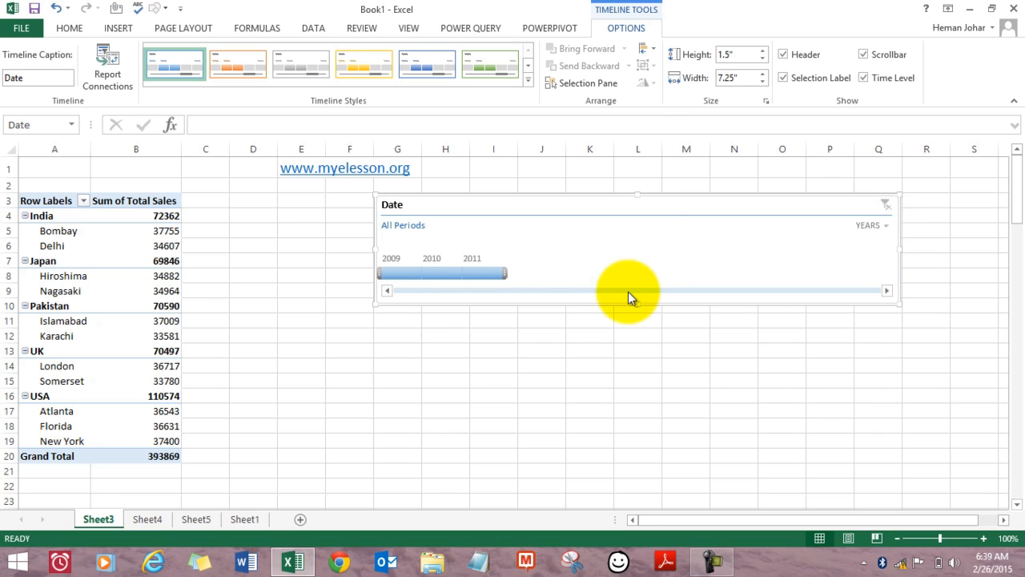
left_click(473, 269)
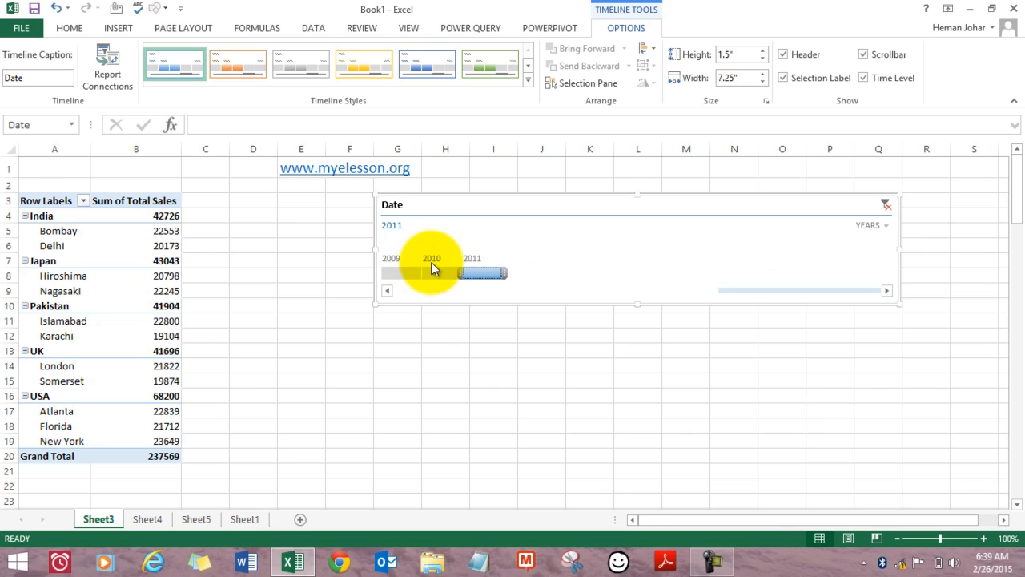
left_click(431, 262)
left_click(396, 261)
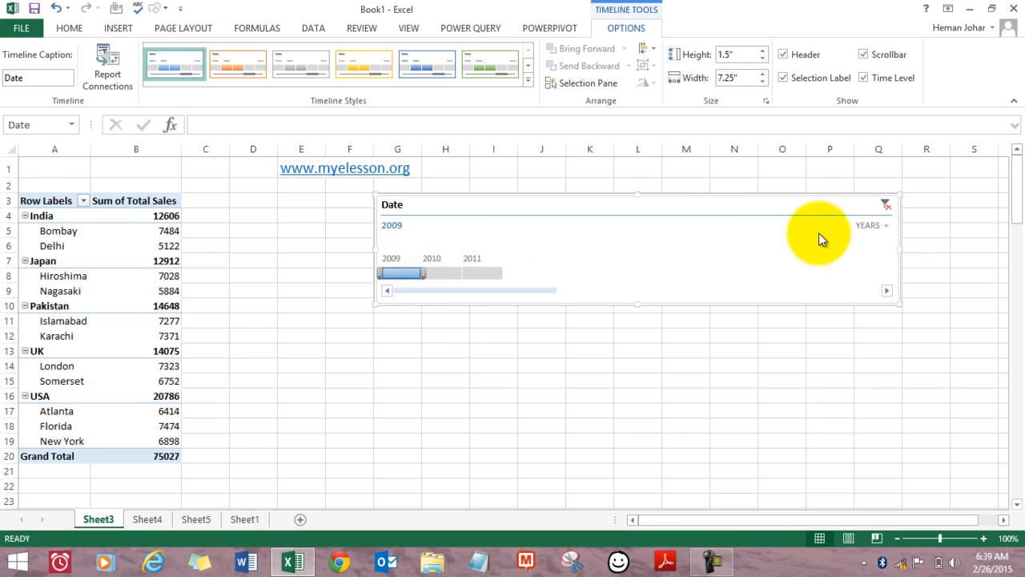
- Set the timeline's time level to quarters and filter by each single quarter from Q2 2009 through Q3 2011 in turn
left_click(888, 225)
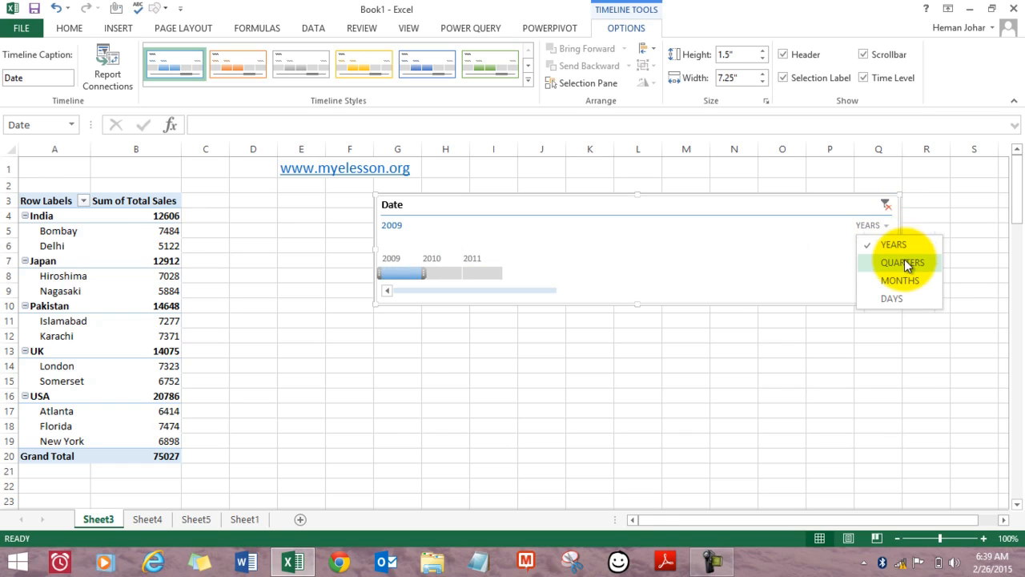
left_click(902, 261)
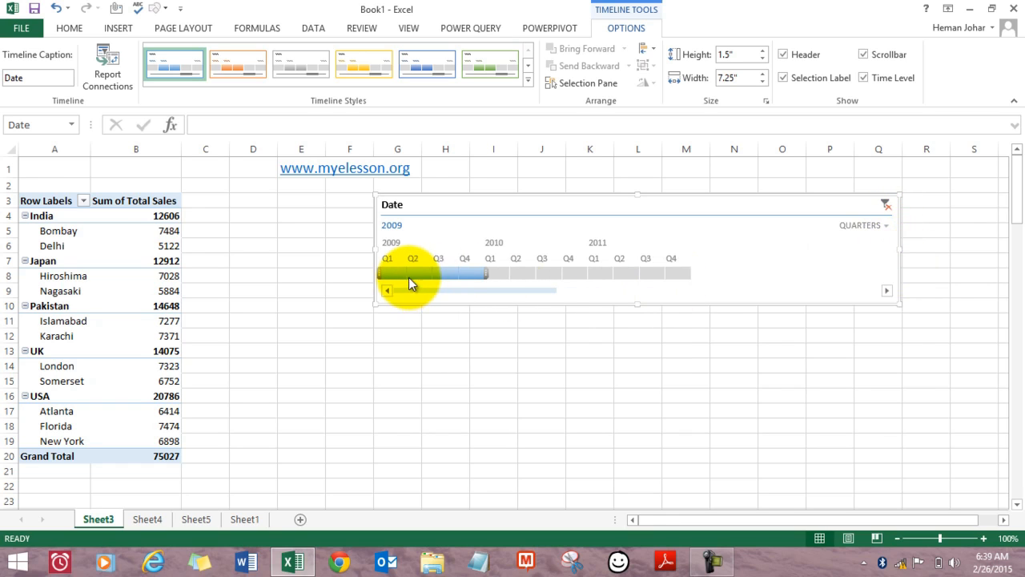
left_click(417, 274)
left_click(442, 273)
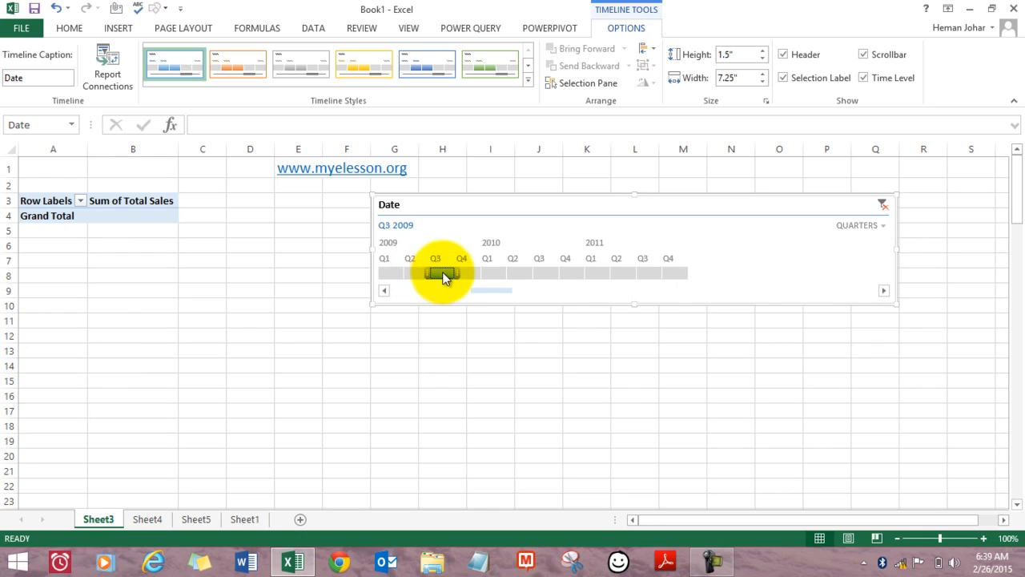
left_click(464, 273)
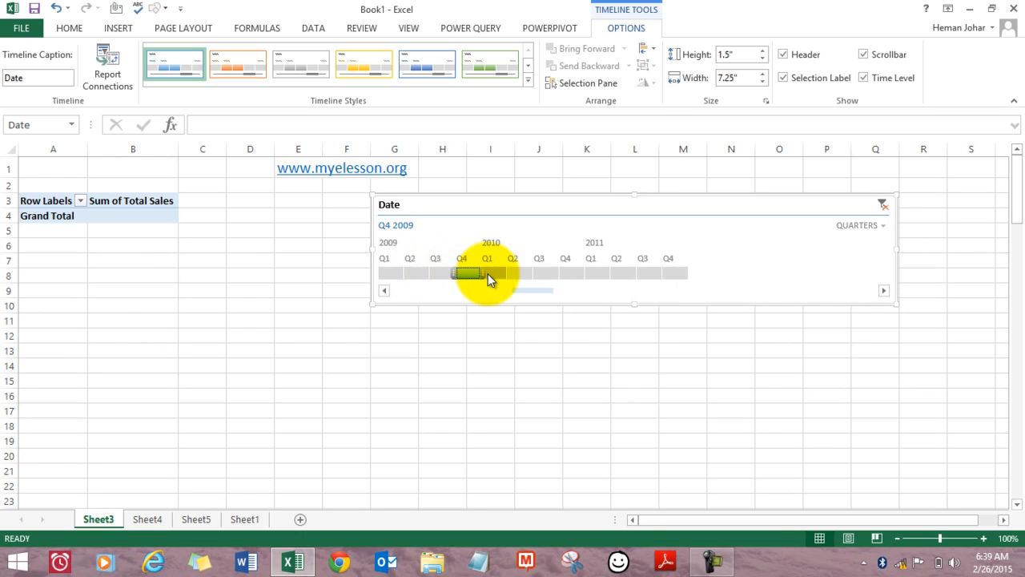
left_click(488, 273)
left_click(517, 273)
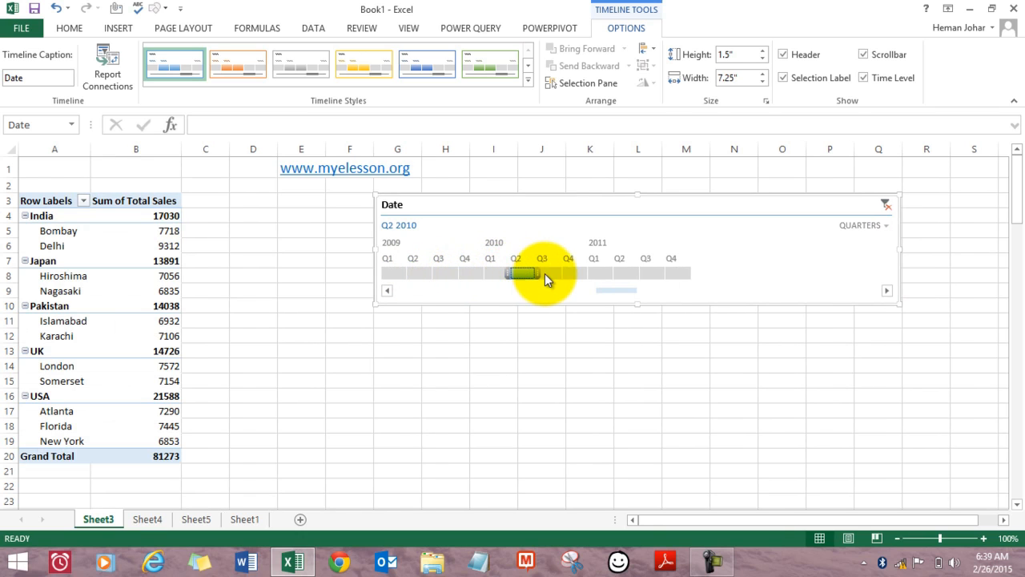
left_click(542, 273)
left_click(572, 274)
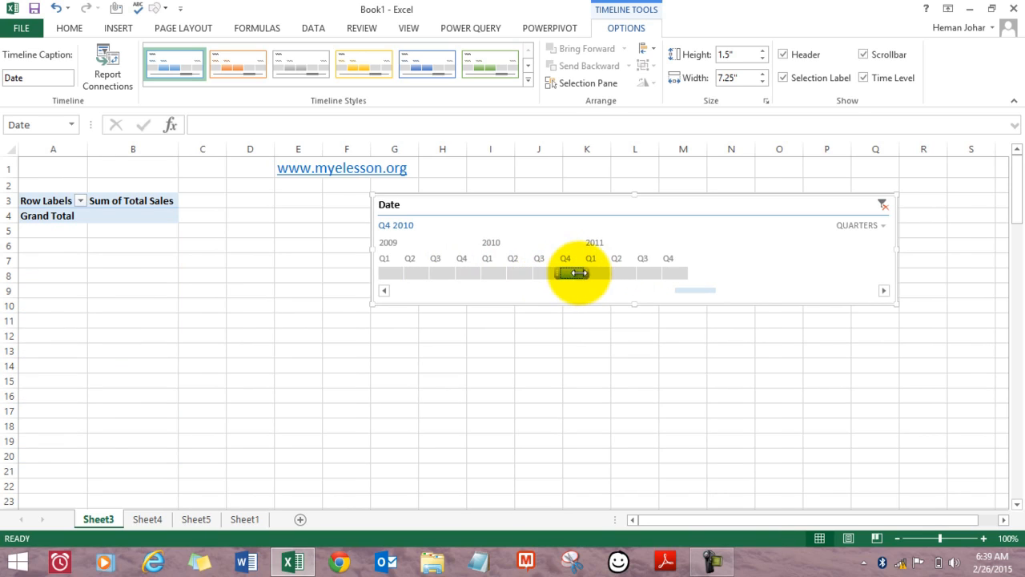
left_click(592, 273)
left_click(622, 273)
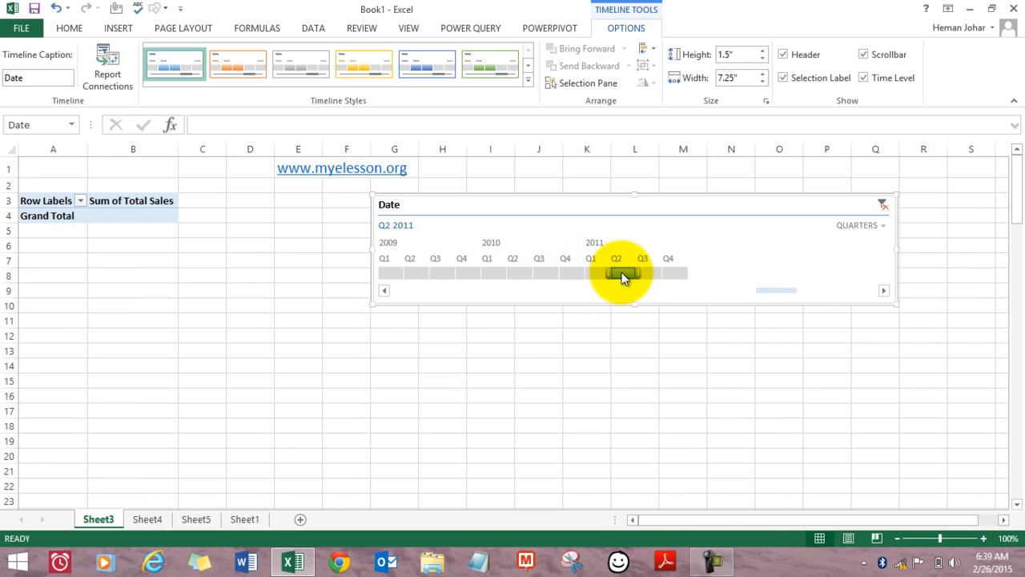
left_click(653, 273)
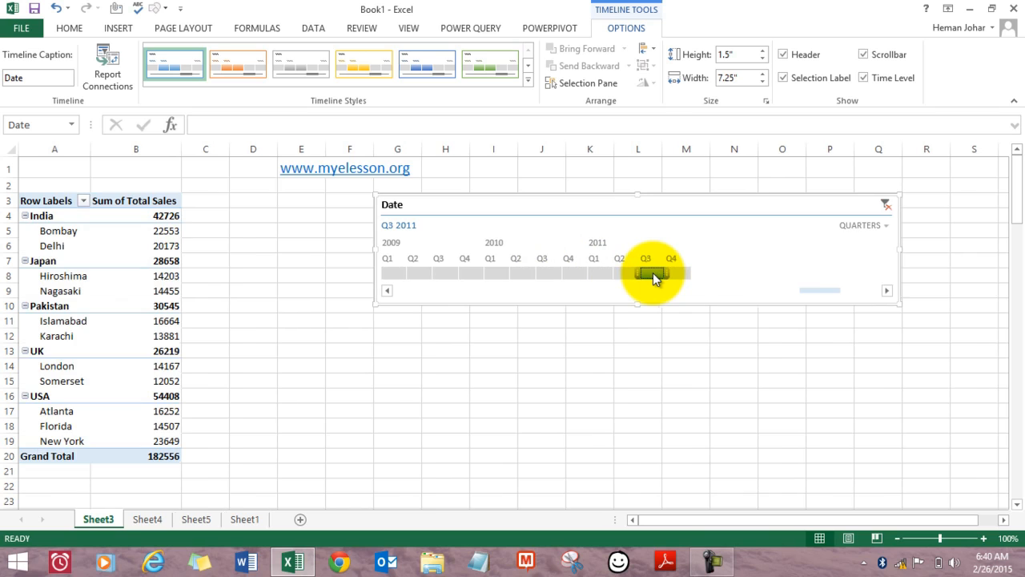
- Extend the timeline selection to span Q4 2009 to Q3 2011 and set its time level to months
left_click_drag(640, 273, 449, 278)
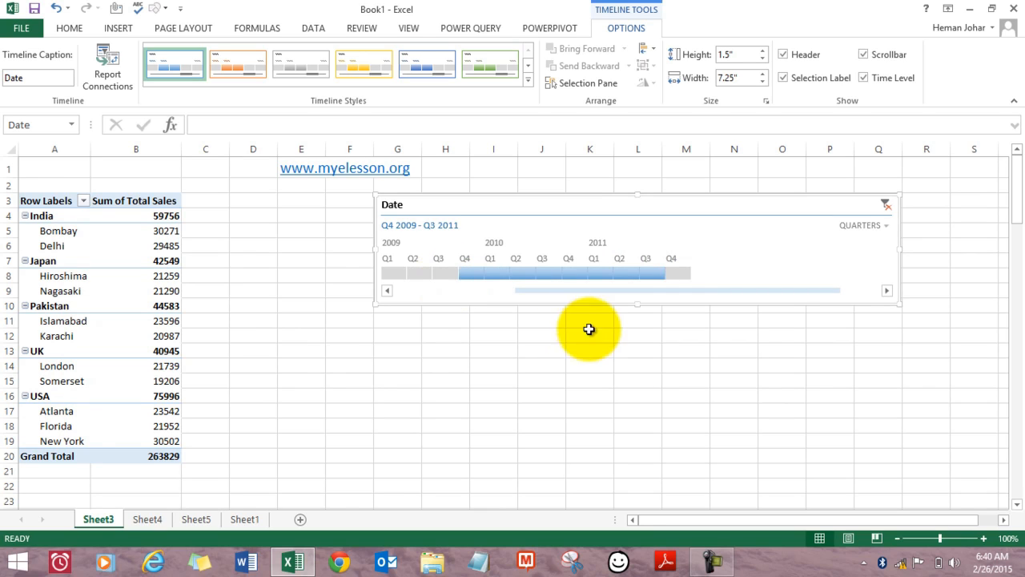
left_click(887, 225)
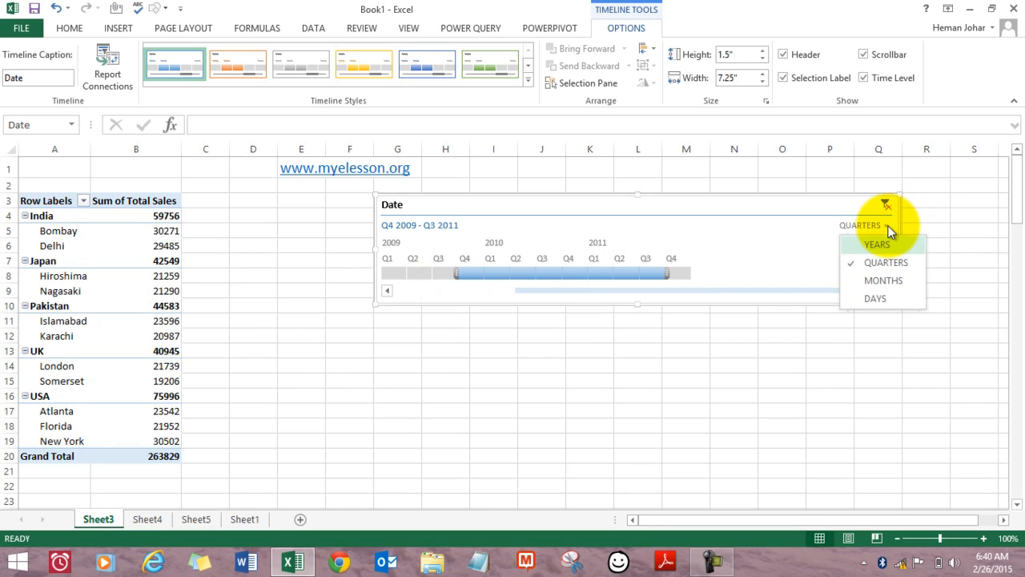
left_click(886, 279)
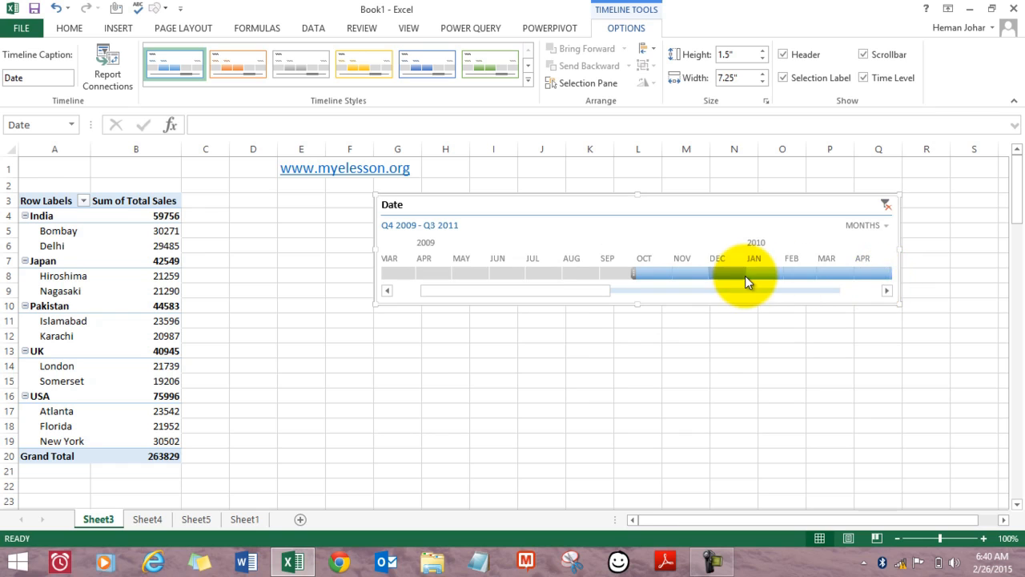
- Set the timeline's time level to days and extend the start of the selected range back to Sep 21, 2009
left_click(890, 226)
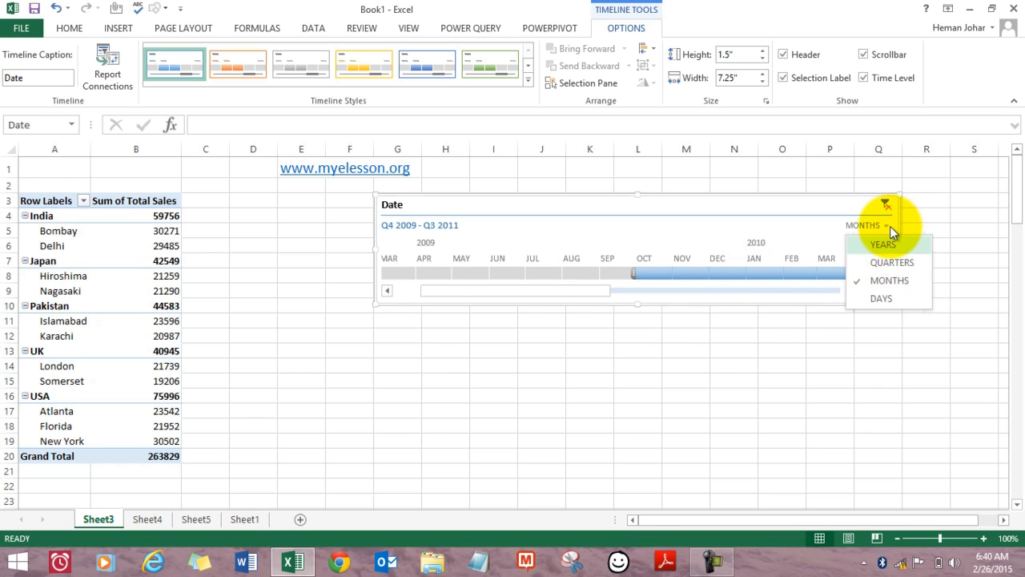
left_click(894, 296)
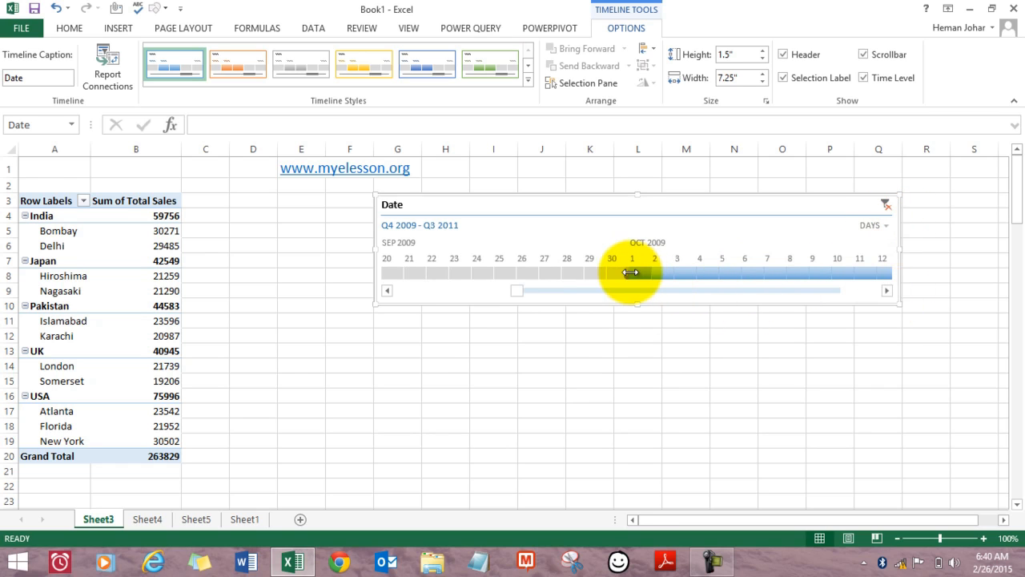
left_click_drag(625, 273, 401, 270)
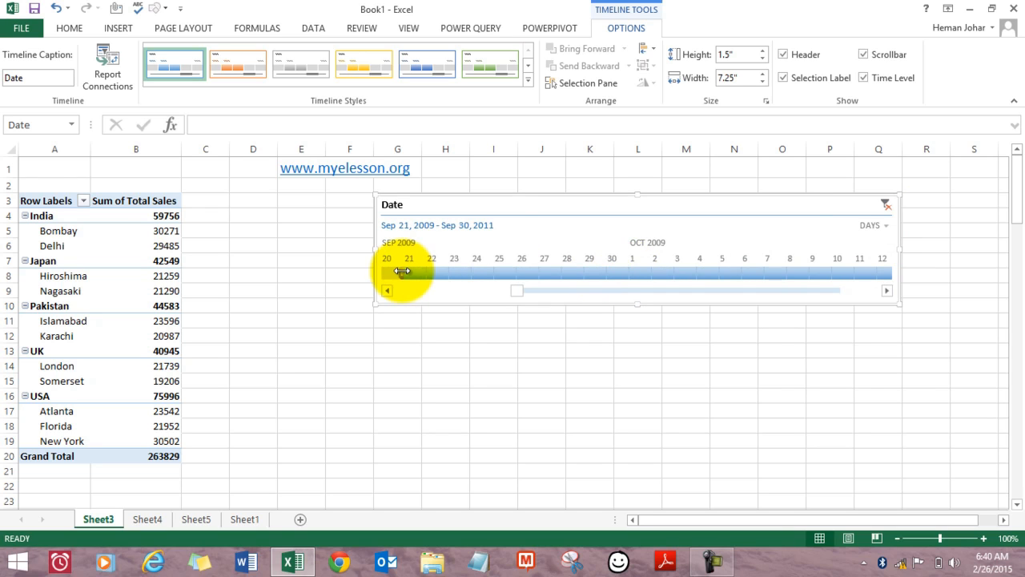
- Set the timeline's time level to quarters and change its selected range to Q2 2009 - Q2 2010
left_click(888, 224)
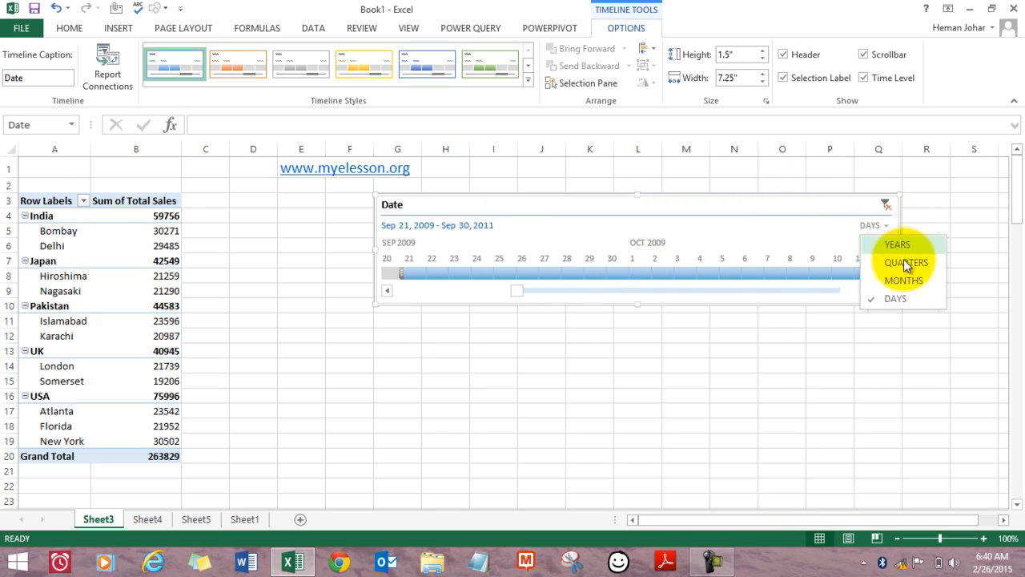
left_click(906, 264)
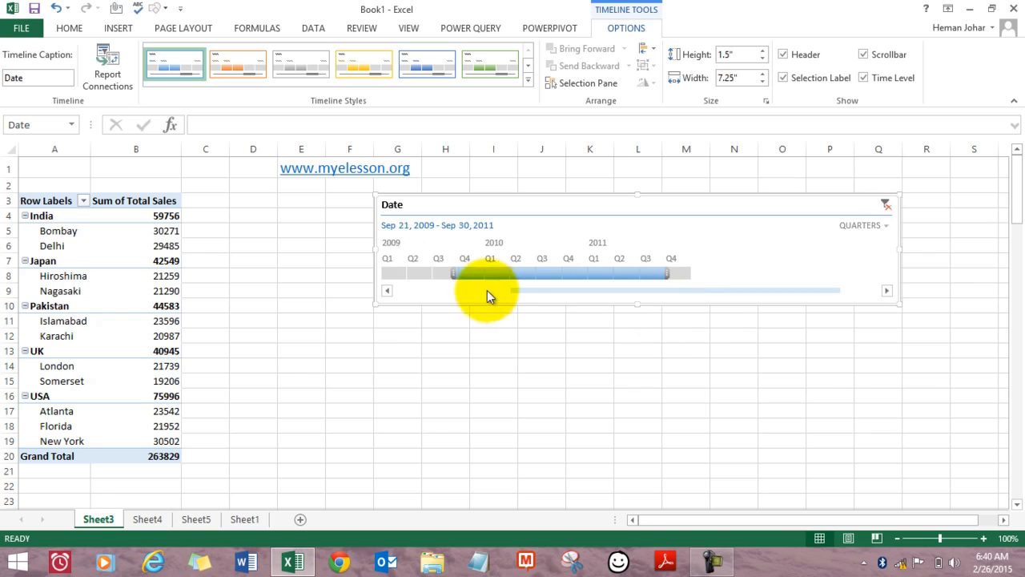
left_click_drag(452, 273, 364, 274)
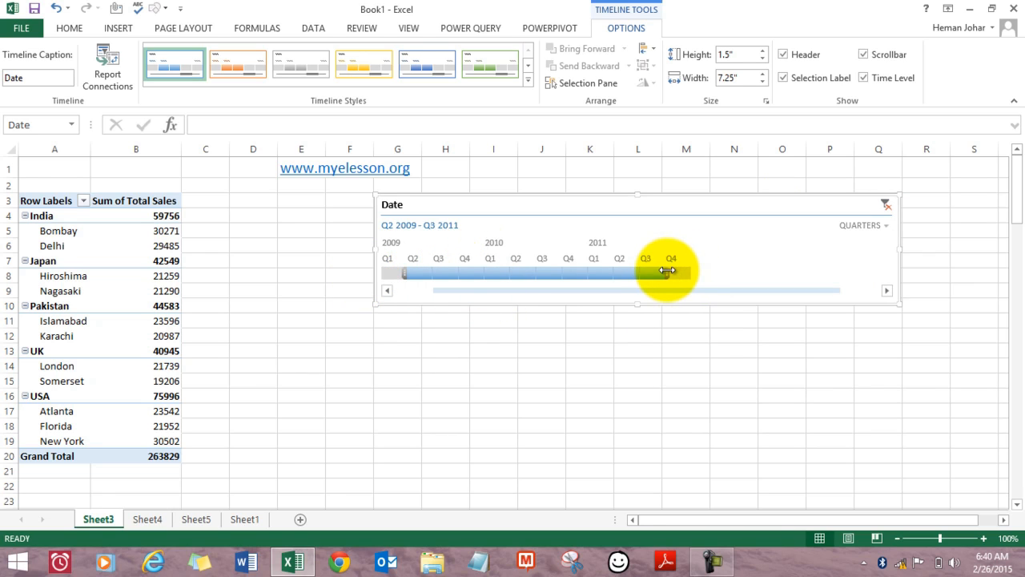
left_click_drag(667, 271, 532, 276)
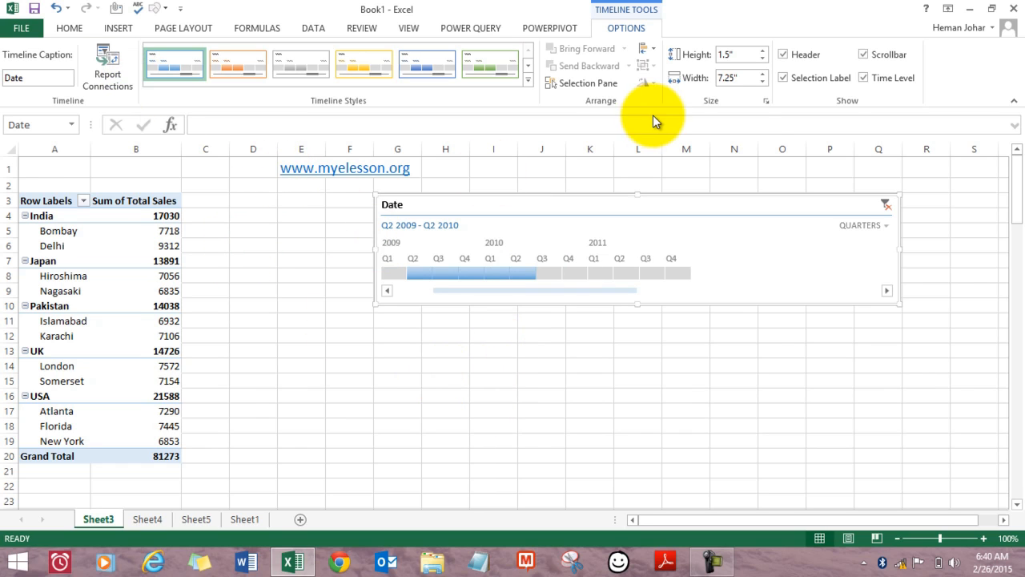
- Hide and restore the timeline's header, scrollbar, selection label and time level in turn
left_click(784, 55)
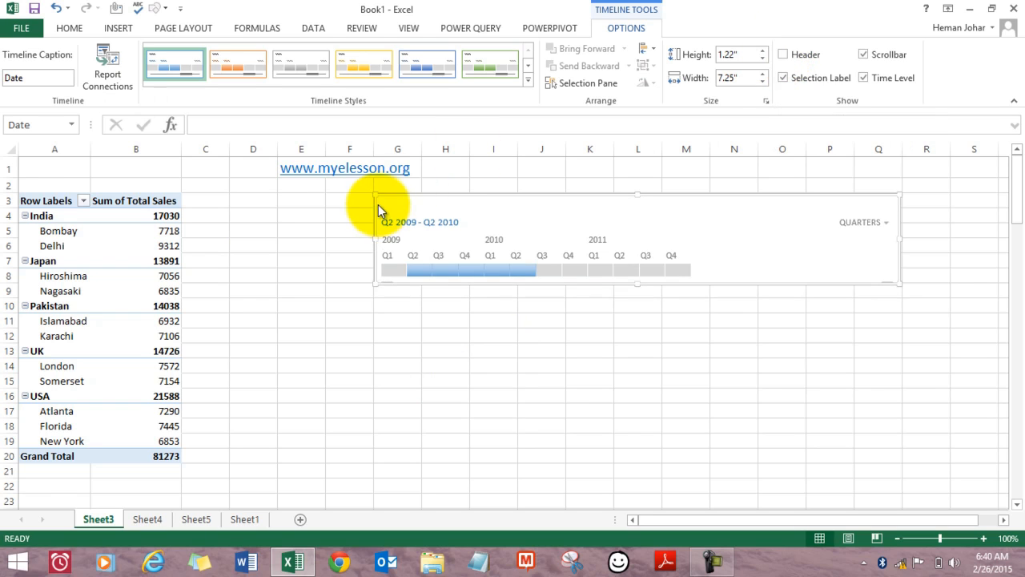
left_click(783, 55)
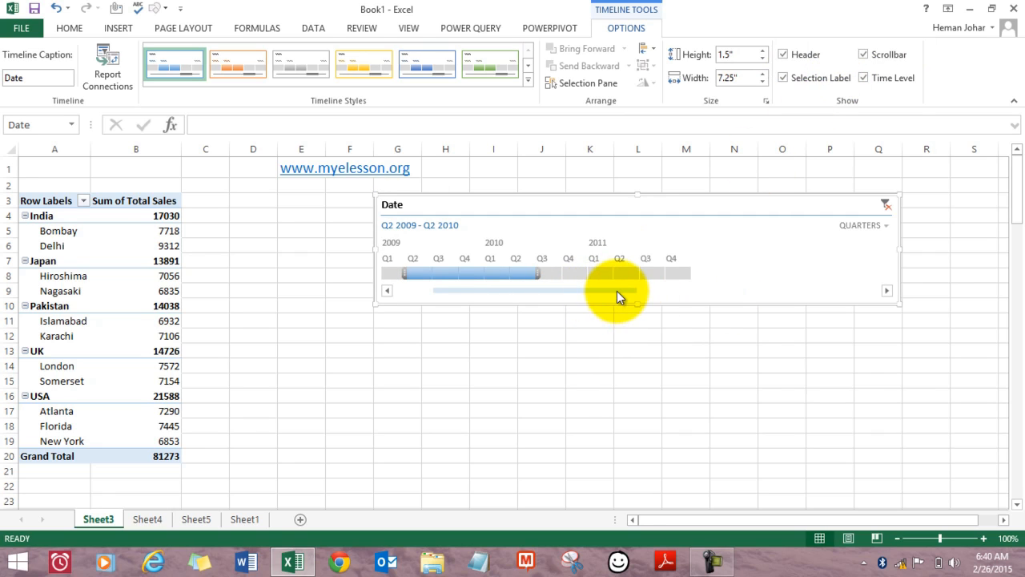
left_click(864, 56)
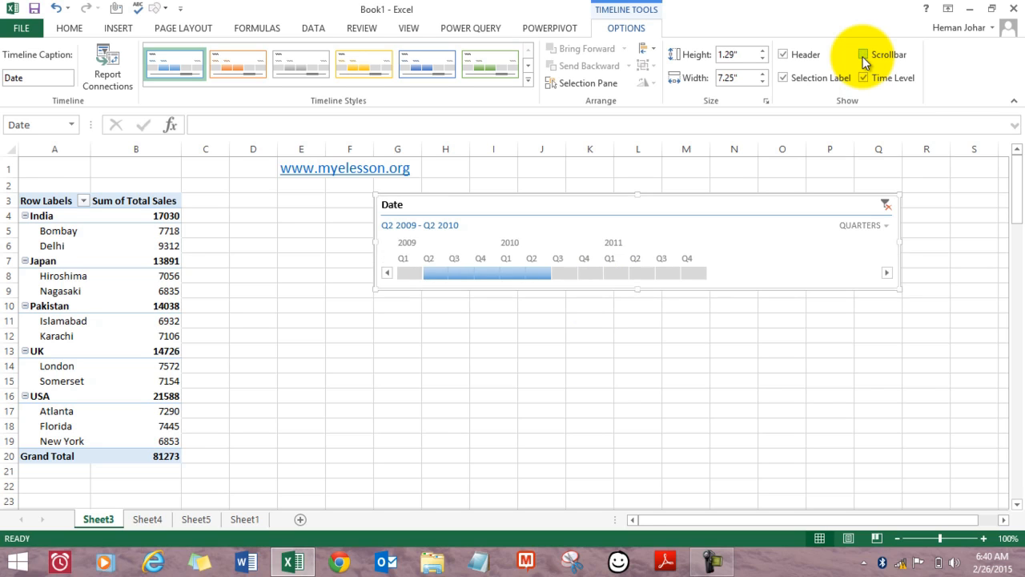
left_click(864, 56)
left_click(783, 78)
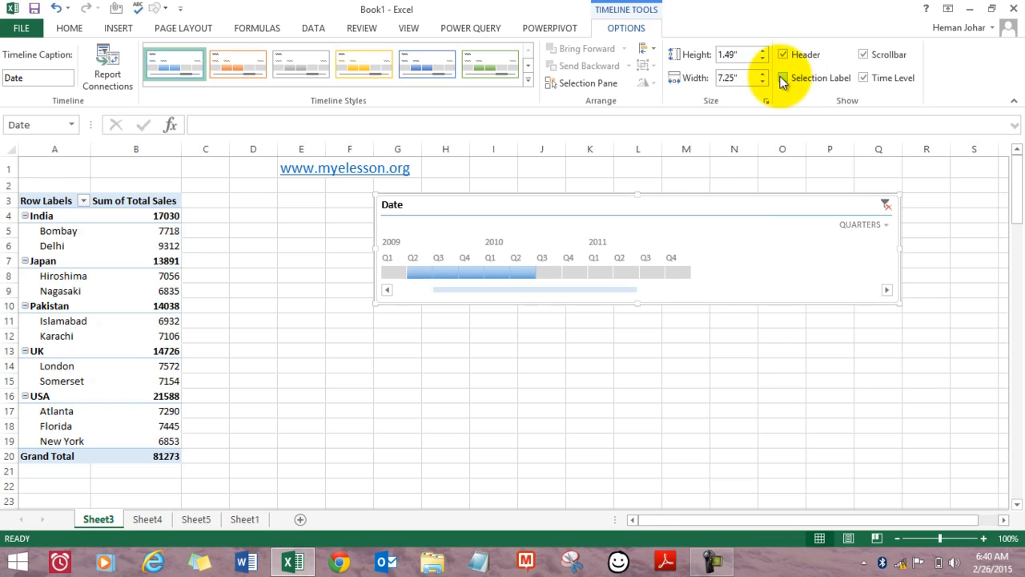
left_click(783, 77)
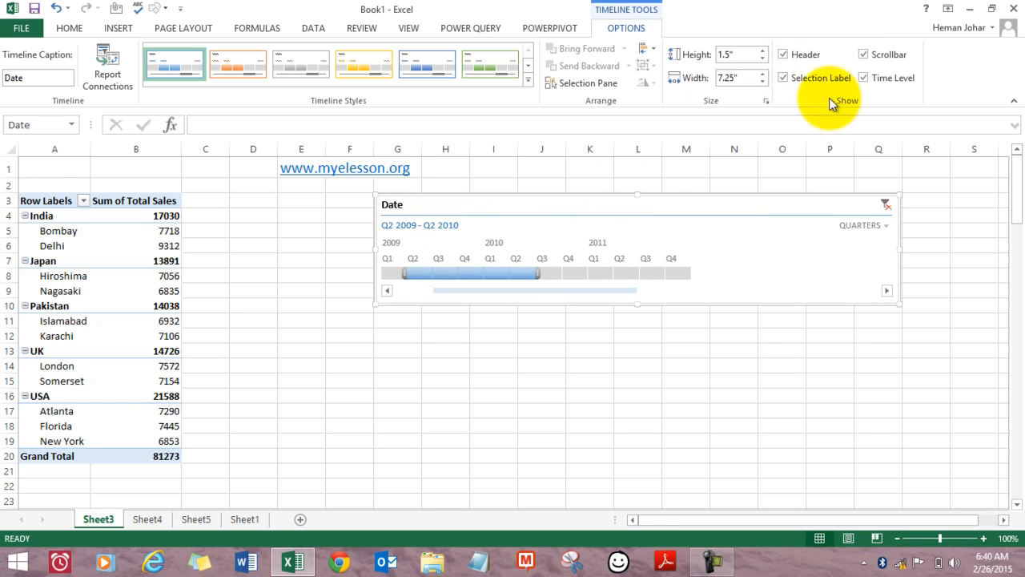
left_click(863, 78)
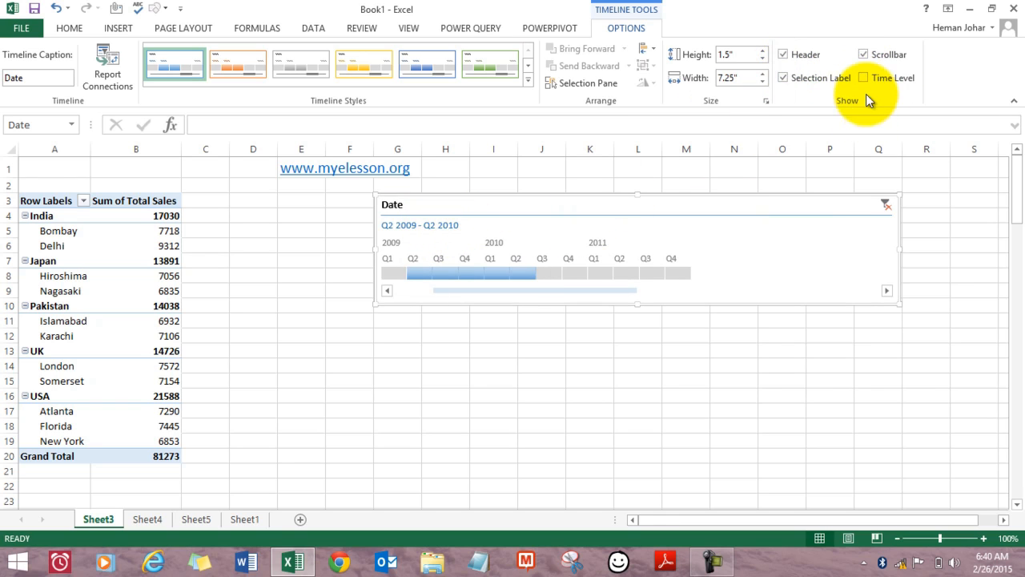
left_click(865, 78)
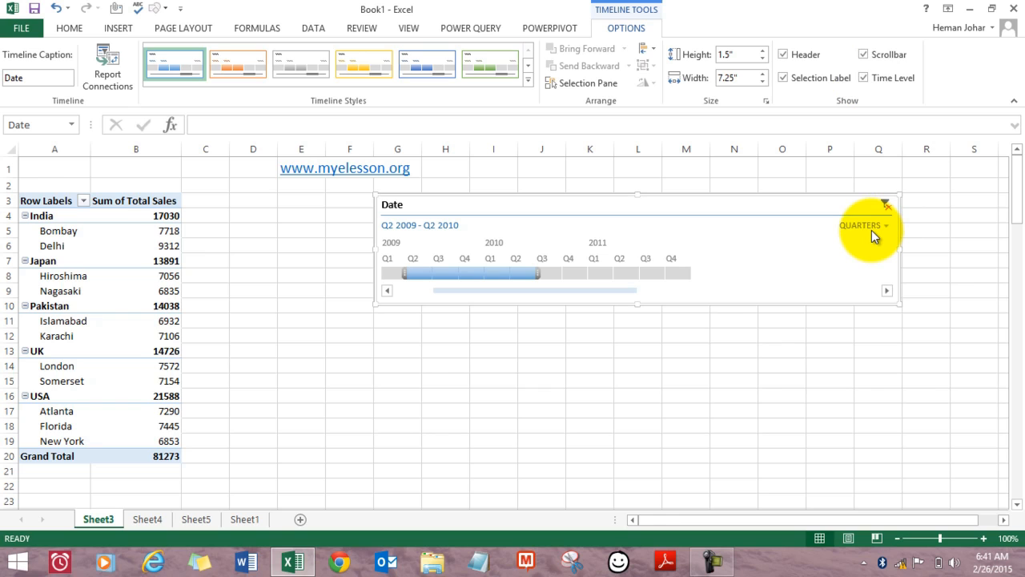
- Try the yellow timeline style, settle on the orange style and deselect the timeline
left_click(528, 80)
left_click(357, 78)
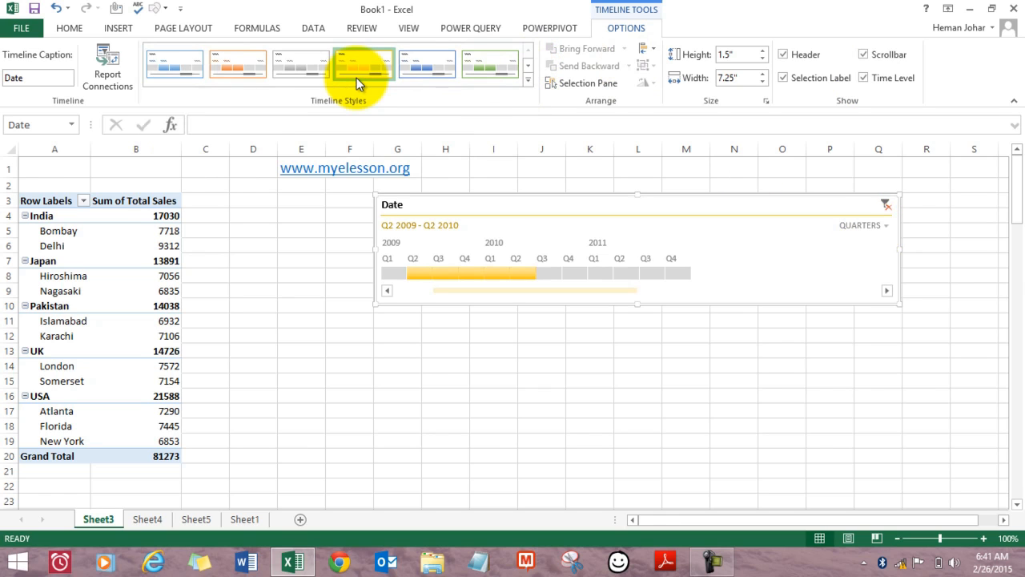
left_click(255, 64)
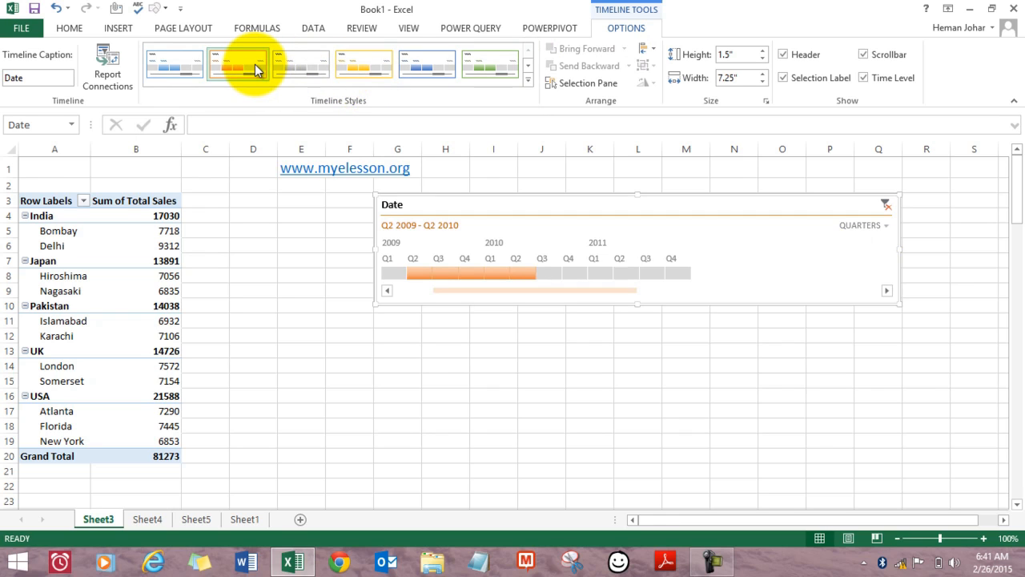
left_click(346, 403)
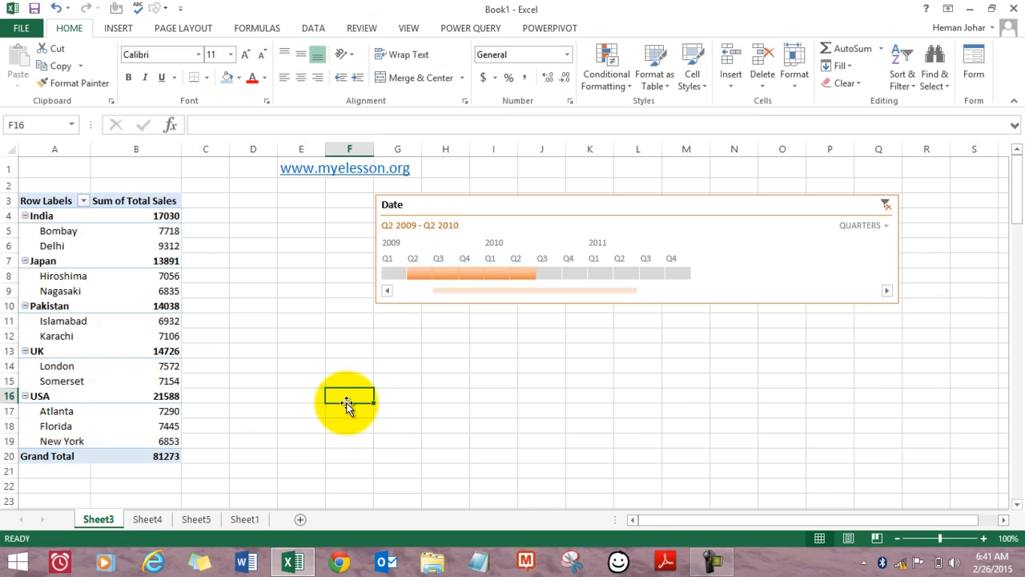
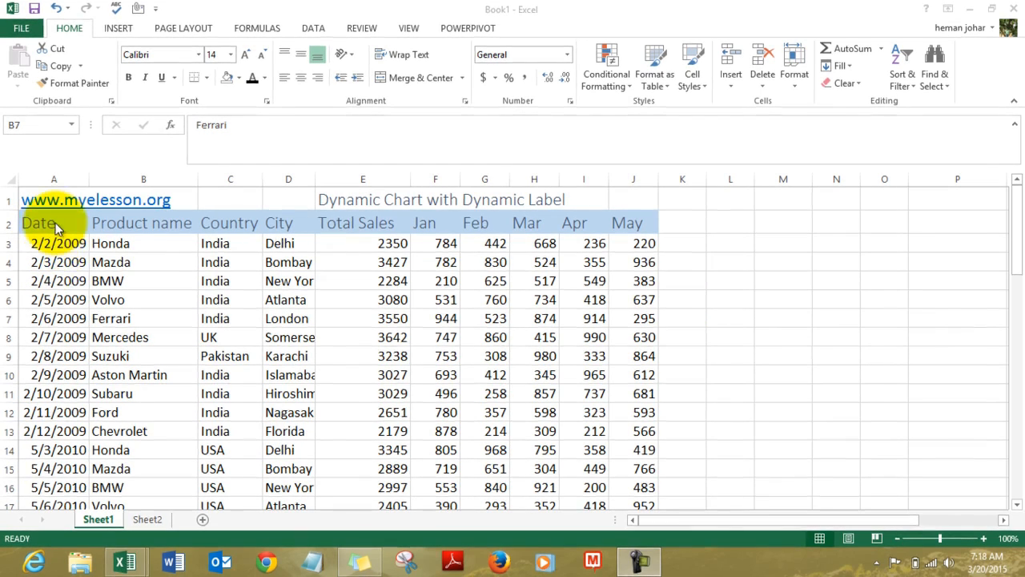
- Look over the date and product name columns of the sales data on Sheet1
key("Down")
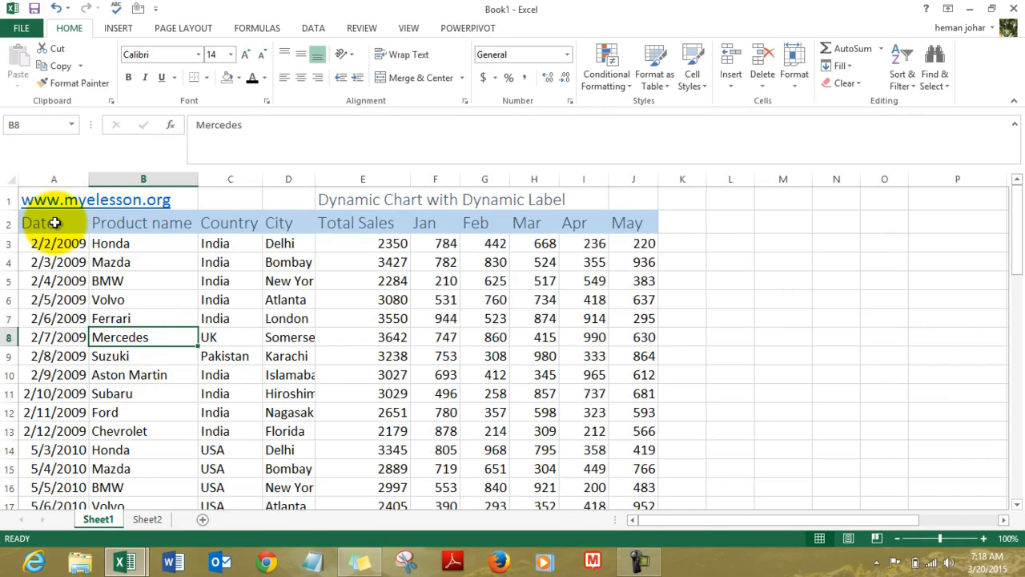
left_click(50, 243)
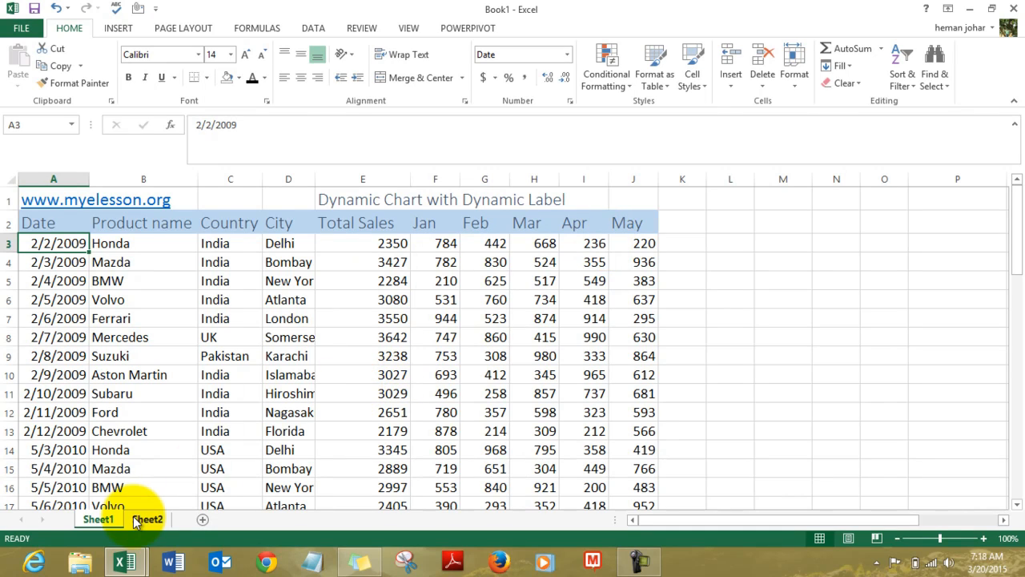
left_click(143, 296)
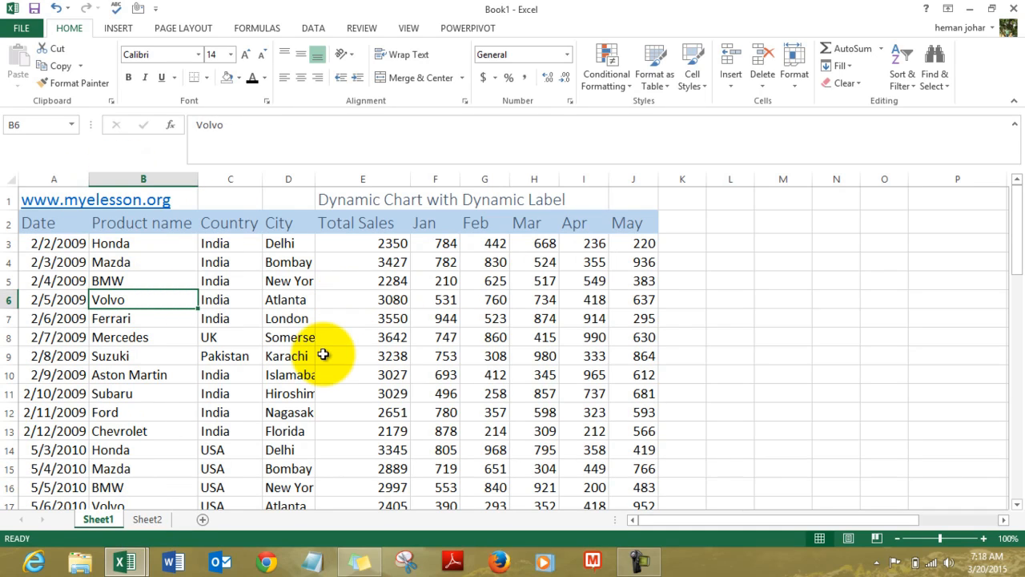
- Examine the layout of Sheet2 and its prepared Country, Product, Total Sales and Tittle headings in row 2
left_click(147, 519)
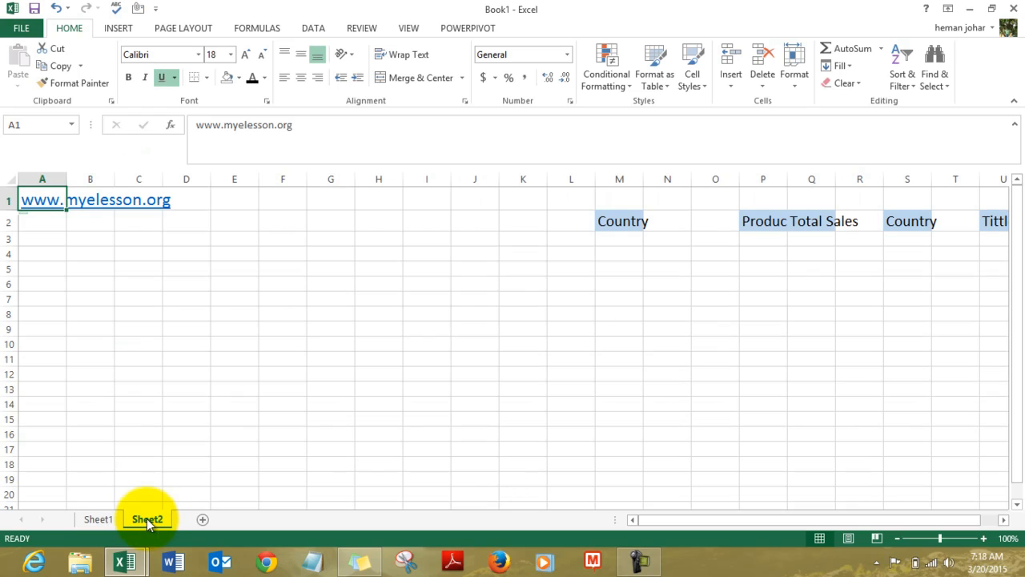
left_click(503, 267)
key("Right")
key("Right")
key("Right")
key("Right")
key("Right")
key("Right")
key("Right")
key("Right")
key("Right")
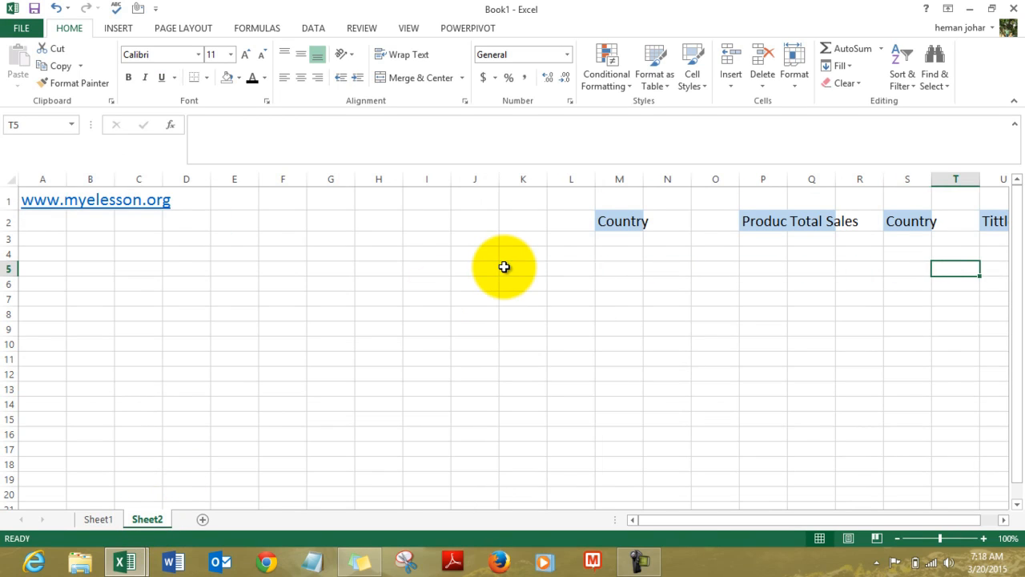
key("Right")
key("Right")
key("Right")
key("Right")
key("Right")
key("Left")
key("Left")
key("Left")
key("Left")
key("Left")
key("Left")
key("Left")
key("Left")
key("Left")
key("Left")
key("Left")
key("Left")
key("Left")
key("Left")
key("Left")
key("Left")
key("Left")
key("Left")
key("Left")
key("Left")
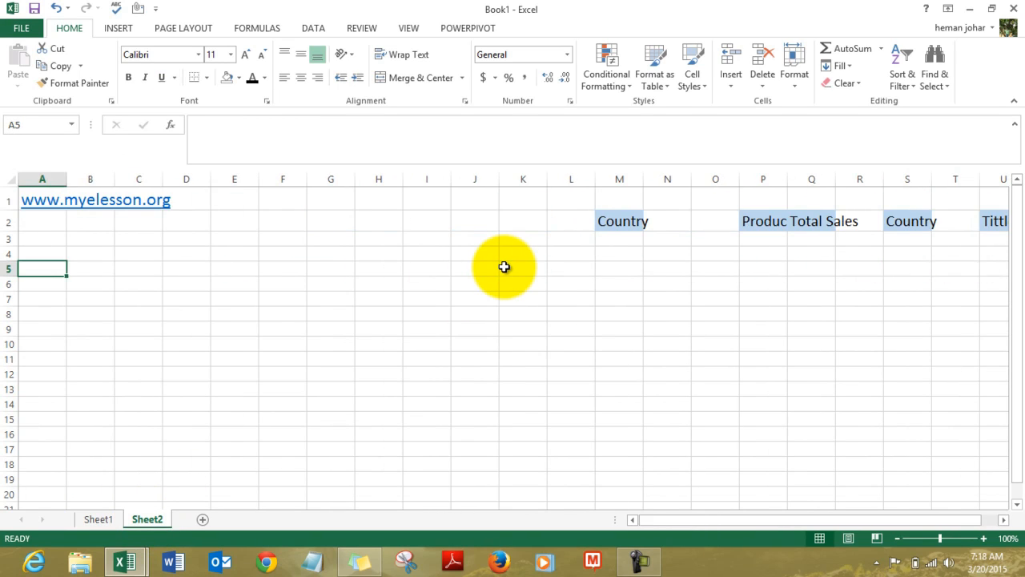
key("Right")
key("Right")
key("Right")
key("Right")
key("Right")
key("Right")
key("Right")
key("Right")
key("Right")
key("Right")
key("Right")
key("Right")
key("Up")
key("Up")
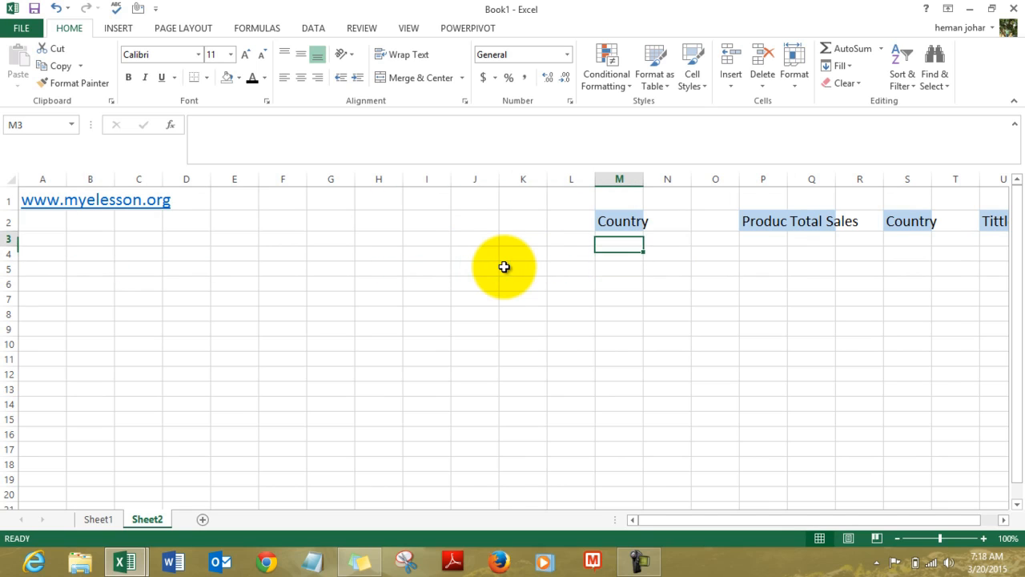
key("Right")
key("Right")
key("Right")
key("Right")
key("Right")
key("Right")
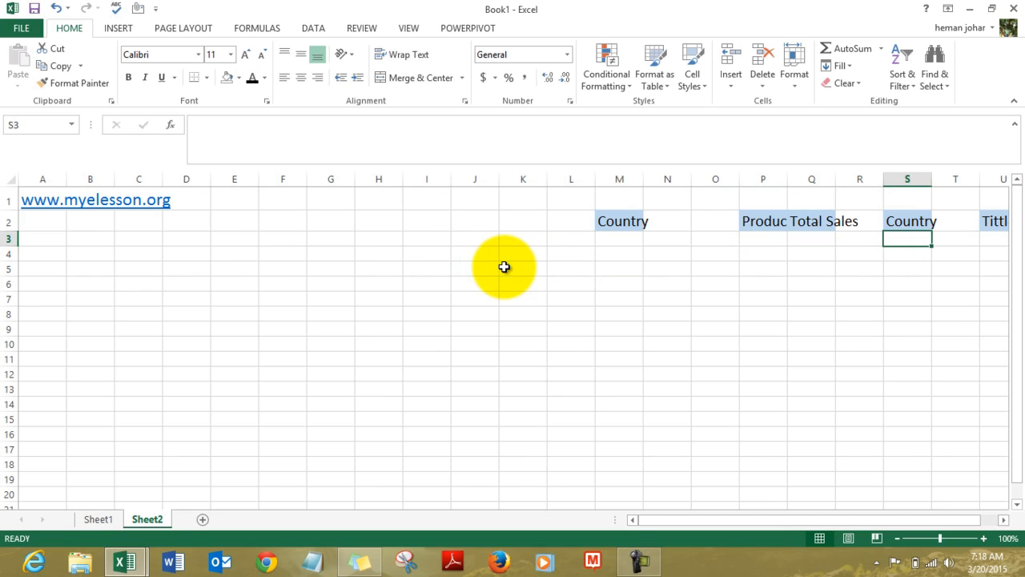
key("Right")
key("Right")
key("Left")
key("Left")
key("Left")
key("Left")
key("Left")
key("Left")
key("Left")
key("Left")
key("Left")
key("Left")
key("Left")
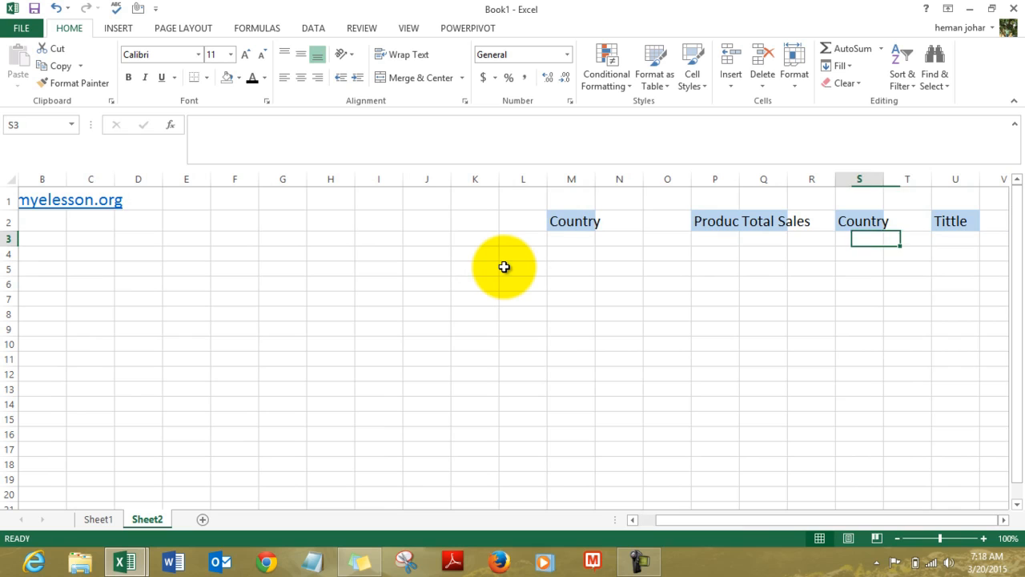
- Use an Advanced Filter on Sheet1 to copy only the unique records of the country range C2:C57 to cell M3
left_click(94, 519)
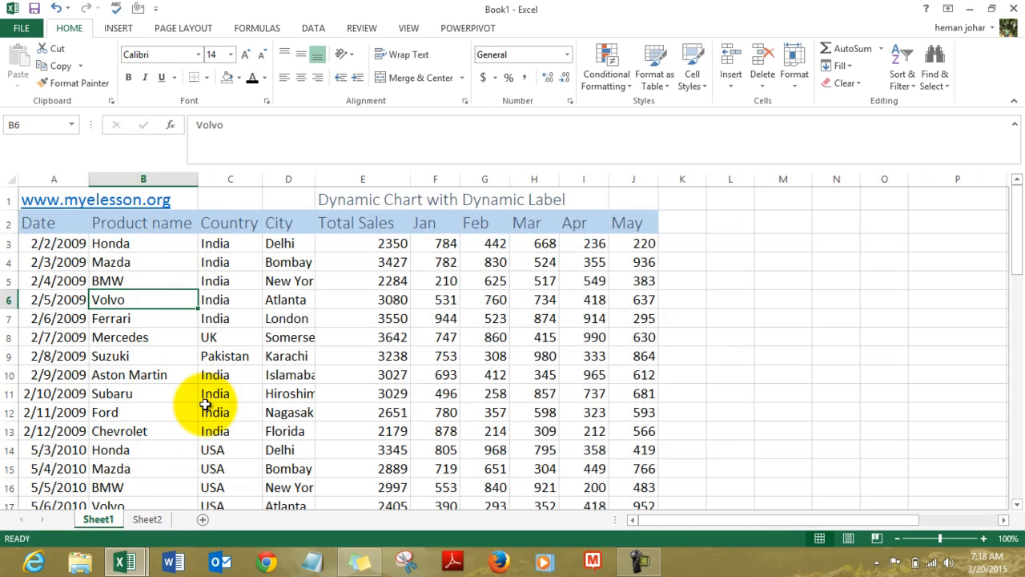
left_click(784, 252)
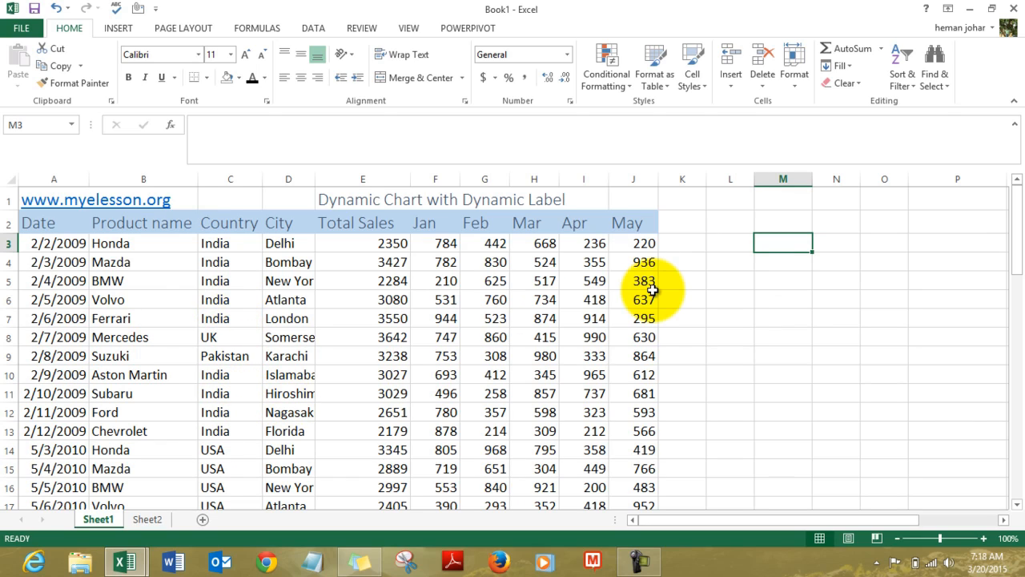
key("alt")
key("a")
key("q")
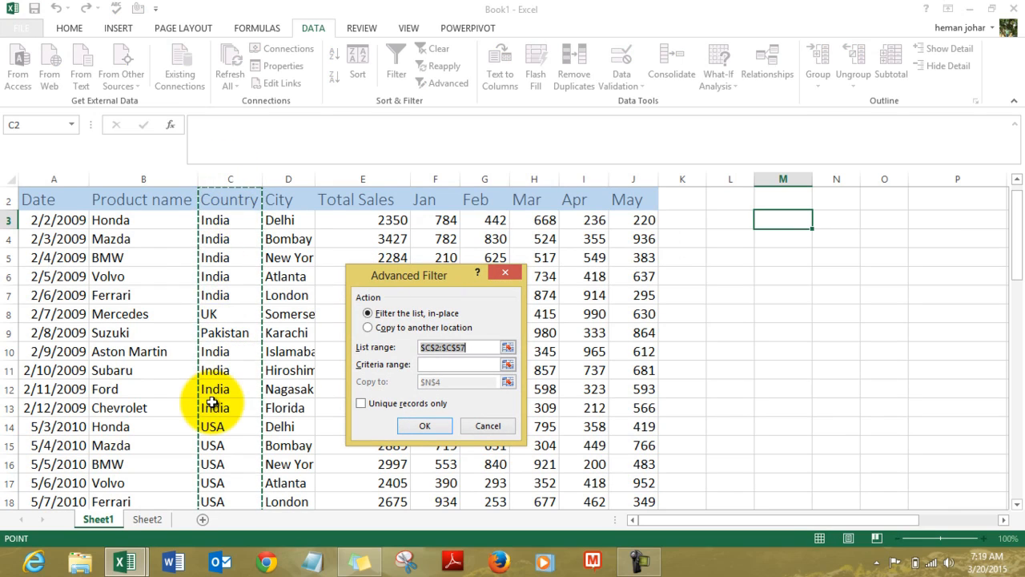
left_click(368, 329)
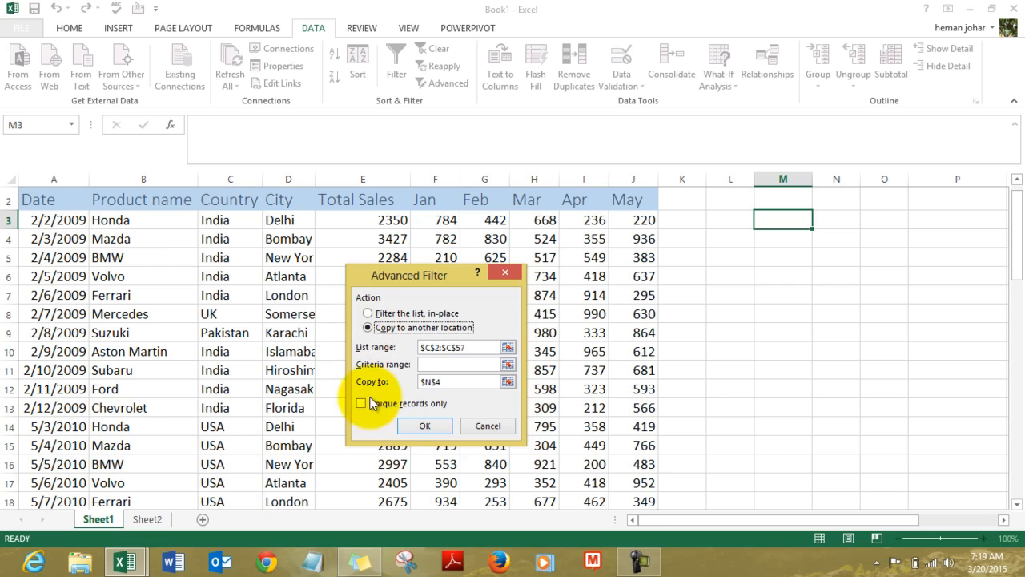
left_click(360, 404)
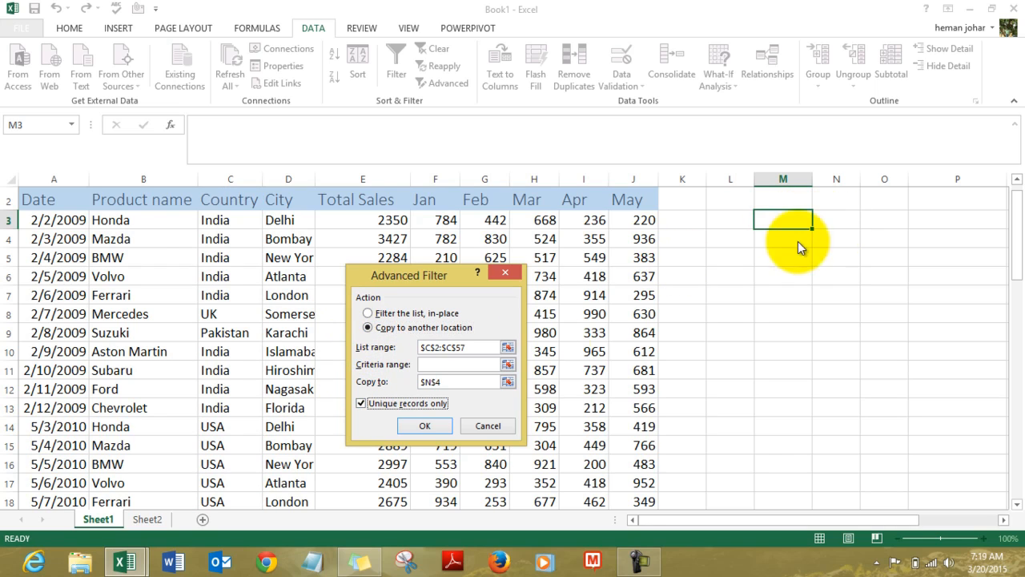
left_click(508, 382)
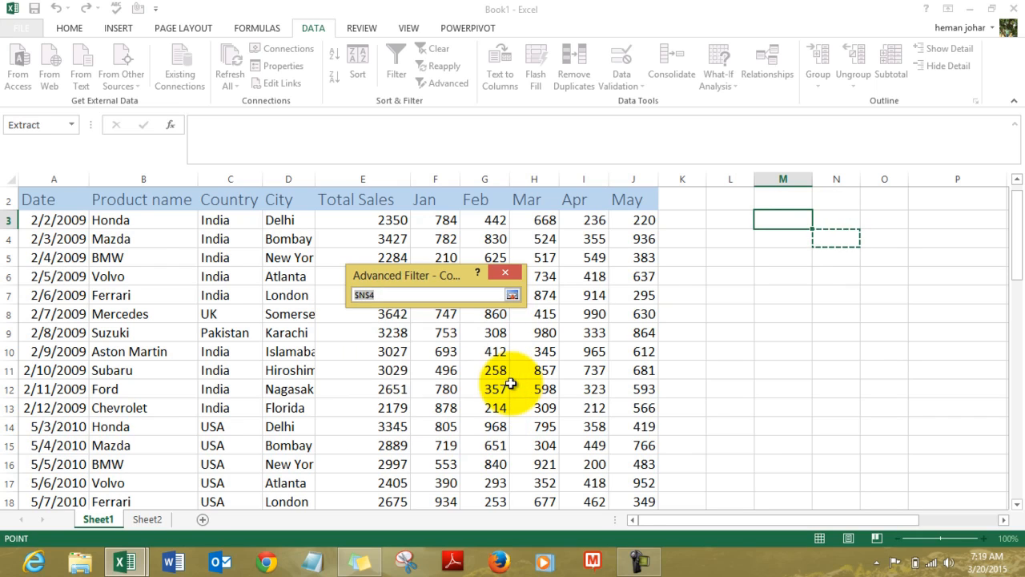
left_click(788, 224)
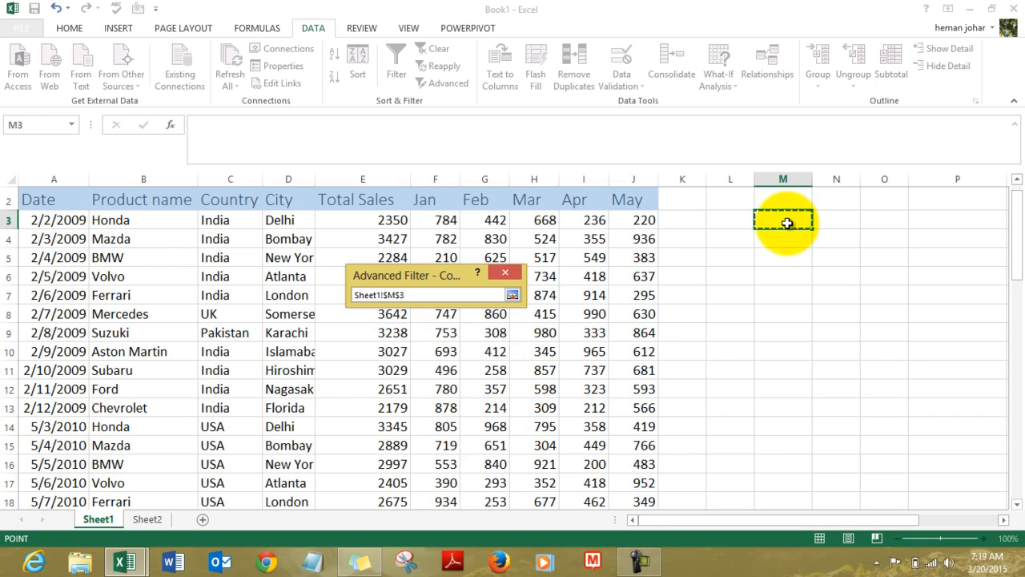
left_click(513, 297)
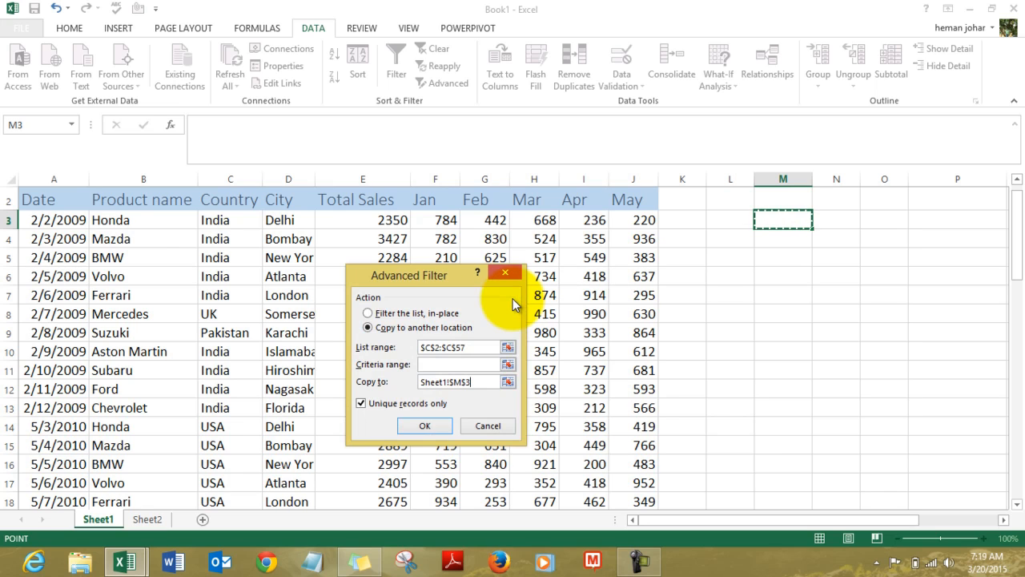
left_click(433, 425)
- Review the entries of the extracted unique country list in column M
key("Right")
key("Right")
key("Left")
key("Left")
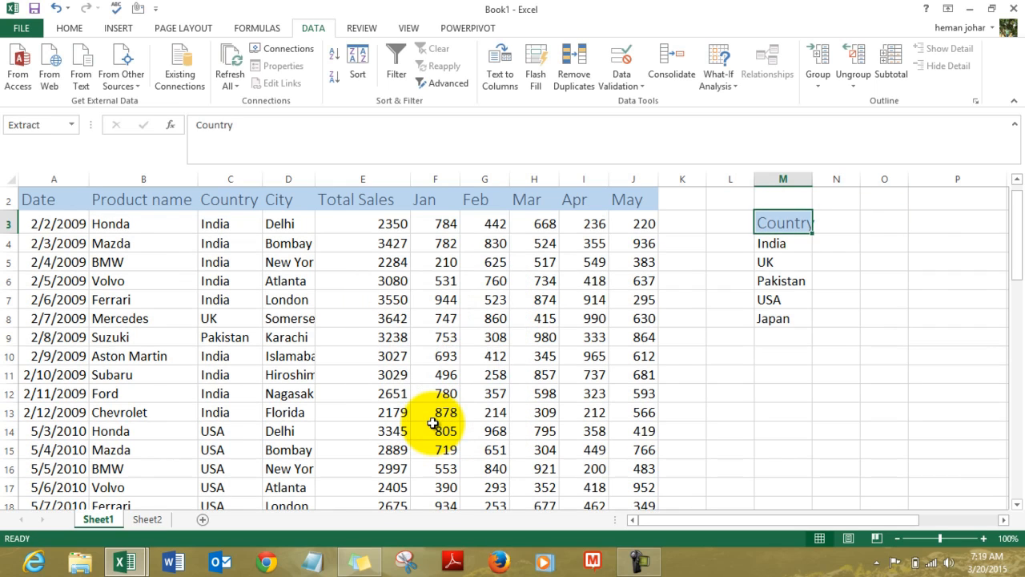
key("Down")
key("Down")
key("Down")
key("Down")
key("Down")
key("Down")
key("Up")
key("Up")
key("Up")
key("Up")
key("Up")
key("Up")
key("Right")
key("Left")
key("Down")
key("Down")
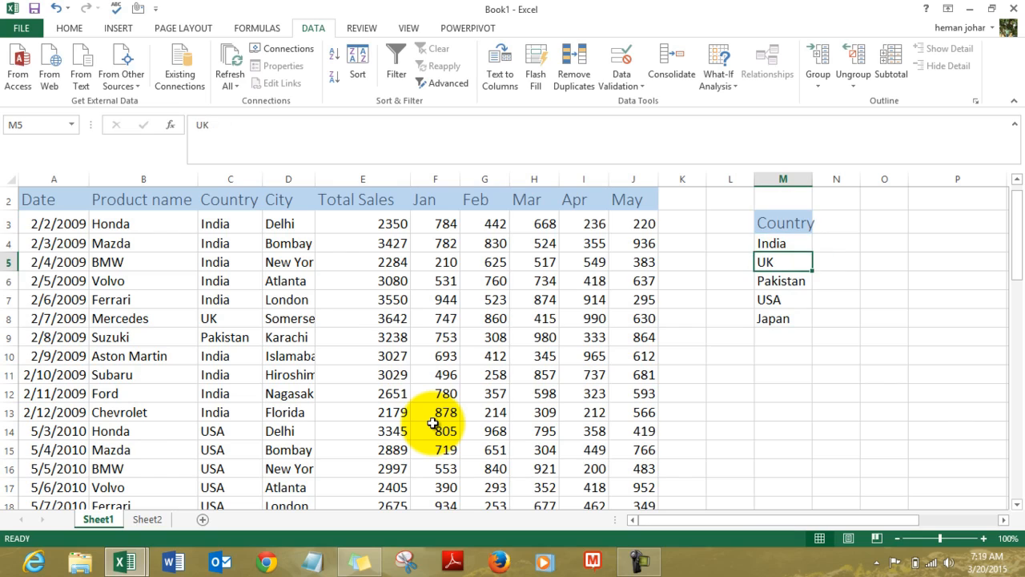
key("Up")
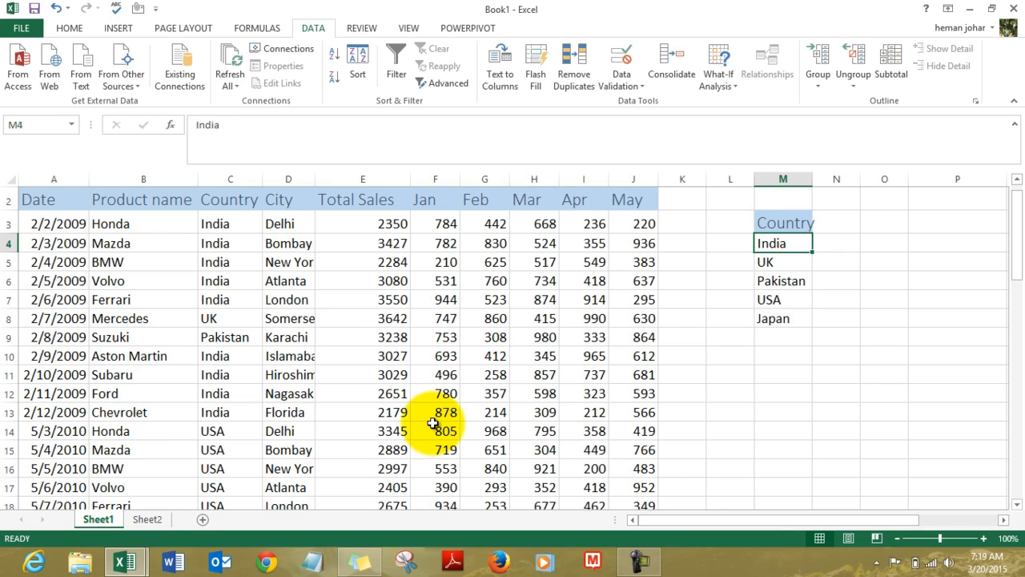
- Copy the unique country entries M4:M8 from Sheet1 and paste them under the Country heading at S3 on Sheet2
key("shift+Down")
key("shift+Down")
key("shift+Down")
key("shift+Down")
key("ctrl+c")
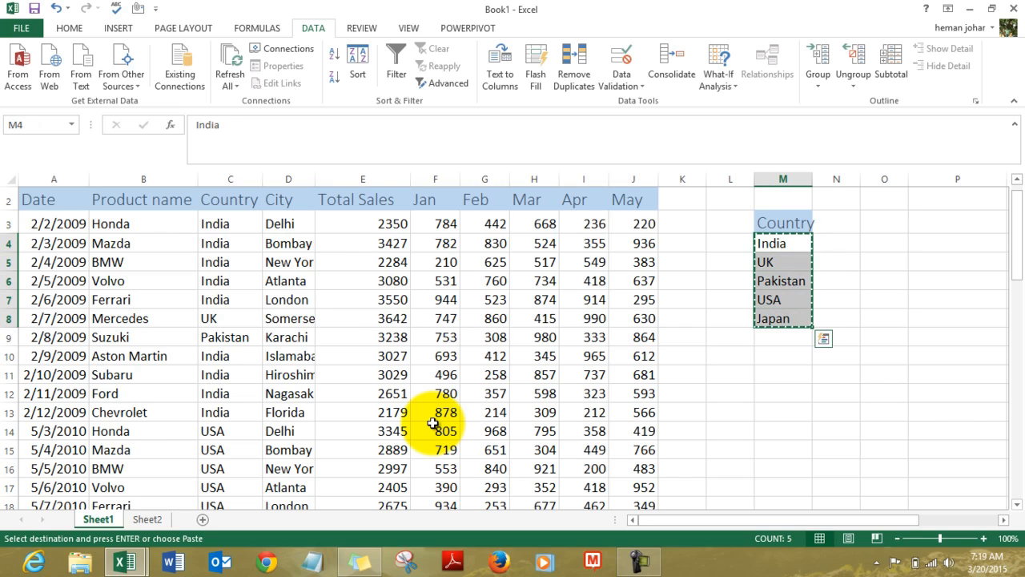
left_click(147, 519)
key("Right")
key("Right")
key("Right")
key("Right")
key("Right")
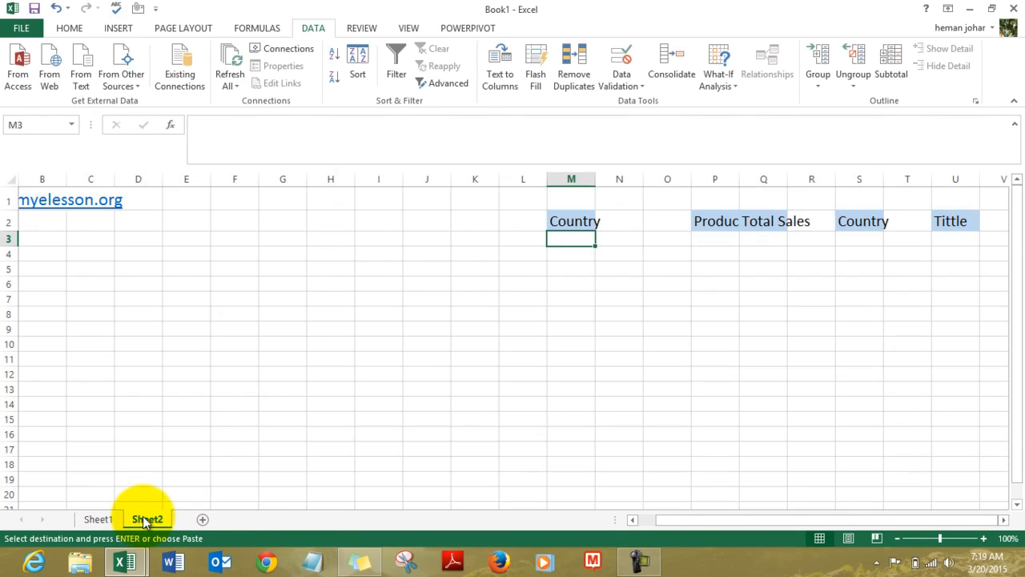
key("Right")
key("Left")
key("Left")
key("Left")
key("Left")
key("Left")
key("Right")
key("Right")
key("Right")
key("Right")
key("Right")
key("Right")
key("Right")
key("Right")
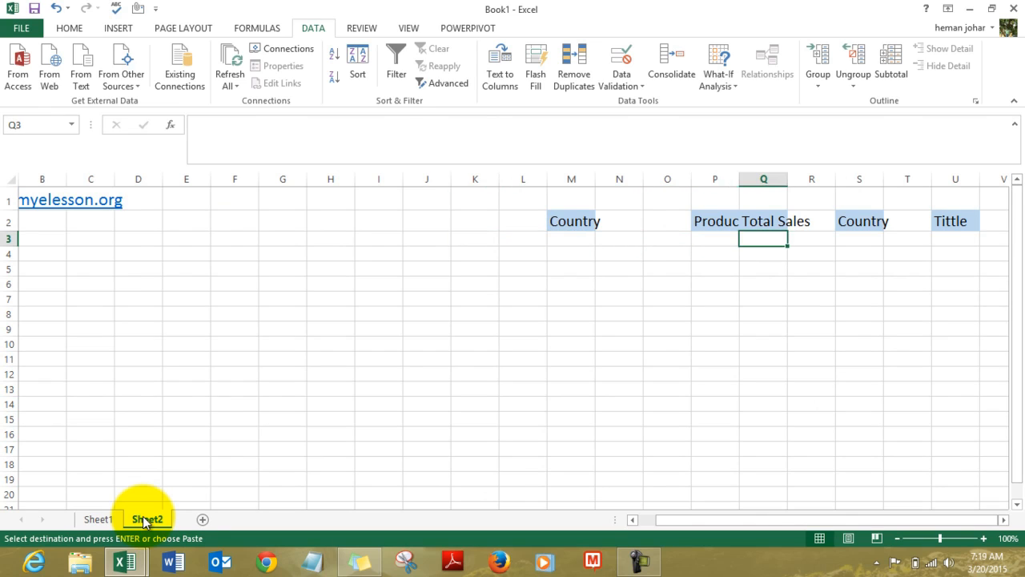
key("ctrl+v")
key("Left")
key("Left")
key("Left")
key("Left")
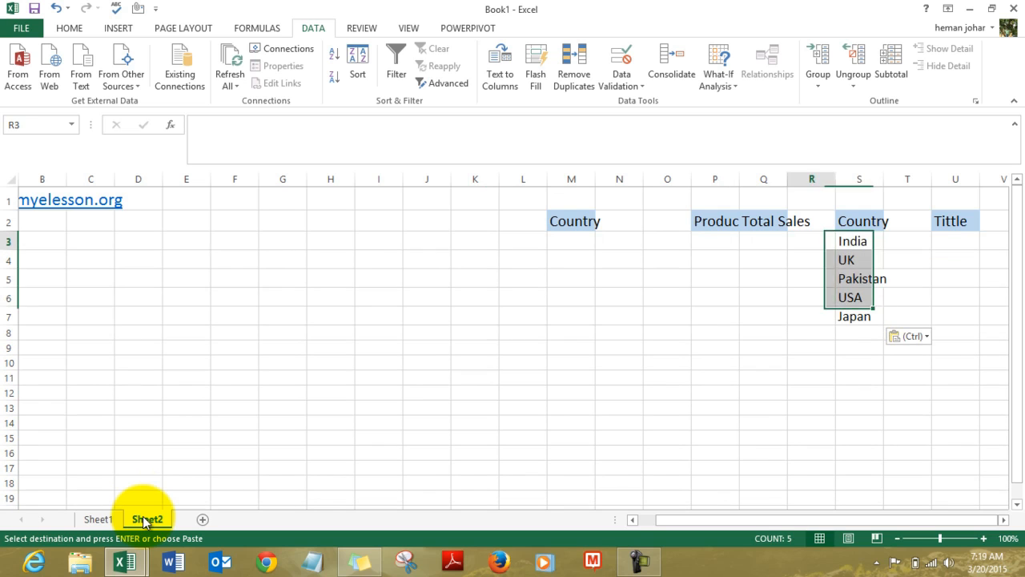
- Use an Advanced Filter on Sheet1 to copy only the unique records of the product name range B2:B57 to cell O3
left_click(98, 520)
key("Escape")
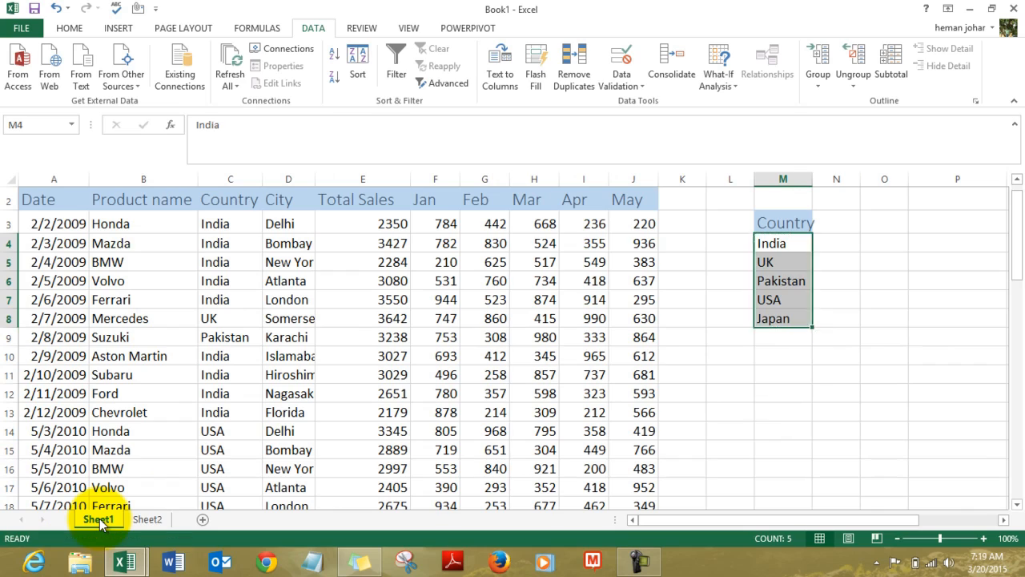
key("Right")
key("Right")
key("Up")
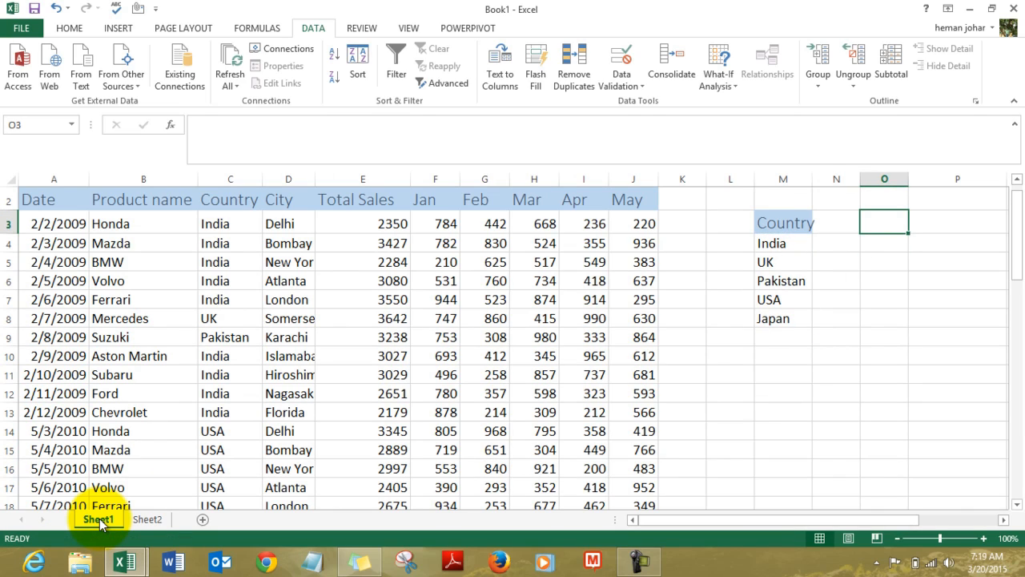
key("alt")
key("a")
key("q")
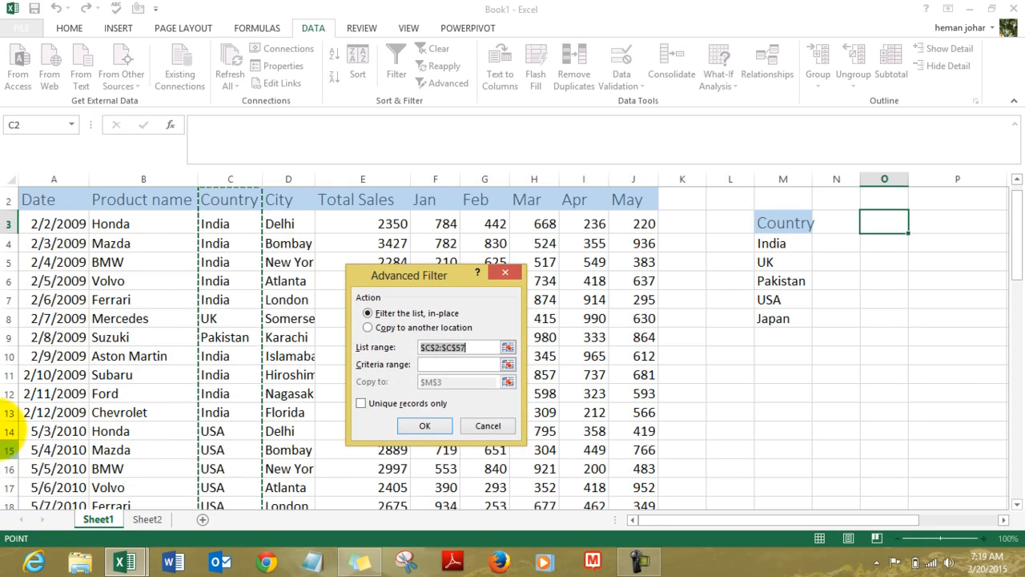
left_click(133, 201)
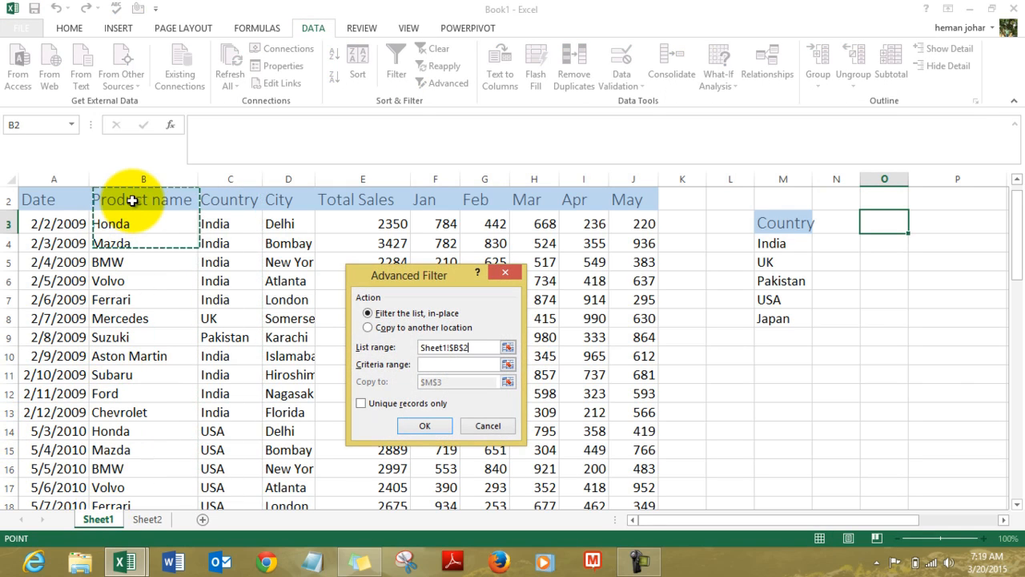
key("ctrl+shift+Down")
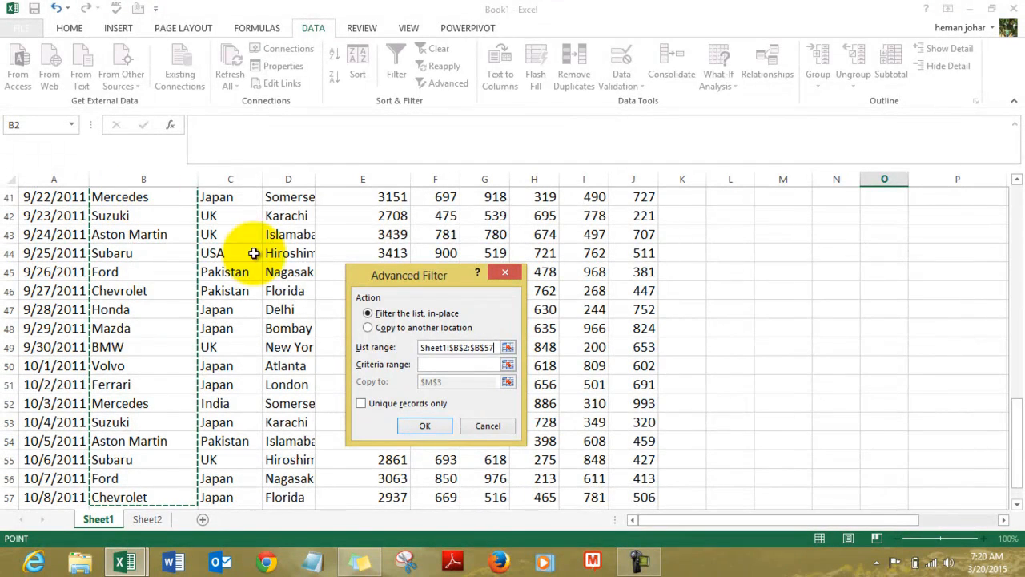
left_click(368, 327)
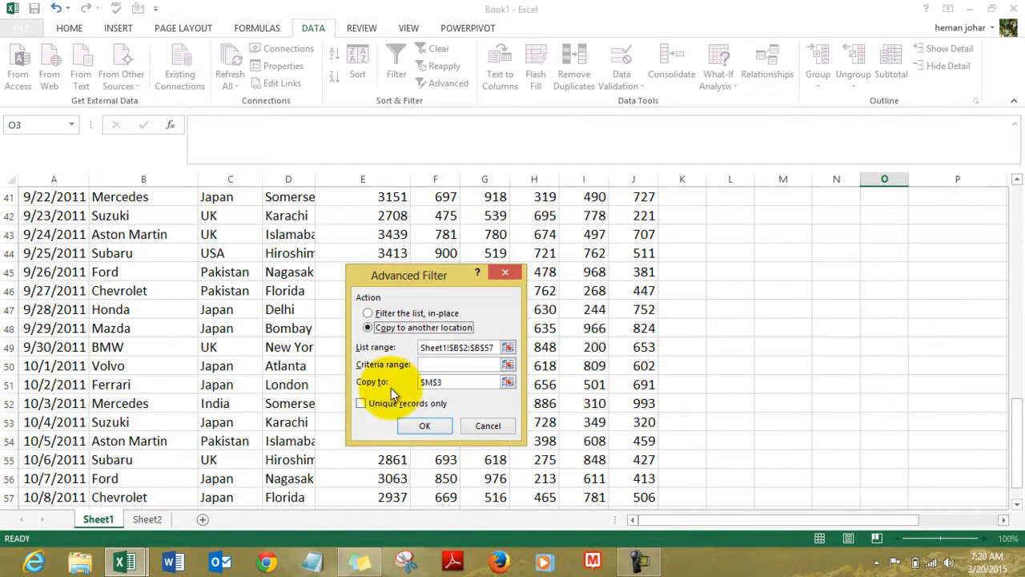
scroll(508, 377, "up", 13)
left_click(508, 383)
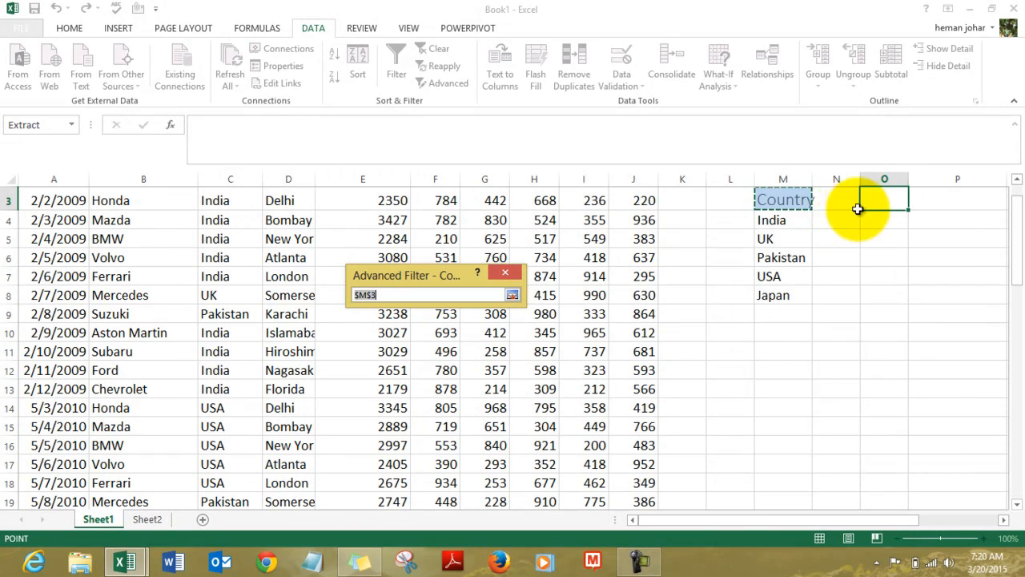
left_click(889, 195)
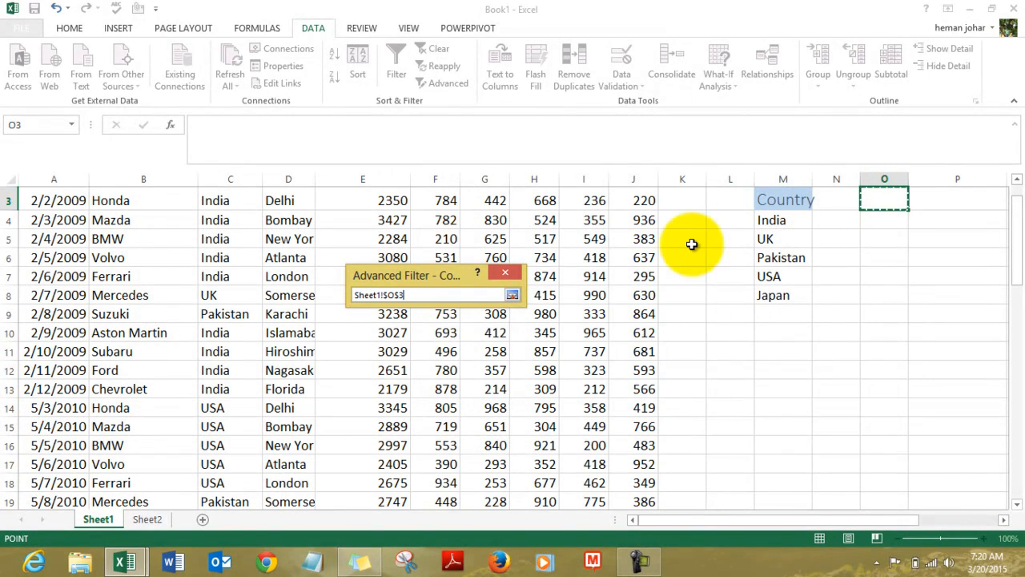
left_click(511, 296)
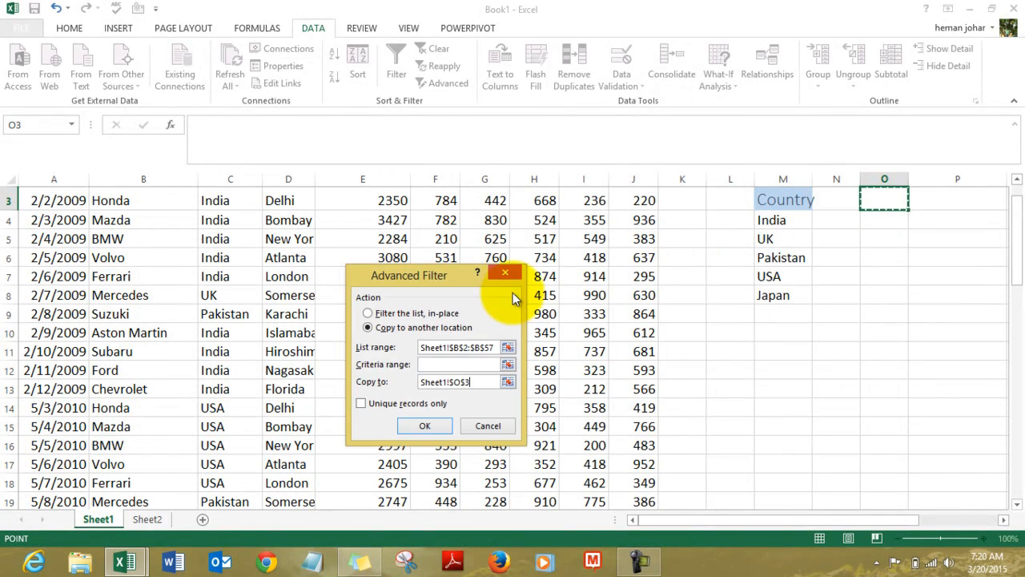
left_click(364, 402)
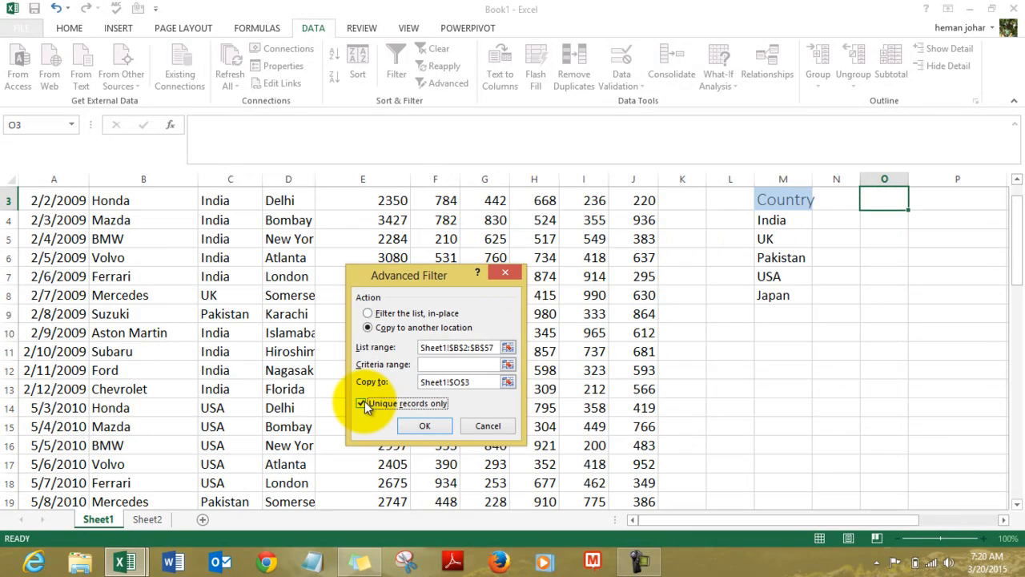
left_click(423, 427)
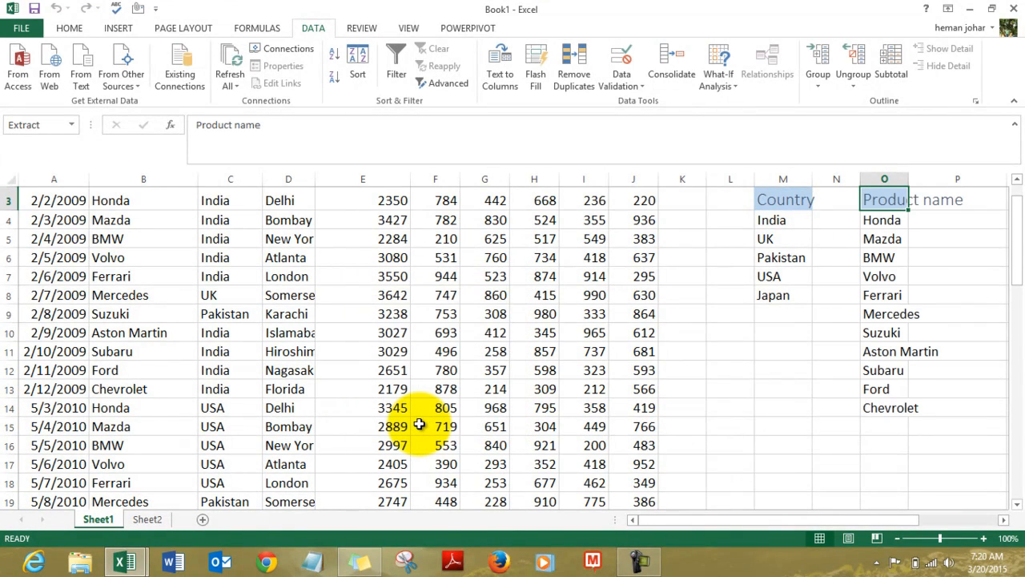
- Copy the unique product names O4:O14 from Sheet1 and paste them under the Product heading at P3 on Sheet2
key("Down")
key("shift+Down")
key("shift+Down")
key("shift+Down")
key("shift+Down")
key("shift+Down")
key("shift+Down")
key("shift+Down")
key("shift+Down")
key("shift+Down")
key("shift+Down")
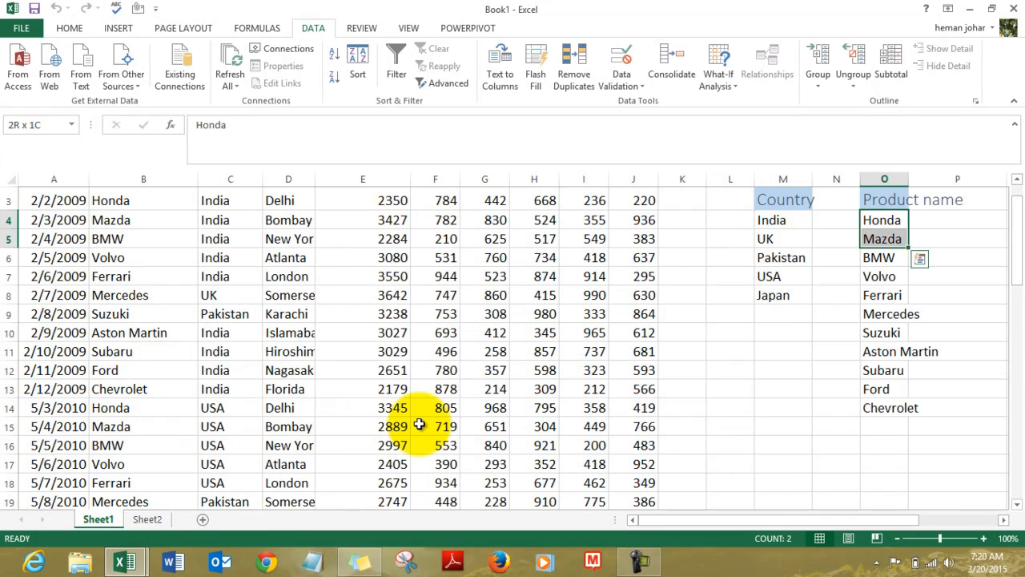
key("ctrl+c")
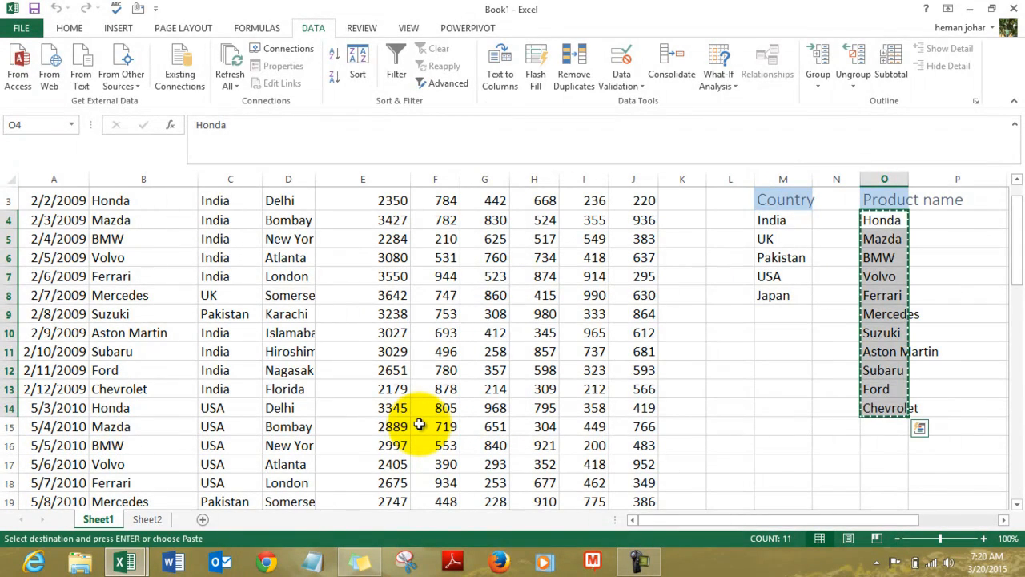
left_click(155, 521)
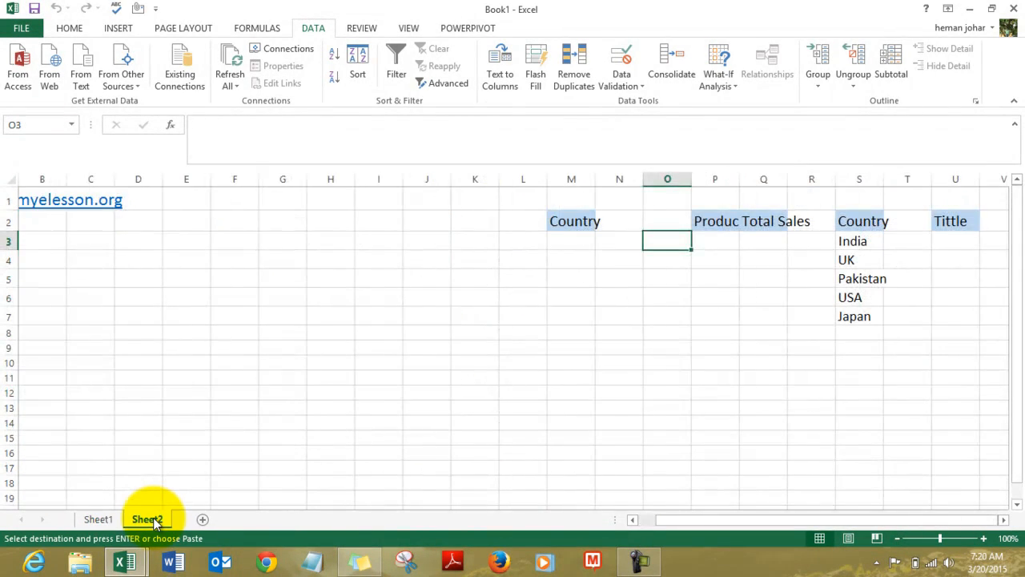
key("Right")
key("ctrl+v")
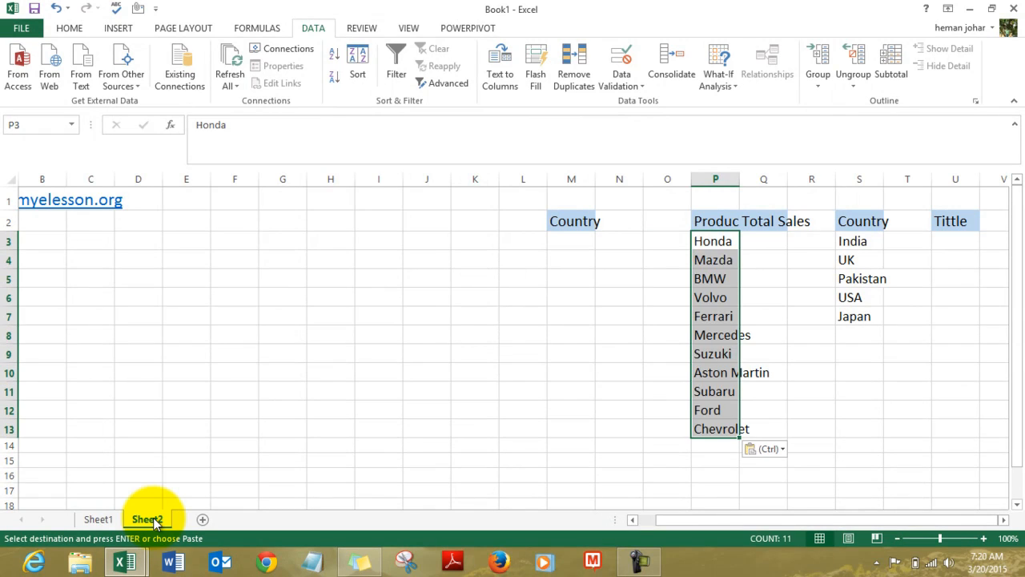
- Add List data validation to cell M3 on Sheet2, using the country entries in S3:S7 as the source
key("Right")
key("Right")
key("Right")
key("Right")
key("Left")
key("Left")
key("Left")
key("Left")
key("Left")
key("Left")
key("Left")
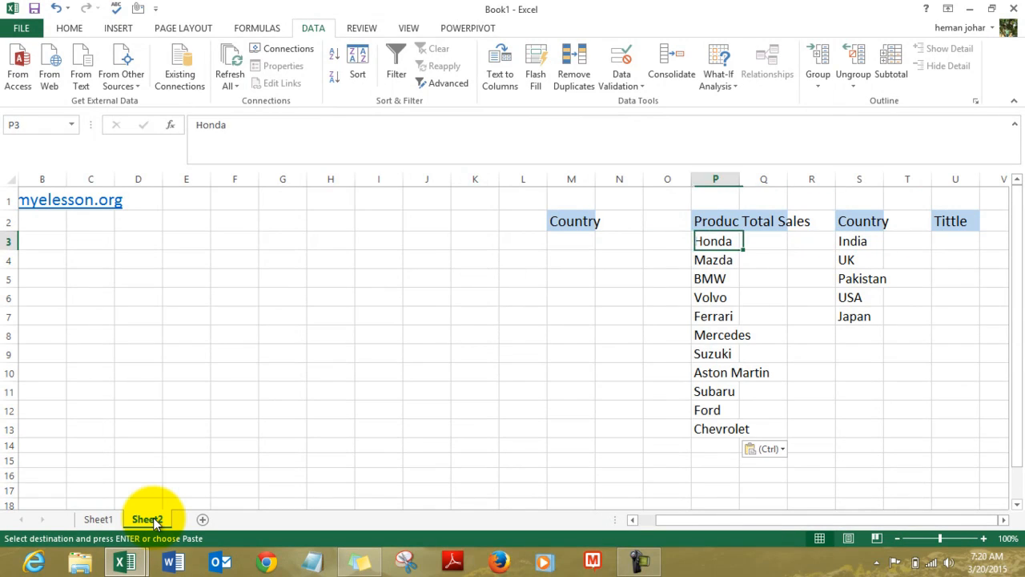
key("Left")
key("Right")
key("Left")
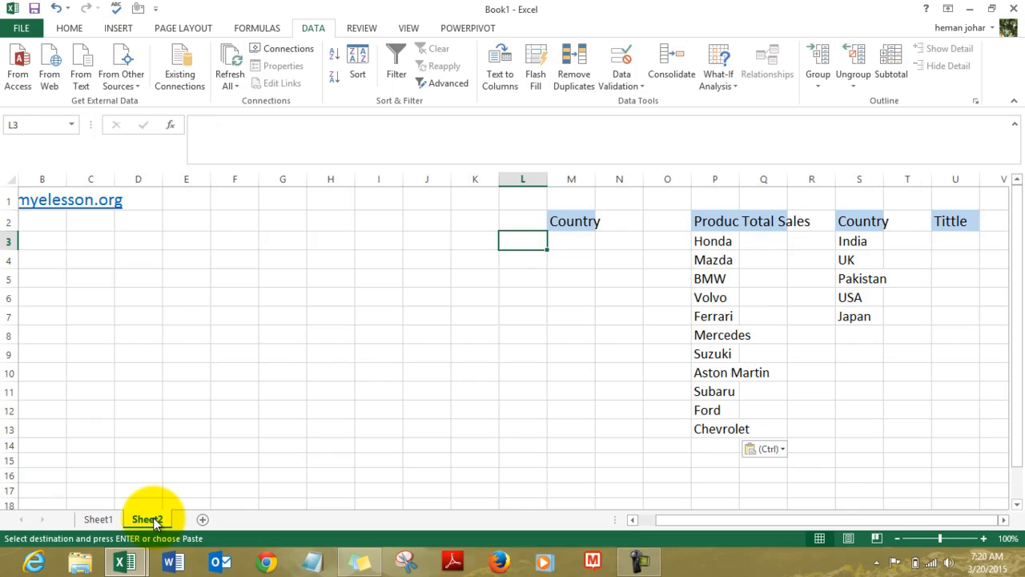
key("Right")
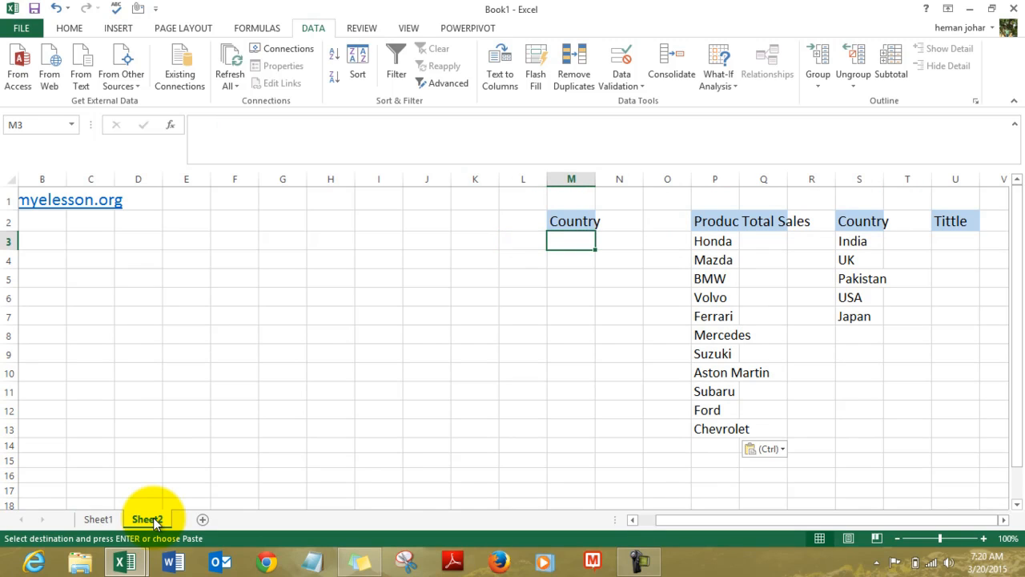
key("alt")
key("d")
key("l")
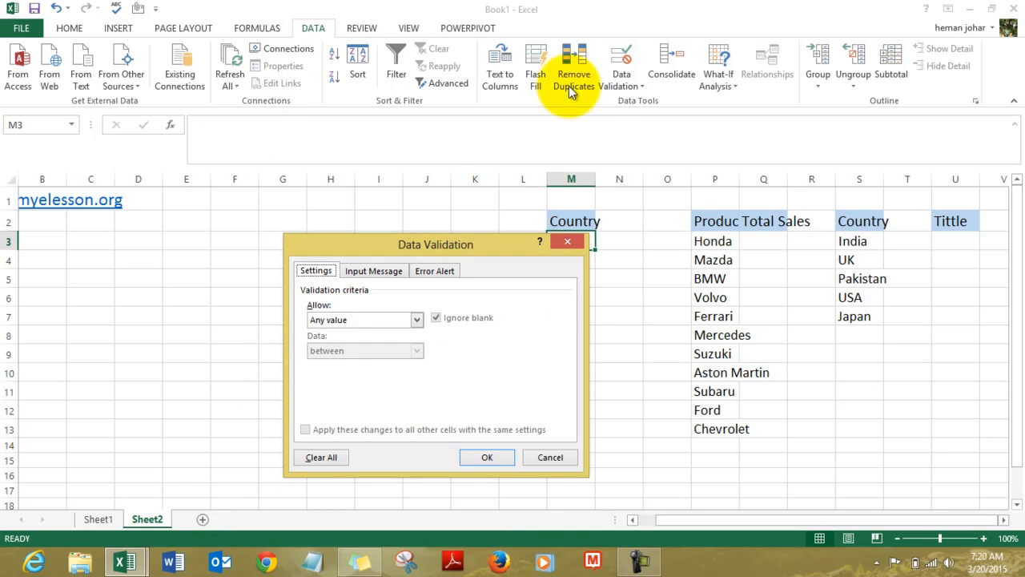
left_click(417, 319)
left_click(347, 360)
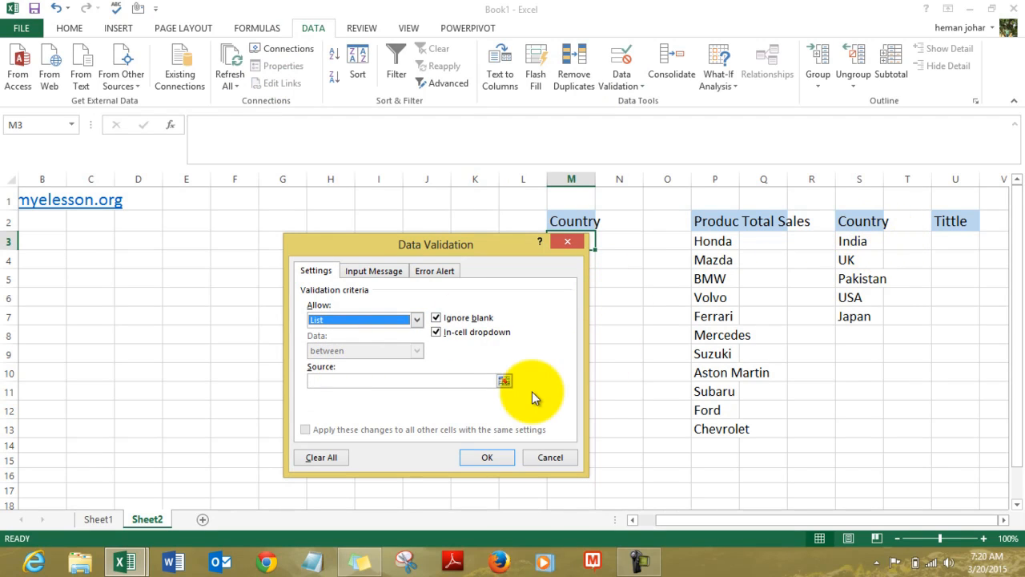
left_click(489, 383)
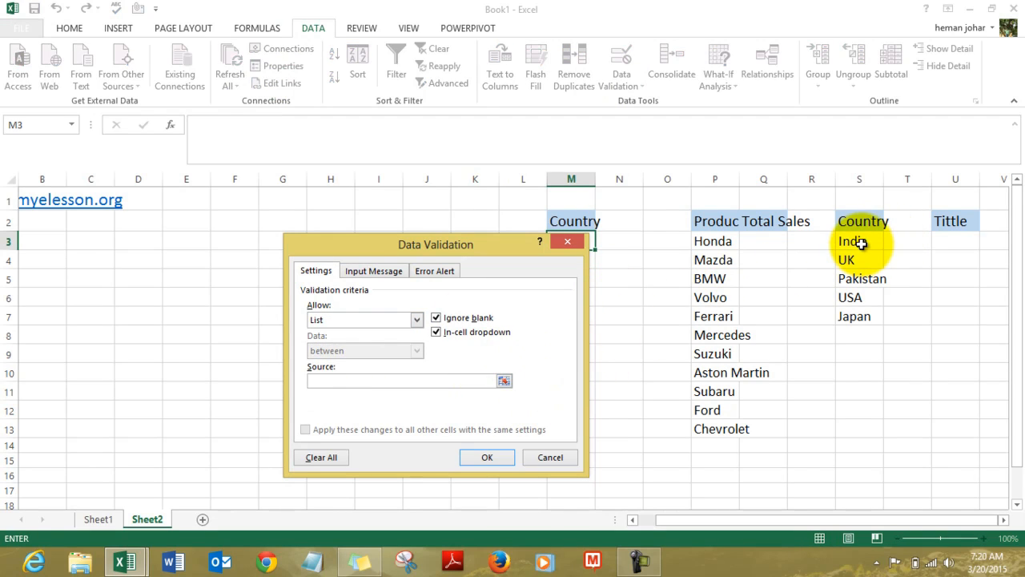
left_click_drag(860, 242, 859, 316)
key("Return")
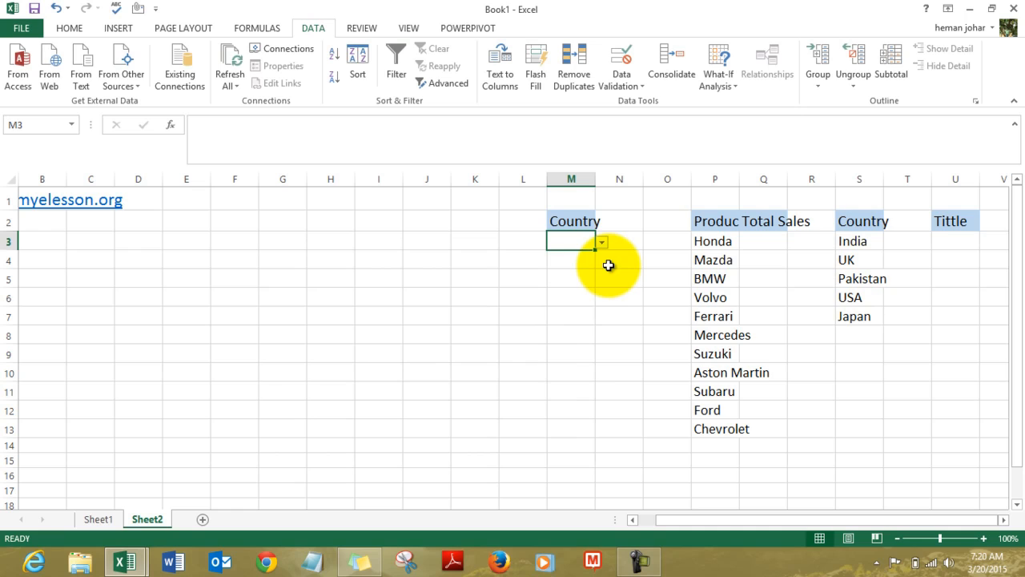
- Choose India from the country dropdown in cell M3
left_click(602, 243)
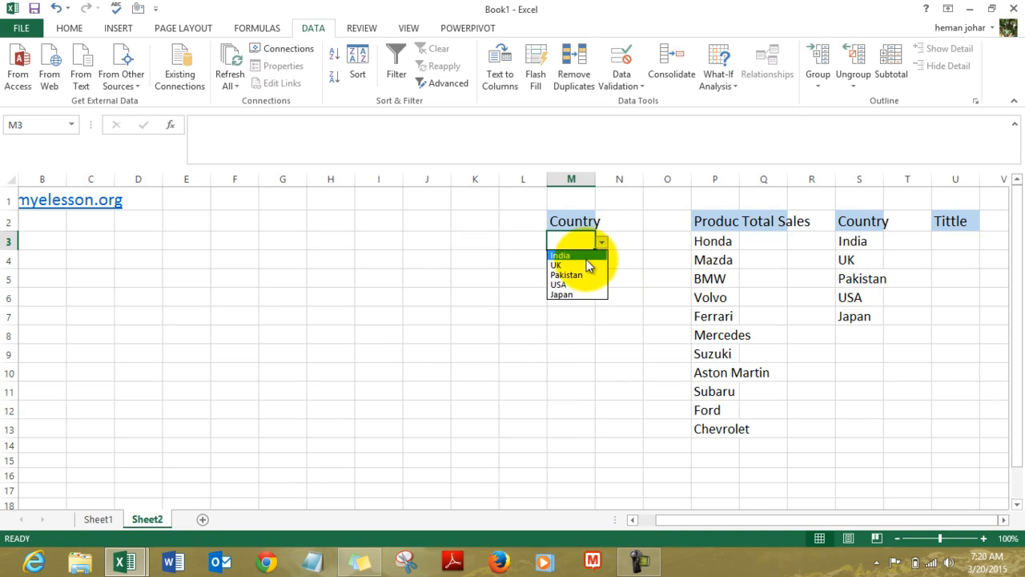
left_click(587, 258)
left_click(584, 264)
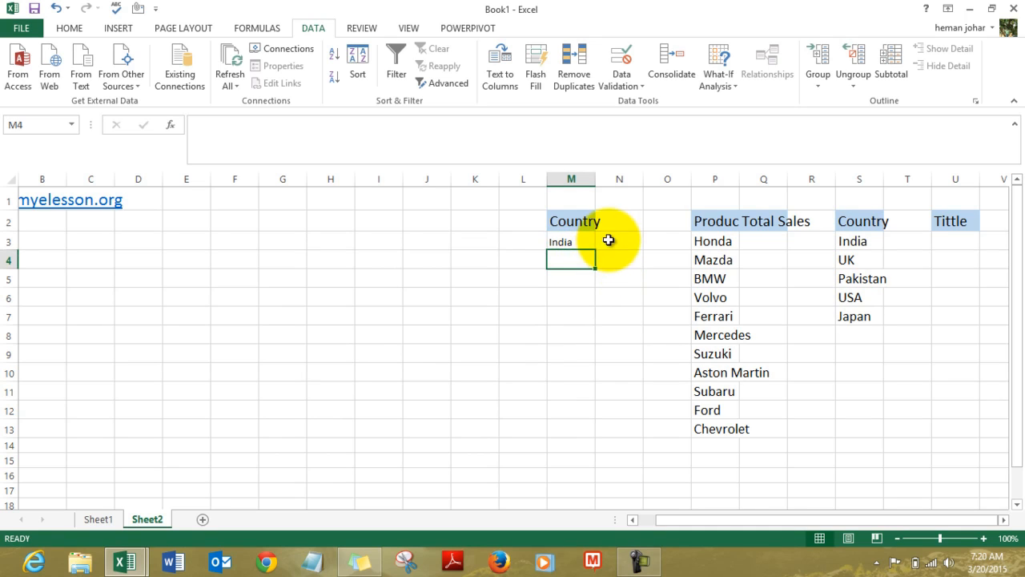
left_click(593, 239)
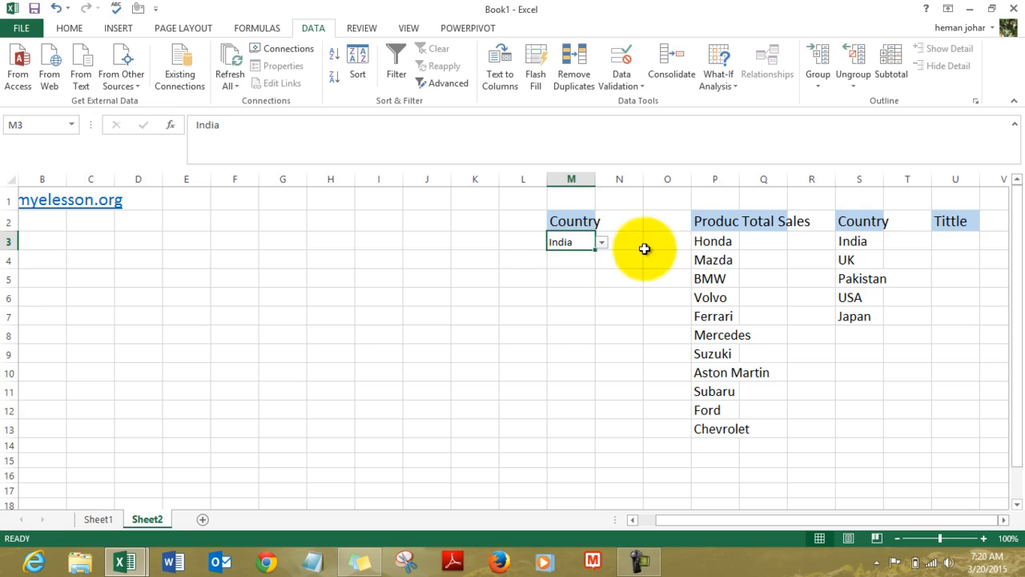
- Look over the first cells of the Product and Total Sales columns beside the country selector
left_click(756, 243)
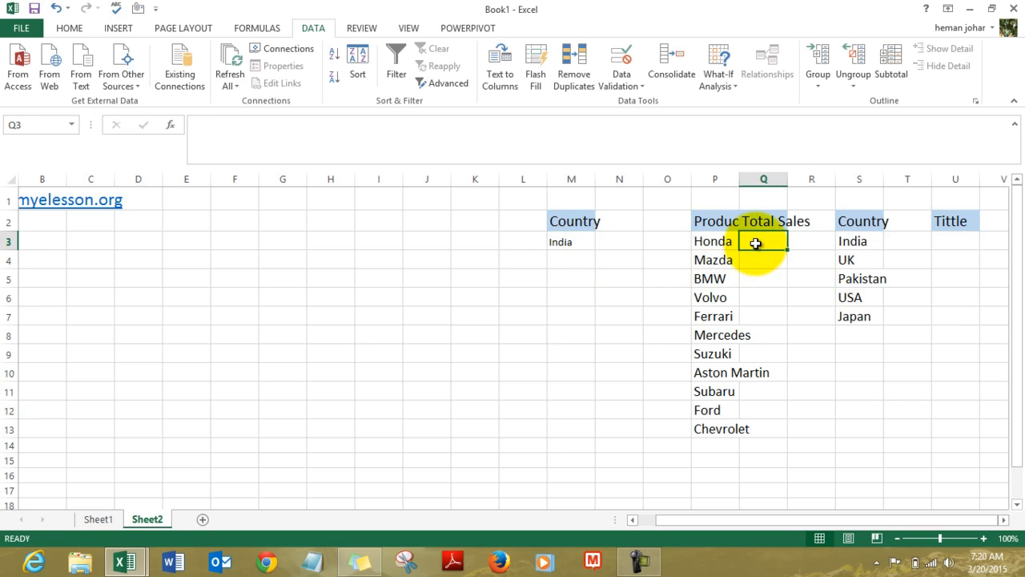
key("Left")
key("Down")
key("Right")
key("Up")
key("Left")
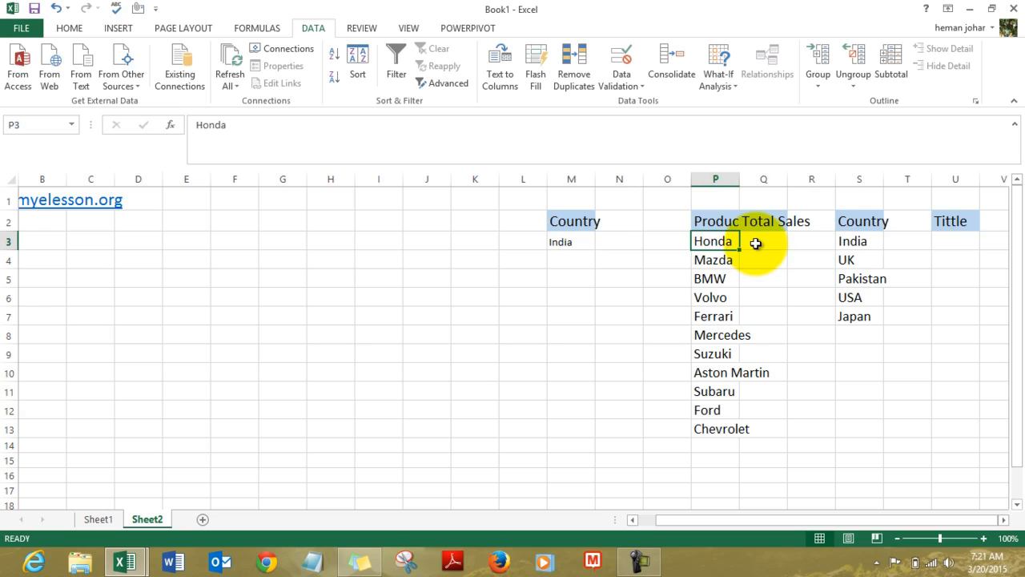
key("Right")
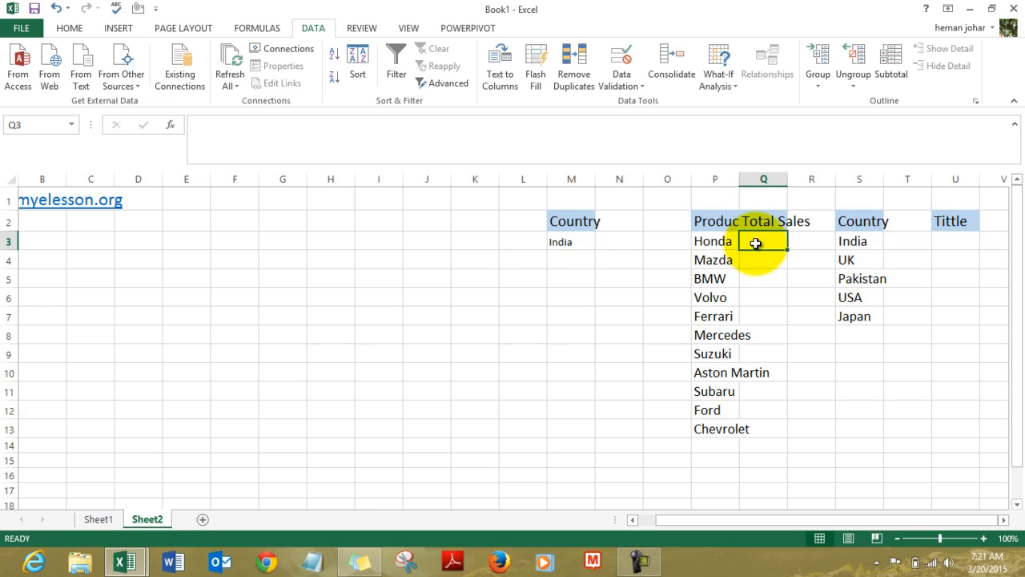
- Choose Pakistan from the country dropdown in cell M3
left_click(585, 240)
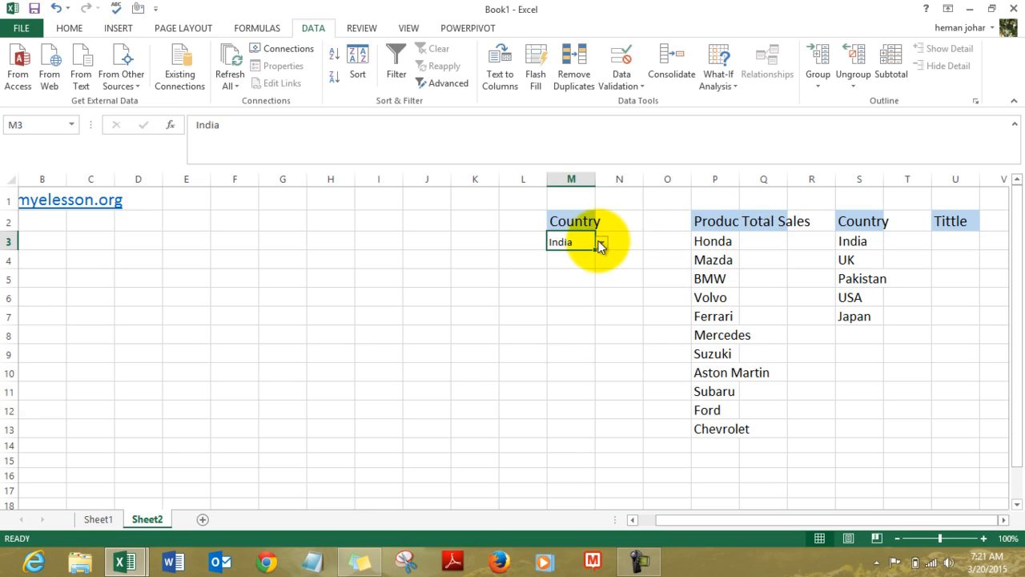
left_click(603, 243)
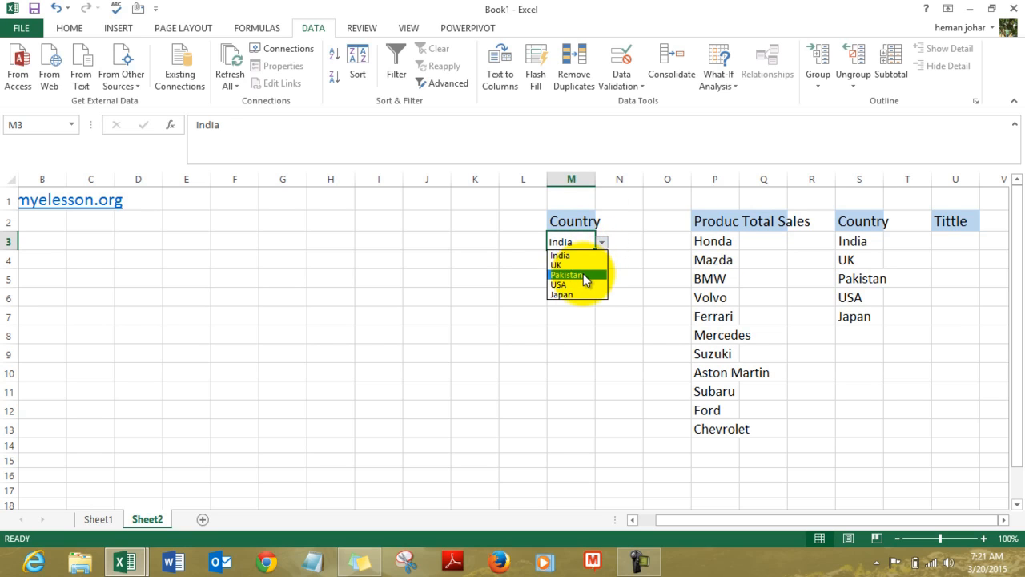
left_click(585, 271)
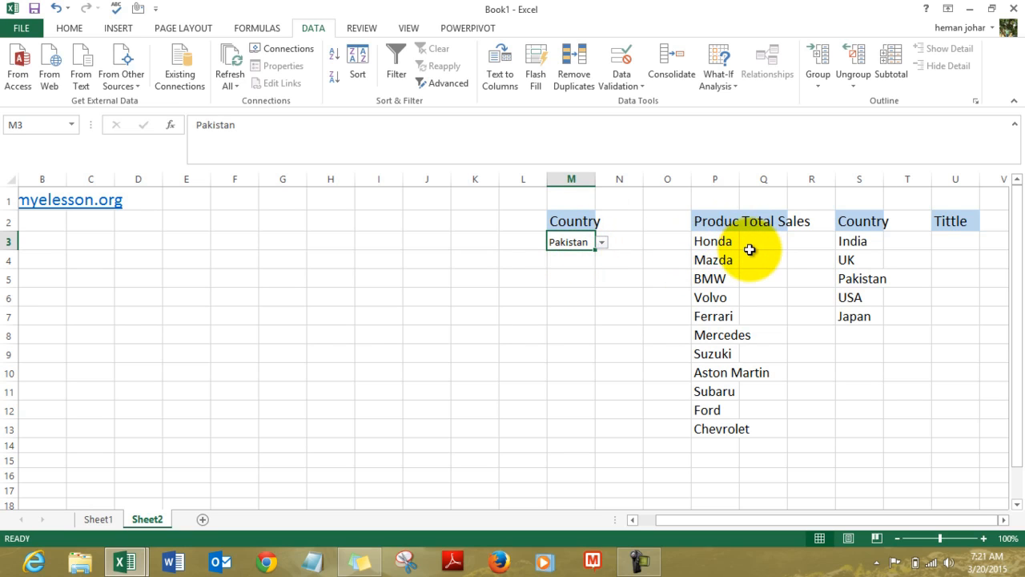
- Fit column Q to the width of its Total Sales heading and start a SUMIFS formula in cell Q3
double_click(787, 179)
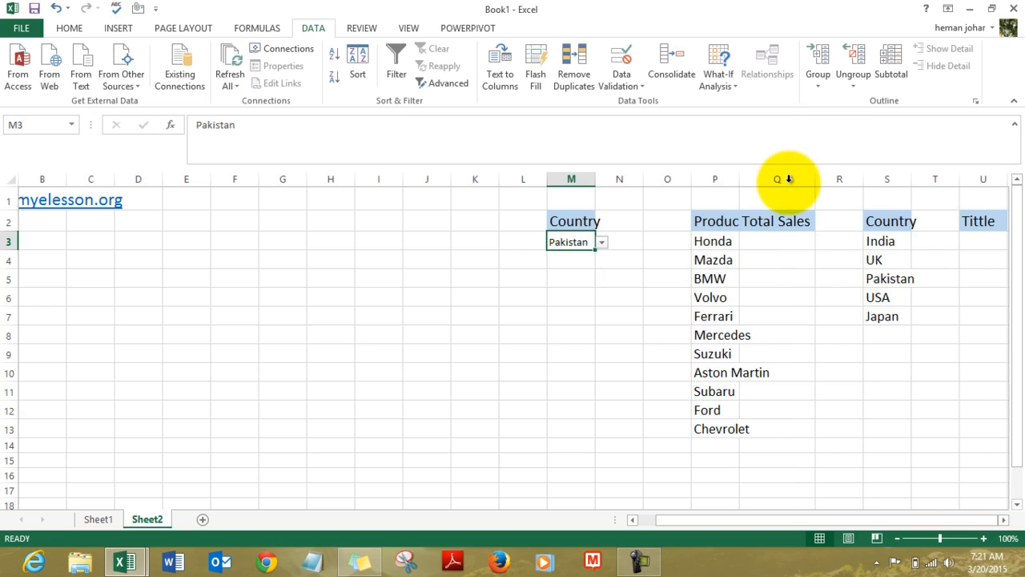
left_click(774, 238)
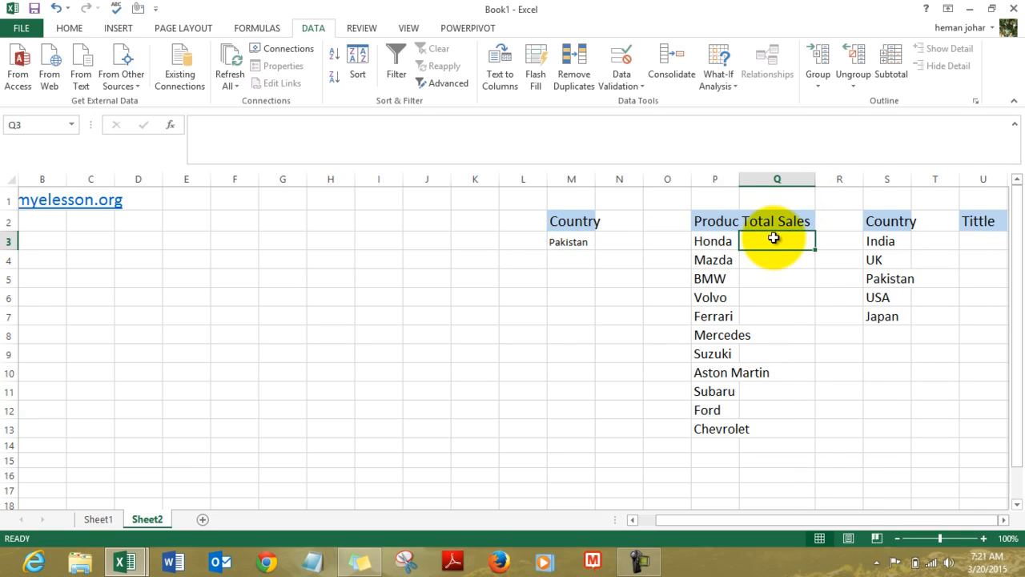
type("=")
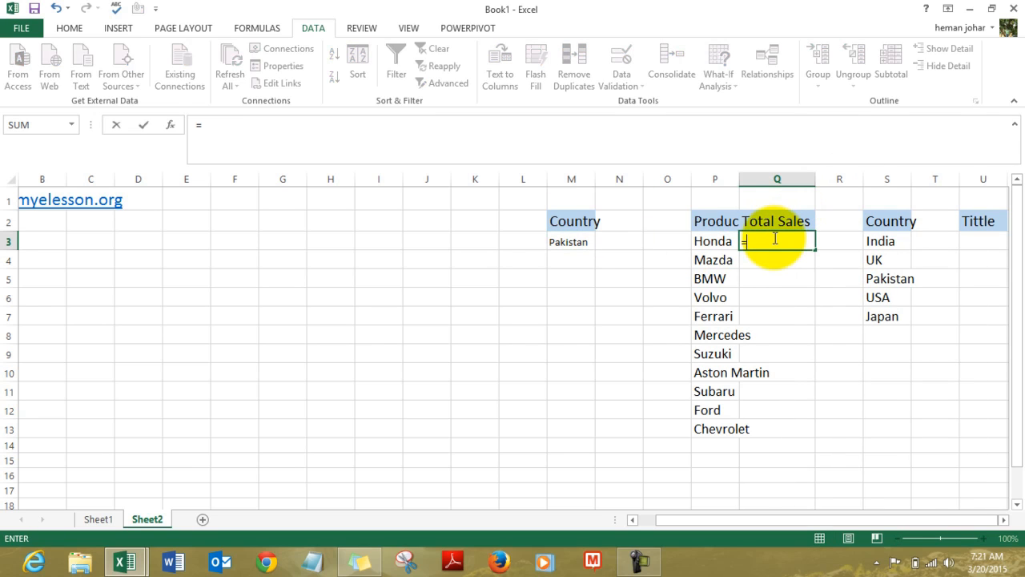
type("sumifs")
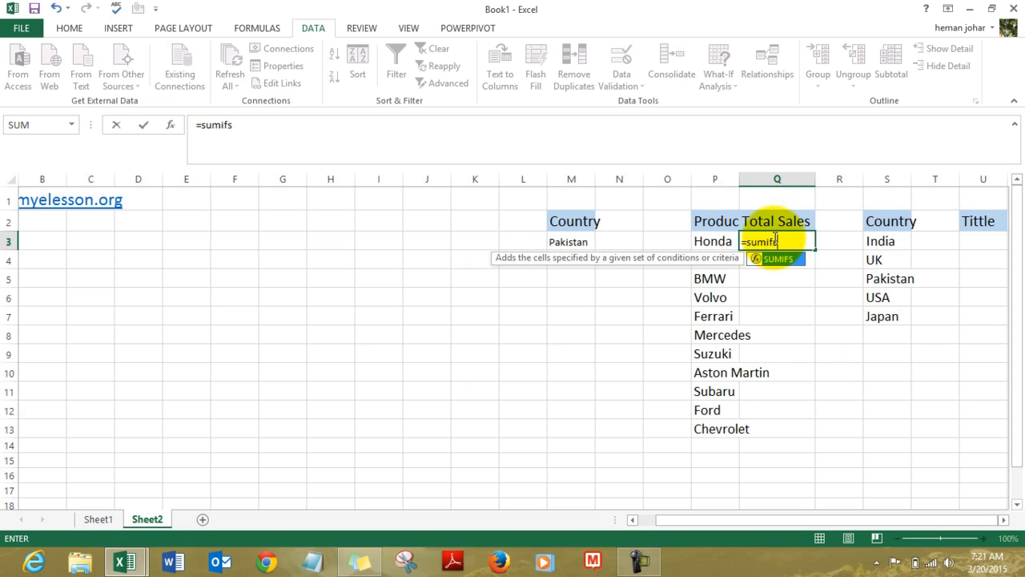
key("Tab")
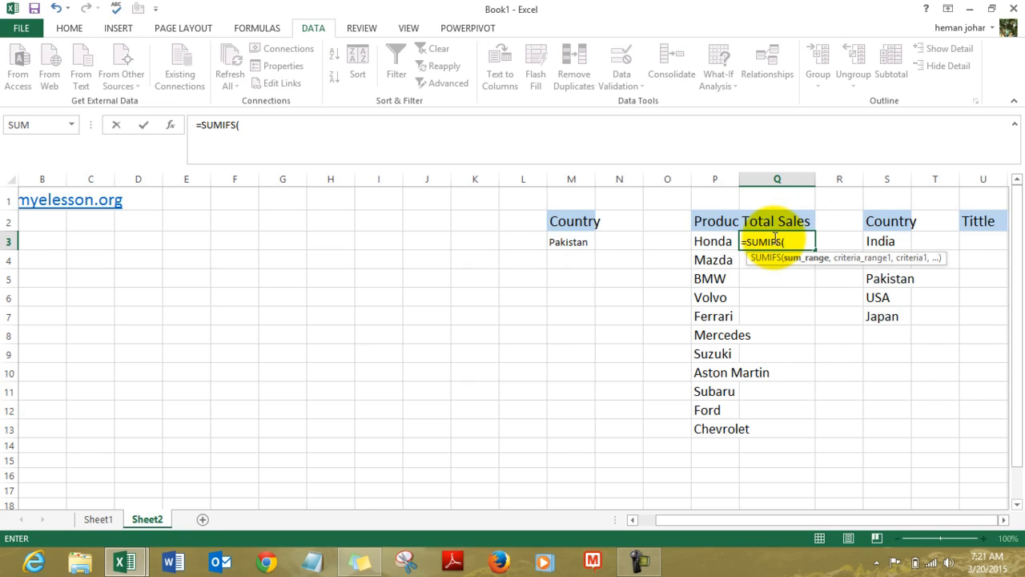
- Set the SUMIFS sum range to the Total Sales data on Sheet1 as the absolute reference $E$3:$E$57
left_click(93, 519)
key("Up")
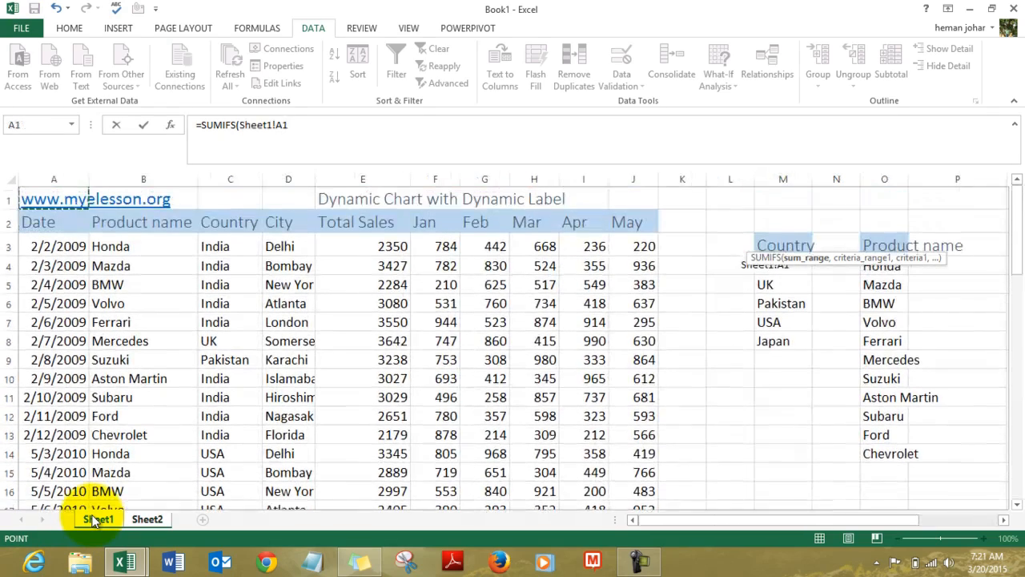
key("Right")
key("Down")
key("Down")
key("Right")
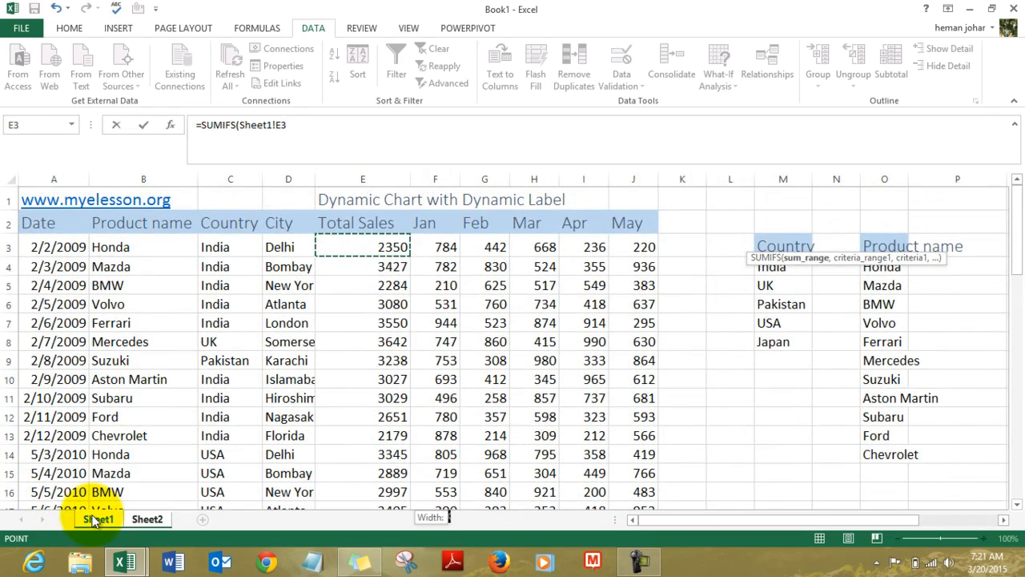
key("ctrl+shift+Down")
key("F4")
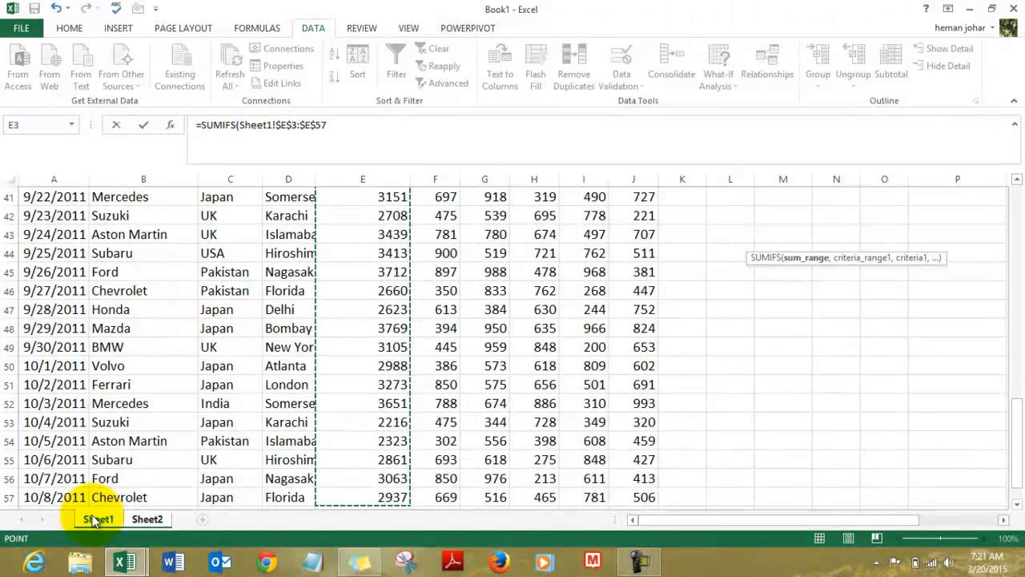
type(",")
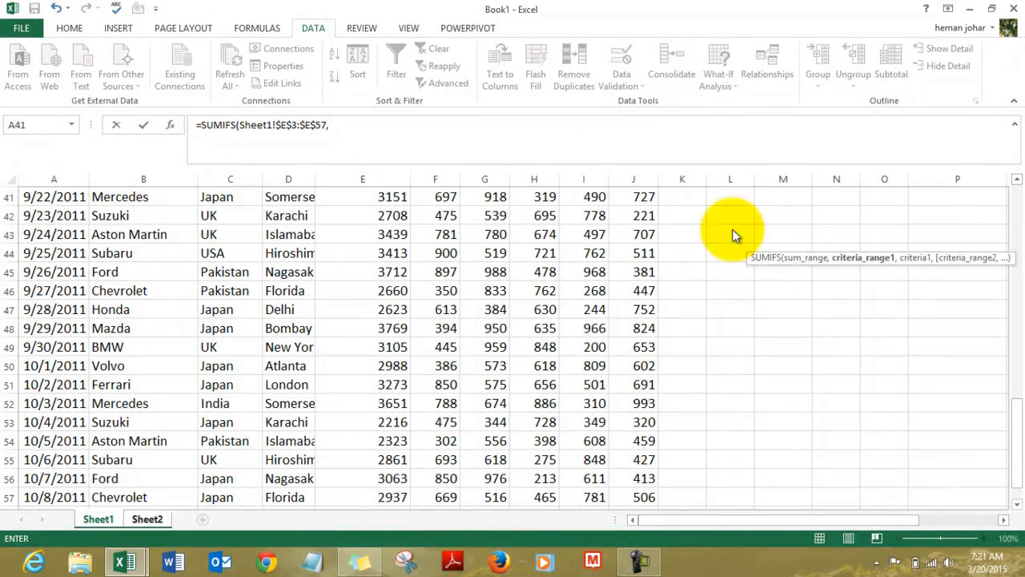
- Add the first SUMIFS condition, matching product names in Sheet1!$B$3:$B$57 against cell P3 on Sheet2
left_click_drag(1014, 396, 1007, 195)
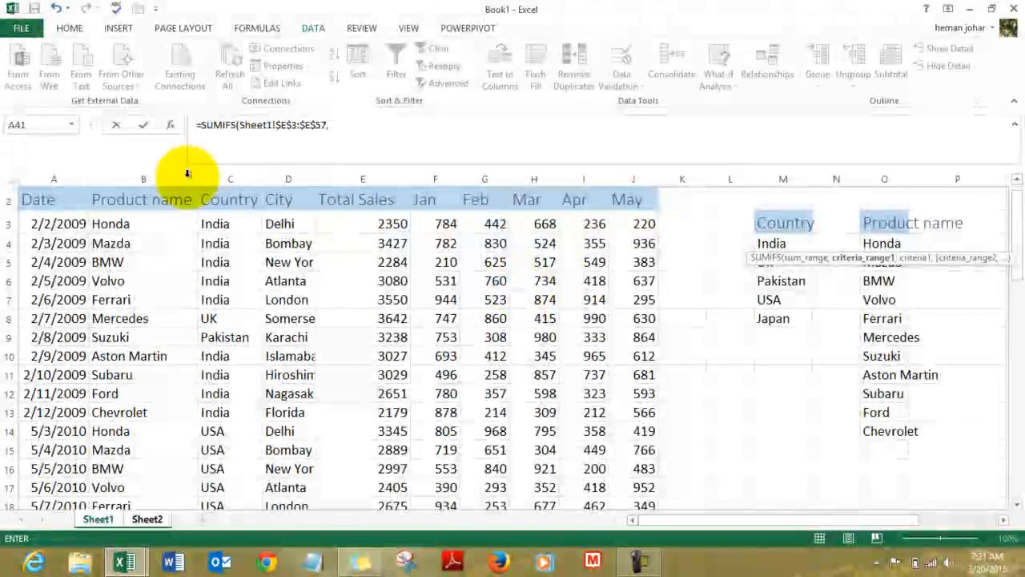
left_click(136, 195)
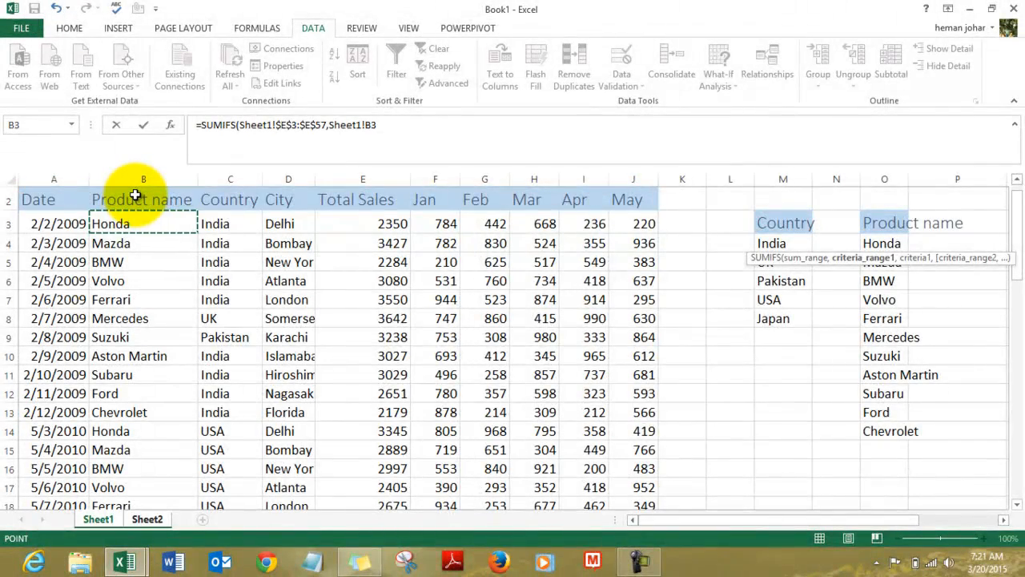
key("ctrl+shift+Down")
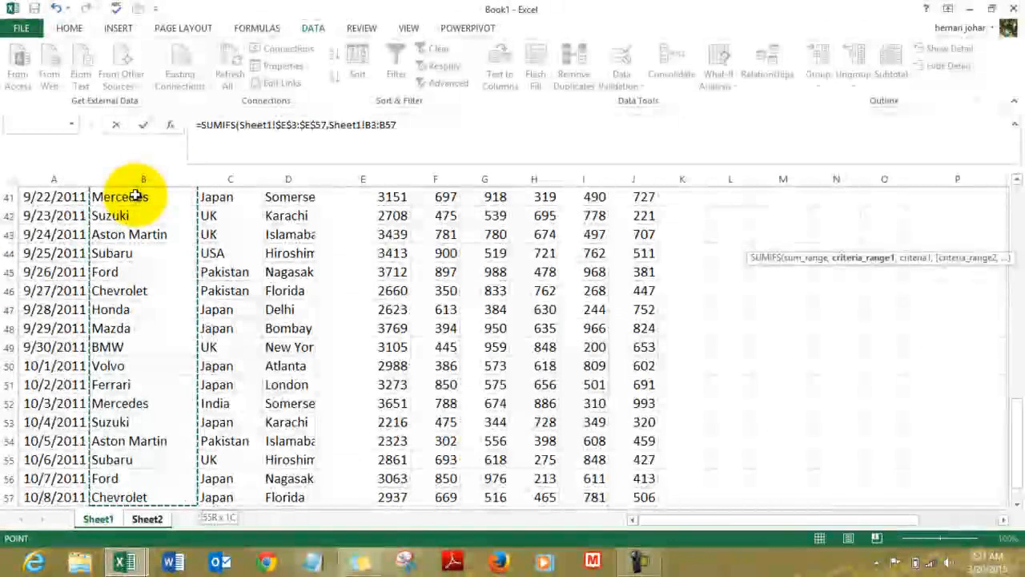
key("F4")
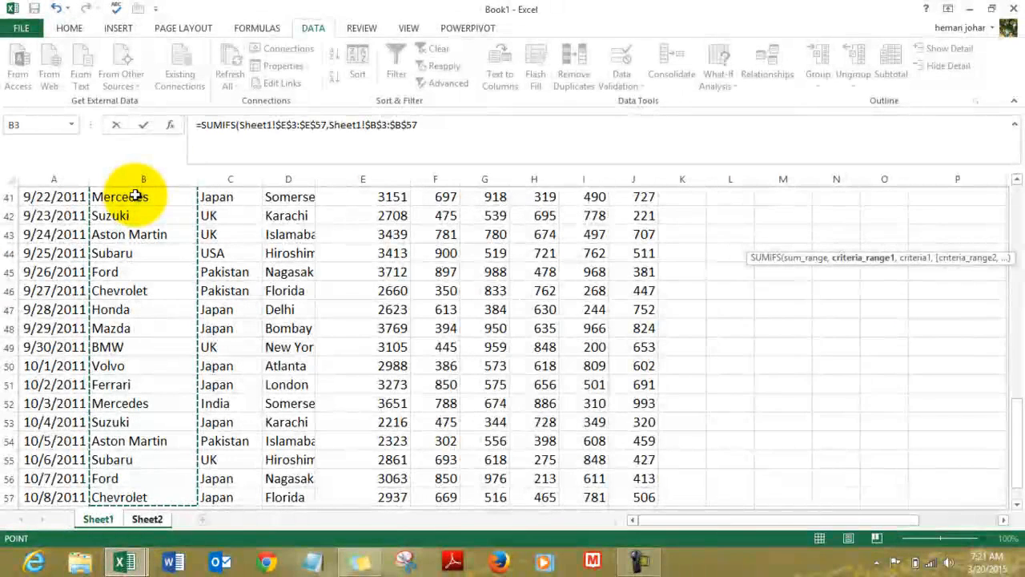
type(",")
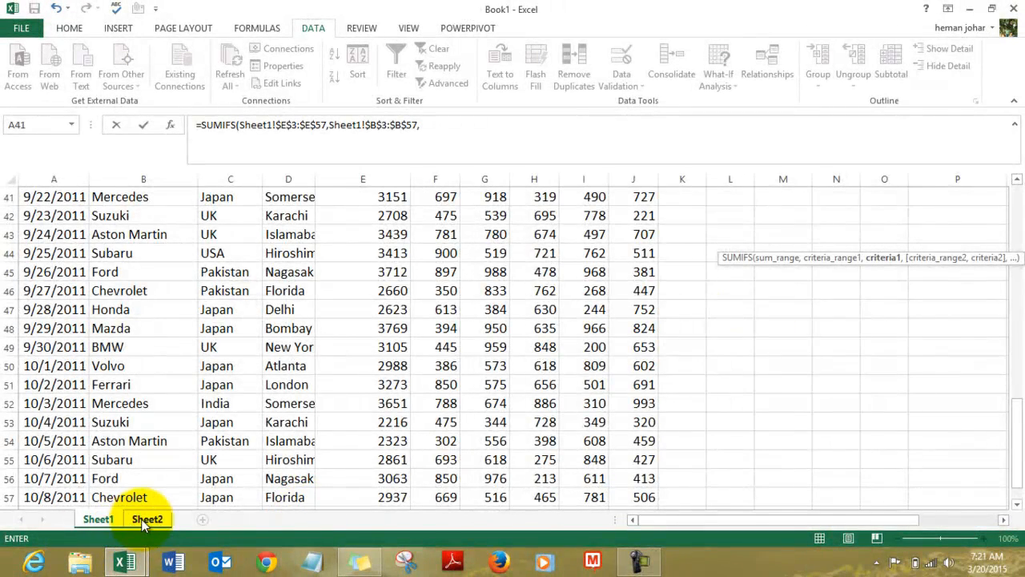
left_click(147, 519)
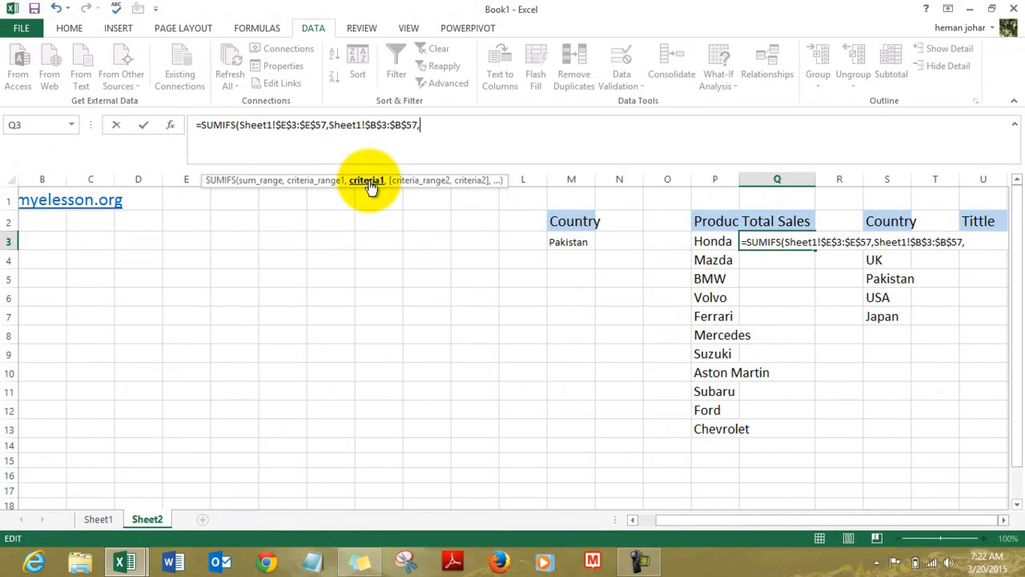
left_click(709, 243)
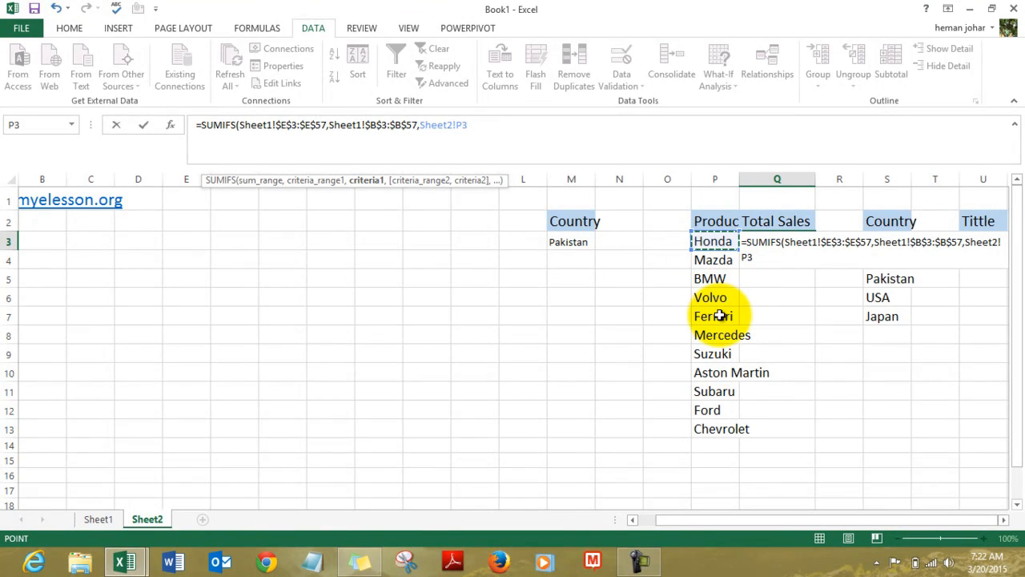
type(",")
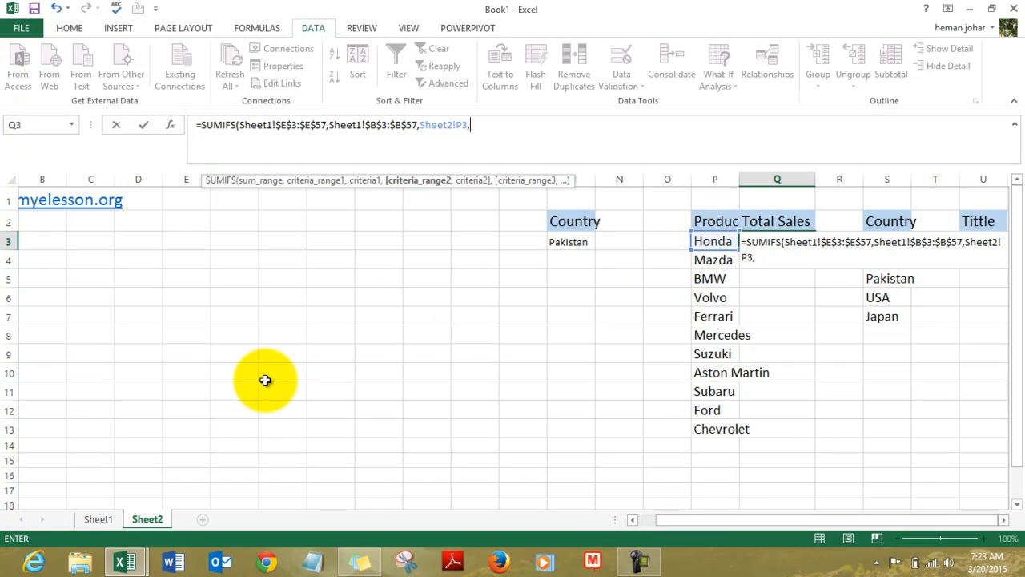
- Add the second SUMIFS condition, matching countries in Sheet1!$C$3:$C$57 against Sheet2!$M$3, and complete the formula
left_click(97, 518)
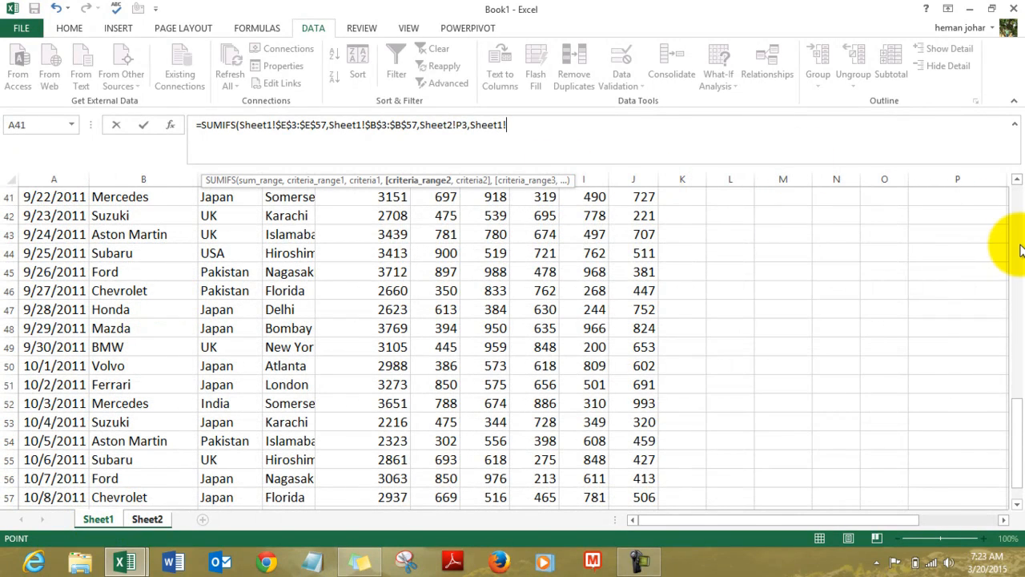
scroll(1021, 250, "up", 13)
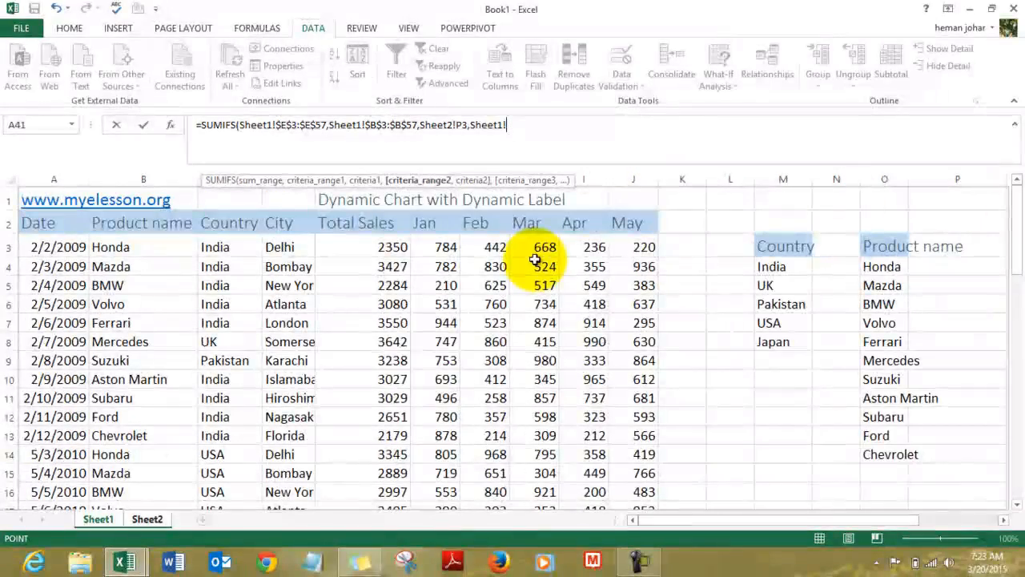
key("ctrl+shift+Down")
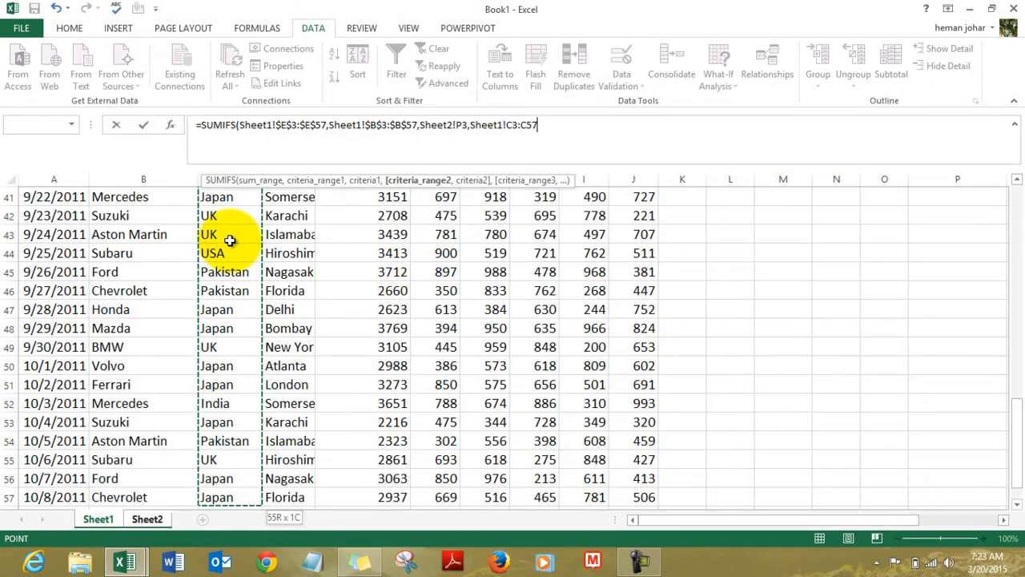
key("F4")
type(",")
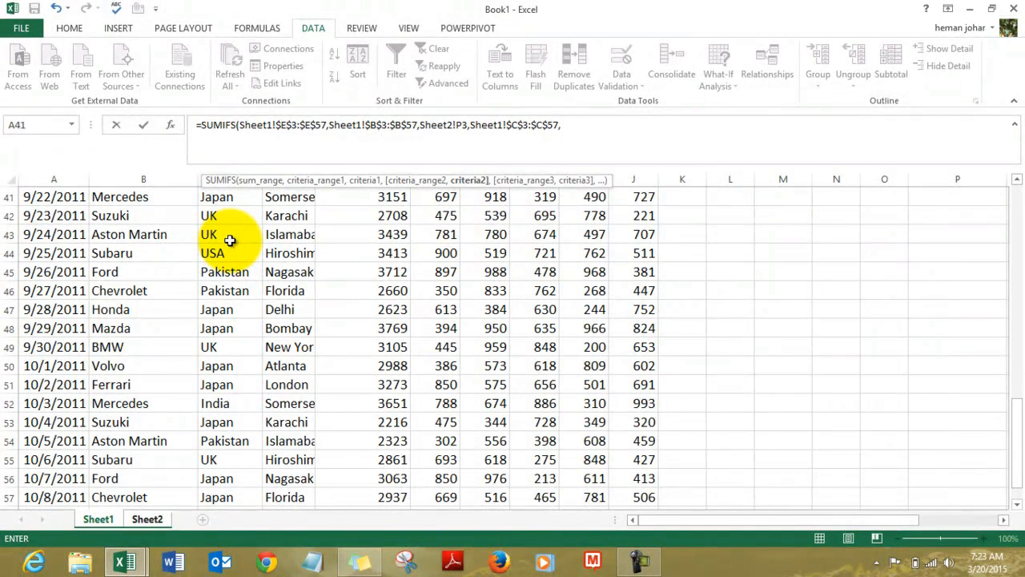
left_click(145, 521)
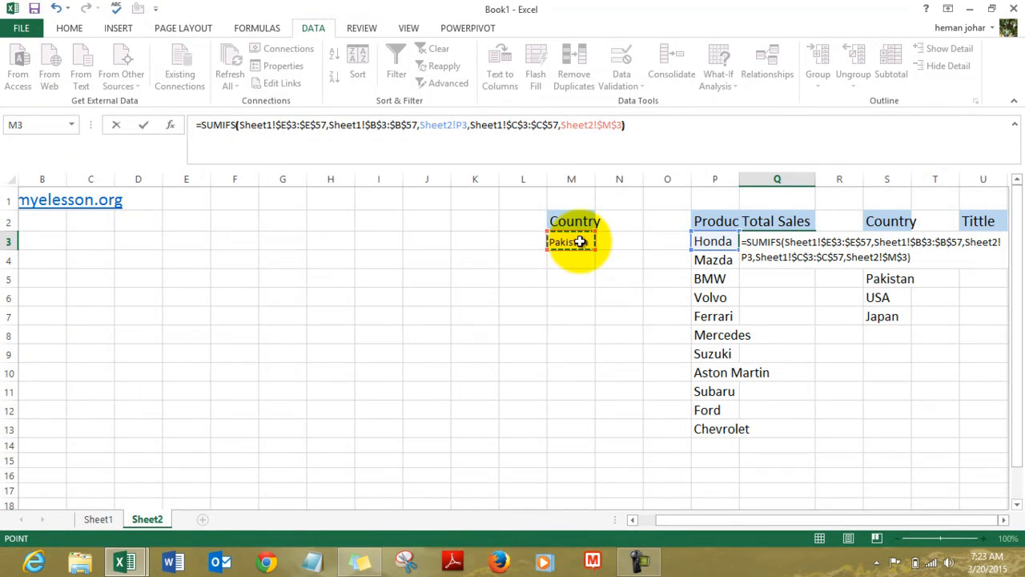
key("Return")
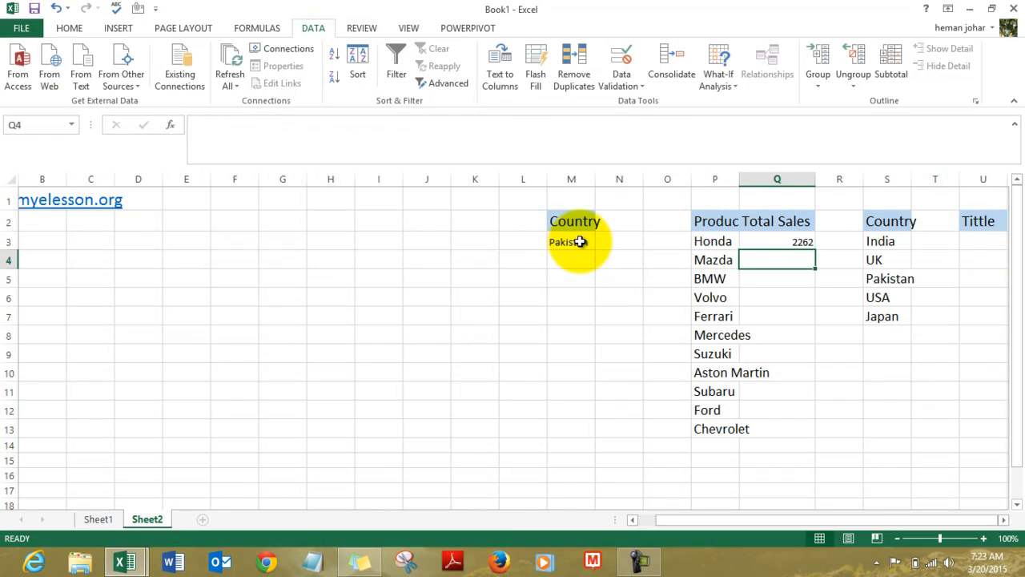
- Test the Honda total by choosing UK and finally India from the country dropdown in M3
key("Up")
key("Left")
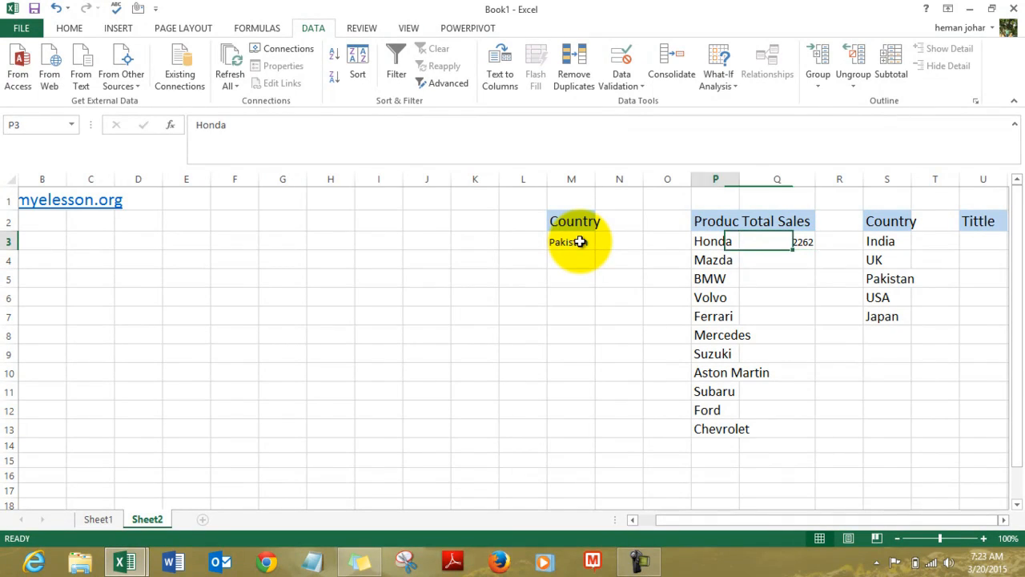
key("Right")
left_click(580, 241)
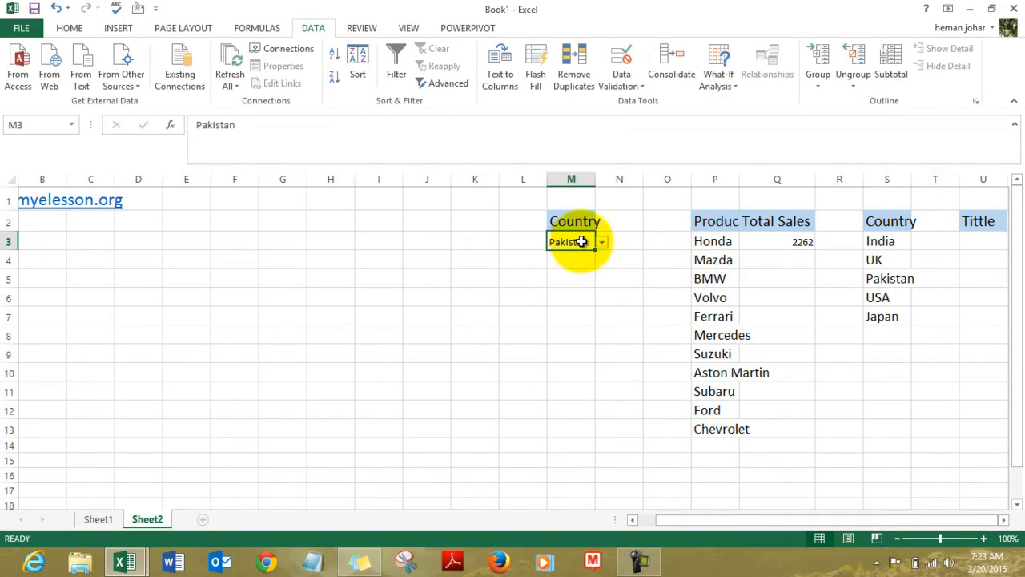
left_click(602, 242)
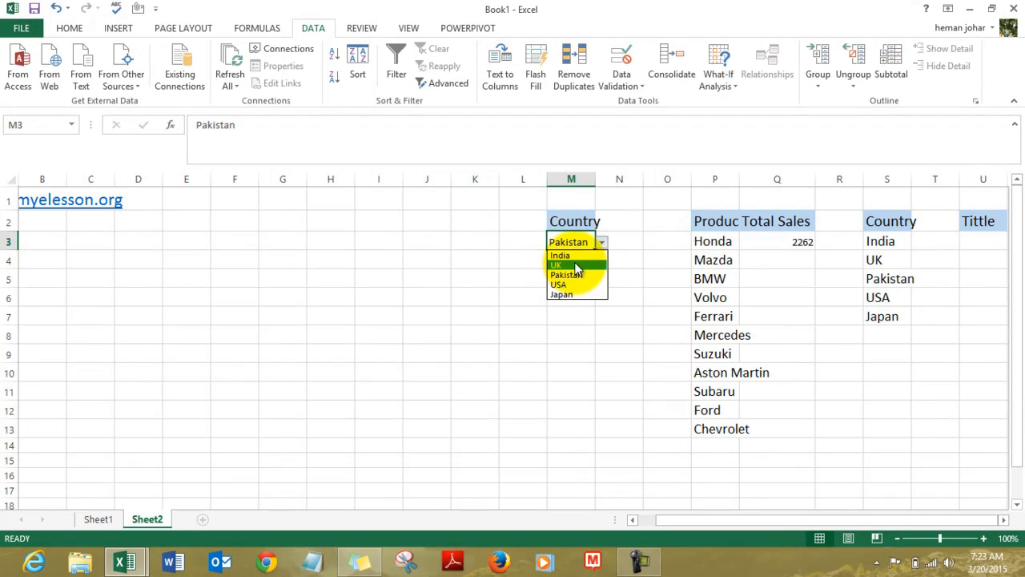
left_click(576, 265)
left_click(603, 242)
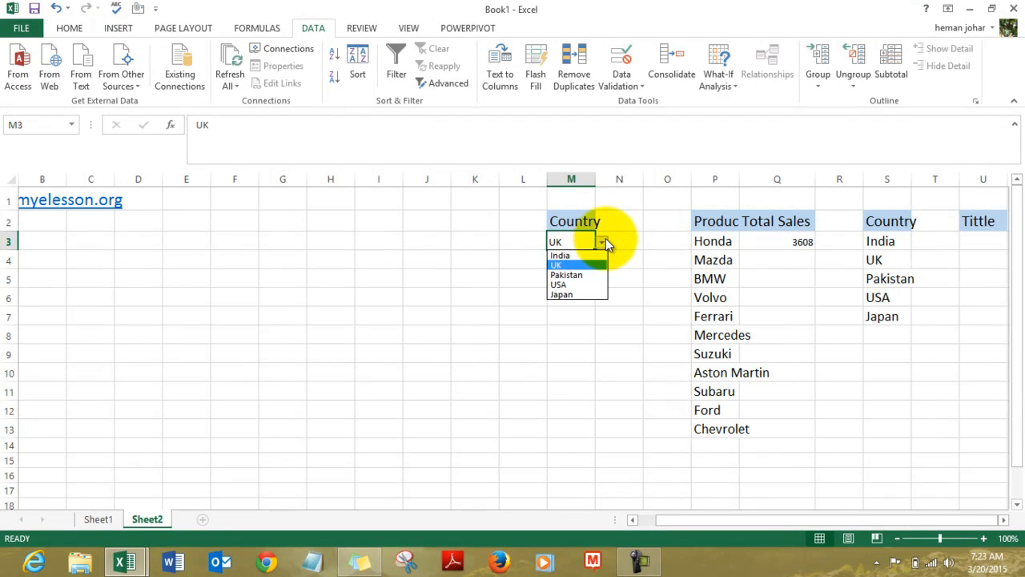
- Copy the SUMIFS formula from Q3 down through Q13 for all listed products
left_click(769, 240)
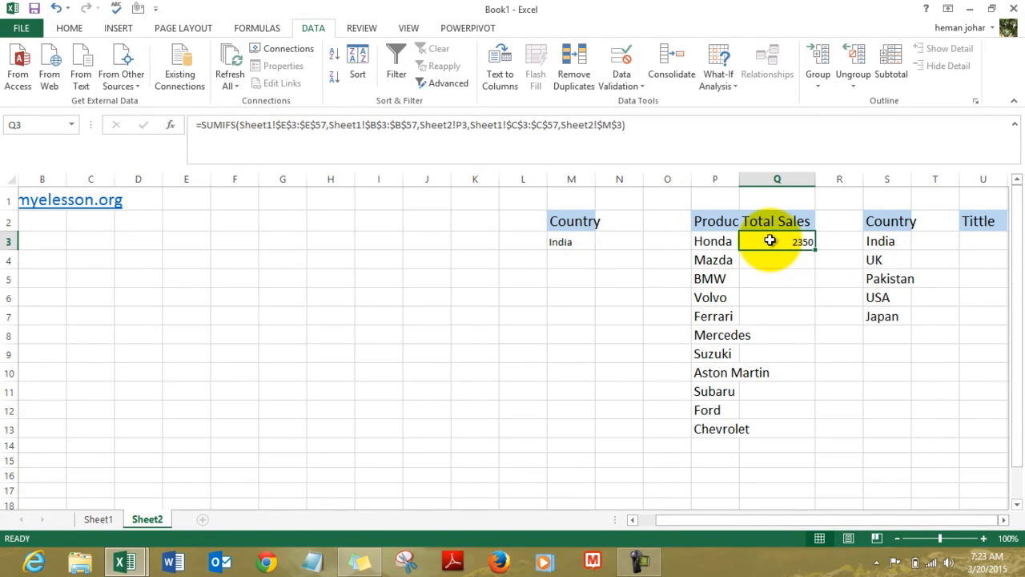
key("ctrl+c")
key("shift+Down")
key("shift+Down")
key("shift+Down")
key("shift+Down")
key("shift+Down")
key("shift+Down")
key("shift+Down")
key("shift+Down")
key("shift+Down")
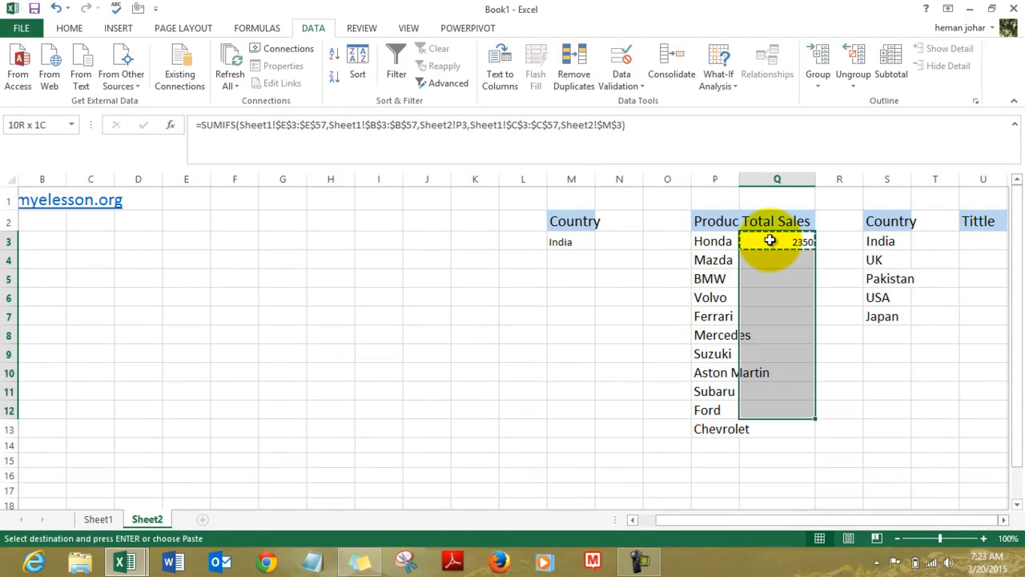
key("shift+Down")
key("ctrl+v")
key("Escape")
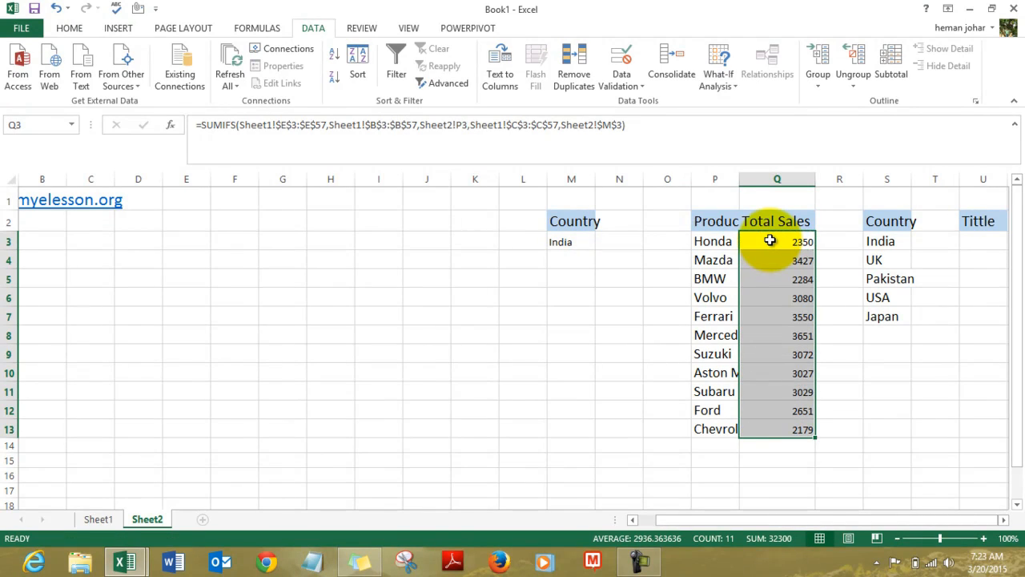
key("Left")
key("Left")
key("Left")
key("Left")
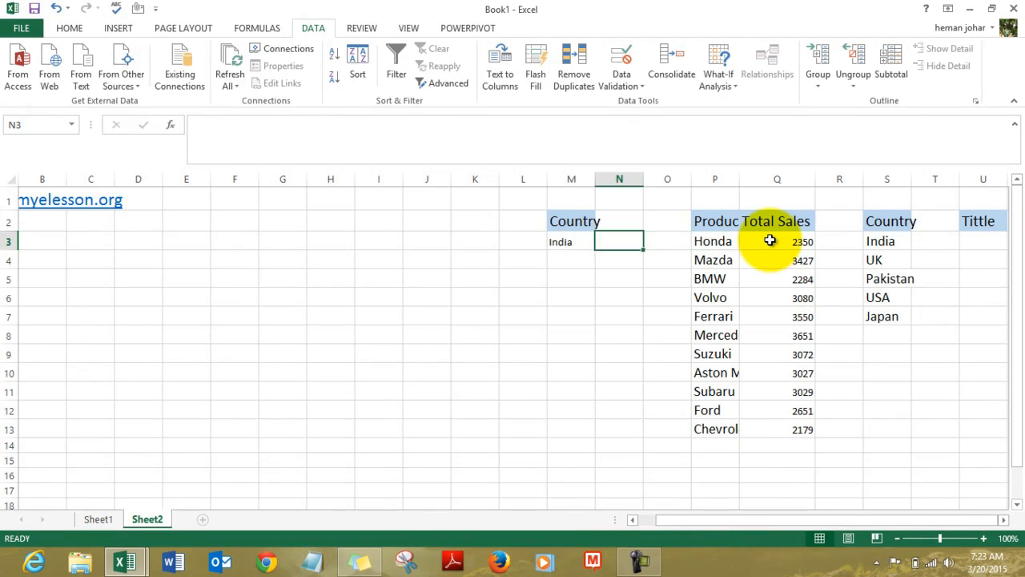
key("shift+Right")
key("shift+Right")
key("shift+Right")
key("shift+Right")
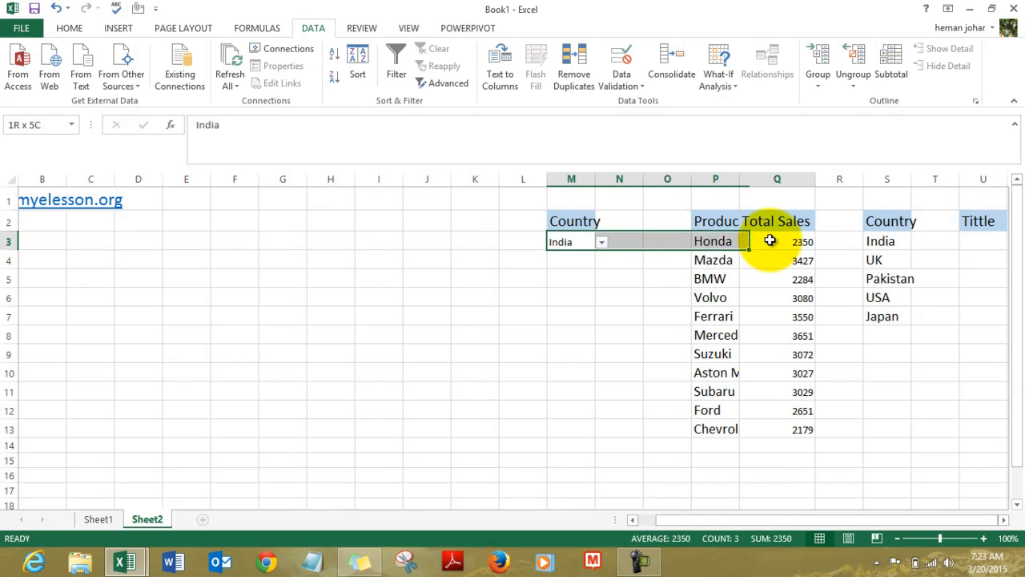
key("Left")
key("Right")
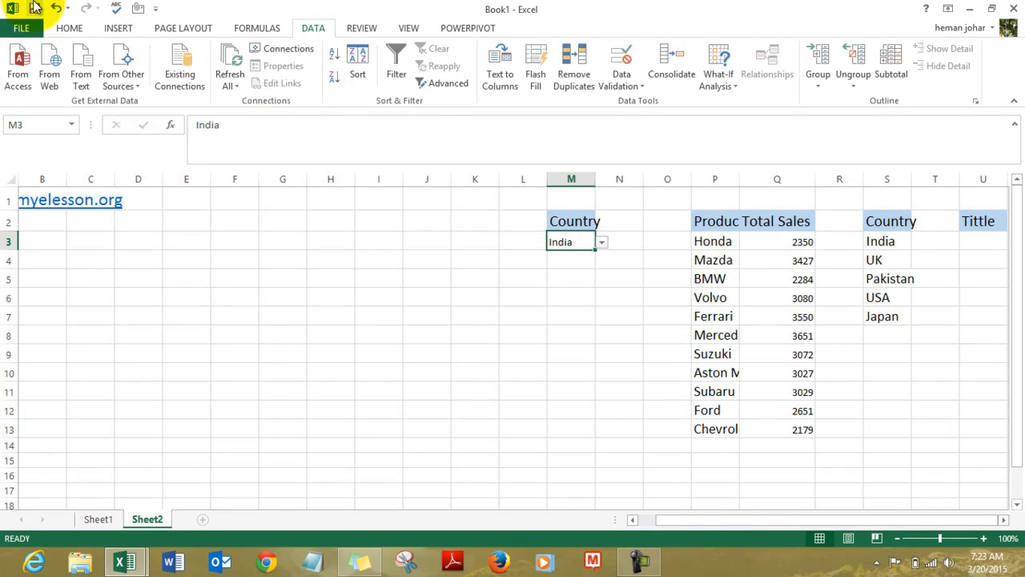
- Increase the font size of the selected country in M3 and the sales totals in Q3:Q13 to 14
left_click(75, 28)
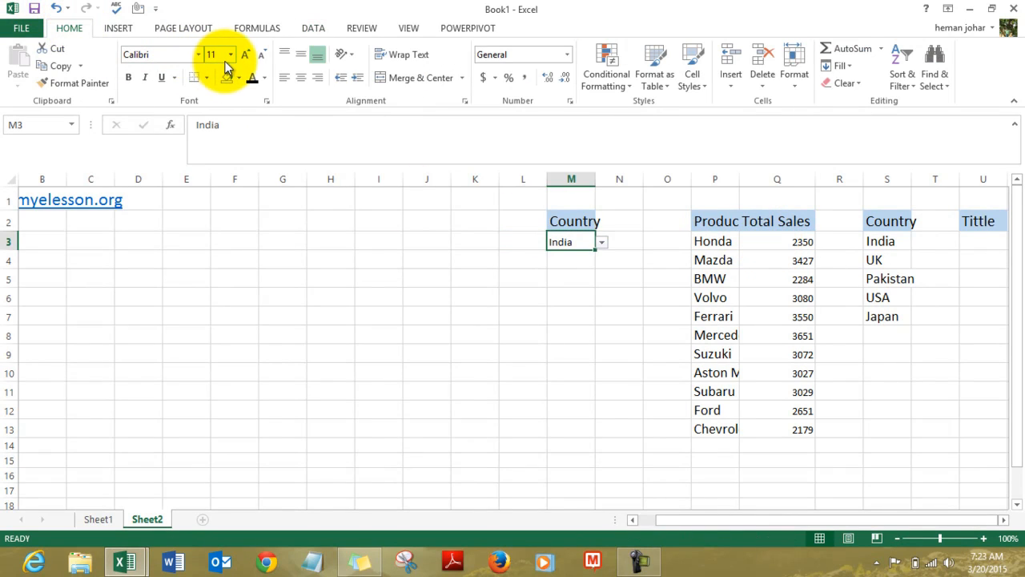
left_click(806, 239)
key("ctrl+shift+Down")
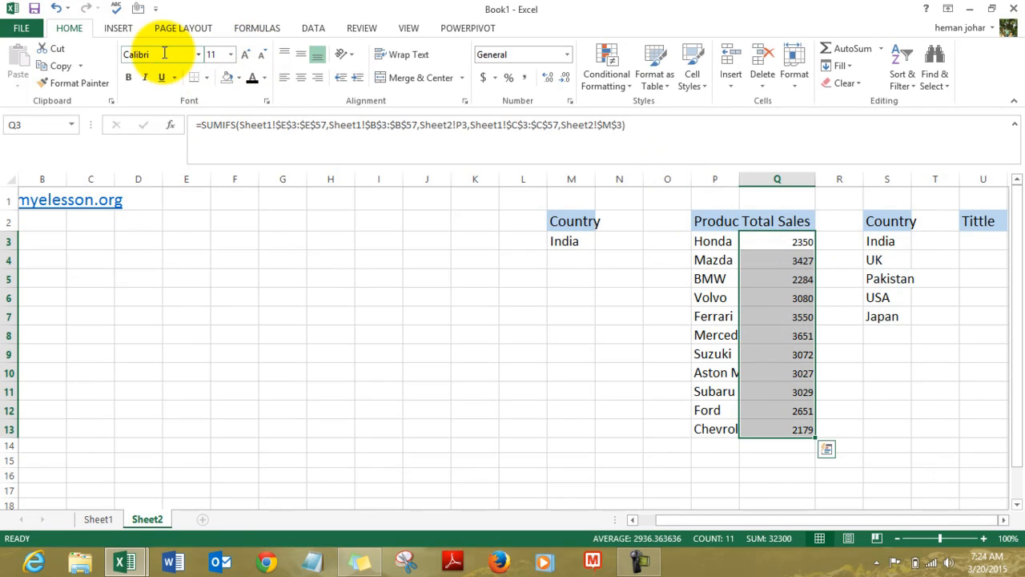
left_click(246, 54)
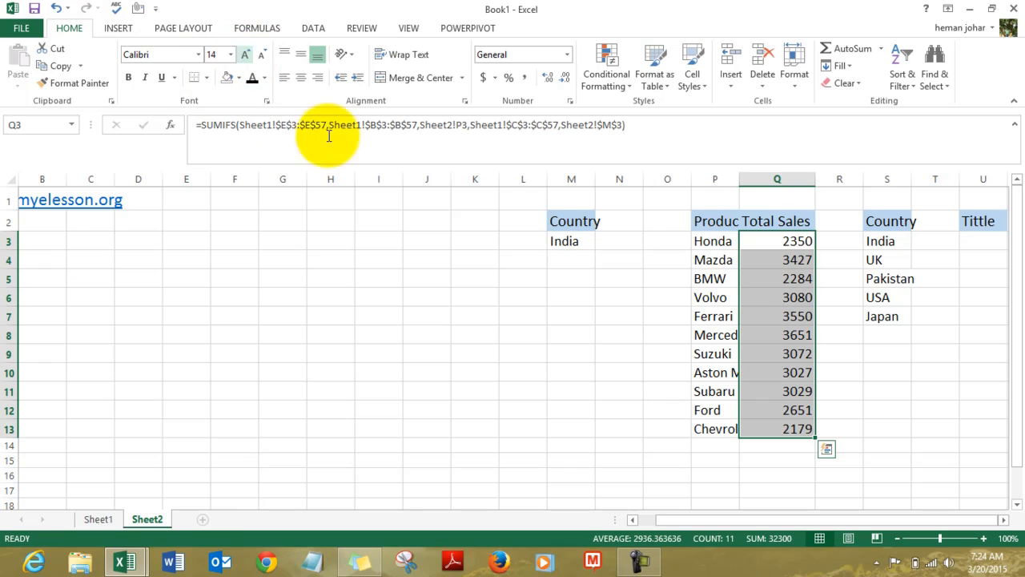
- Choose Pakistan from the country dropdown in M3
left_click(377, 200)
key("Right")
key("Right")
key("Right")
key("Right")
key("Right")
key("Down")
key("Down")
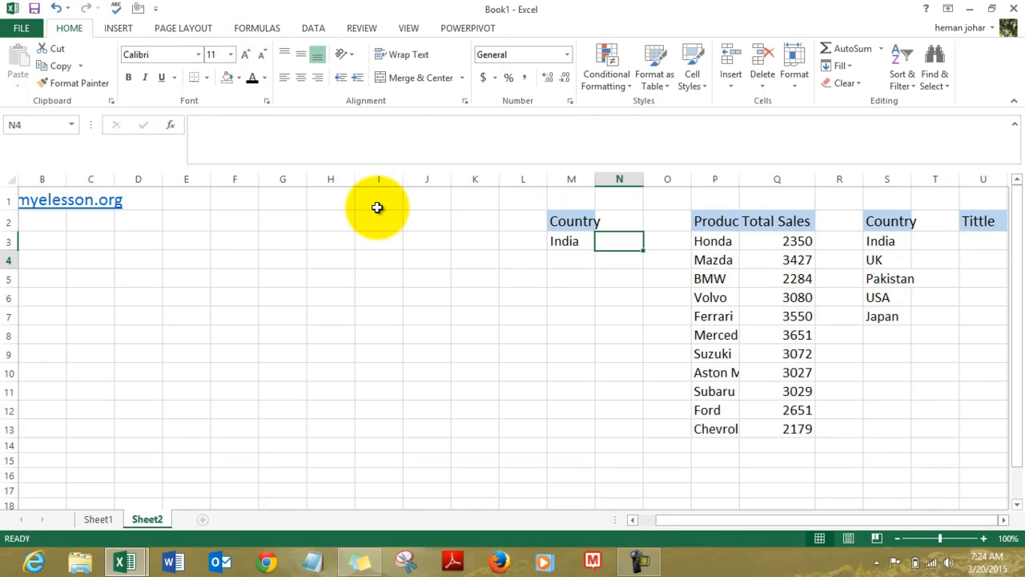
key("Down")
key("Right")
key("Right")
key("Right")
key("Right")
key("Up")
key("Left")
key("Left")
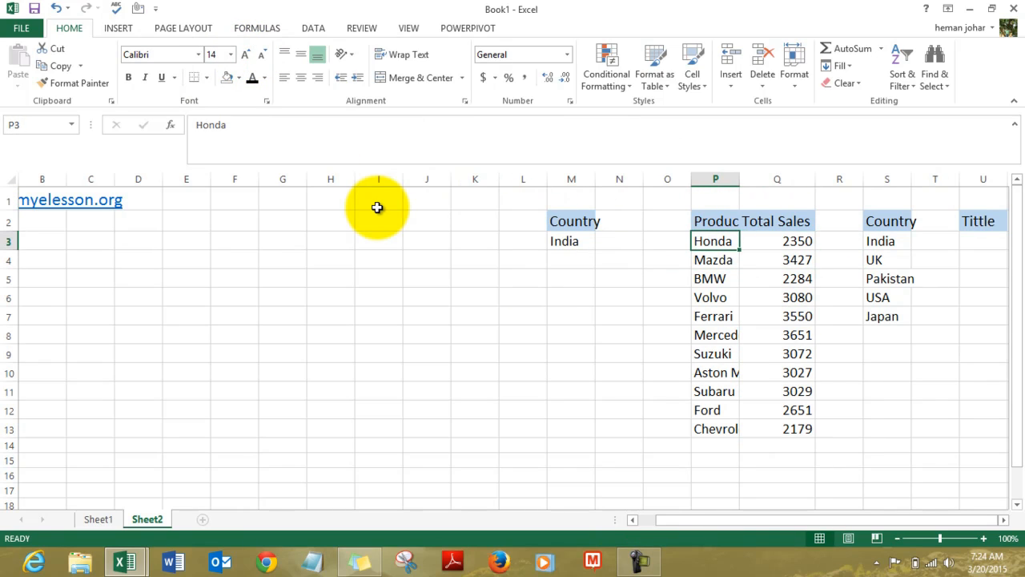
key("Left")
key("Left")
key("Left")
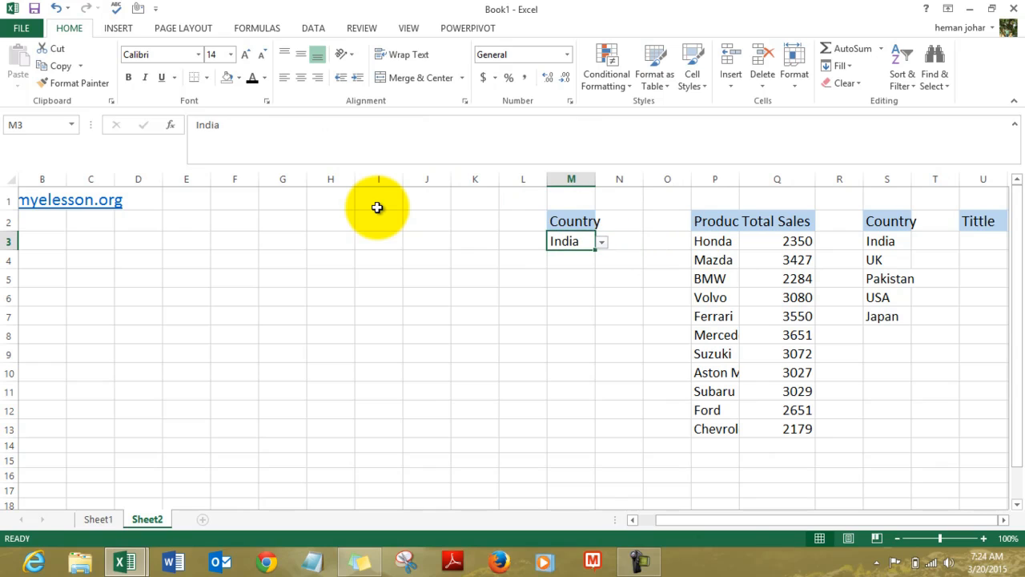
left_click(602, 243)
left_click(574, 275)
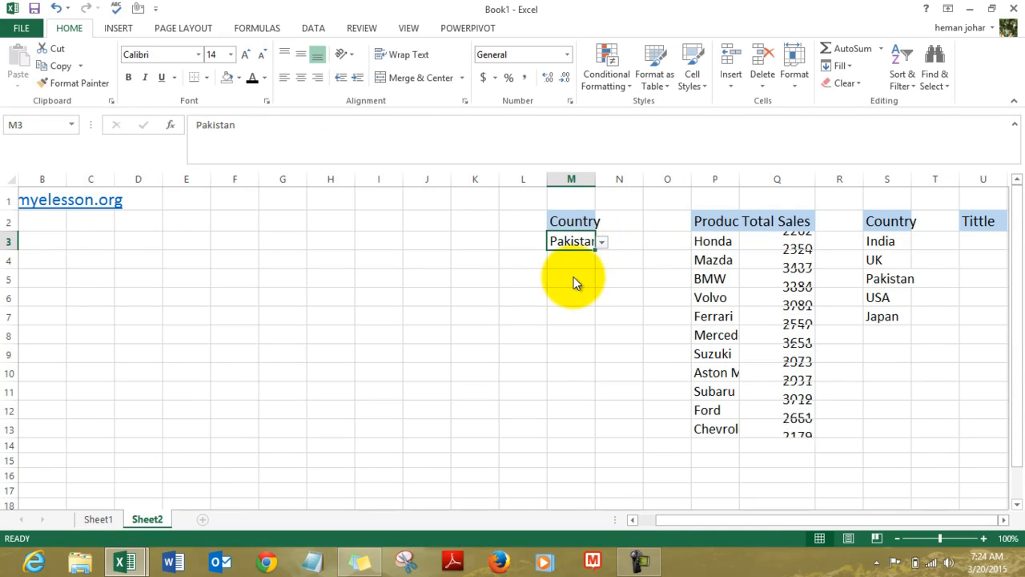
- Autofit the width of column M so it holds the full country name
left_click(602, 243)
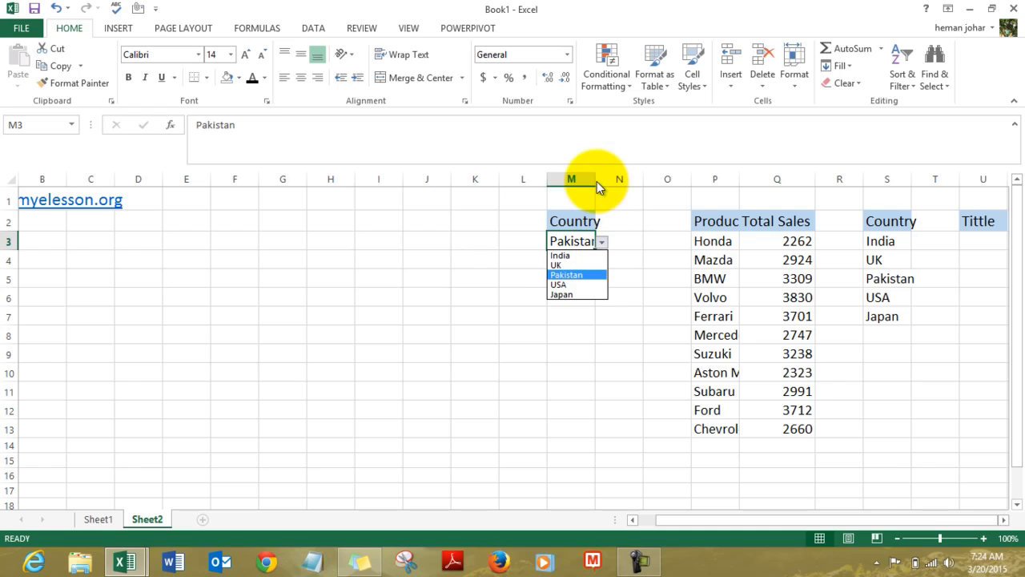
left_click(595, 178)
double_click(595, 175)
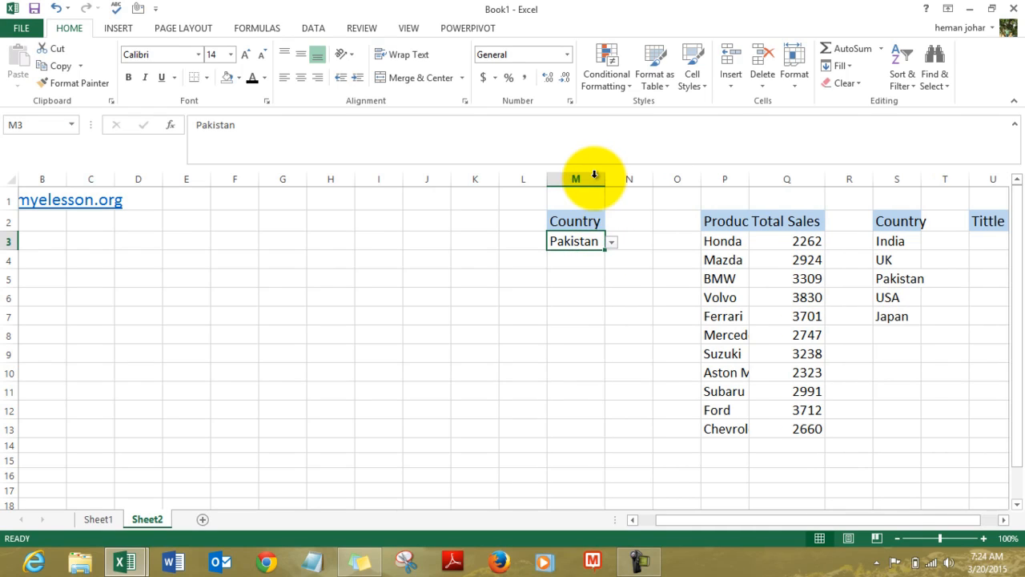
- Insert an empty 3-D Clustered Column chart with blank cell A3 active, and place it over about B3:I14 below the website link
left_click(488, 280)
key("Left")
key("Left")
key("Left")
key("Left")
key("Left")
key("Left")
key("Left")
key("Left")
key("Left")
key("Left")
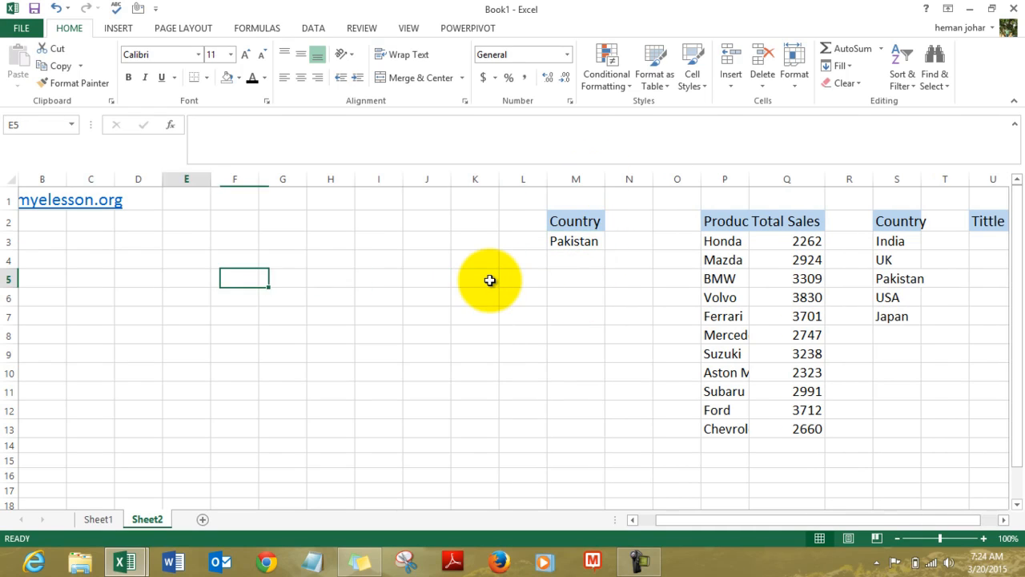
key("Up")
key("Up")
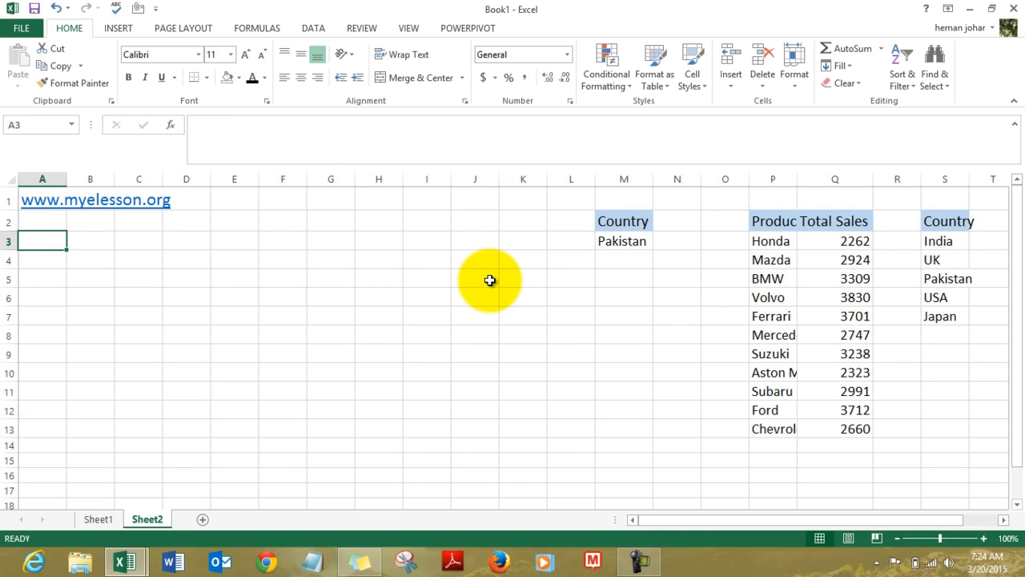
left_click(128, 32)
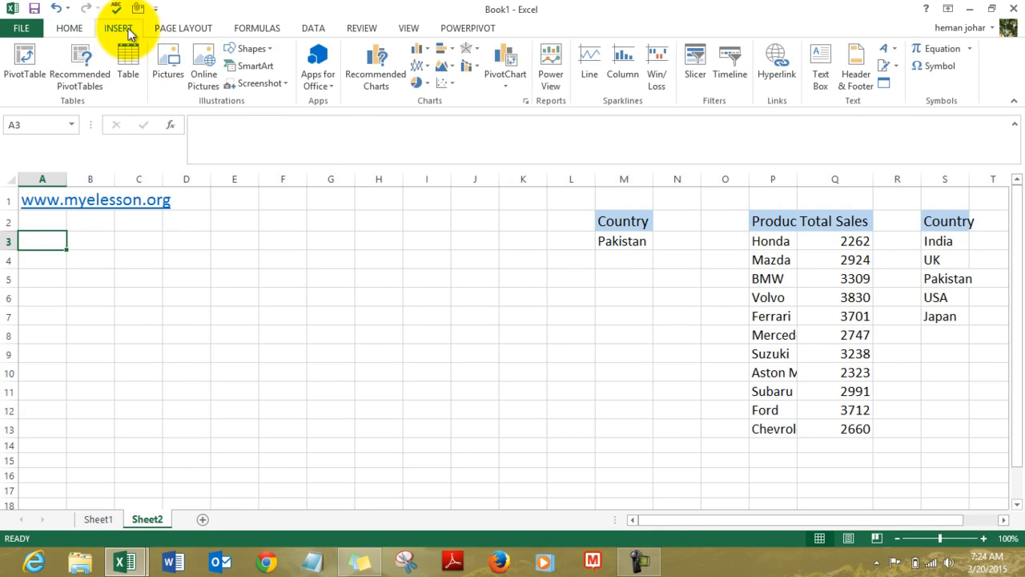
left_click(429, 49)
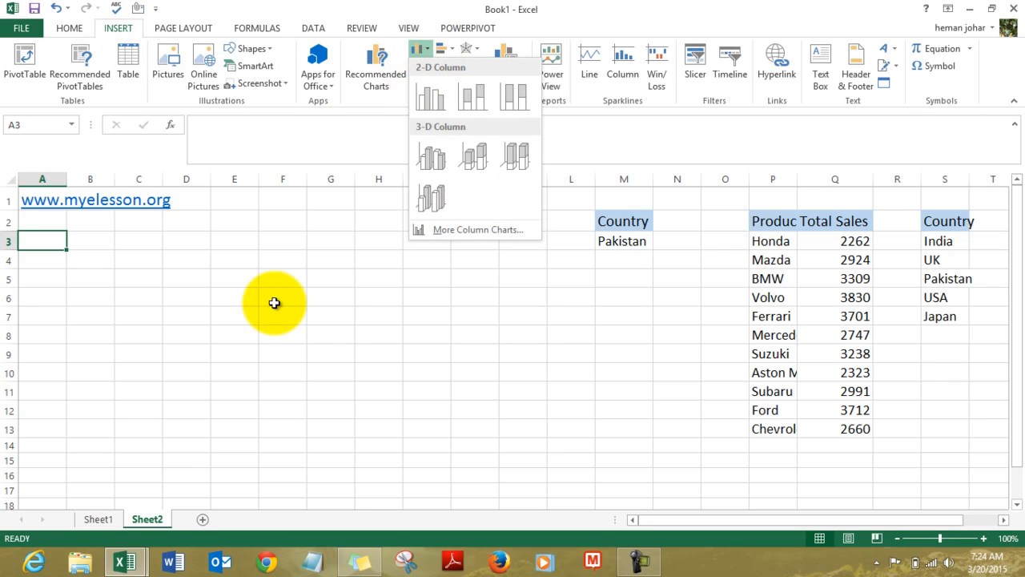
left_click(411, 129)
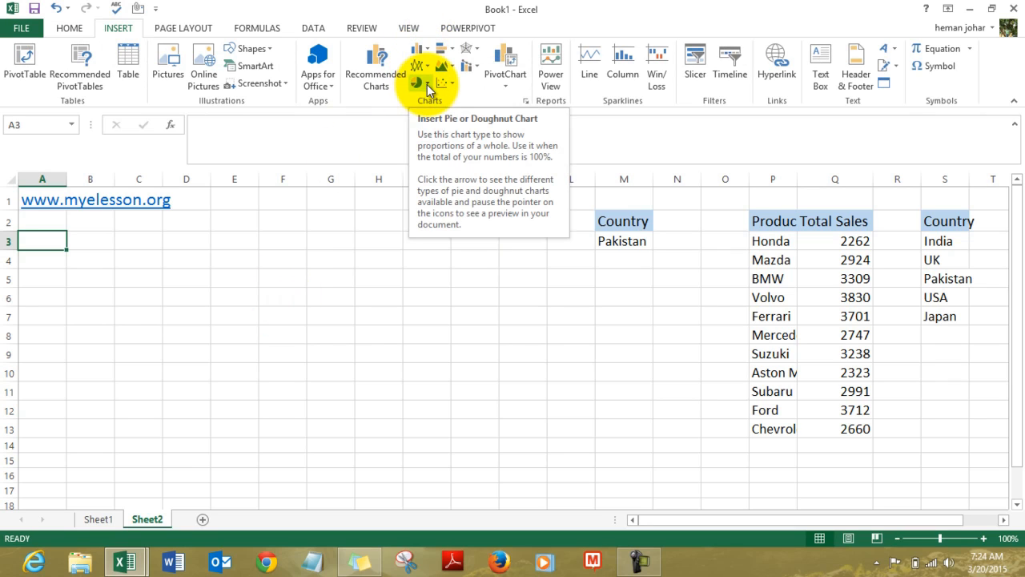
left_click(426, 48)
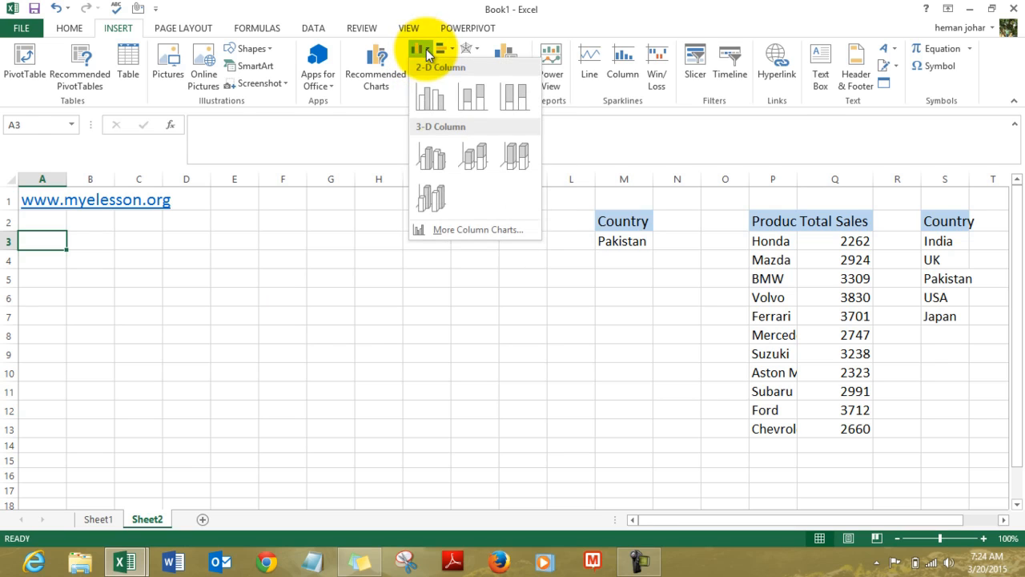
left_click(431, 155)
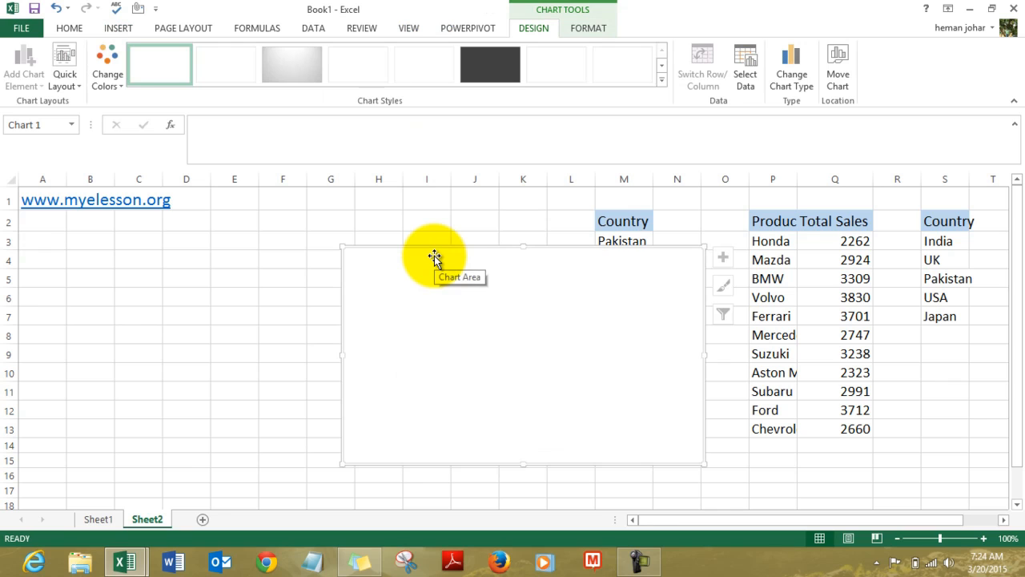
left_click_drag(434, 256, 171, 267)
double_click(415, 274)
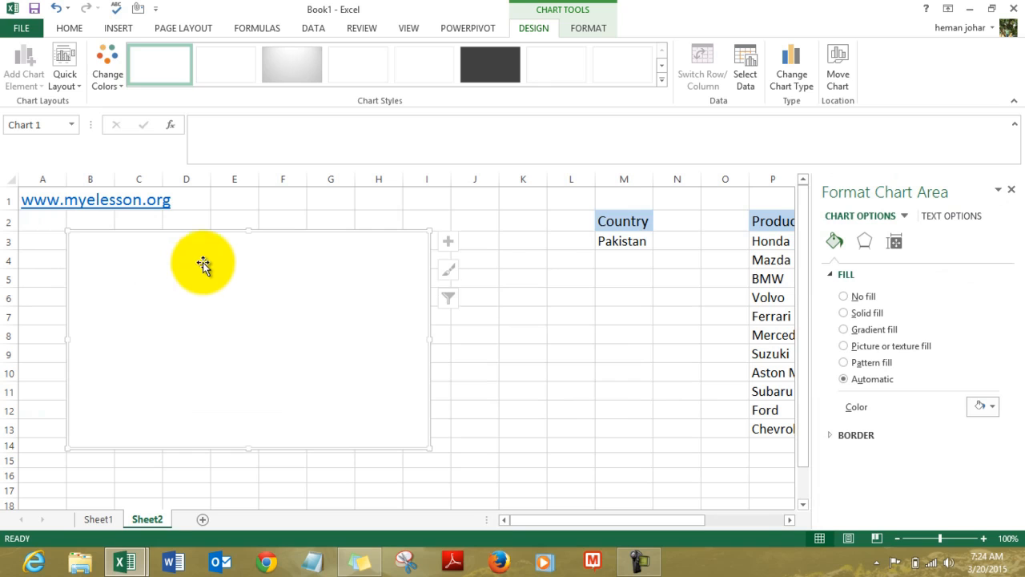
- Set the chart's data range to Sheet2!$P$2:$Q$13, covering the product names and their total sales
right_click(248, 251)
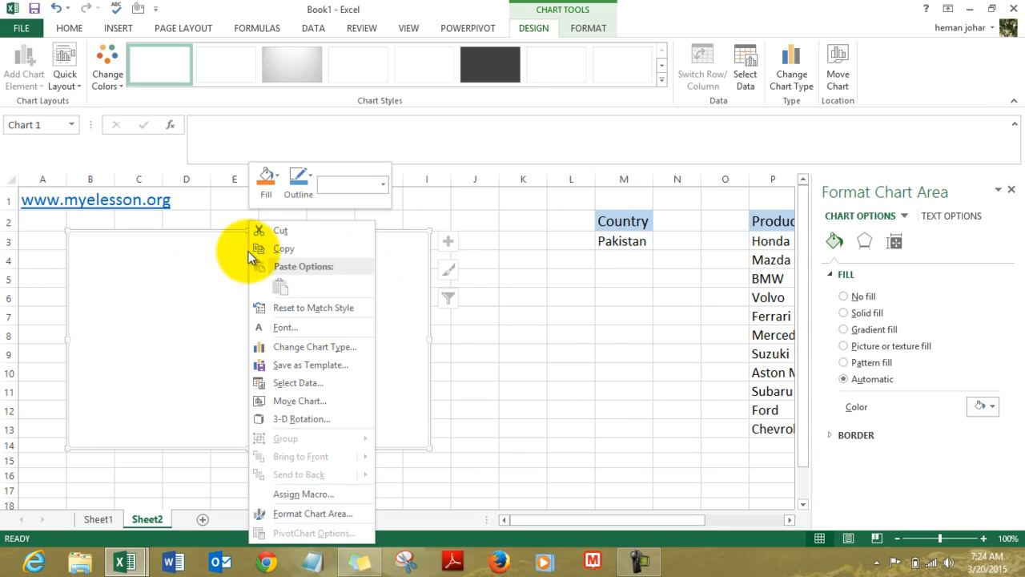
left_click(301, 382)
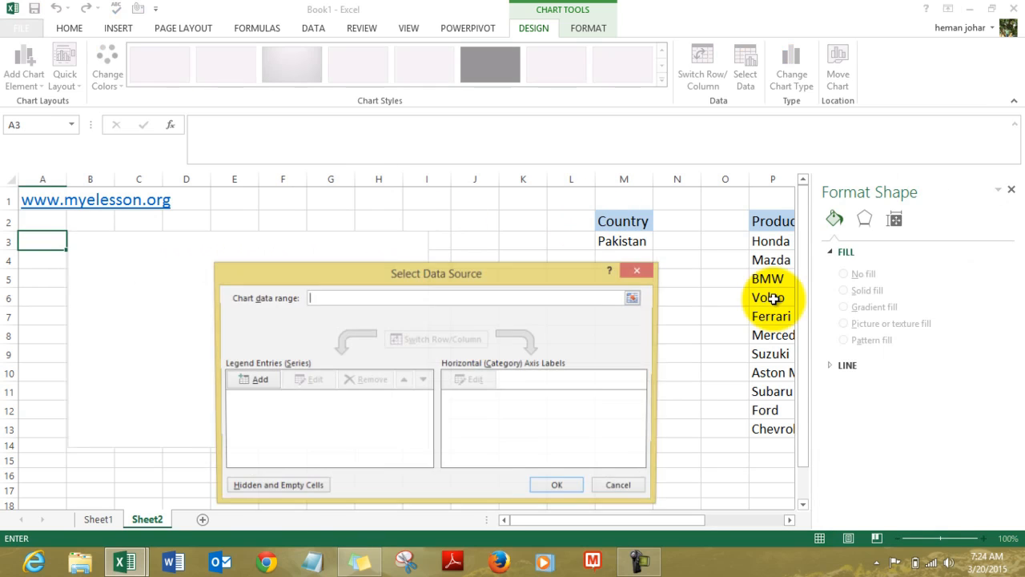
left_click(1012, 192)
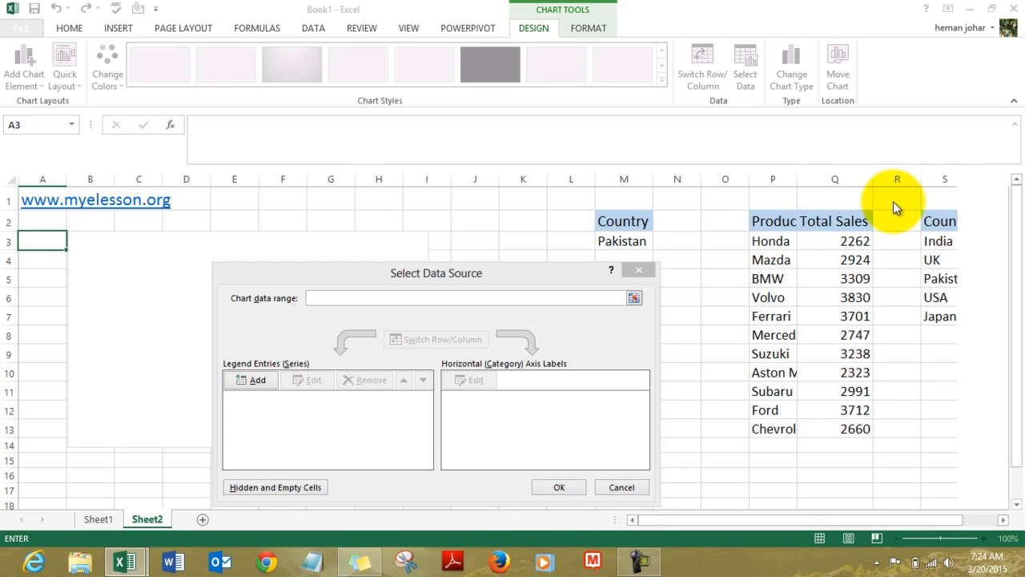
left_click(765, 225)
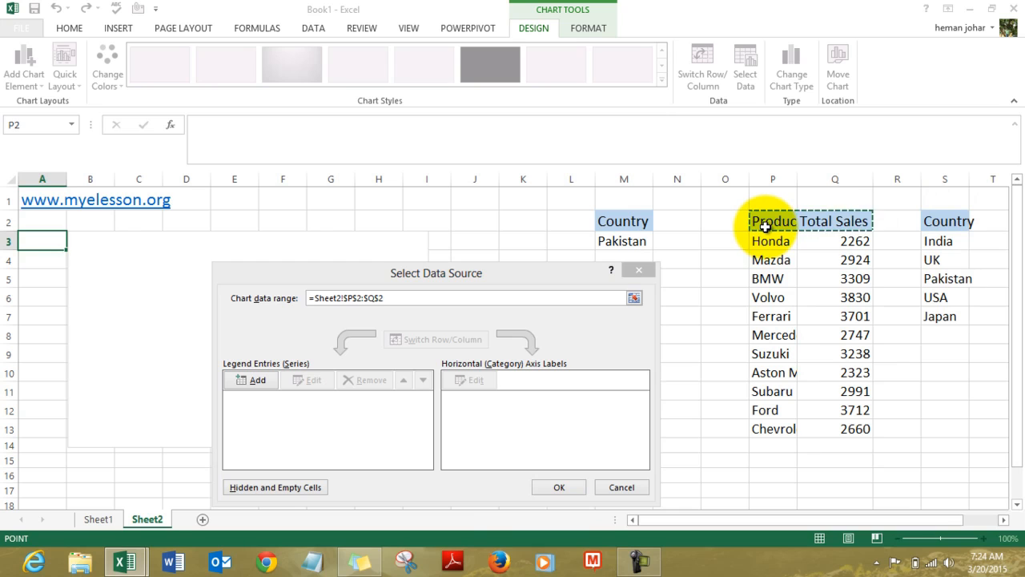
key("shift+Down")
key("shift+Down")
key("shift+Down")
key("shift+Down")
key("shift+Down")
key("shift+Down")
key("shift+Down")
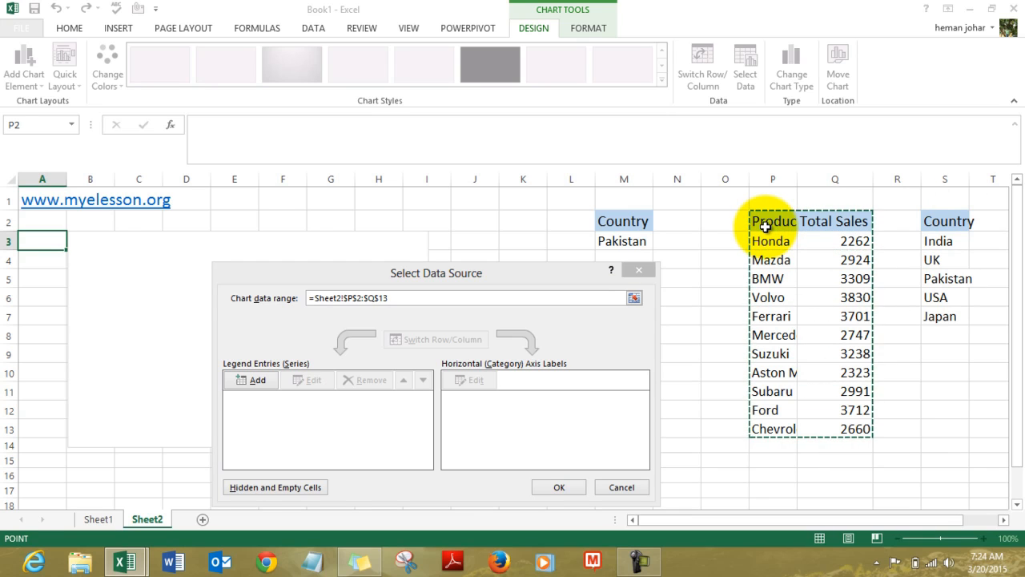
key("Return")
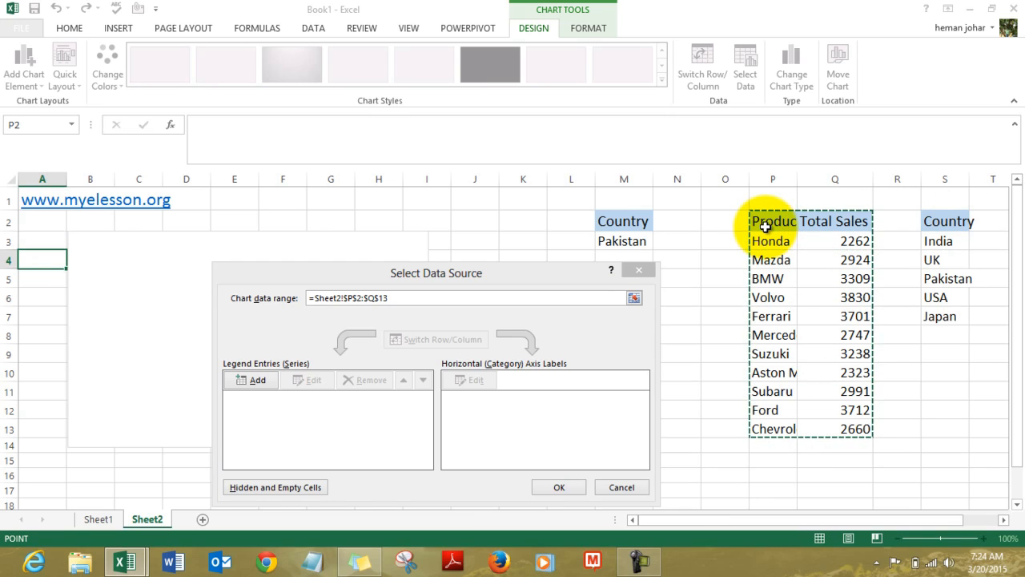
key("Return")
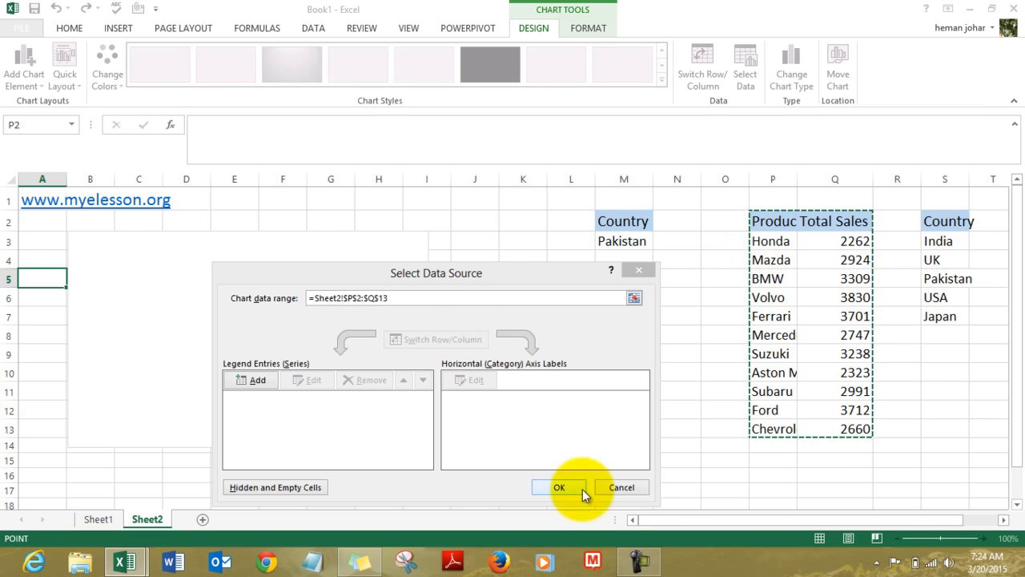
left_click(558, 487)
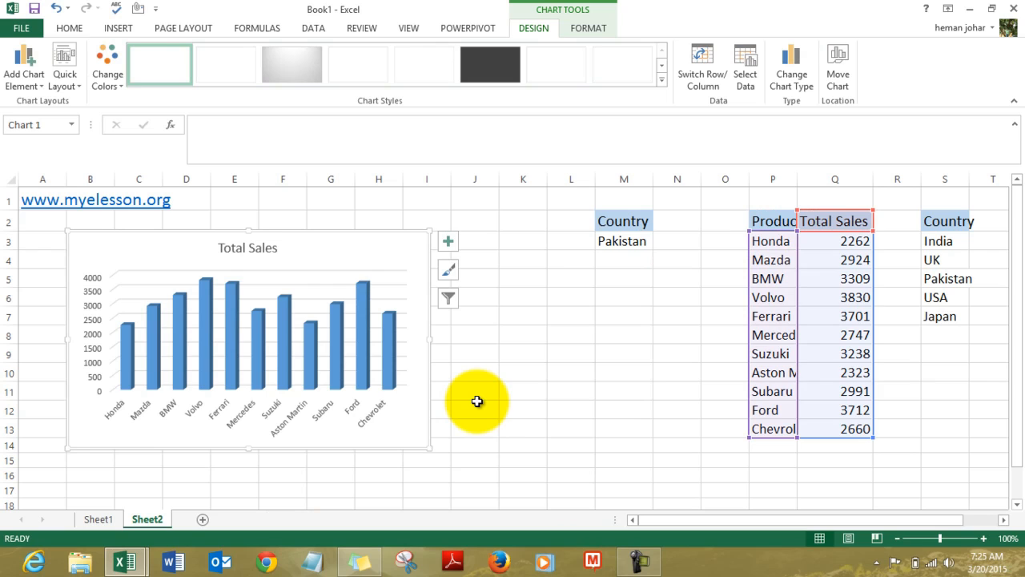
- Format the Total Sales series fill to vary colors by point
left_click(367, 350)
right_click(368, 350)
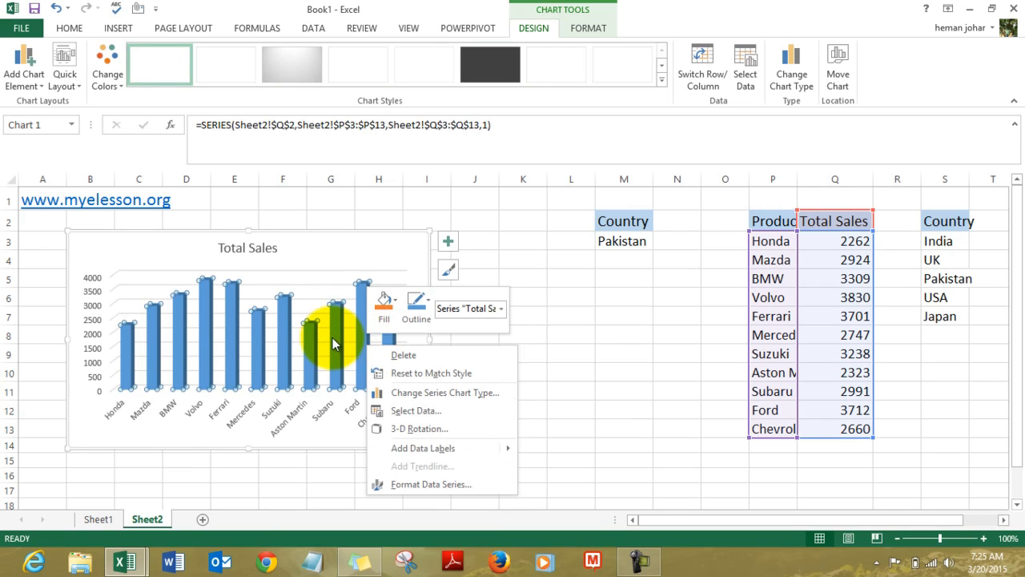
left_click(336, 337)
right_click(336, 338)
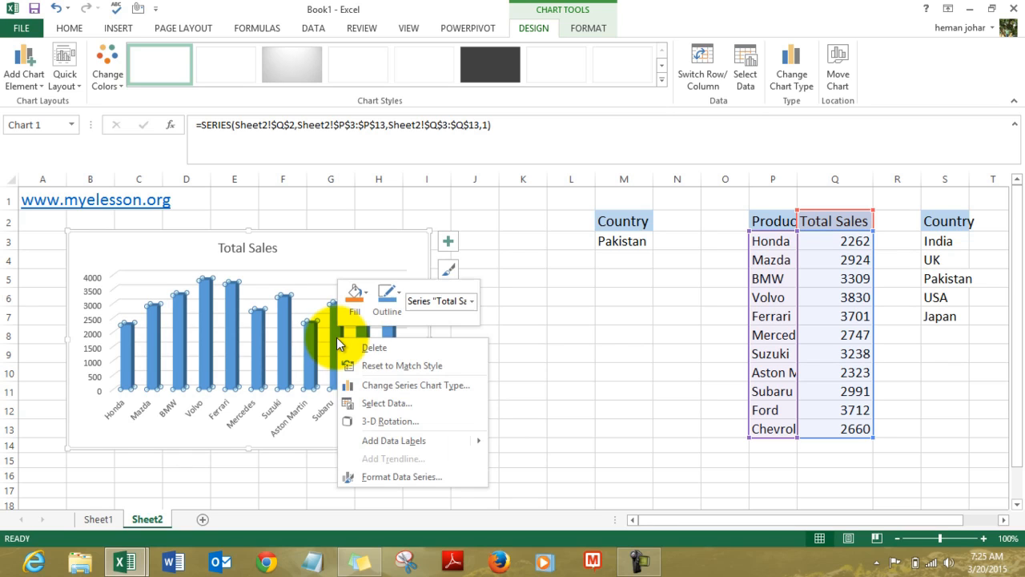
left_click(372, 477)
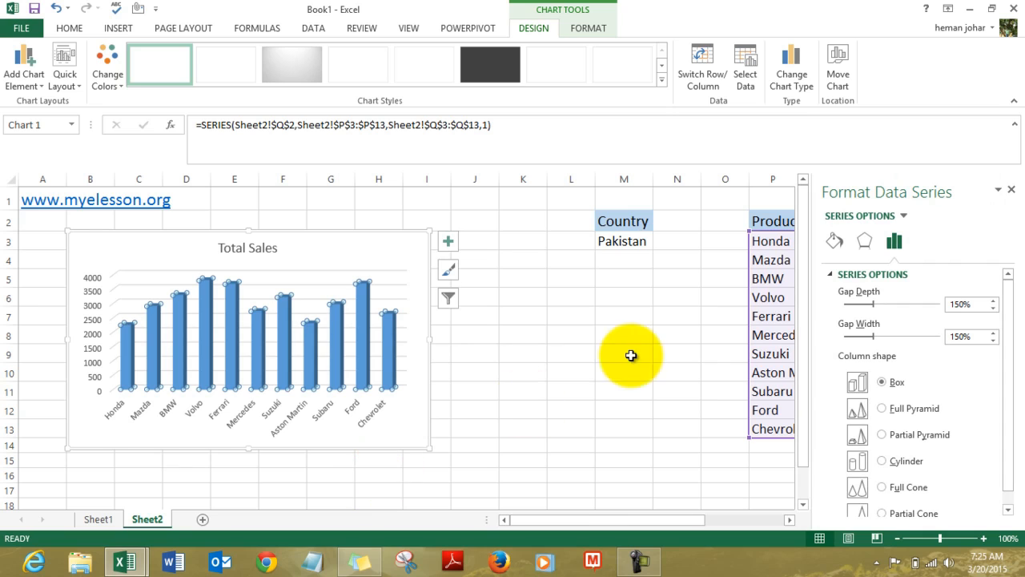
left_click(835, 242)
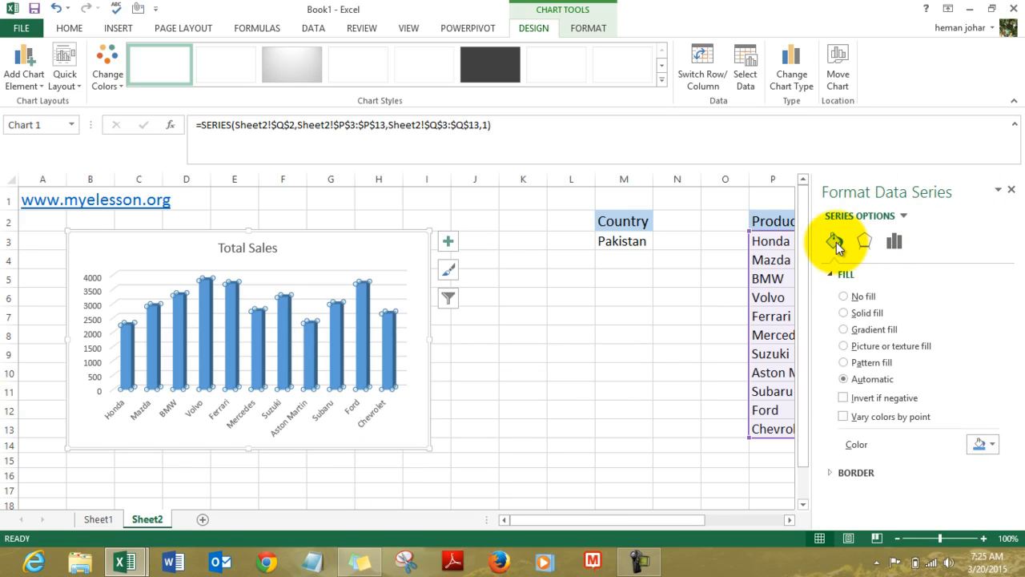
left_click(843, 417)
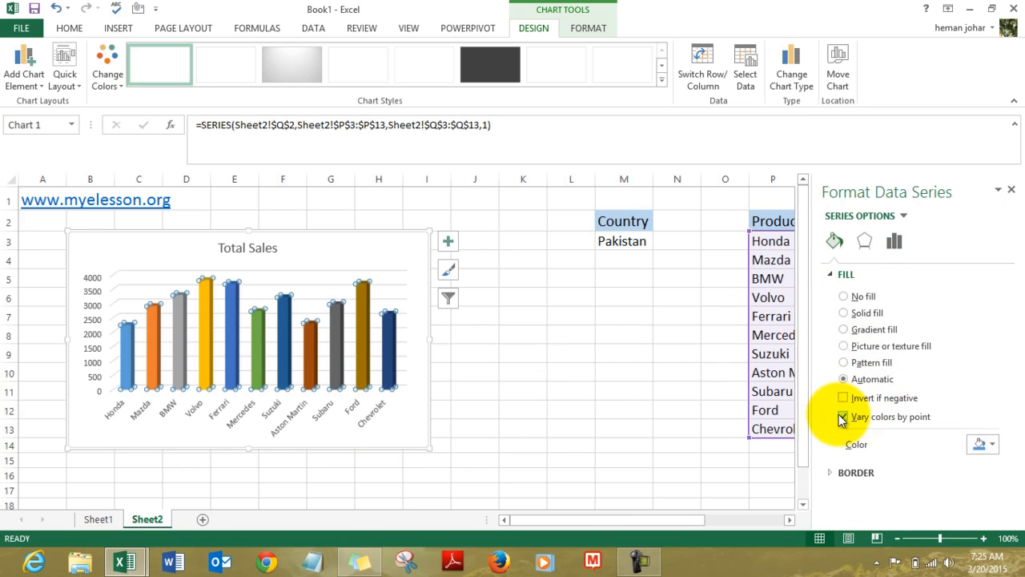
left_click(1013, 190)
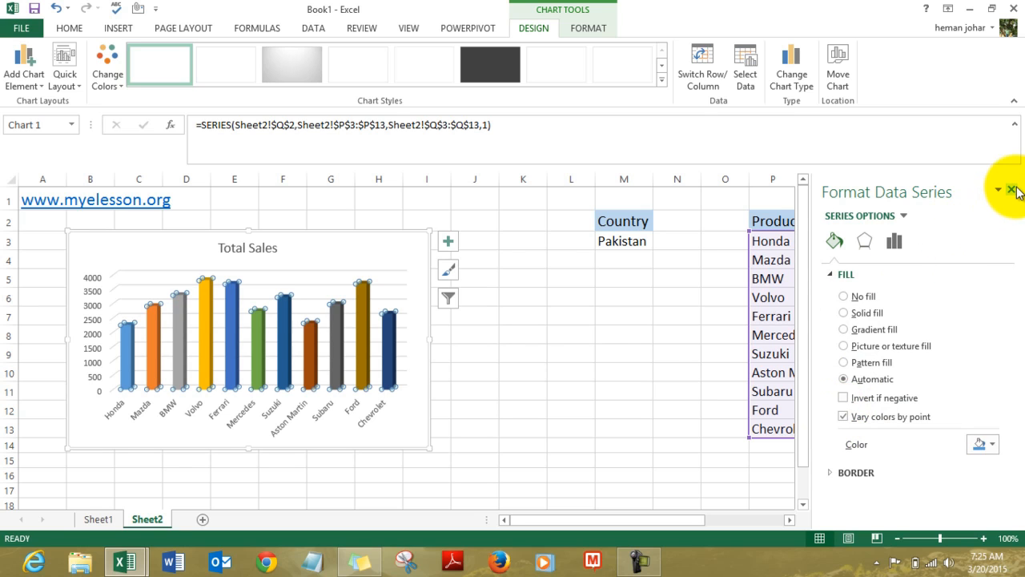
- Test the chart by choosing India from the country dropdown in M3
left_click(582, 318)
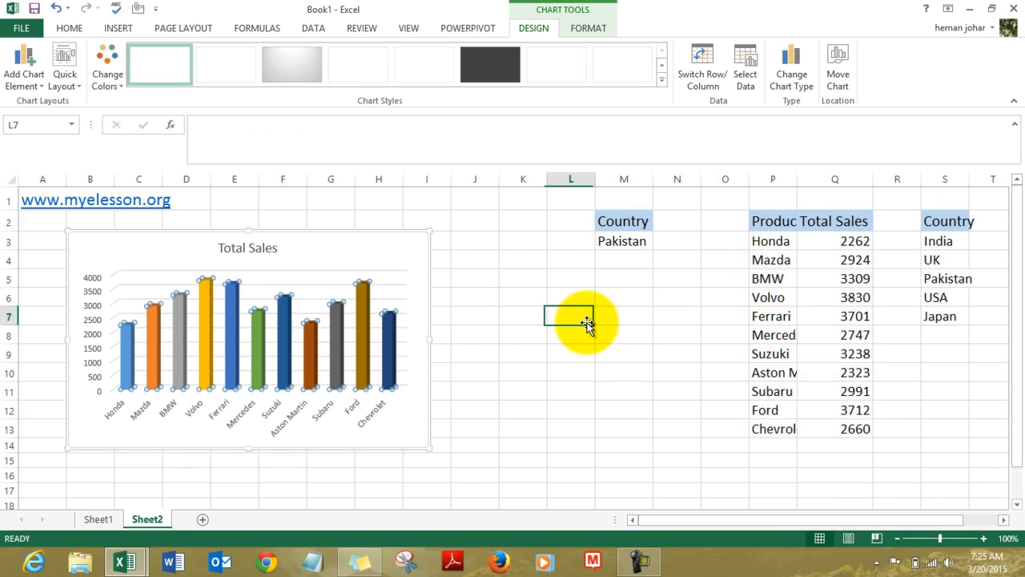
left_click(629, 241)
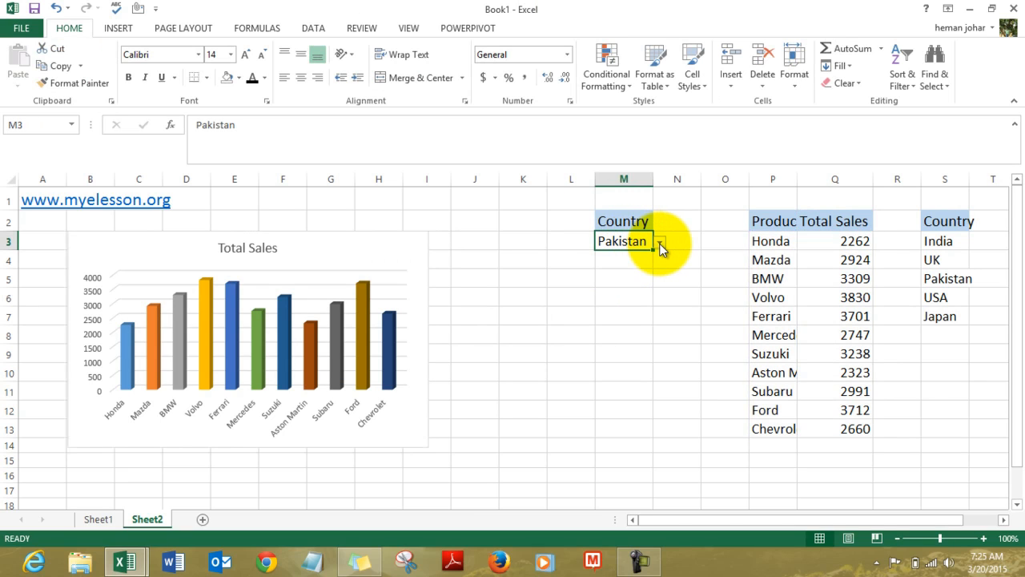
left_click(661, 244)
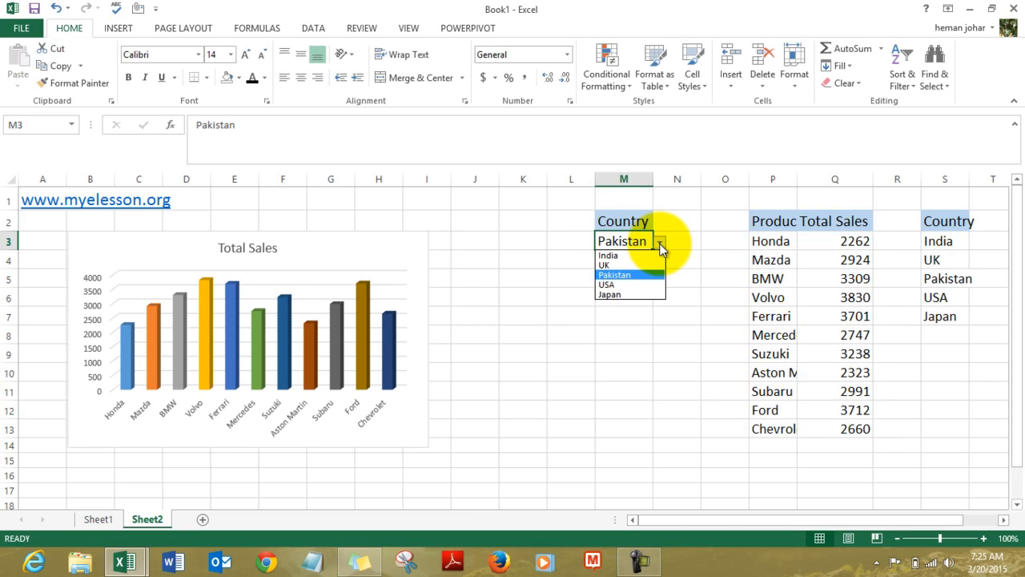
left_click(617, 255)
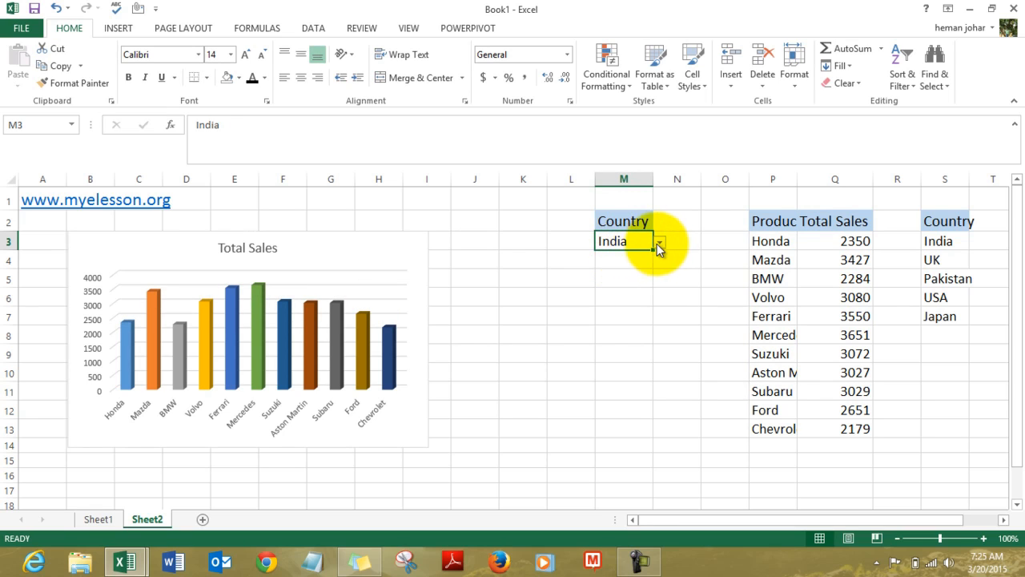
- Test the chart by choosing Pakistan from the country dropdown in M3
left_click(661, 243)
left_click(615, 275)
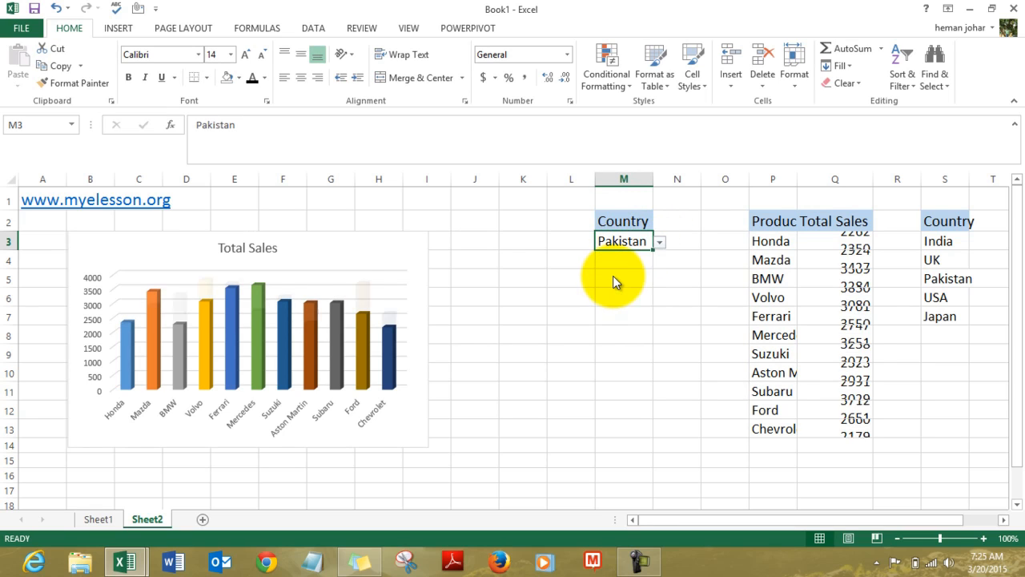
left_click(659, 237)
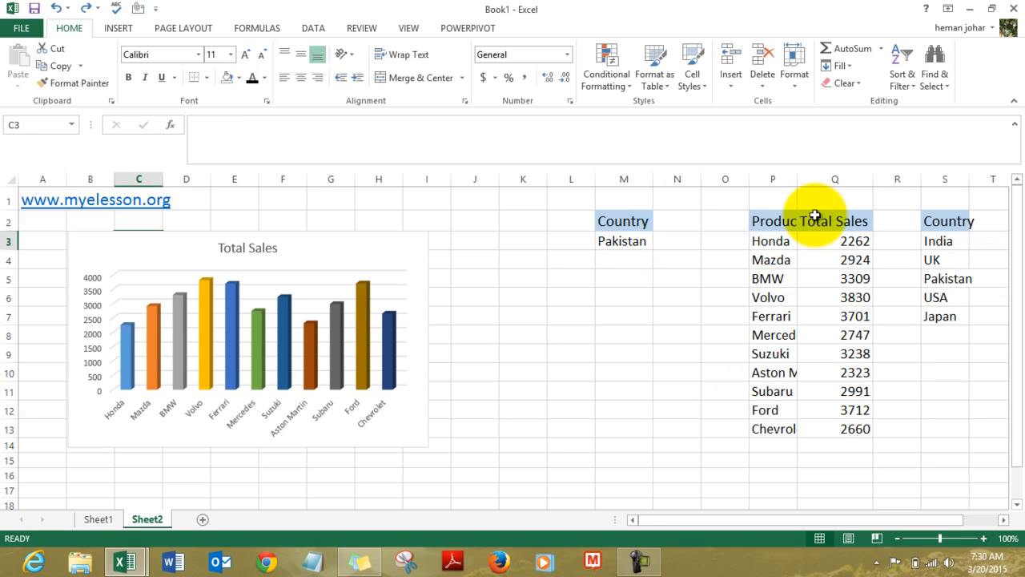
- Move the Country header and its dropdown from M2:M3 to A3:A4 beside the chart, and widen column A to fit them
left_click_drag(614, 218, 624, 240)
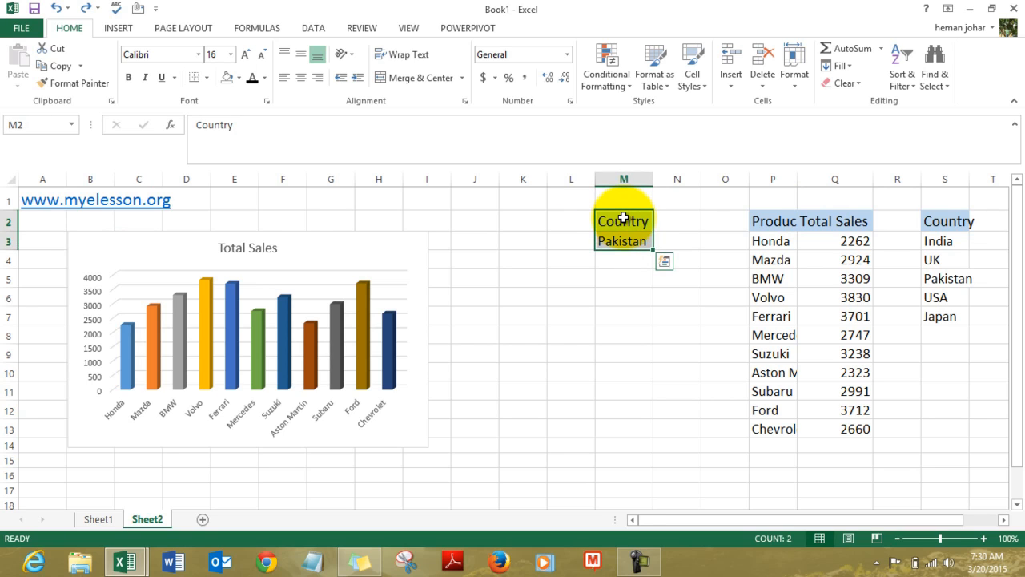
key("ctrl+c")
key("Left")
key("Left")
key("Left")
key("Left")
key("Left")
key("Left")
key("Left")
key("Left")
key("Left")
key("Left")
key("Left")
key("Left")
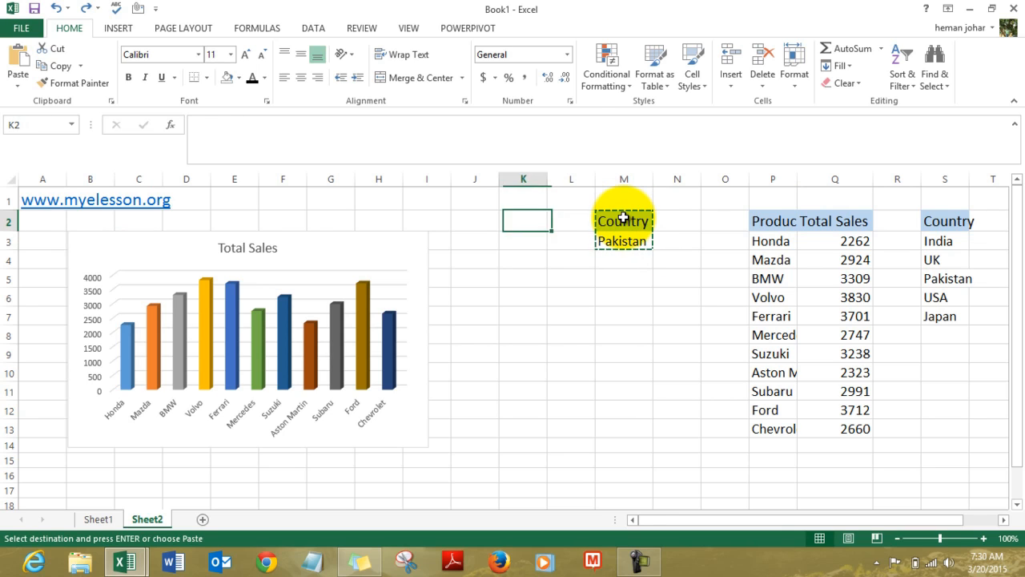
key("Down")
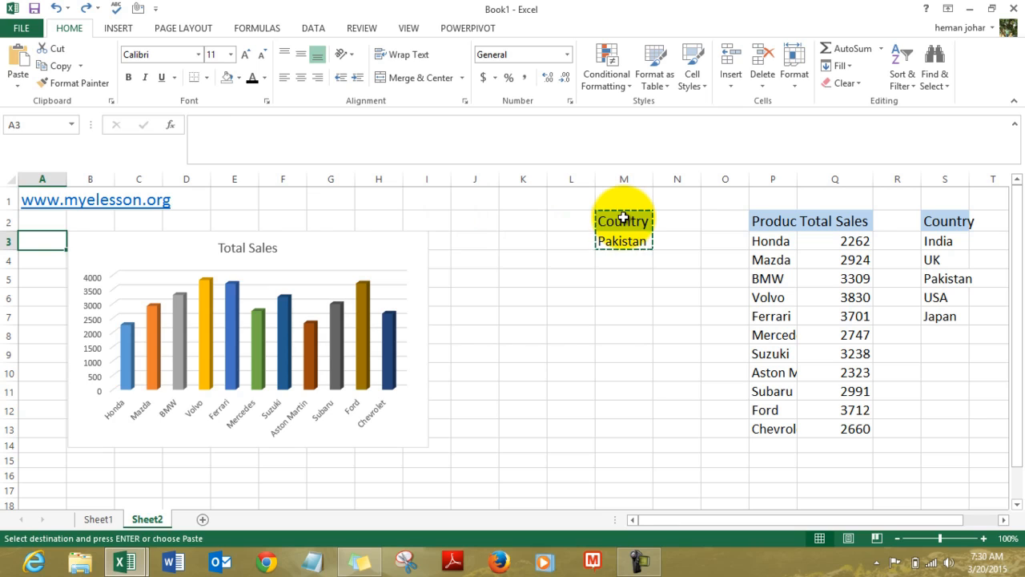
key("ctrl+v")
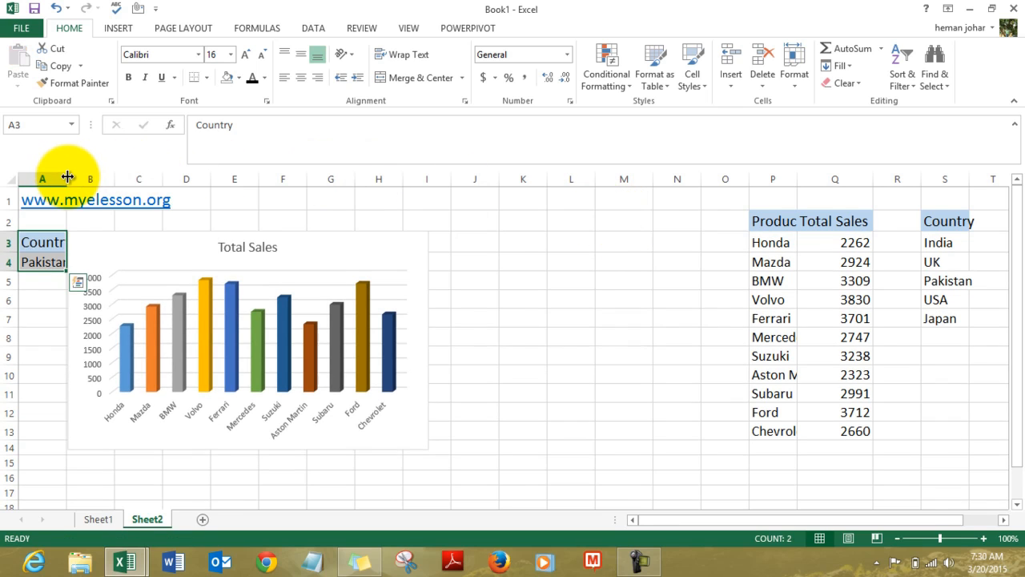
left_click_drag(68, 177, 119, 177)
- Insert five blank columns at column O to shift the product totals and country list farther from the chart
left_click(699, 215)
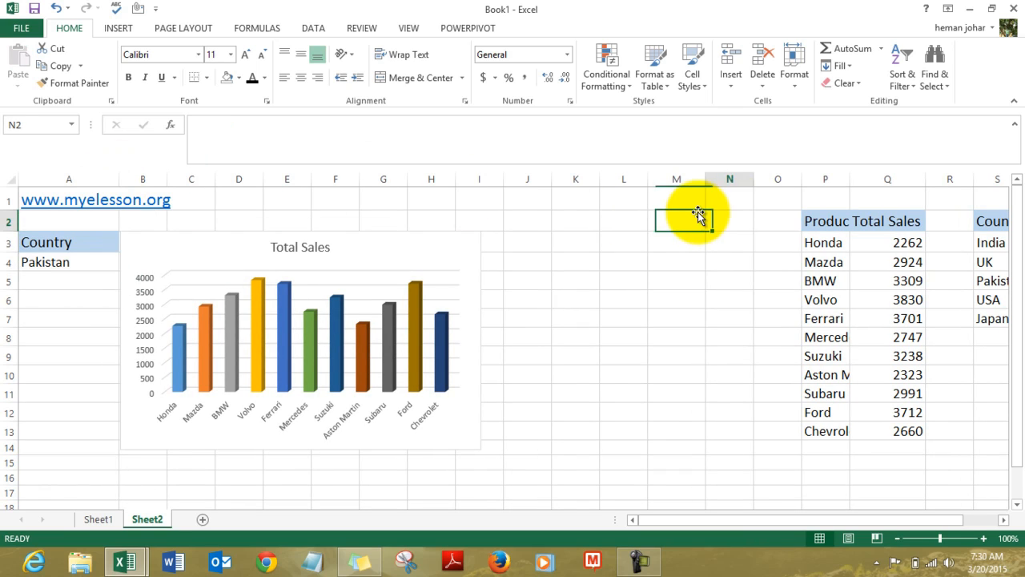
key("Right")
key("ctrl+space")
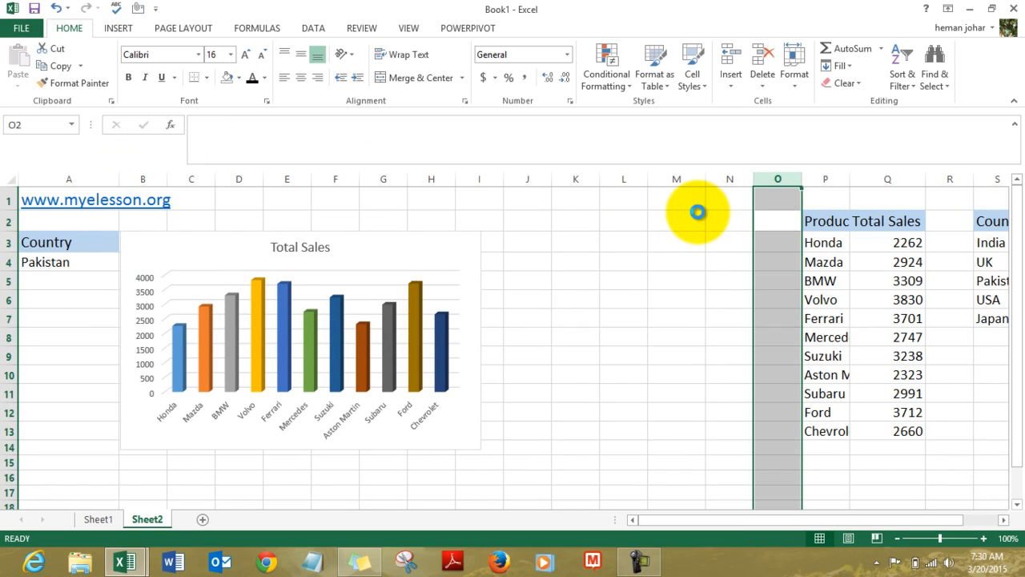
key("ctrl+shift+plus")
key("ctrl+shift+plus")
key("ctrl+shift+plus")
key("ctrl+shift+plus")
key("ctrl+shift+plus")
key("Left")
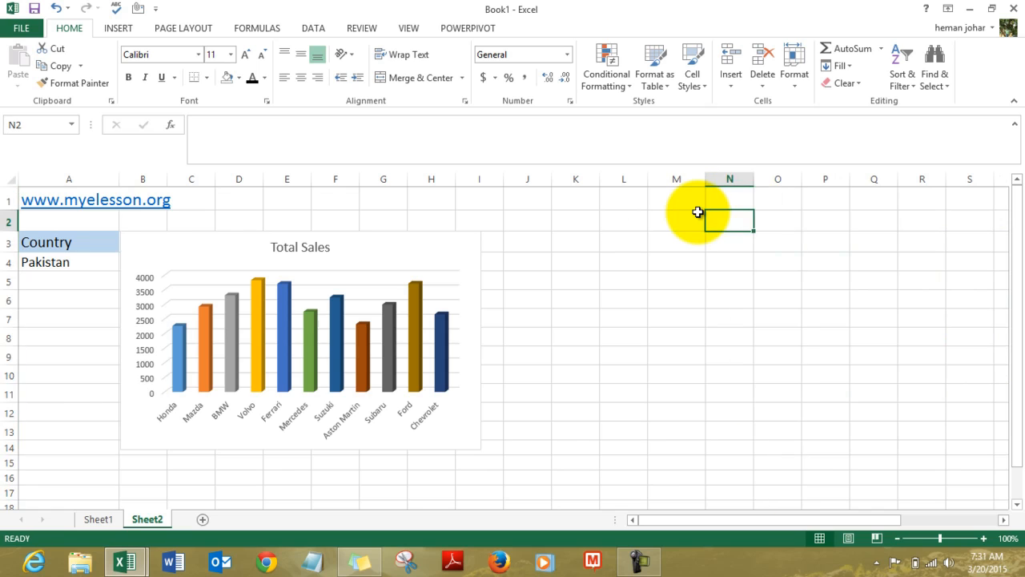
- Test the relocated country dropdown in A4 by choosing USA, India and finally Japan
key("Left")
key("Left")
key("Left")
key("Left")
key("Left")
key("Left")
key("Left")
key("Left")
key("Left")
key("Left")
key("Left")
key("Left")
key("Left")
key("Down")
key("Down")
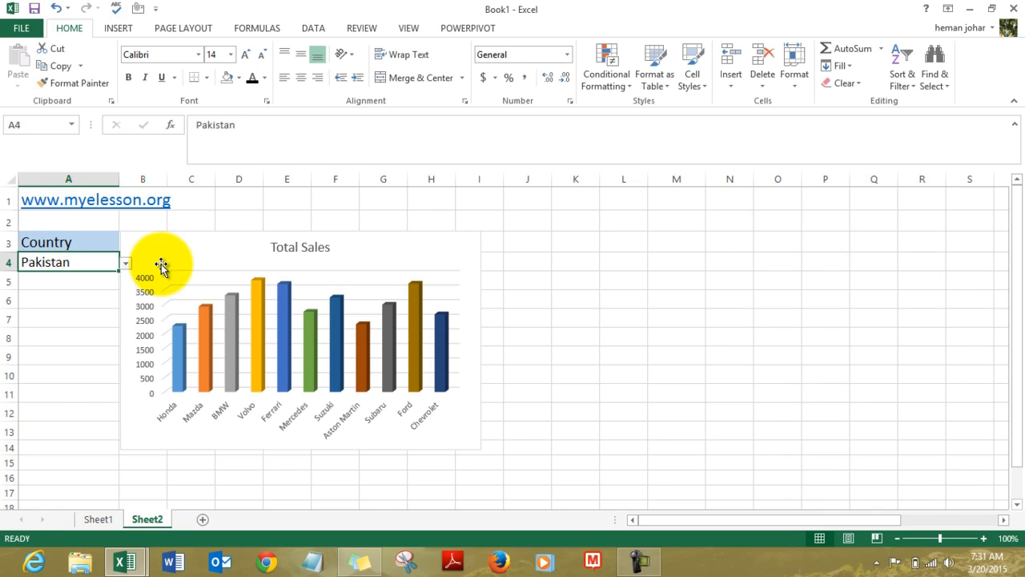
left_click(125, 262)
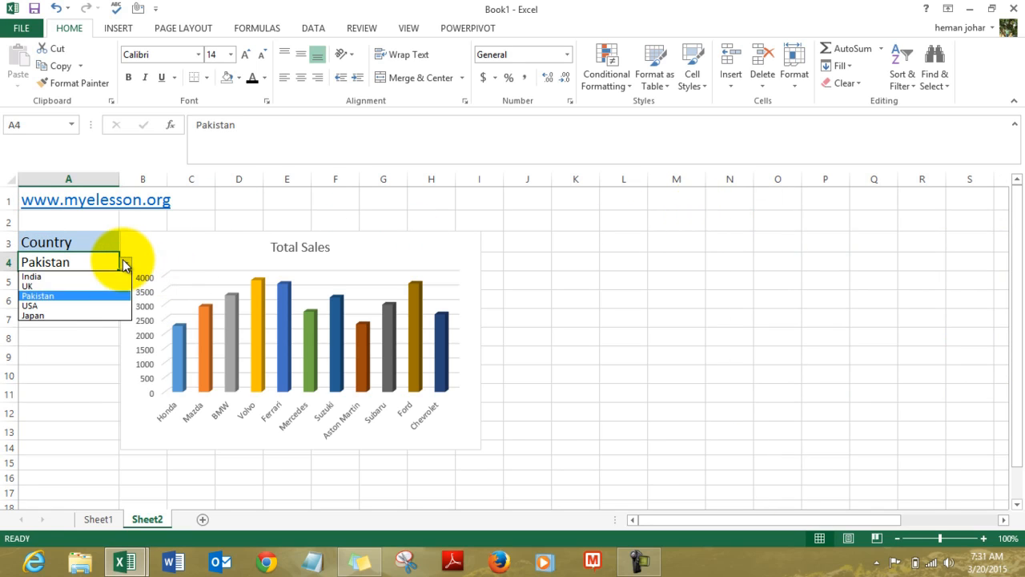
left_click(53, 309)
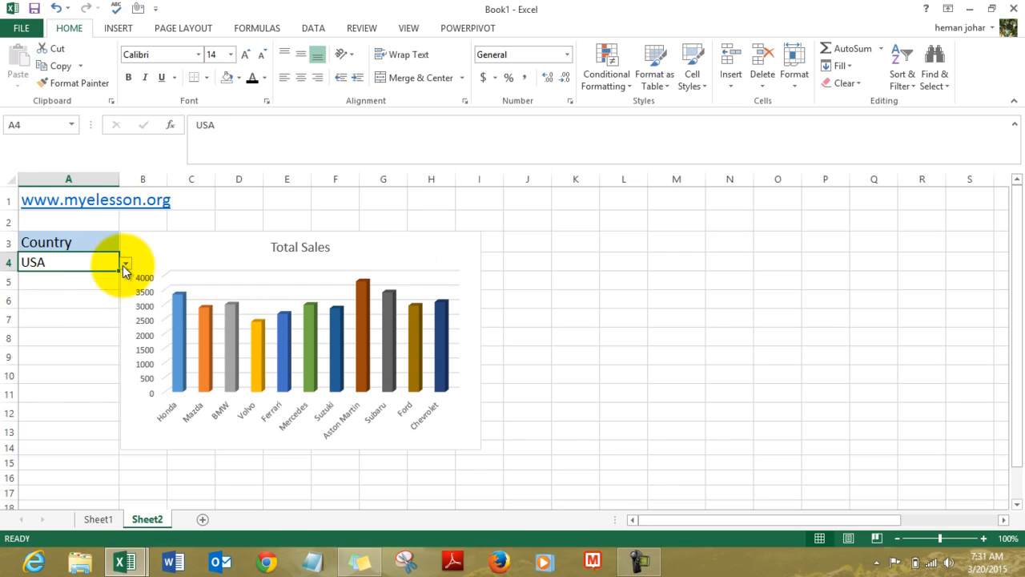
left_click(125, 263)
left_click(70, 278)
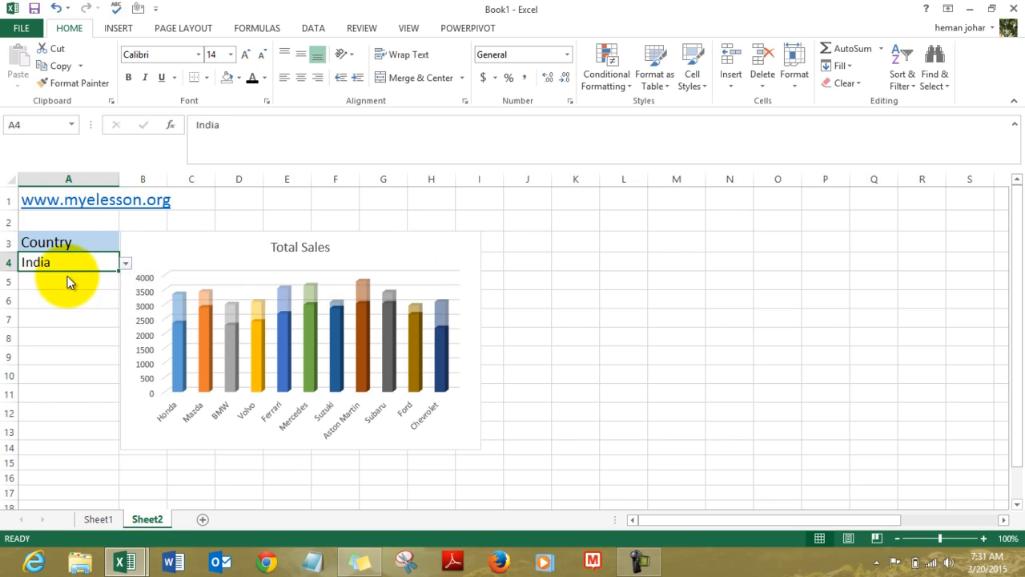
left_click(125, 263)
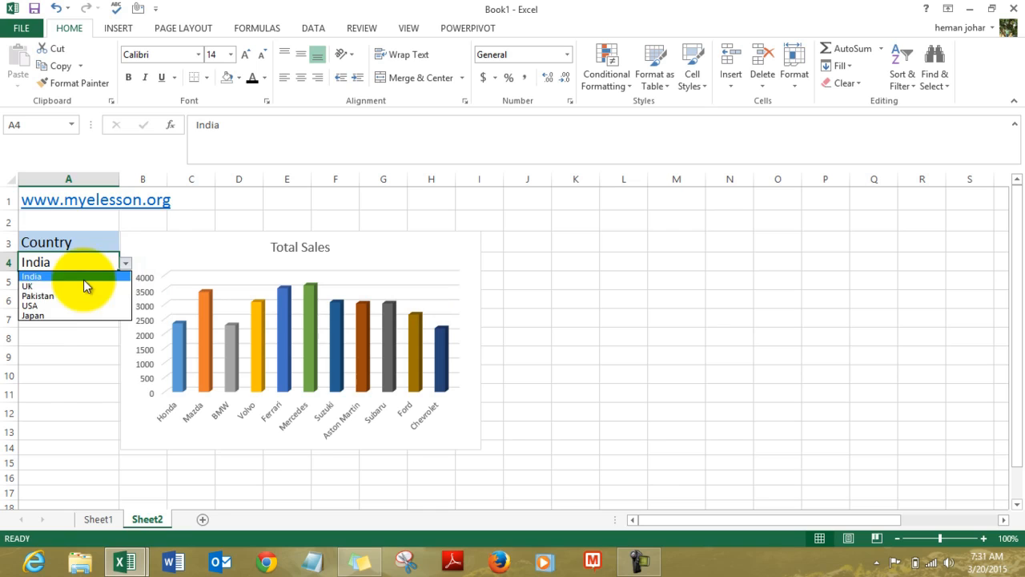
left_click(54, 315)
left_click(562, 262)
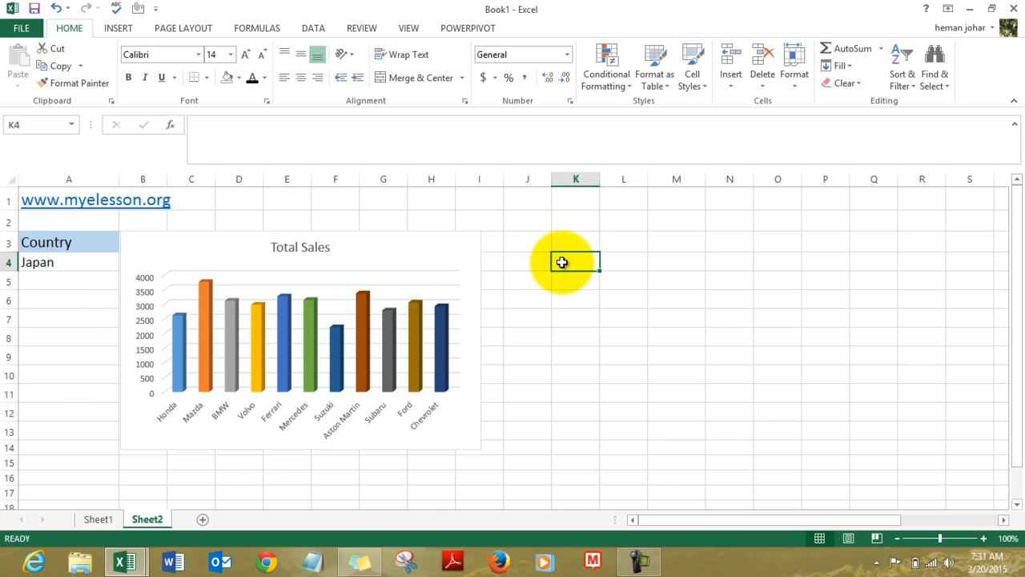
- Enter the formula ="Total Sales of" & A4 in Z3 below the Tittle header
left_click(318, 248)
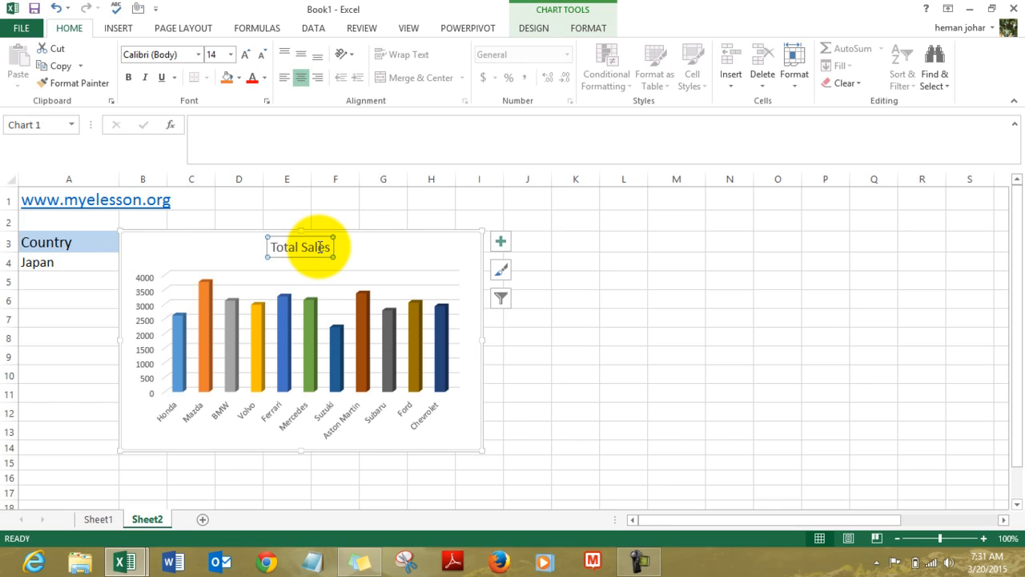
left_click(676, 206)
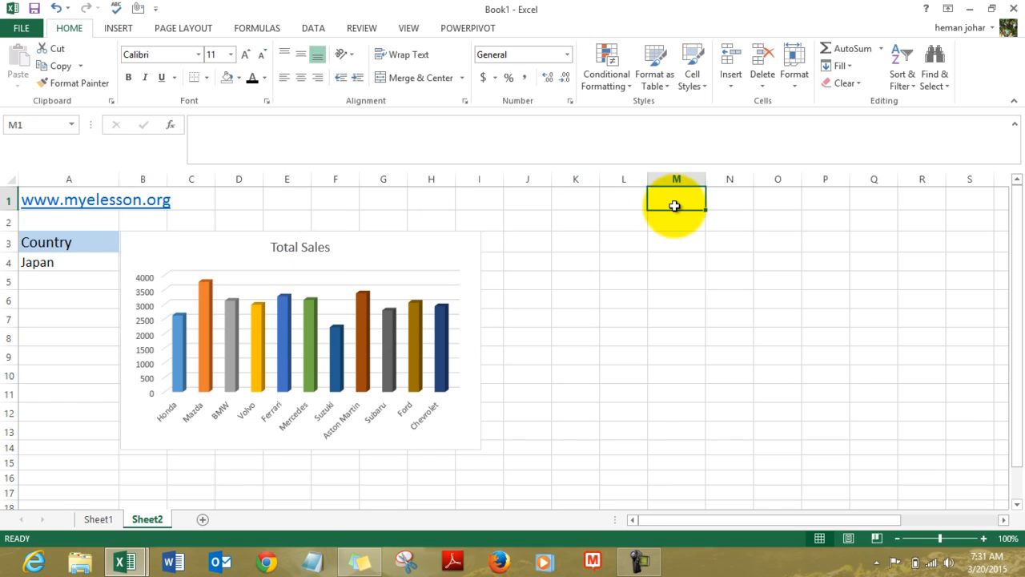
key("Right")
key("Right")
key("Right")
key("Right")
key("Right")
key("Right")
key("Right")
key("Right")
key("Right")
key("Right")
key("Right")
key("Right")
key("Right")
key("Right")
key("Right")
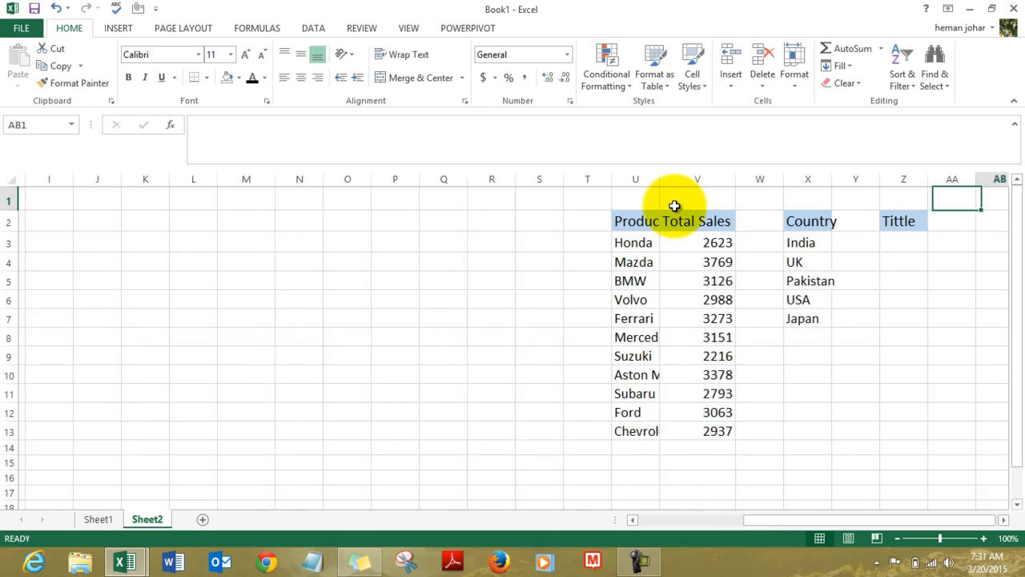
key("Left")
key("Down")
key("Down")
key("Left")
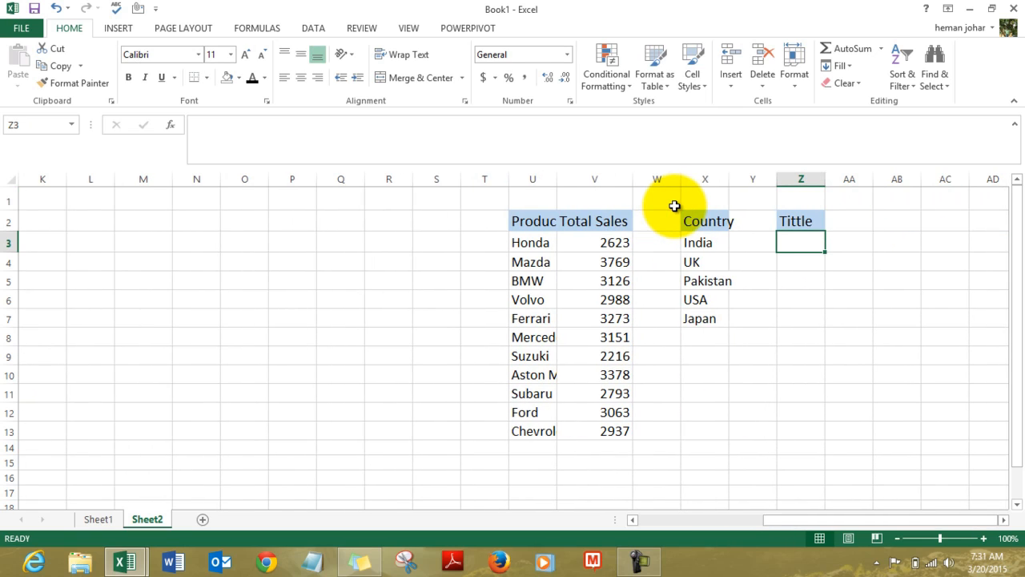
type("=\"Total Sales of &")
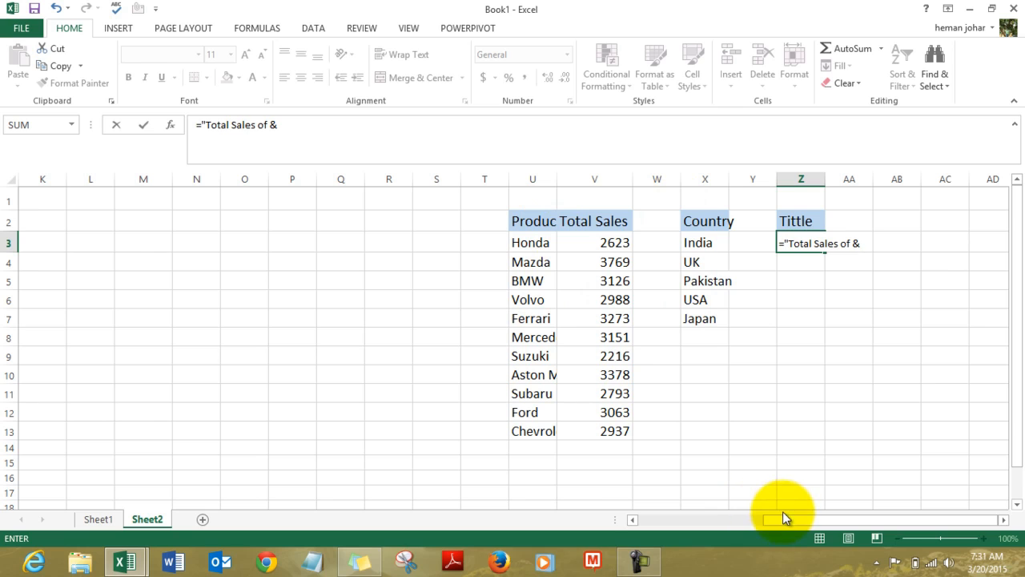
left_click(637, 519)
left_click(643, 519)
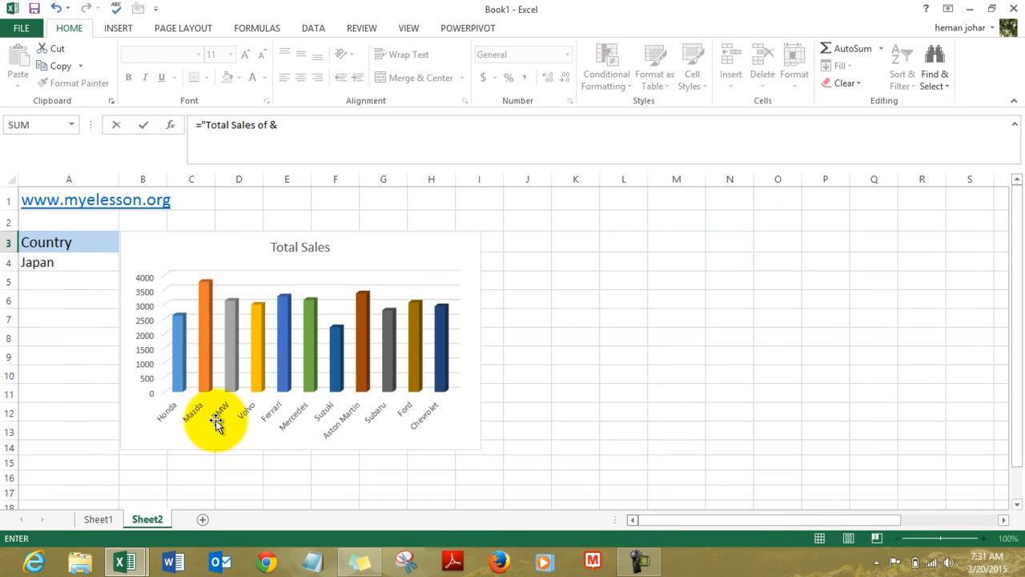
left_click(66, 263)
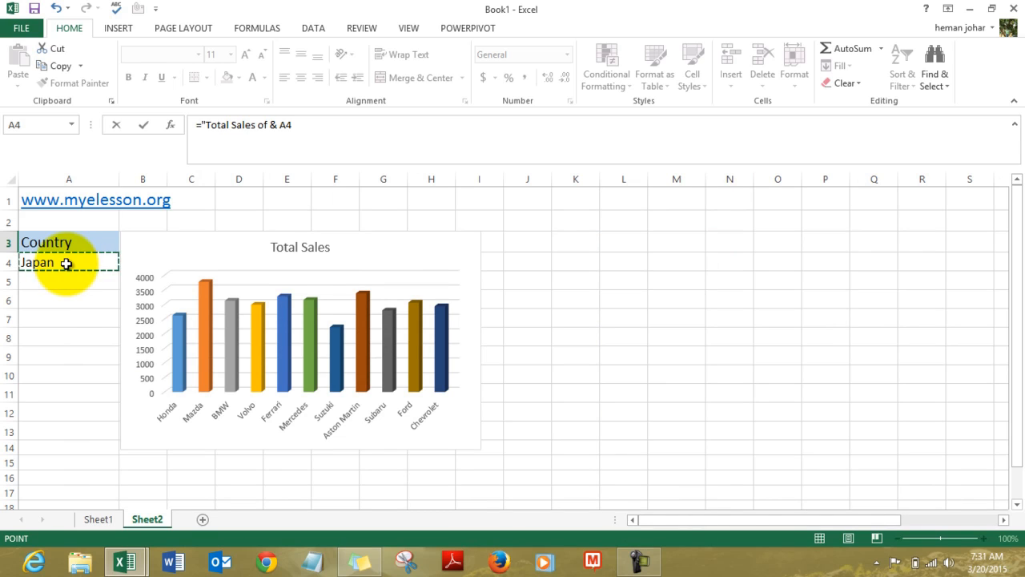
left_click(270, 124)
type("\"")
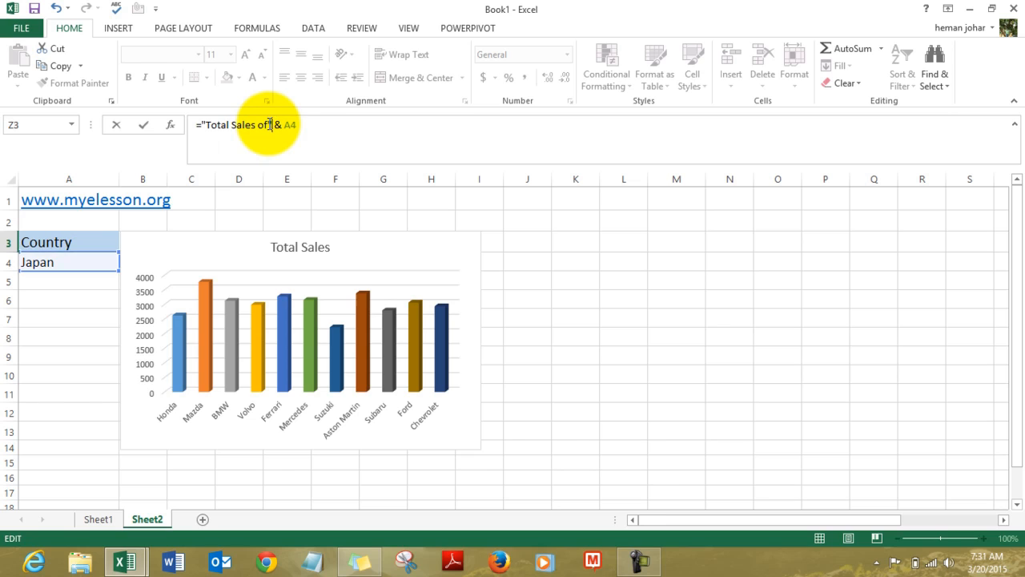
key("ctrl+Return")
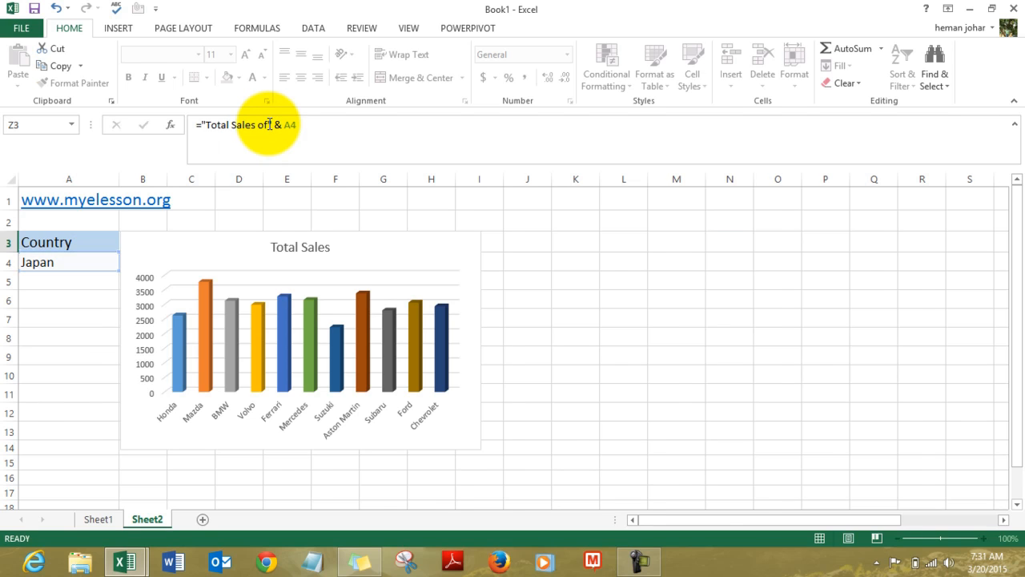
key("Return")
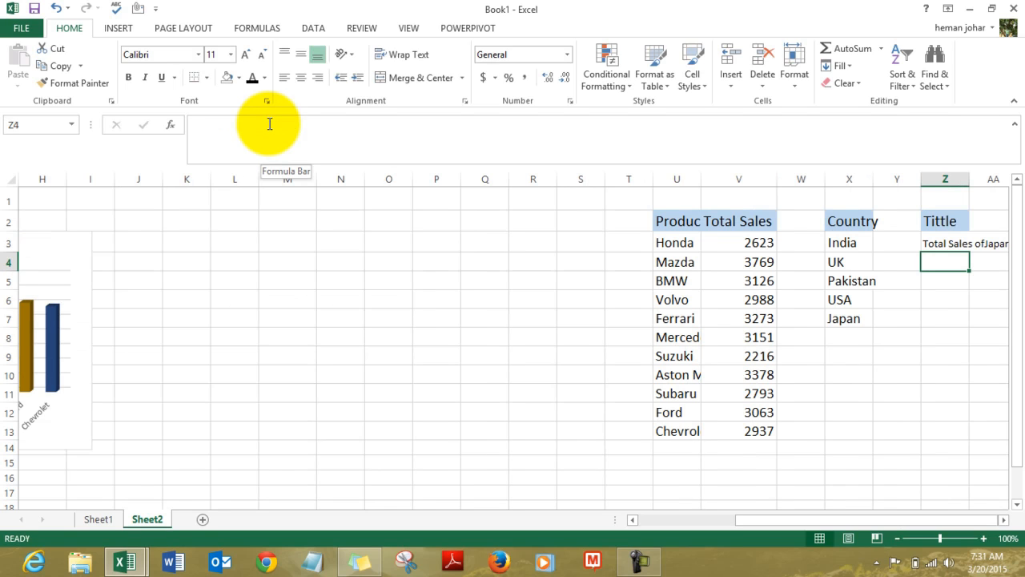
- Check the title text and its formula in Z3, and return to the chart area
left_click(152, 246)
key("Right")
key("Right")
key("Right")
key("Right")
key("Right")
key("Right")
key("Right")
key("Right")
key("Right")
key("Right")
key("Right")
key("Right")
key("Right")
key("Right")
key("Right")
key("Right")
key("Right")
key("Right")
key("Right")
key("Right")
key("Right")
key("Right")
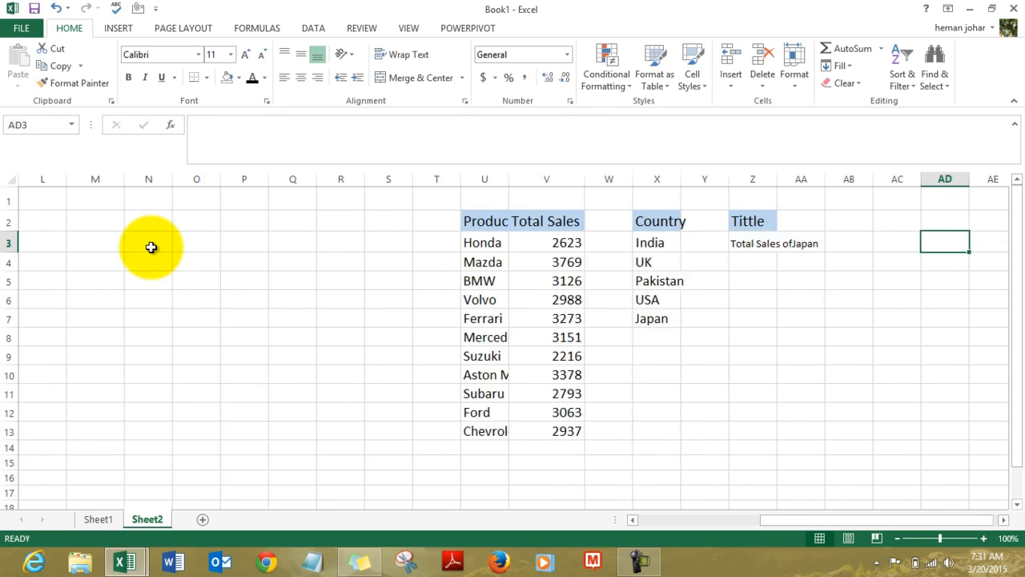
key("Left")
key("Left")
key("Left")
key("Left")
key("Left")
key("Left")
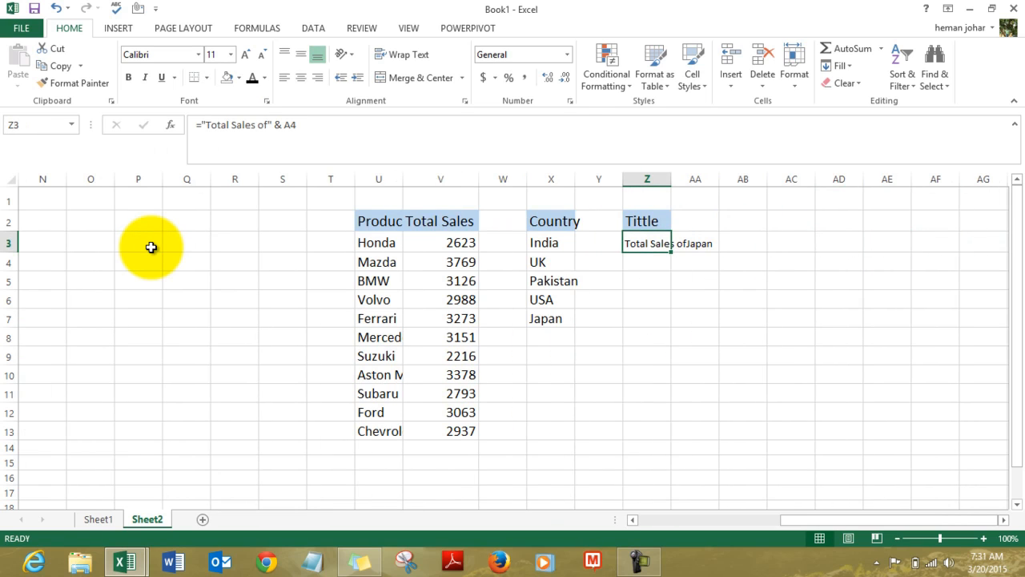
key("Left")
key("Left")
key("Left")
key("Left")
key("Left")
key("Left")
key("Left")
key("Left")
key("Left")
key("Left")
key("Left")
key("Left")
key("Left")
key("Left")
key("Left")
key("Left")
key("Left")
key("Left")
key("Left")
key("Left")
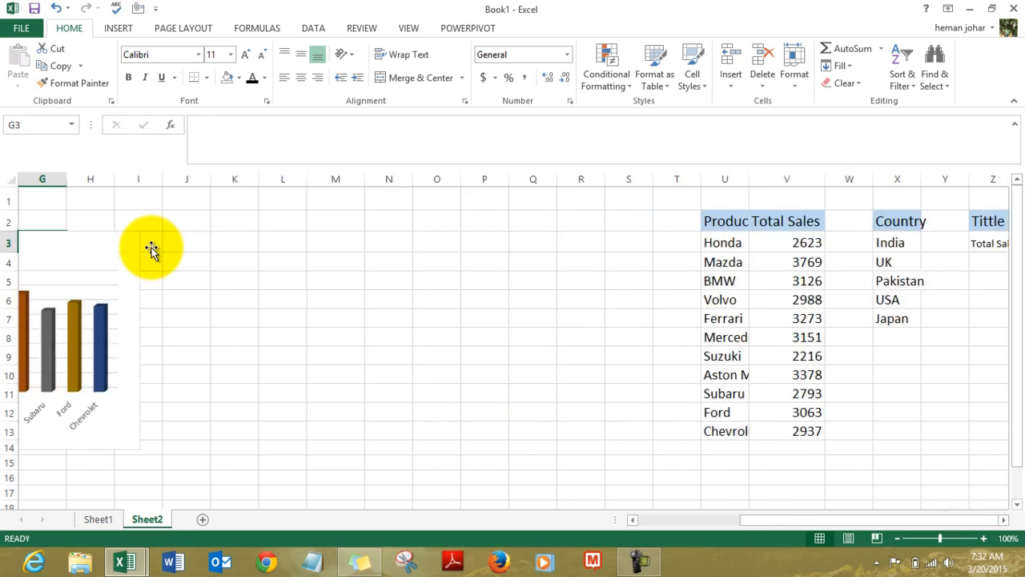
- Link the chart title to the title formula cell with =Sheet2!$Z$3
left_click(289, 249)
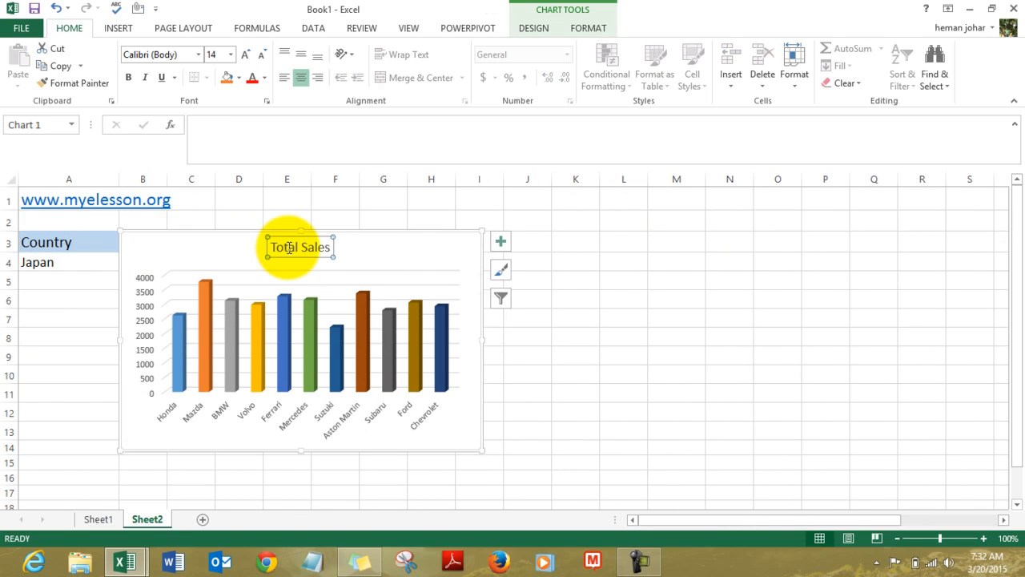
left_click(241, 132)
type("=")
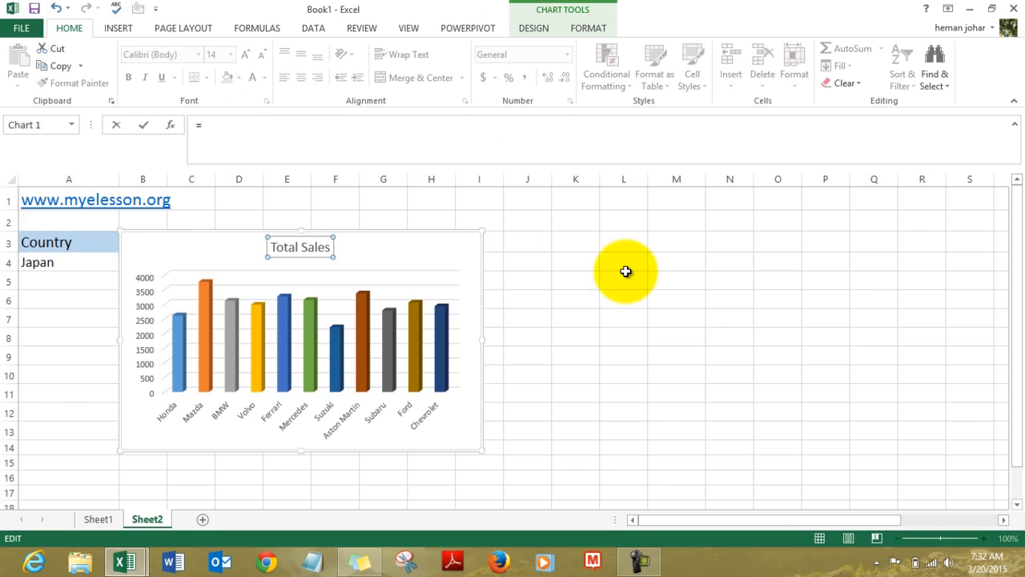
left_click_drag(751, 521, 888, 517)
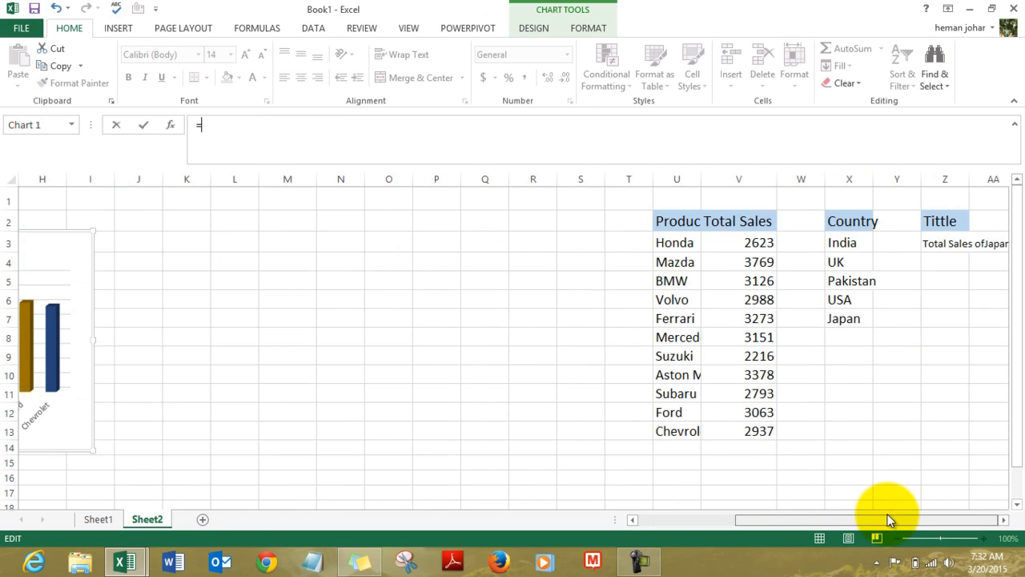
left_click(955, 246)
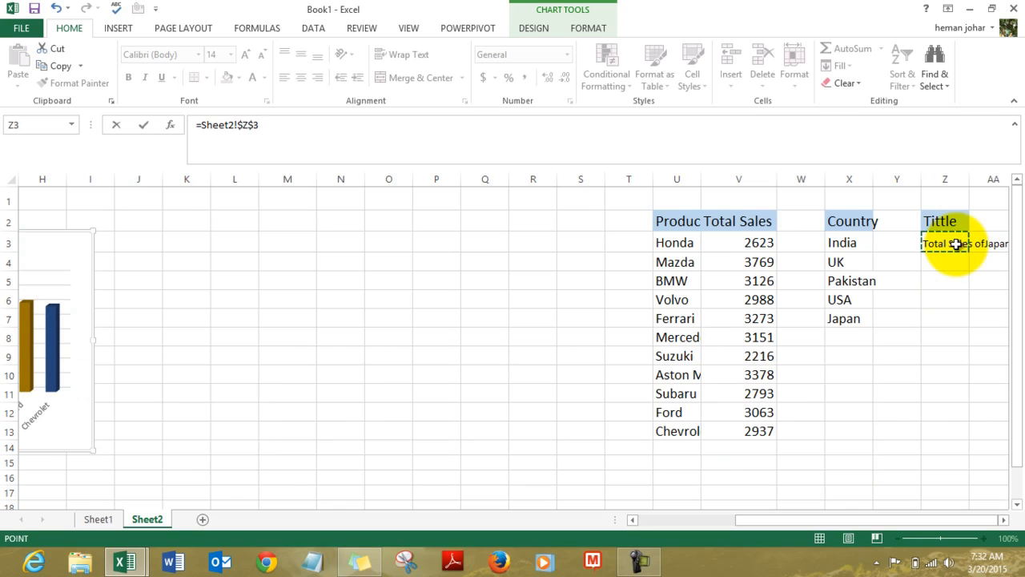
key("Return")
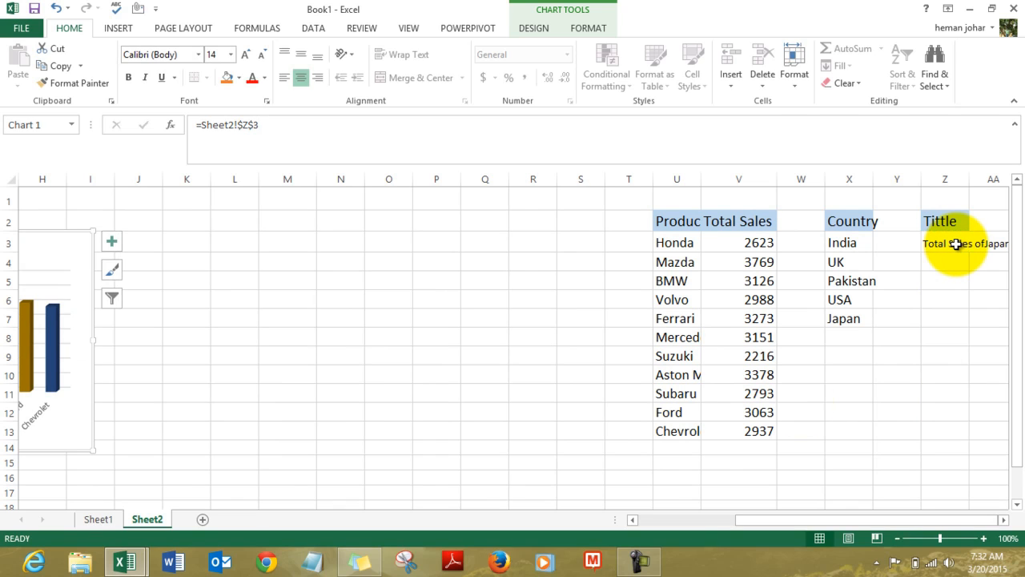
left_click_drag(782, 519, 632, 527)
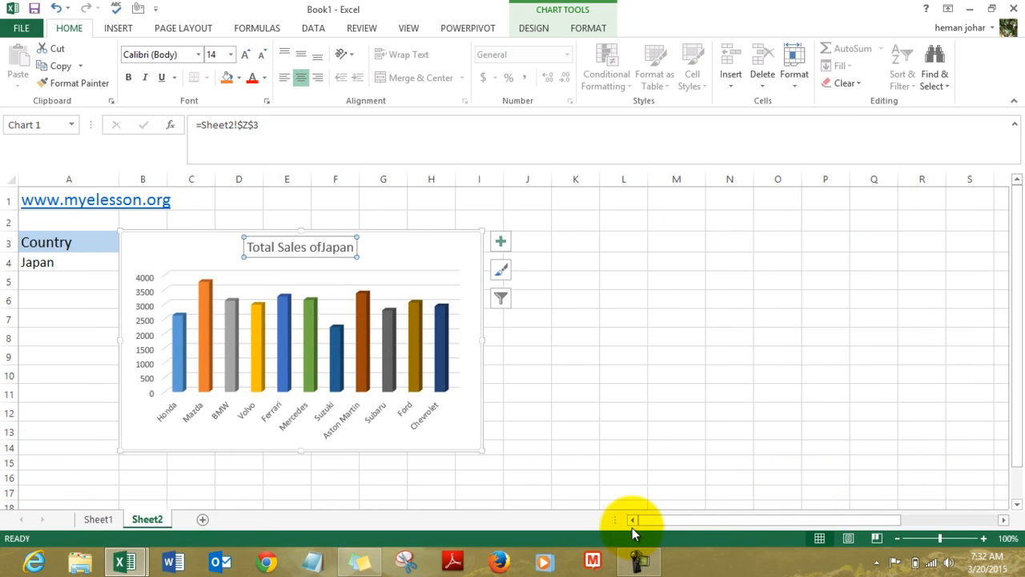
left_click(676, 280)
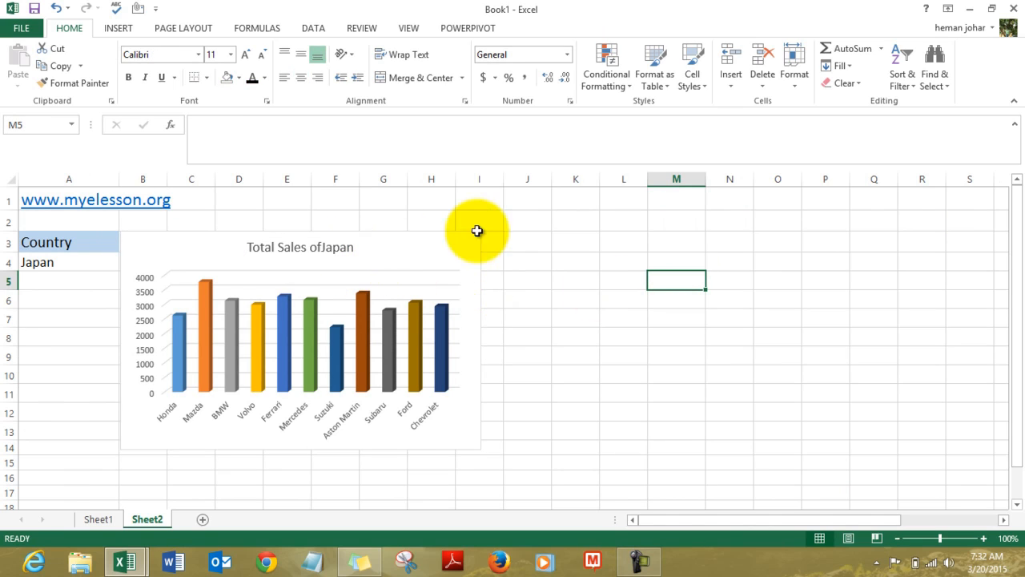
- Test the linked chart title by choosing Pakistan, UK and finally Japan from the country dropdown in A4
left_click(64, 264)
left_click(125, 263)
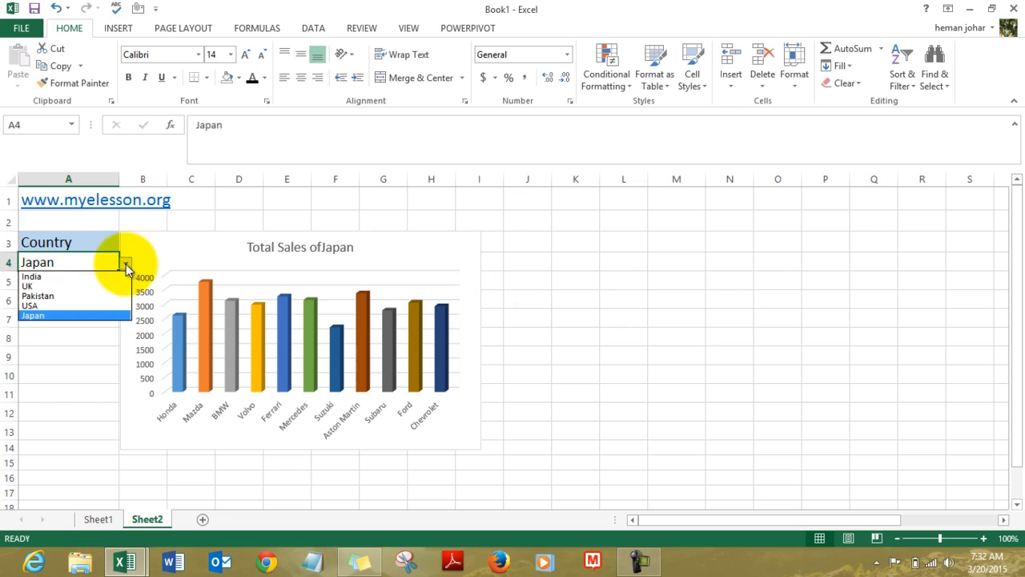
left_click(78, 295)
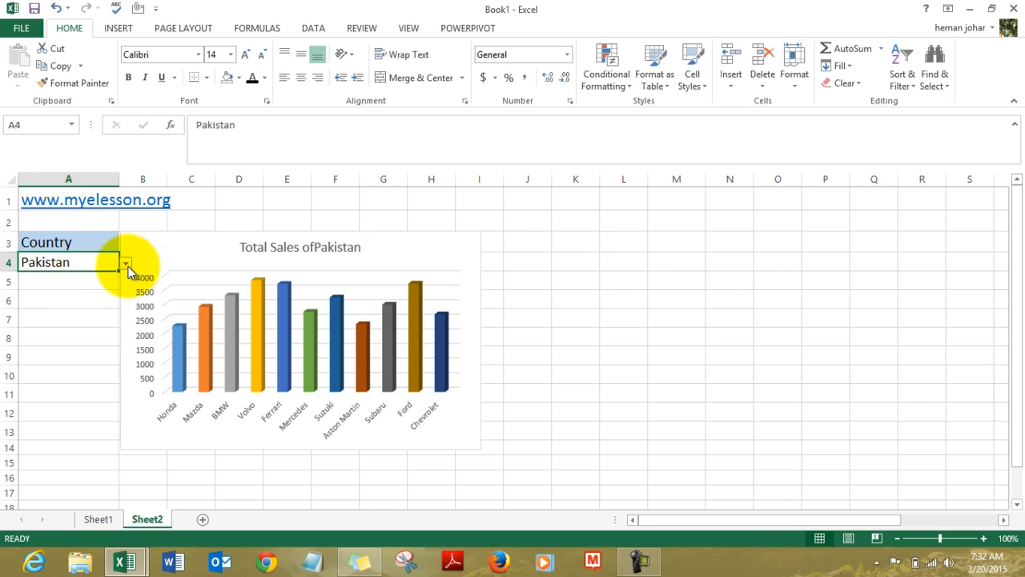
left_click(126, 264)
left_click(69, 287)
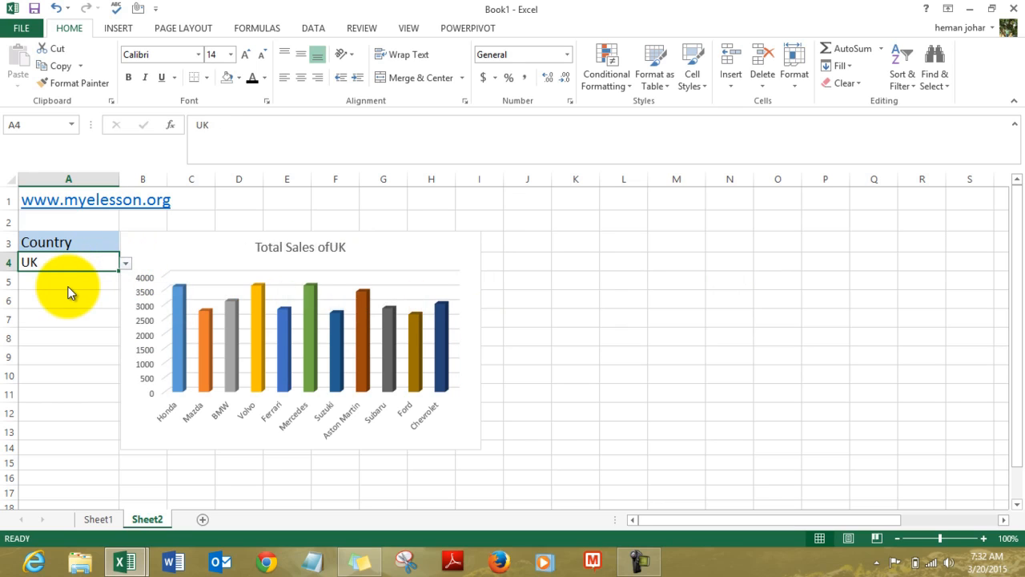
left_click(126, 263)
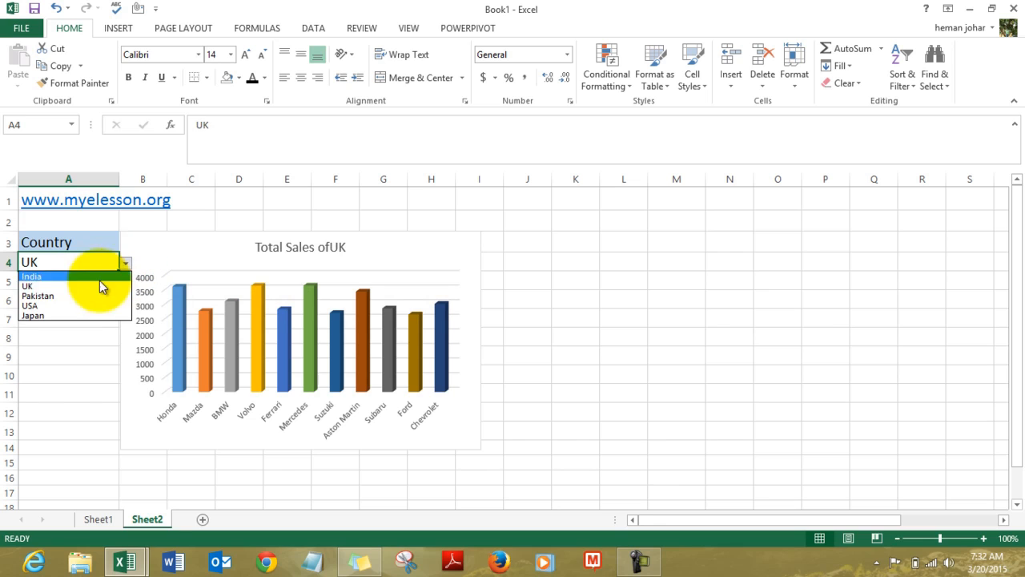
left_click(65, 316)
left_click(510, 301)
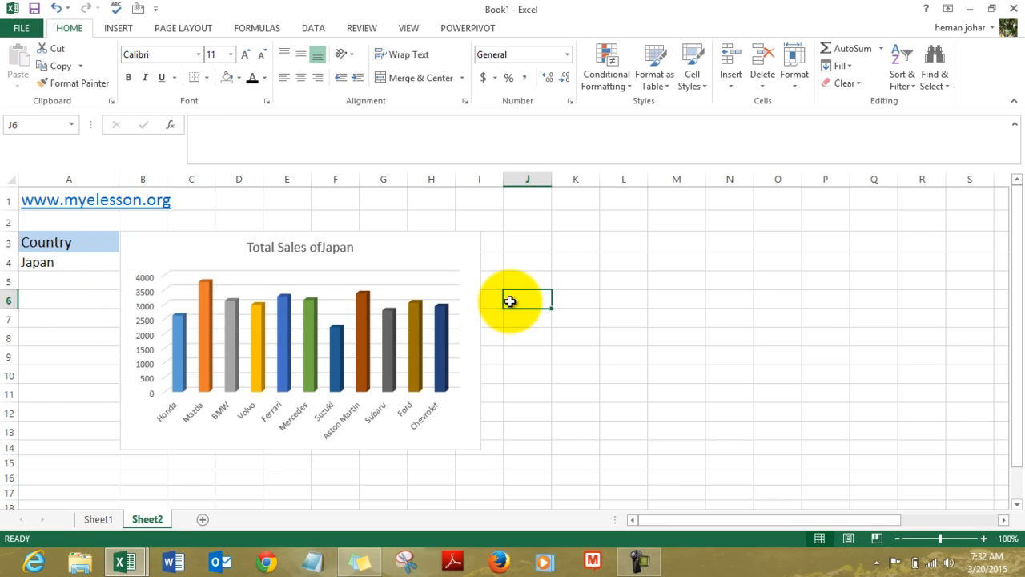
- Add a space after "of" in the Z3 title formula so it reads ="Total Sales of " & A4
key("Right")
key("Right")
key("Right")
key("Right")
key("Right")
key("Right")
key("Right")
key("Right")
key("Right")
key("Right")
key("Right")
key("Right")
key("Right")
key("Right")
key("Right")
key("Right")
key("Right")
key("Right")
key("Right")
key("Right")
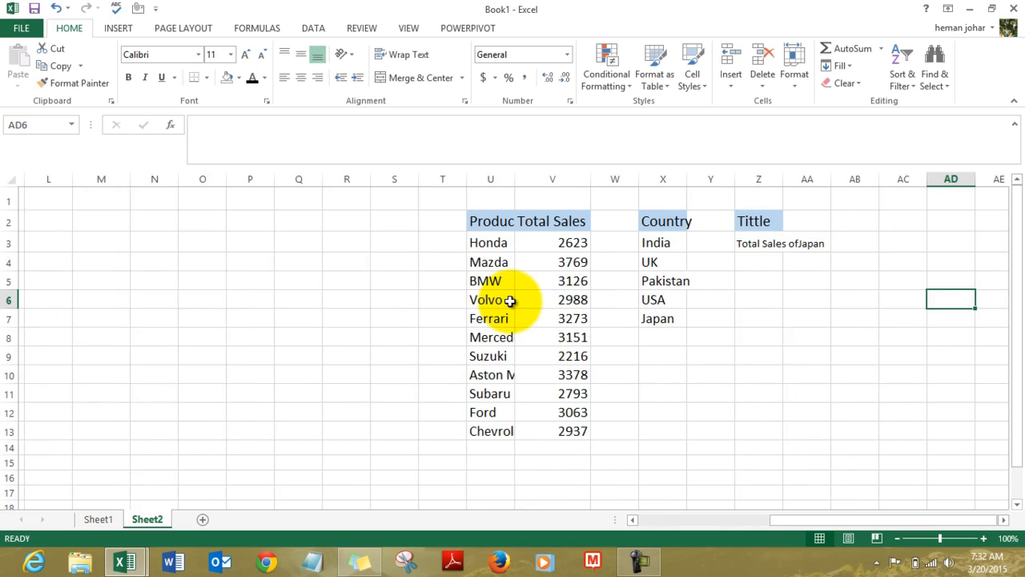
key("Left")
key("Left")
key("Up")
key("Up")
key("Up")
key("Up")
key("Left")
key("Left")
key("Left")
key("Down")
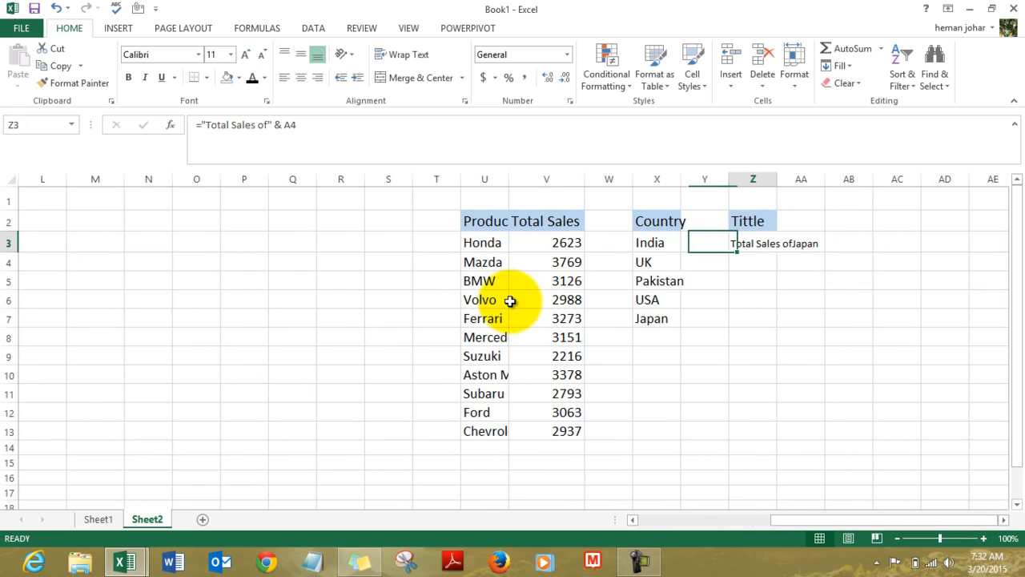
key("Right")
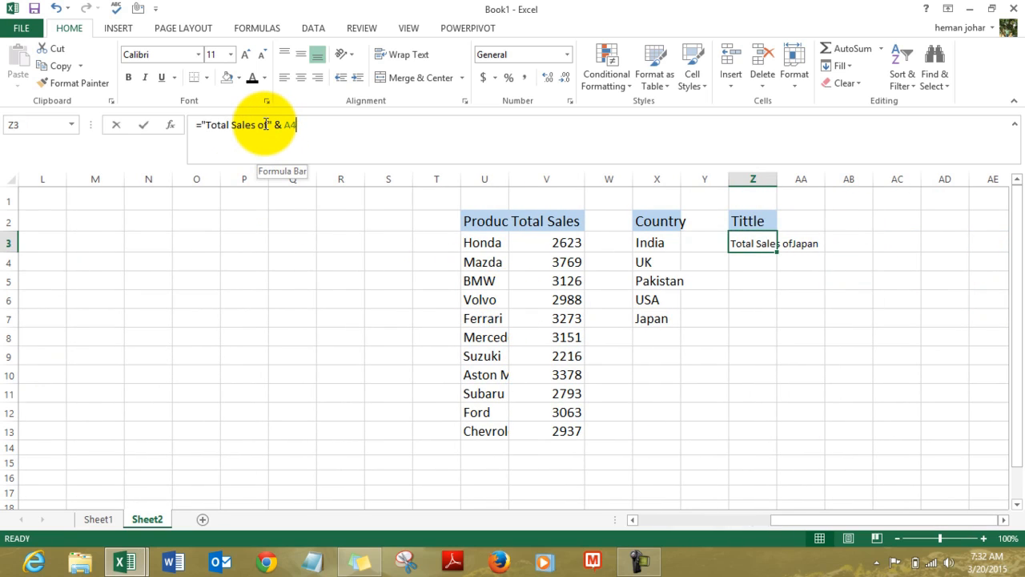
left_click(267, 125)
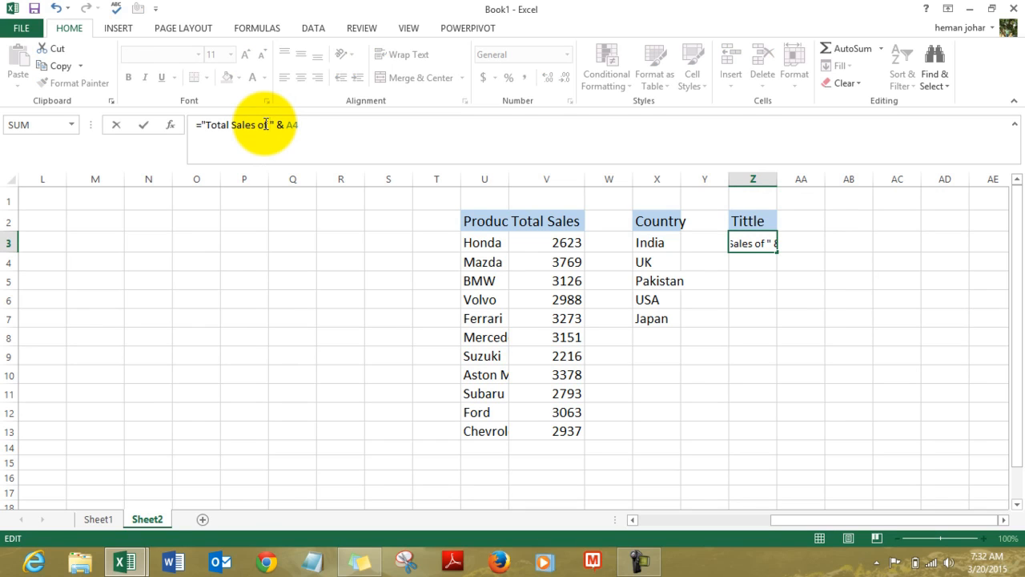
key("Return")
- Return to the chart area and choose USA from the country dropdown in A4
left_click(212, 285)
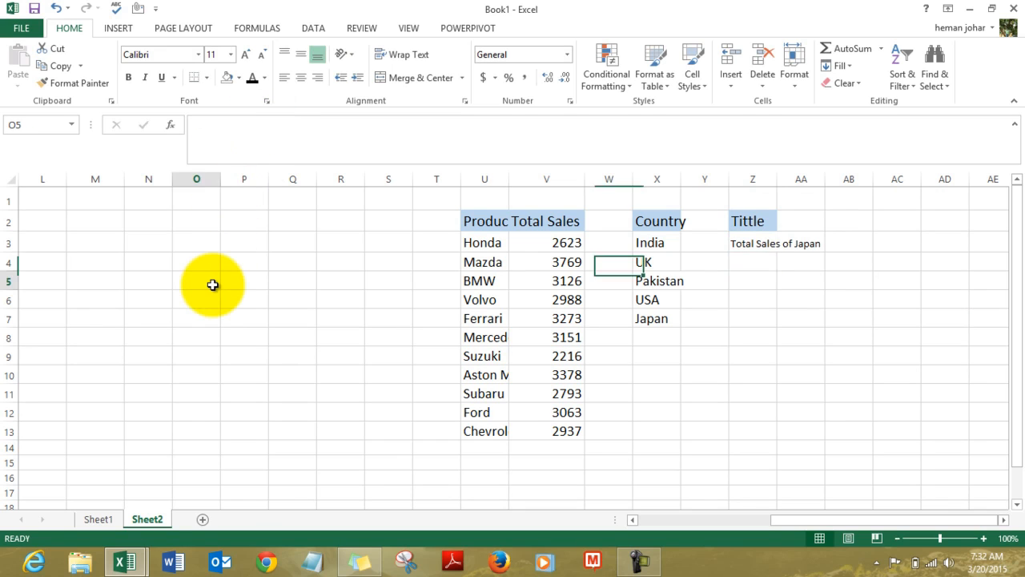
key("Left")
key("Left")
key("Left")
key("Left")
key("Left")
key("Left")
key("Left")
key("Left")
key("Left")
key("Left")
key("Left")
key("Left")
key("Left")
key("Left")
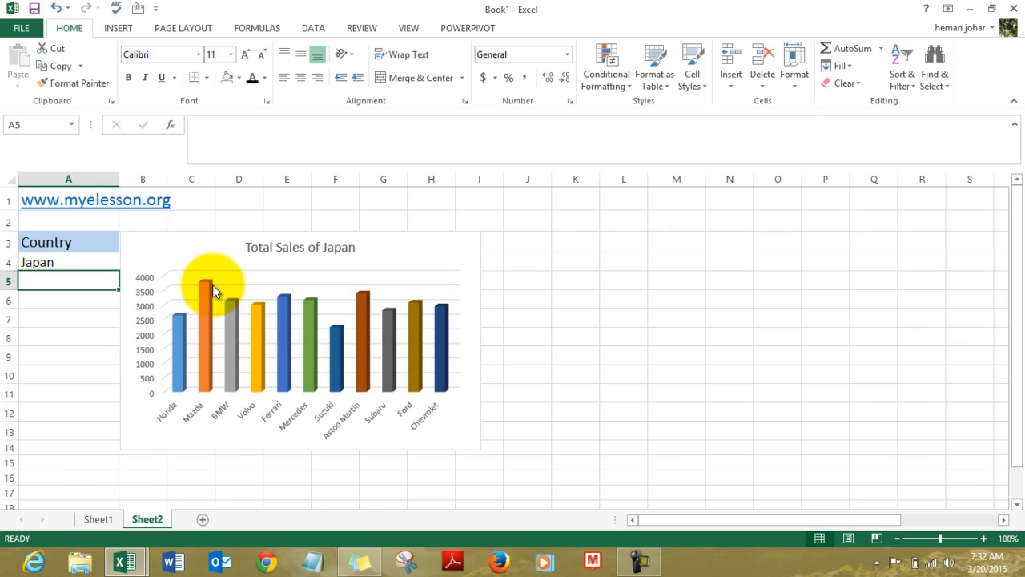
left_click(83, 258)
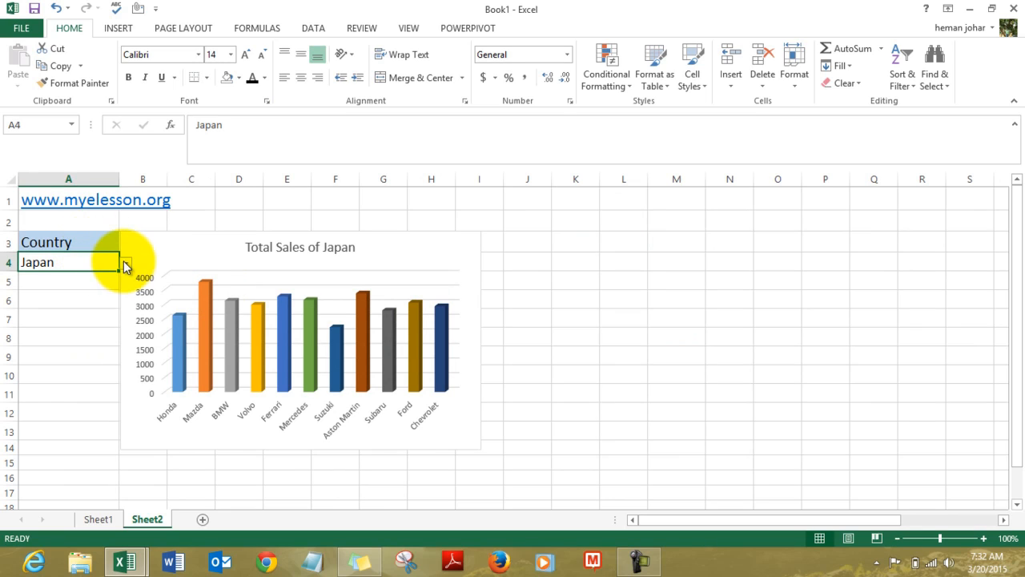
left_click(125, 262)
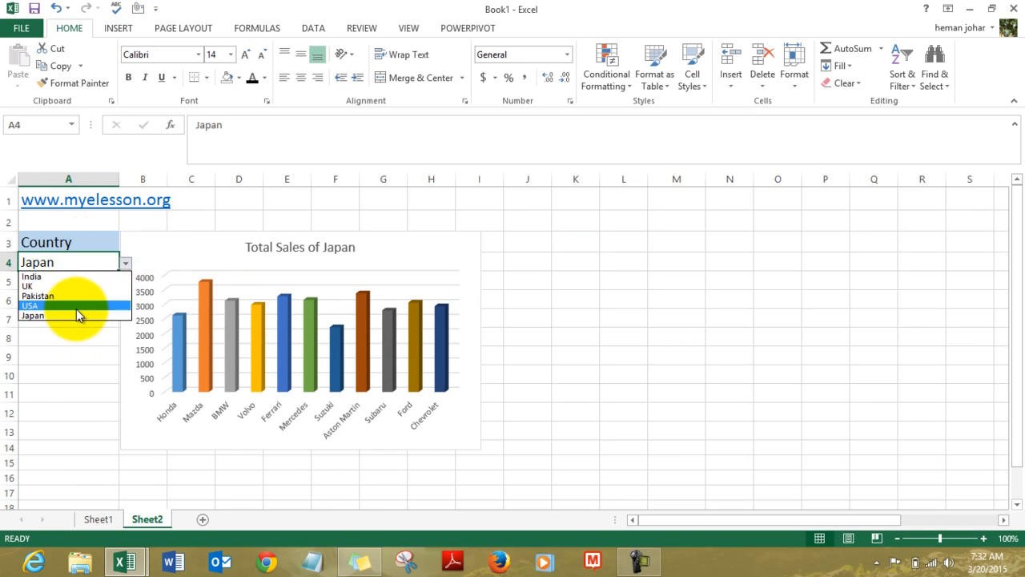
left_click(76, 306)
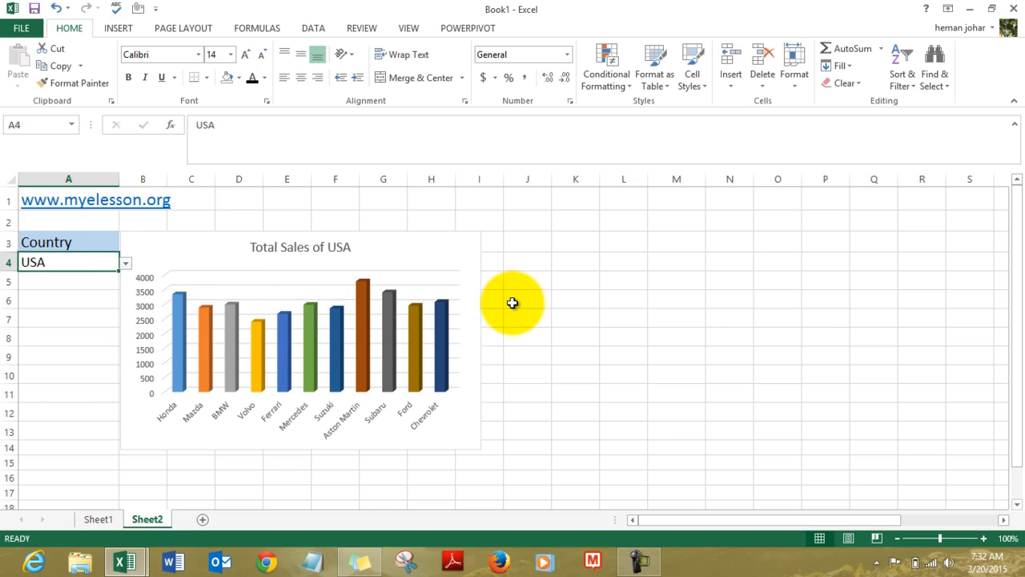
- Examine the chart title's cell link and the design and format options available for the chart
left_click(310, 251)
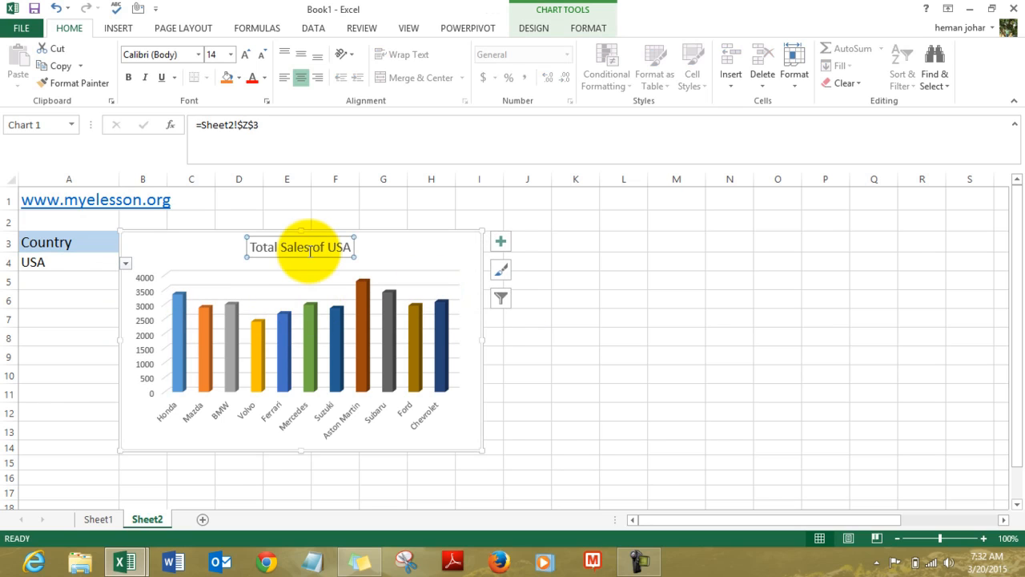
left_click(652, 315)
left_click(425, 273)
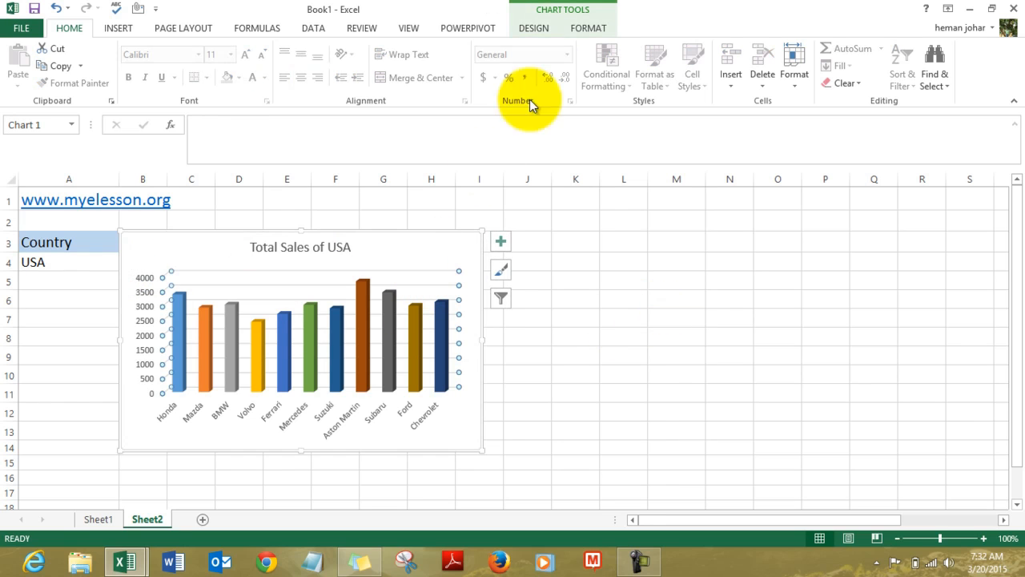
left_click(540, 32)
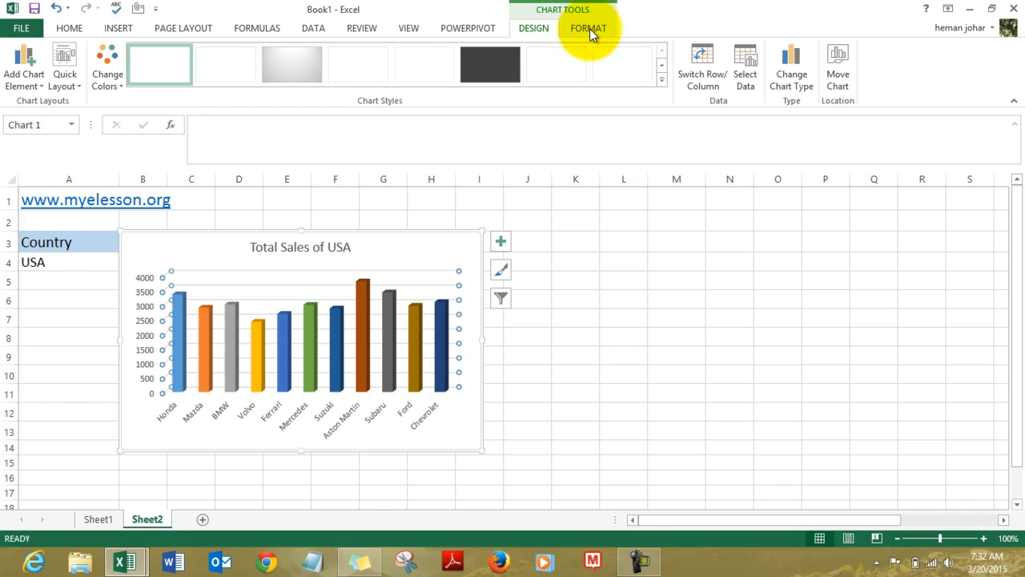
left_click(590, 29)
left_click(535, 31)
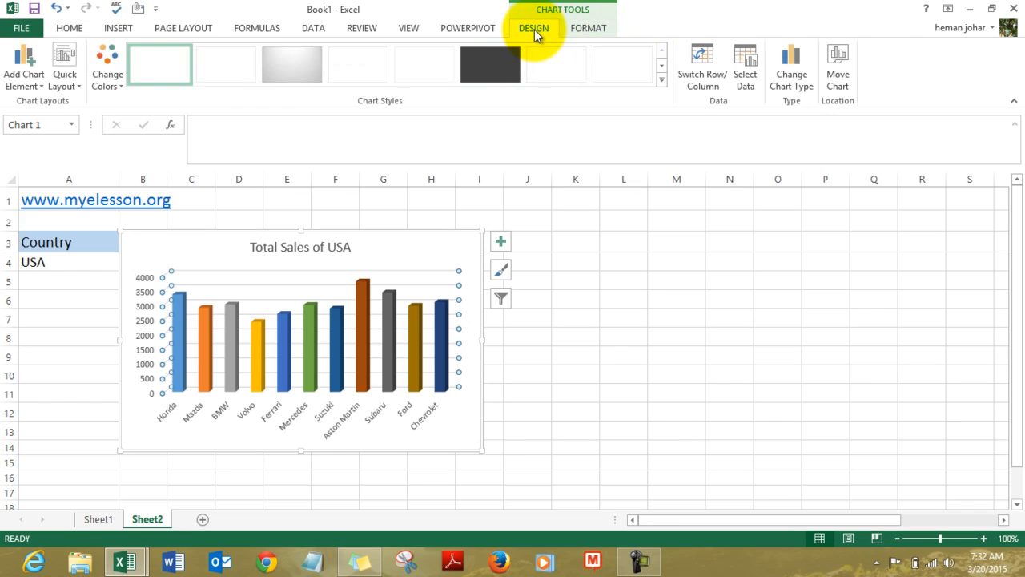
left_click(599, 298)
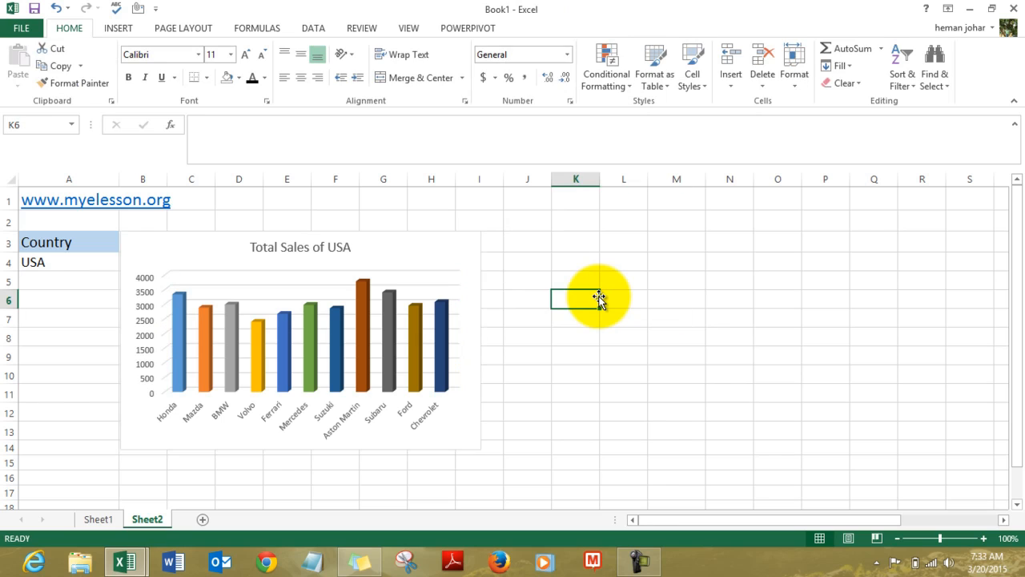